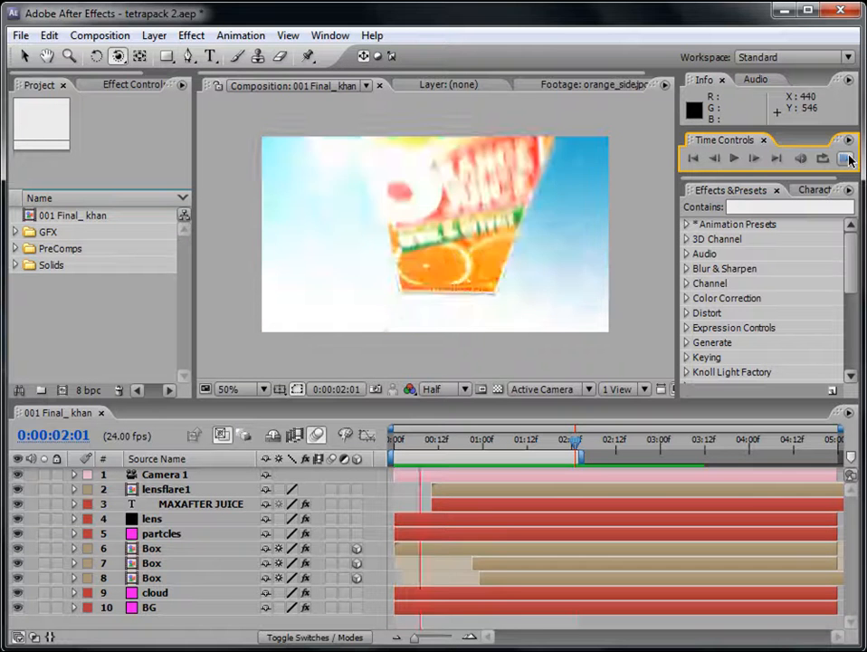
# - Preview the 001 Final_ khan composition and scrub its timeline to 0:00:01:09
pyautogui.click(849, 158)
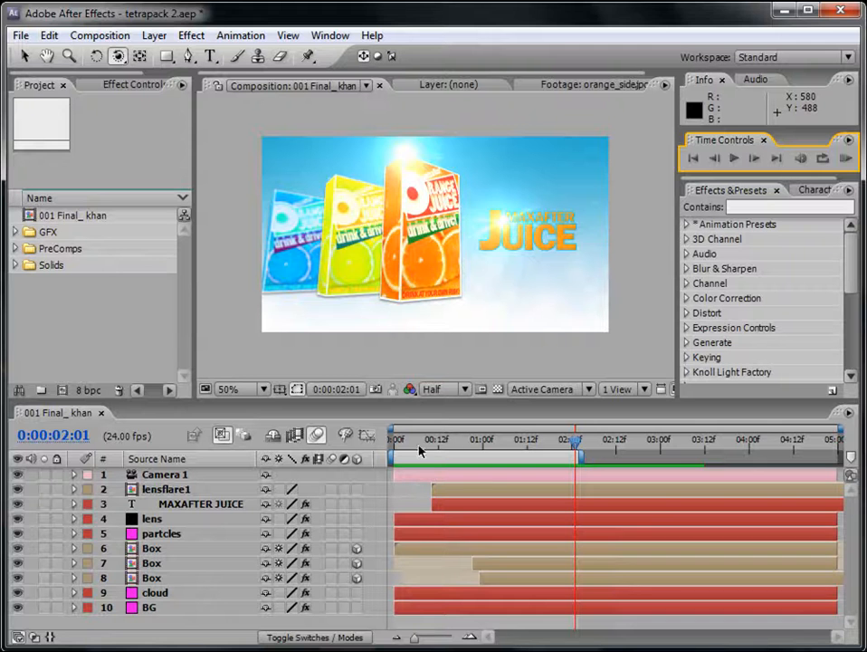
pyautogui.moveTo(447, 443); pyautogui.dragTo(516, 443)
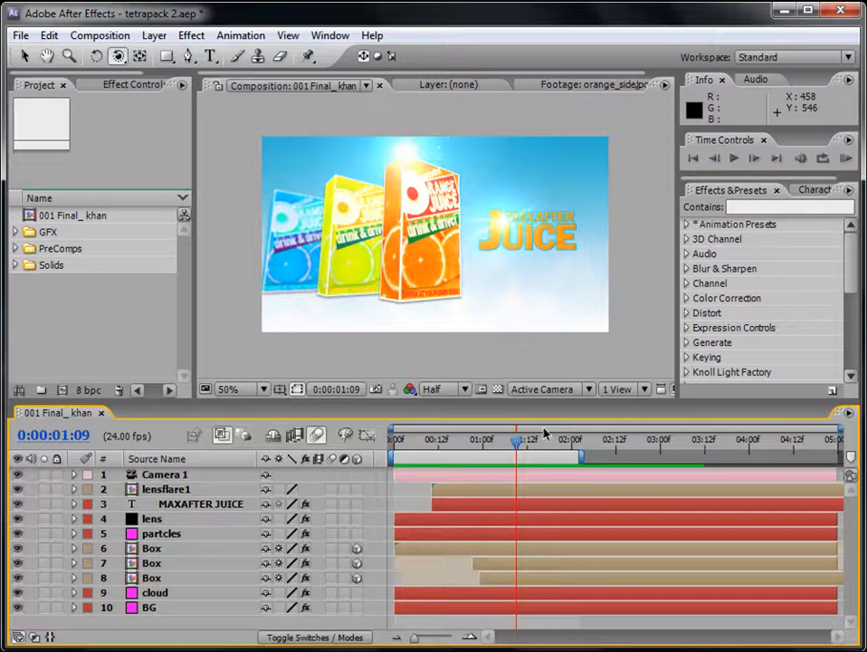
# - Create a composition named box, 250 × 450 with square pixels, 24 frames per second and a duration of 0:00:10:12
pyautogui.click(99, 36)
pyautogui.click(122, 56)
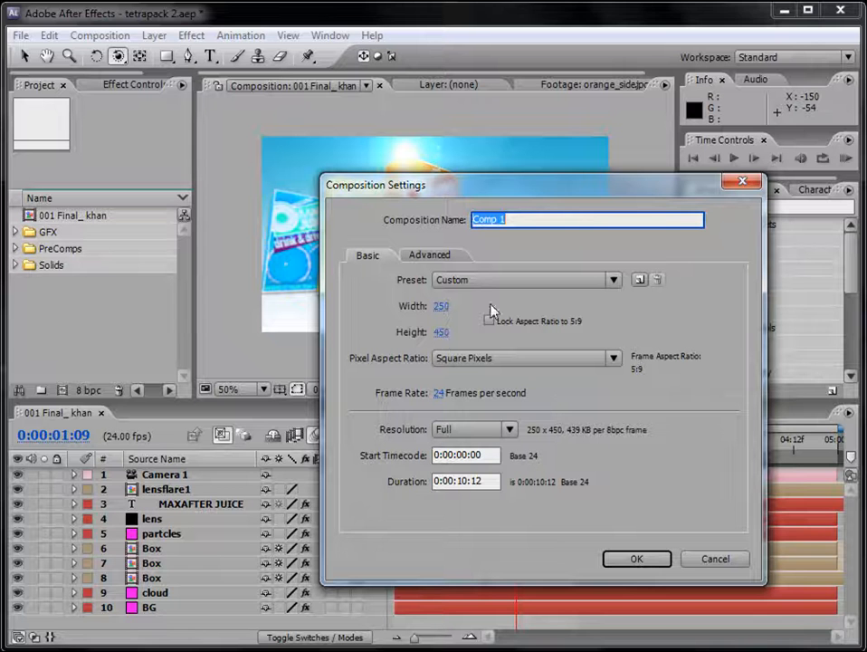
pyautogui.press('BackSpace')
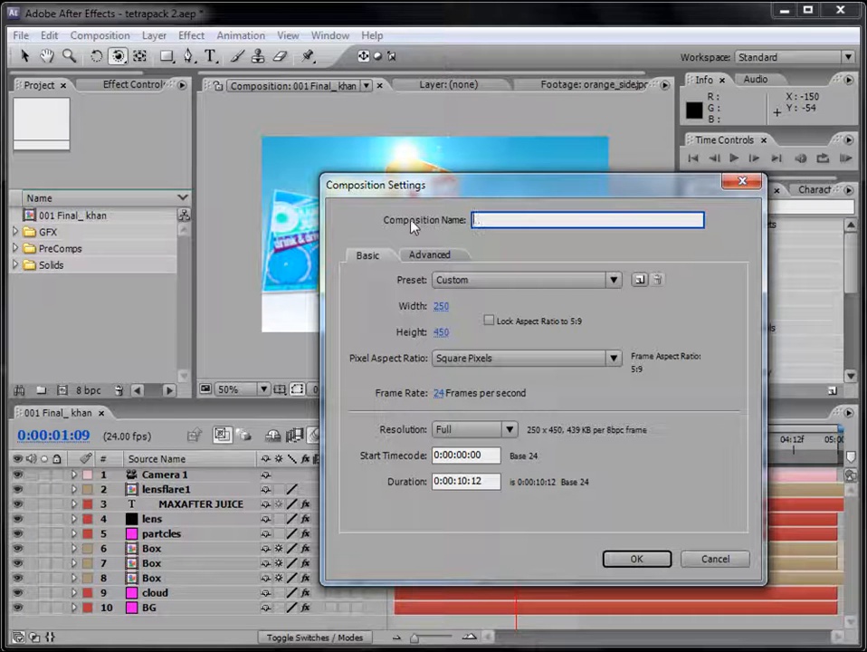
pyautogui.write('box')
pyautogui.click(468, 480)
pyautogui.click(644, 561)
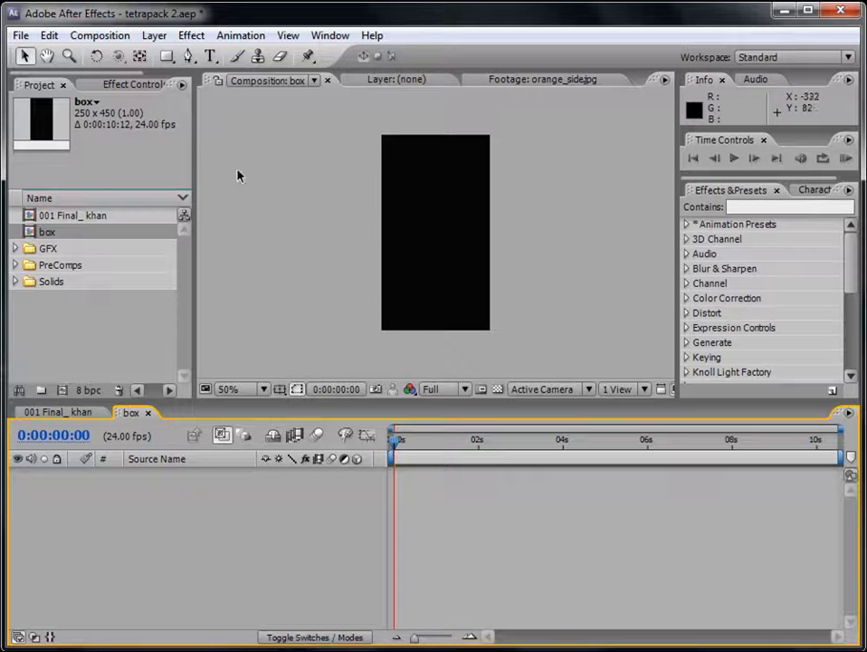
# - Add a blue solid named front to the box composition, 250 pixels wide and 450 pixels high
pyautogui.click(153, 36)
pyautogui.moveTo(181, 56)
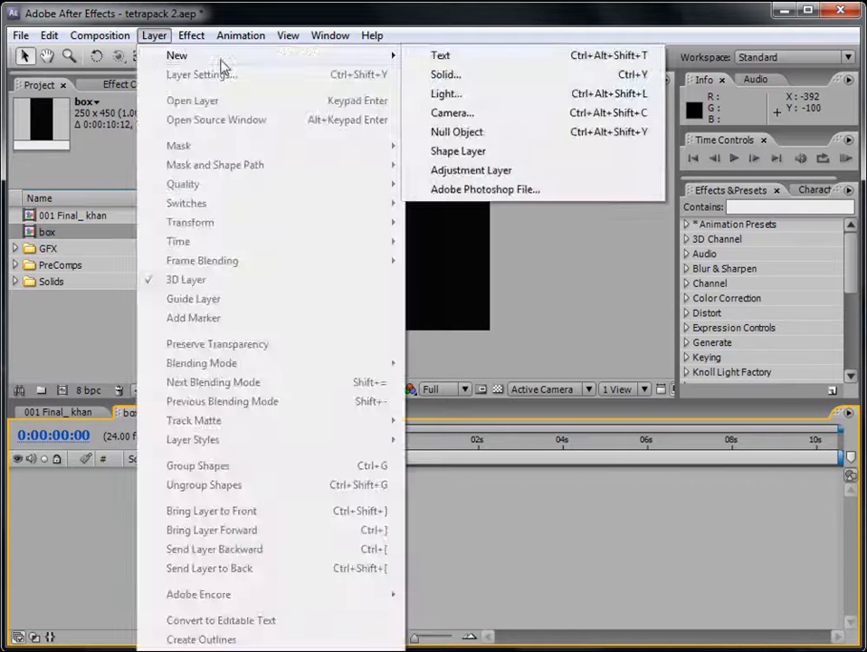
pyautogui.click(447, 76)
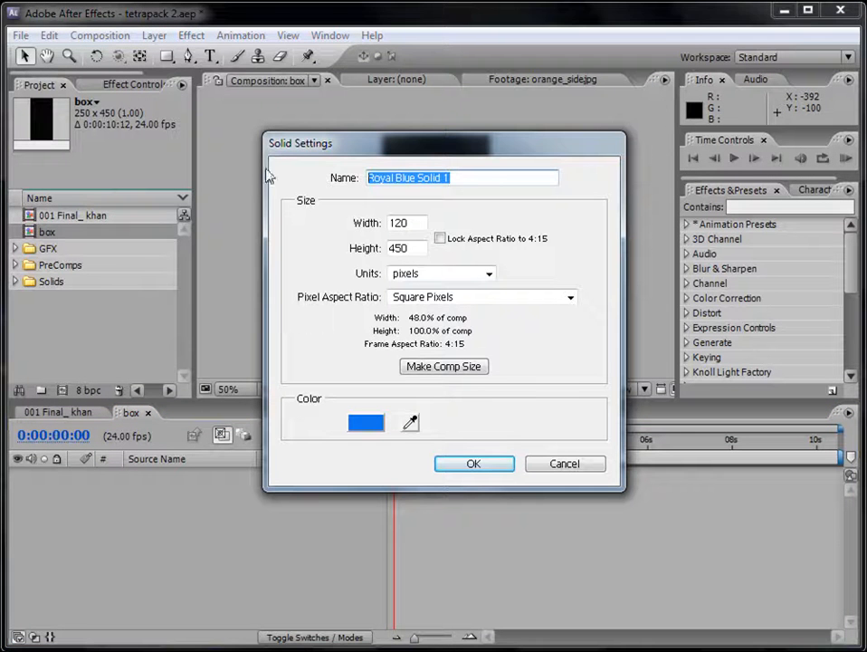
pyautogui.write('front')
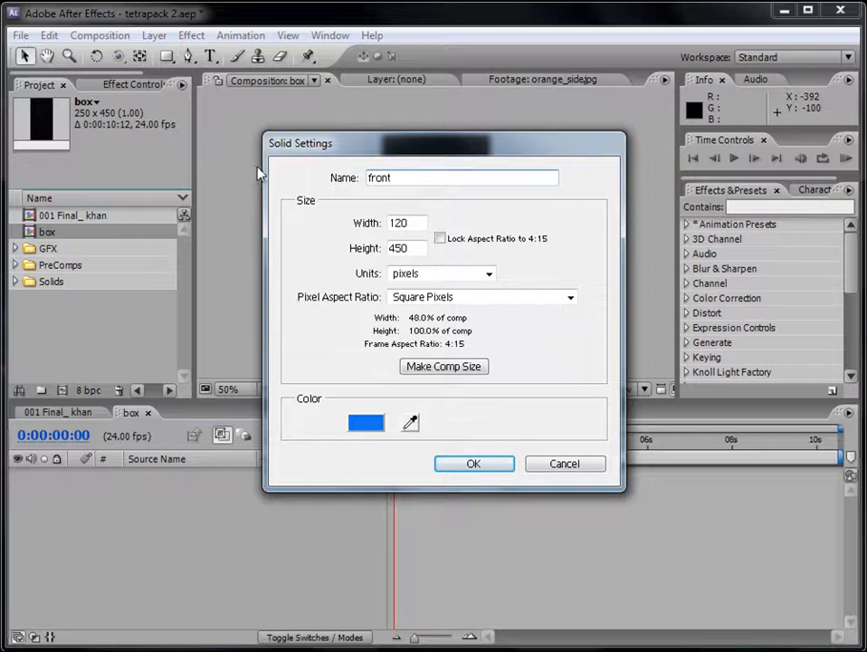
pyautogui.moveTo(421, 222); pyautogui.dragTo(337, 226)
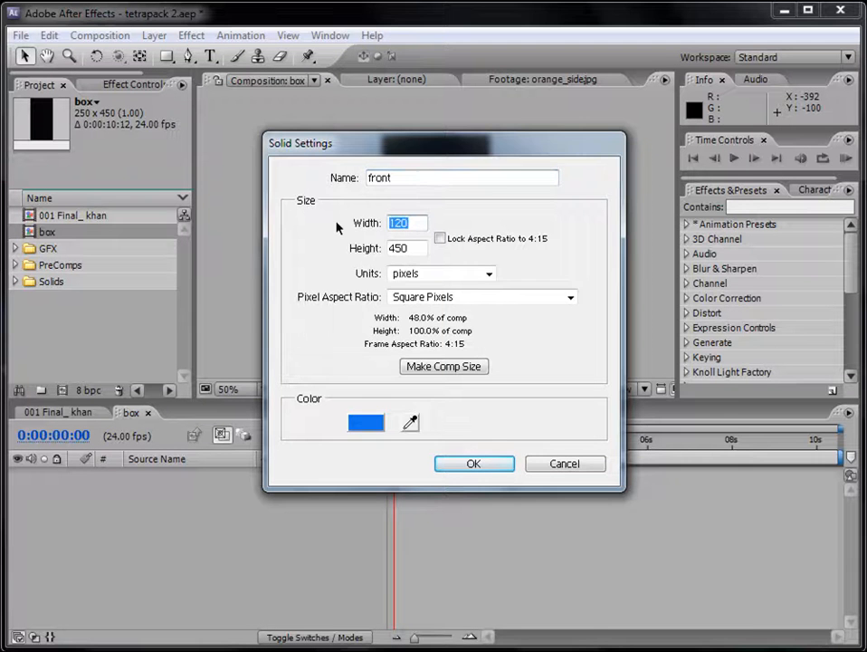
pyautogui.moveTo(460, 147); pyautogui.dragTo(460, 259)
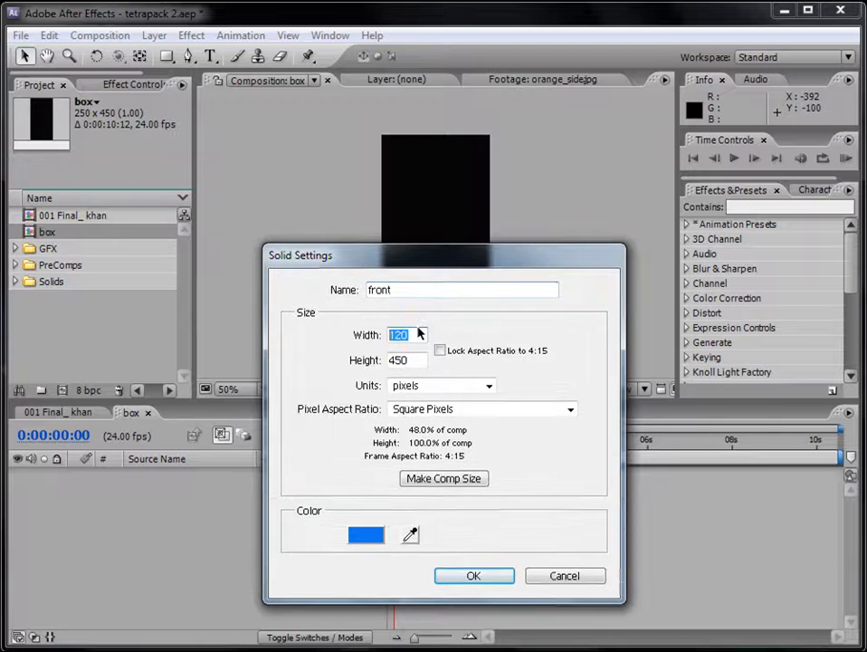
pyautogui.write('250')
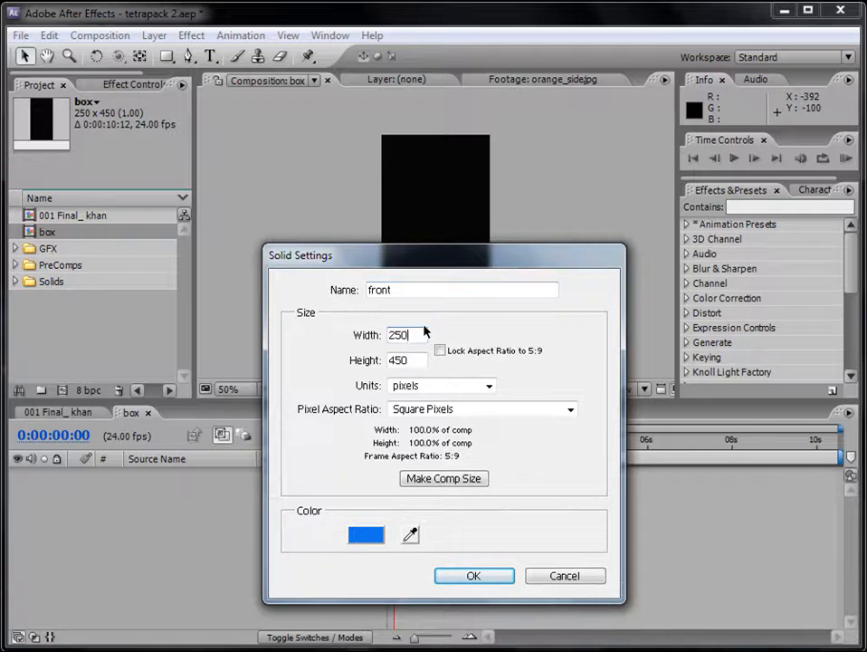
pyautogui.click(474, 577)
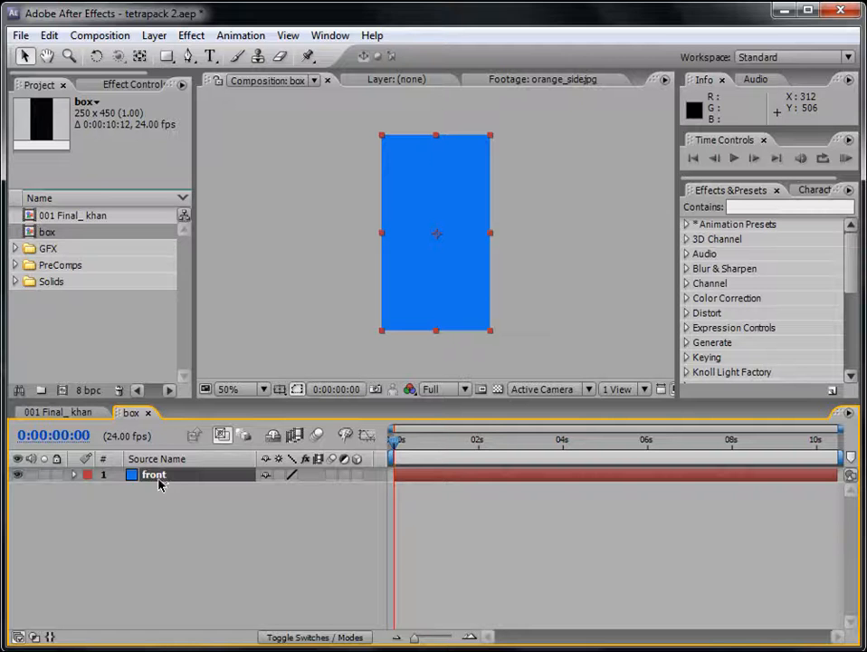
# - Duplicate the front layer and rename the copy Back
pyautogui.click(49, 35)
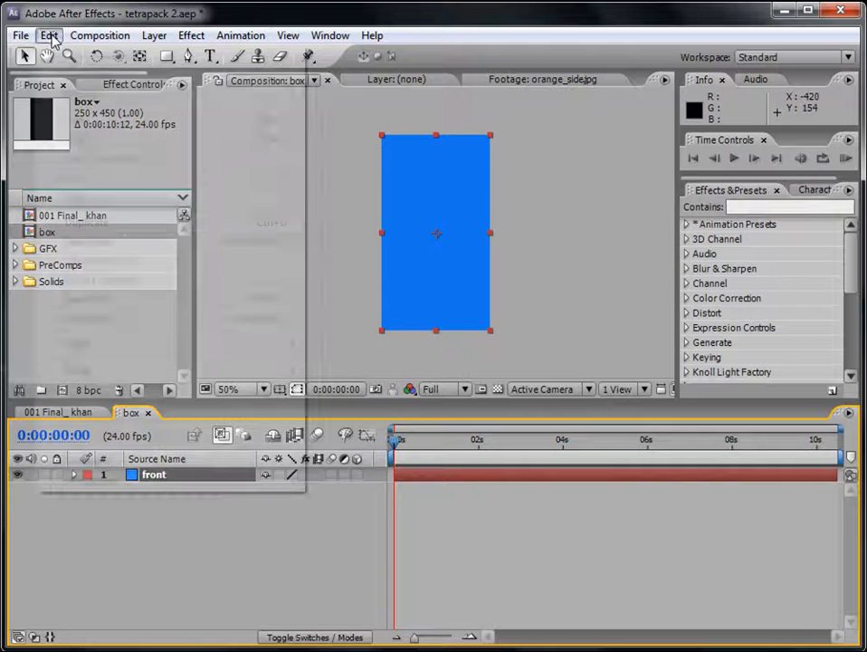
pyautogui.click(77, 223)
pyautogui.press('Return')
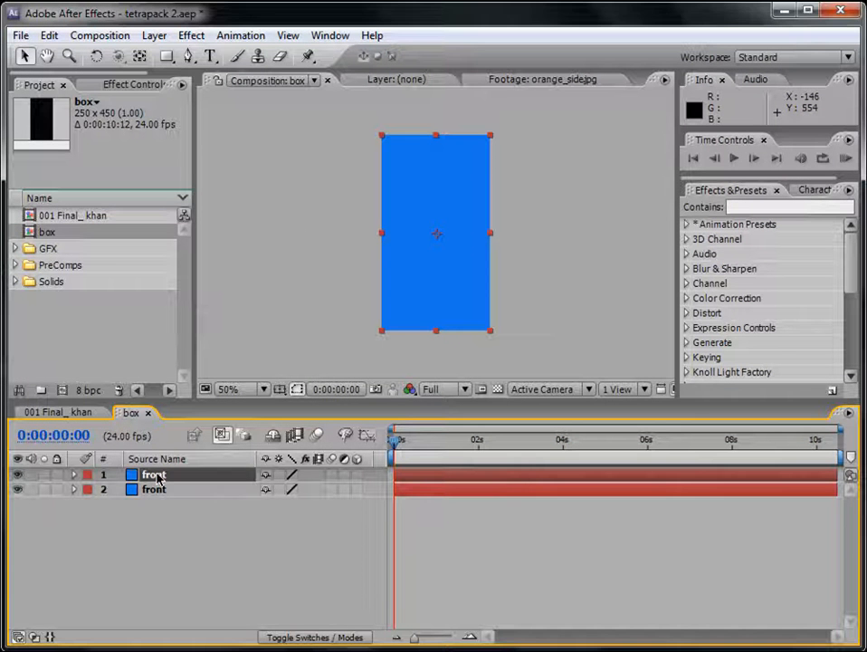
pyautogui.write('Back')
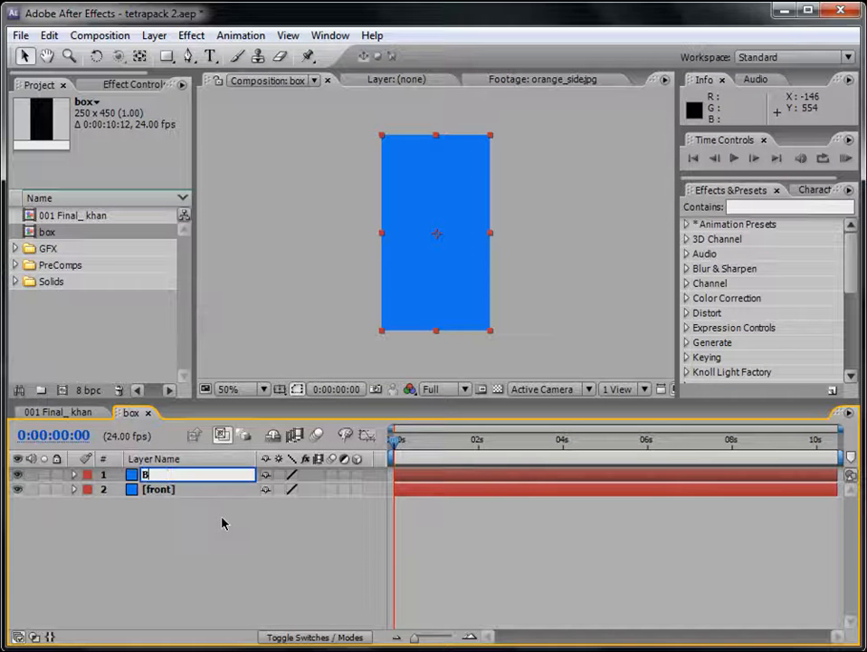
pyautogui.press('Return')
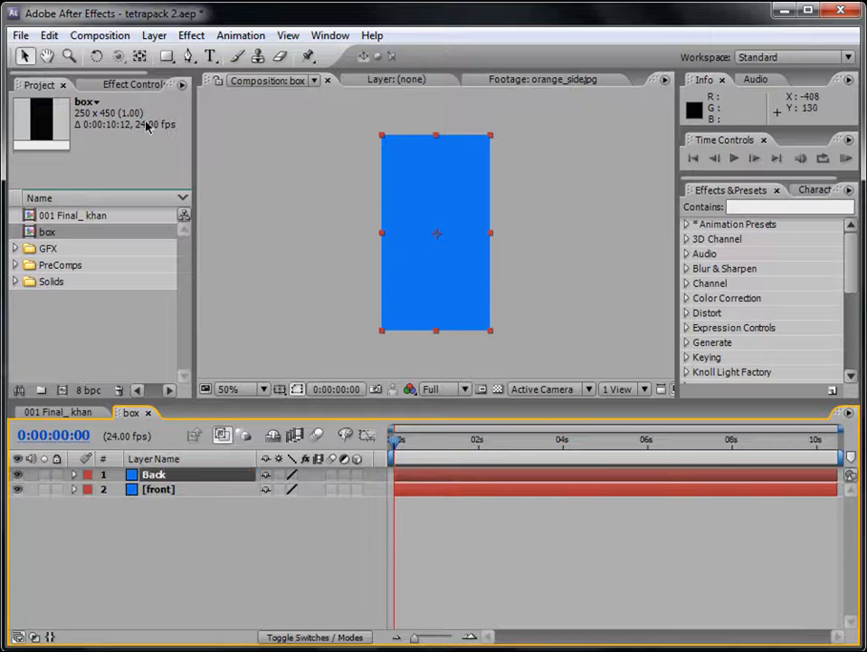
# - Duplicate the Back layer and rename the new copy side
pyautogui.click(50, 35)
pyautogui.click(90, 223)
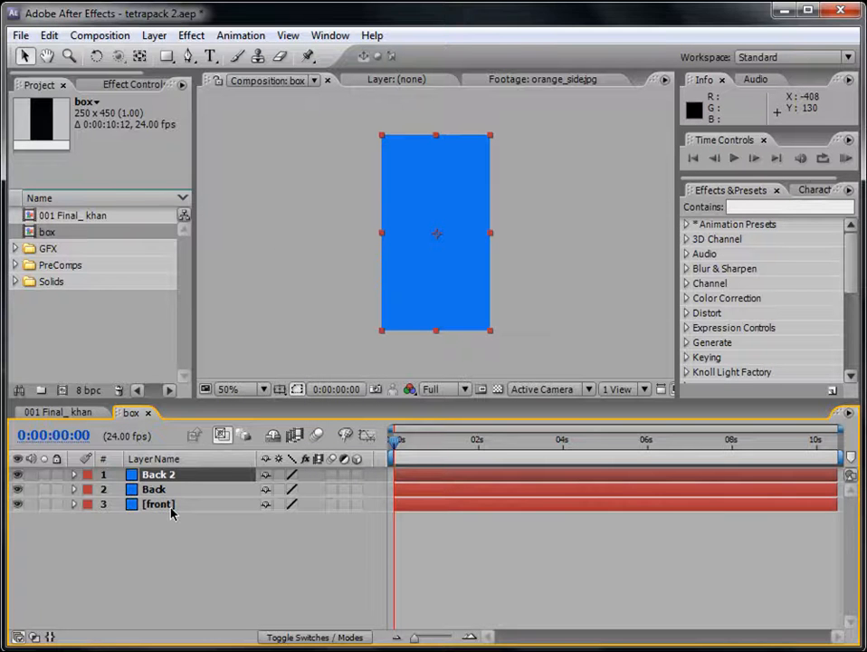
pyautogui.press('Return')
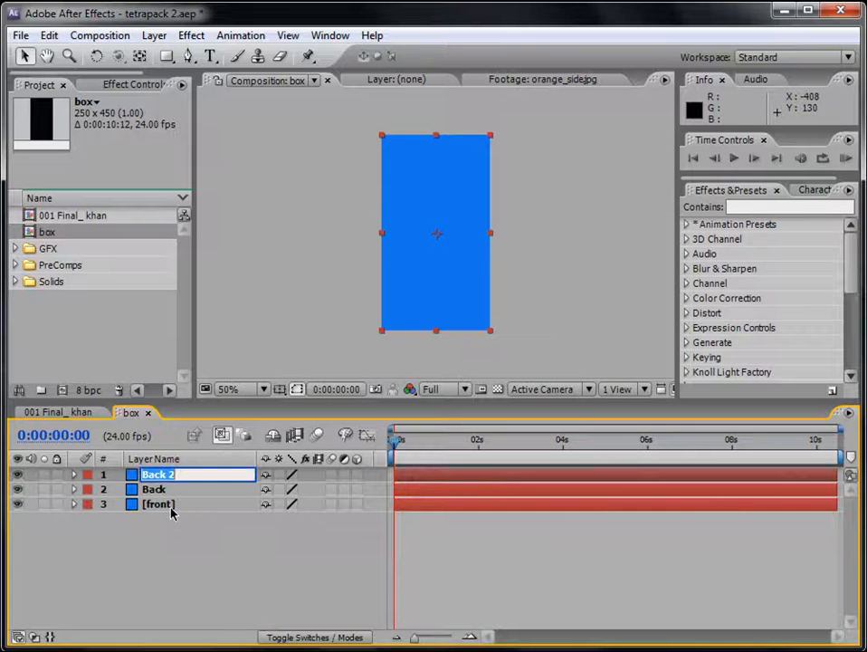
pyautogui.write('side')
pyautogui.press('Return')
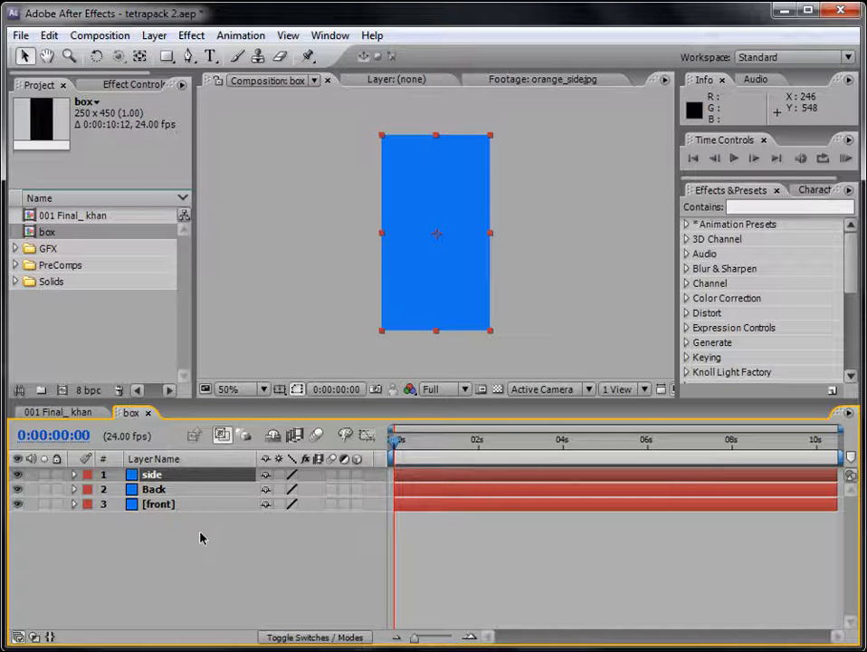
# - Change the side layer's solid to a width of 120 pixels and a yellow-green color, as a new solid
pyautogui.click(154, 36)
pyautogui.click(218, 74)
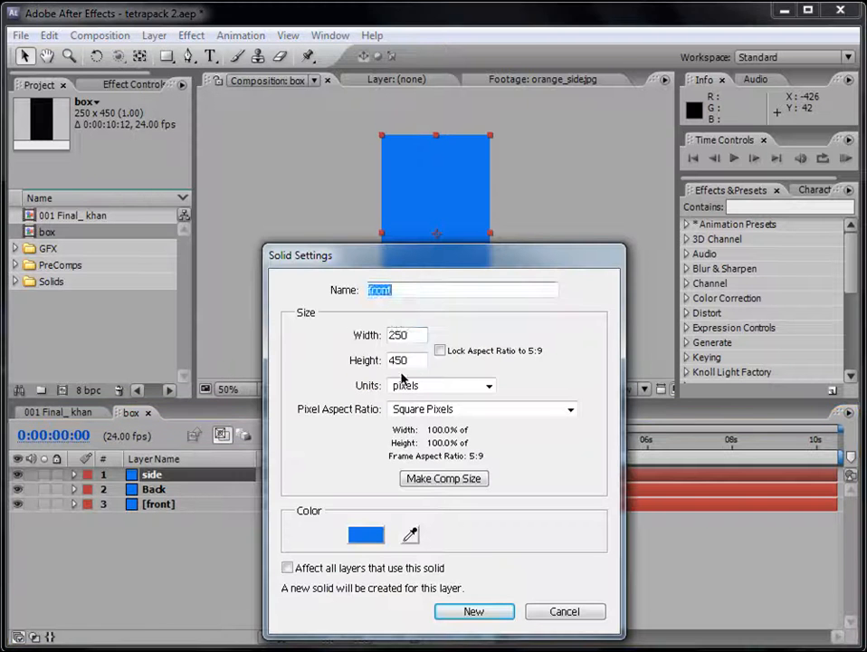
pyautogui.press('Tab')
pyautogui.write('120')
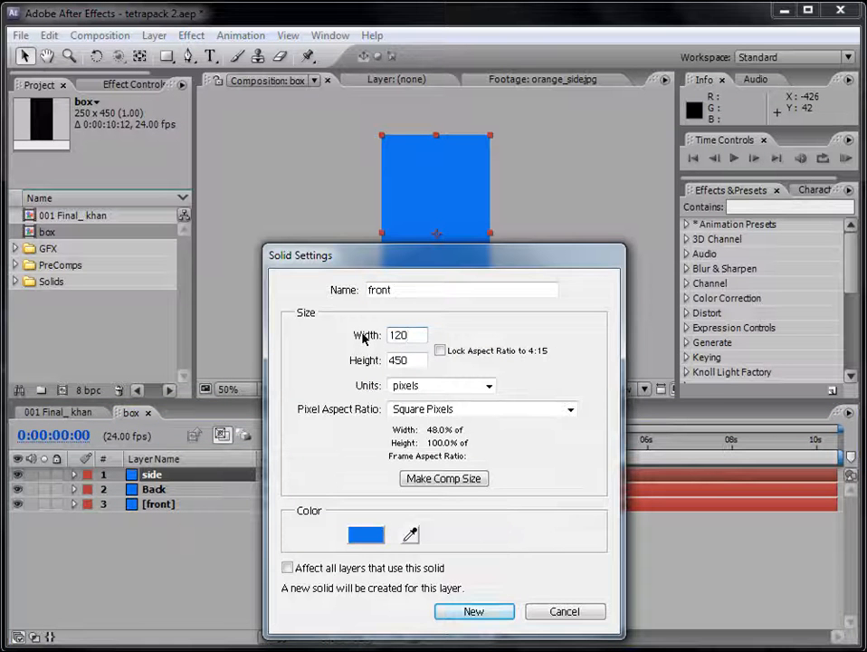
pyautogui.click(366, 535)
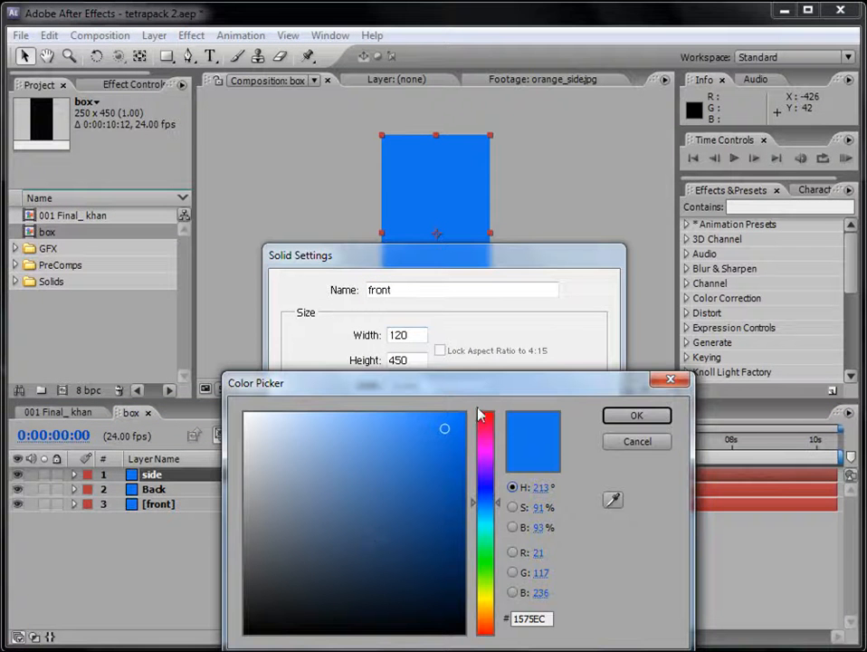
pyautogui.click(485, 584)
pyautogui.click(635, 417)
pyautogui.click(480, 613)
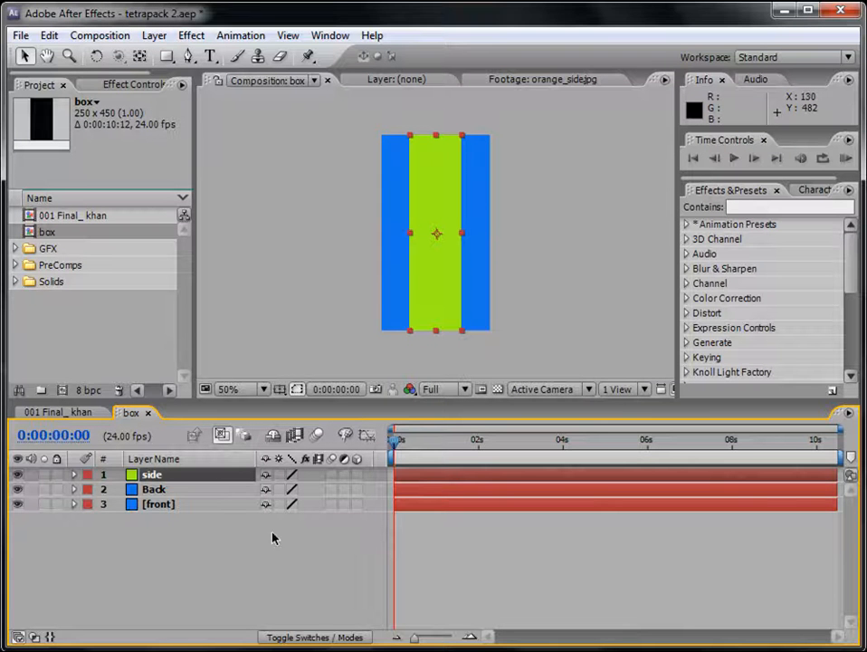
# - Turn the side, Back and front layers into 3D layers
pyautogui.moveTo(358, 476); pyautogui.dragTo(359, 548)
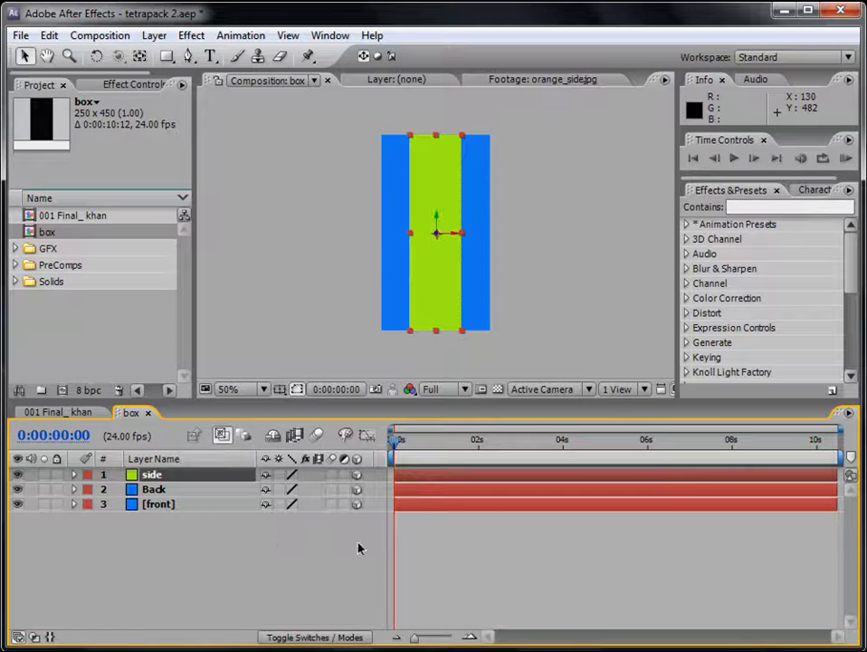
pyautogui.press('.')
pyautogui.moveTo(460, 398); pyautogui.dragTo(453, 429)
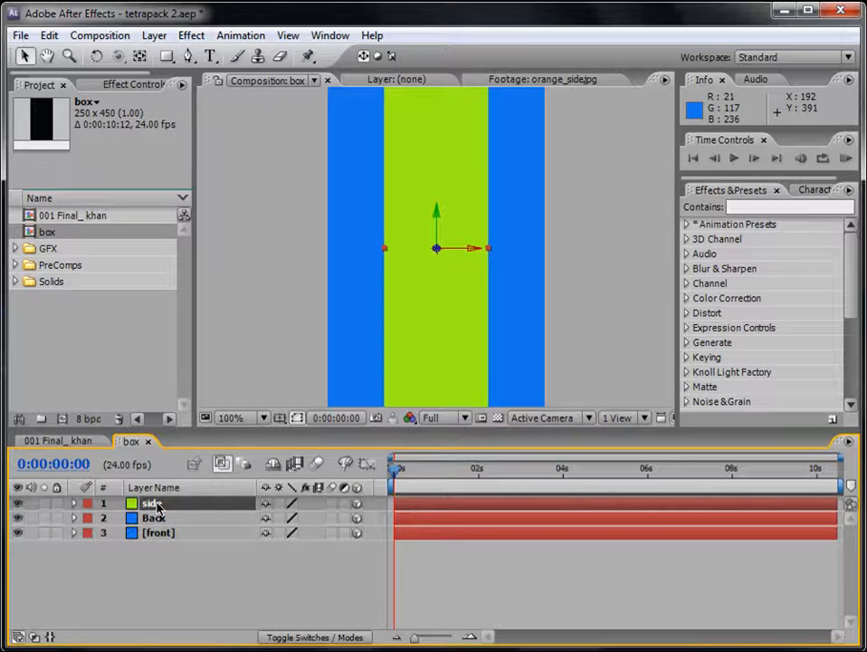
# - Set the side layer's Y Rotation to -90°
pyautogui.press('r')
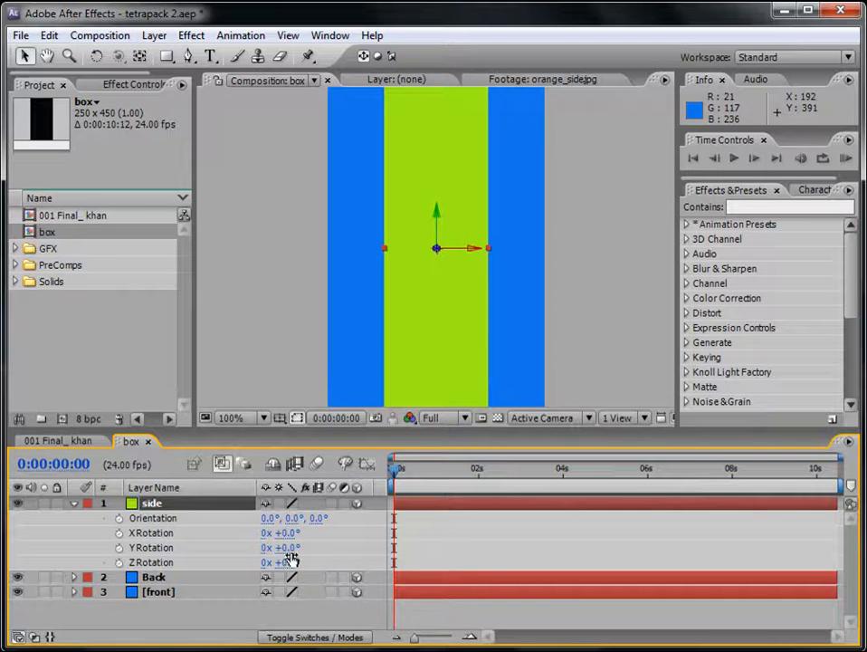
pyautogui.moveTo(292, 552); pyautogui.dragTo(218, 548)
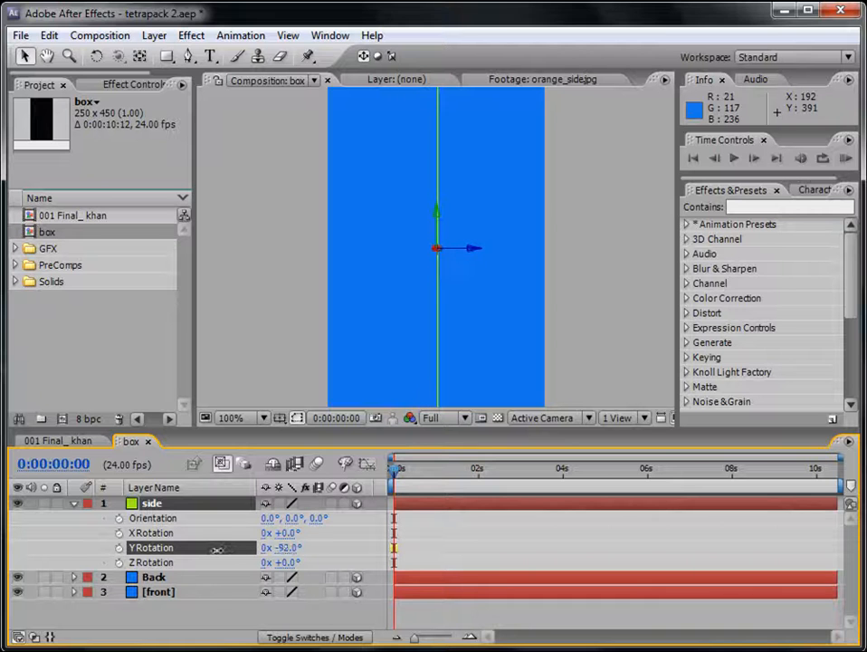
pyautogui.click(284, 548)
pyautogui.write('-90')
pyautogui.press('Return')
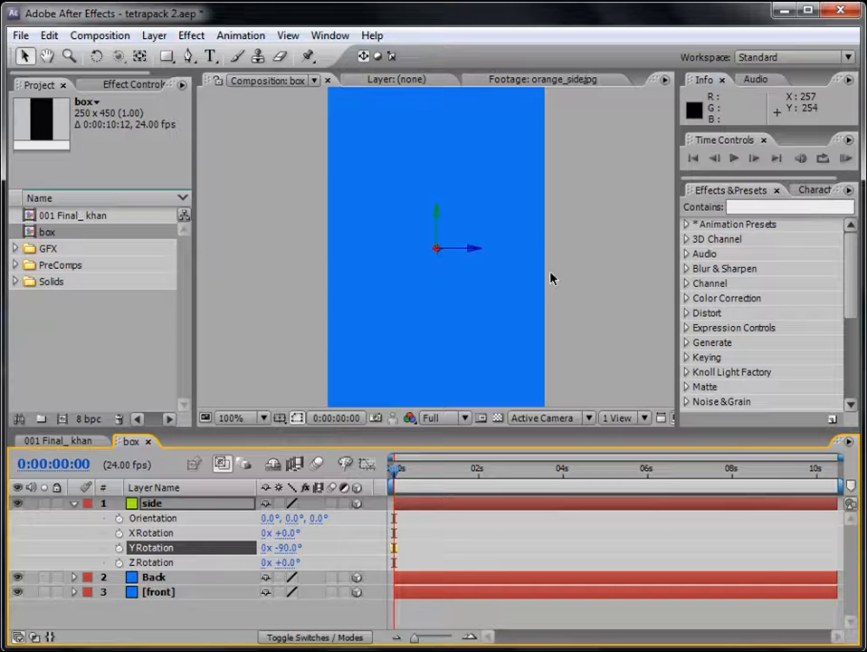
# - Move the side layer to the front panel's right end and align it in Top view so it extends backward from that corner
pyautogui.moveTo(473, 250); pyautogui.dragTo(560, 254)
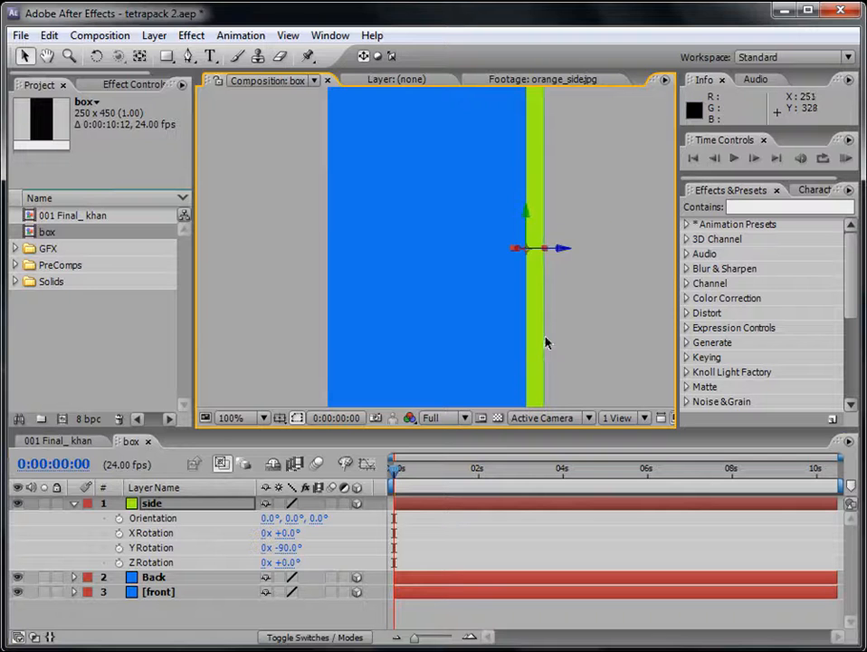
pyautogui.press(',')
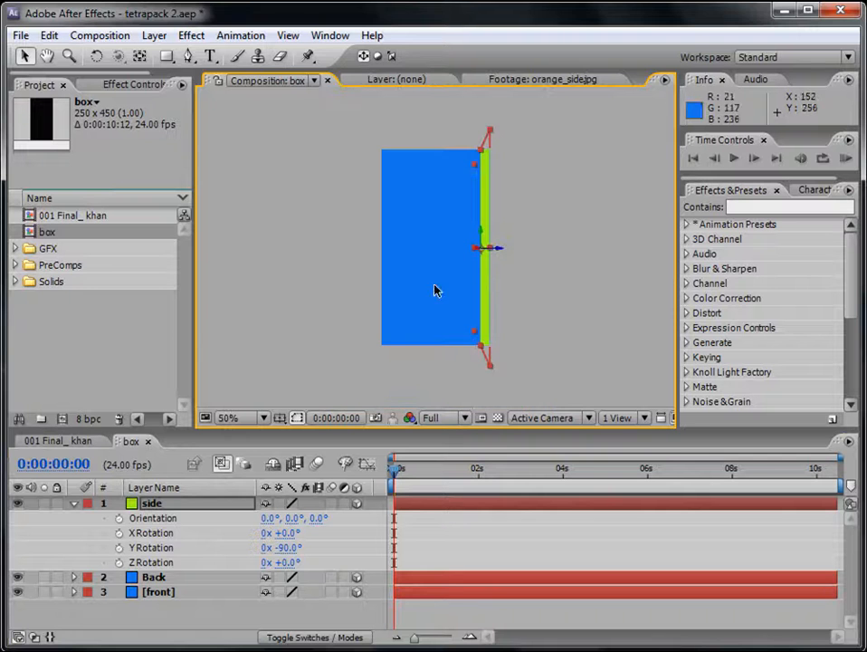
pyautogui.click(546, 419)
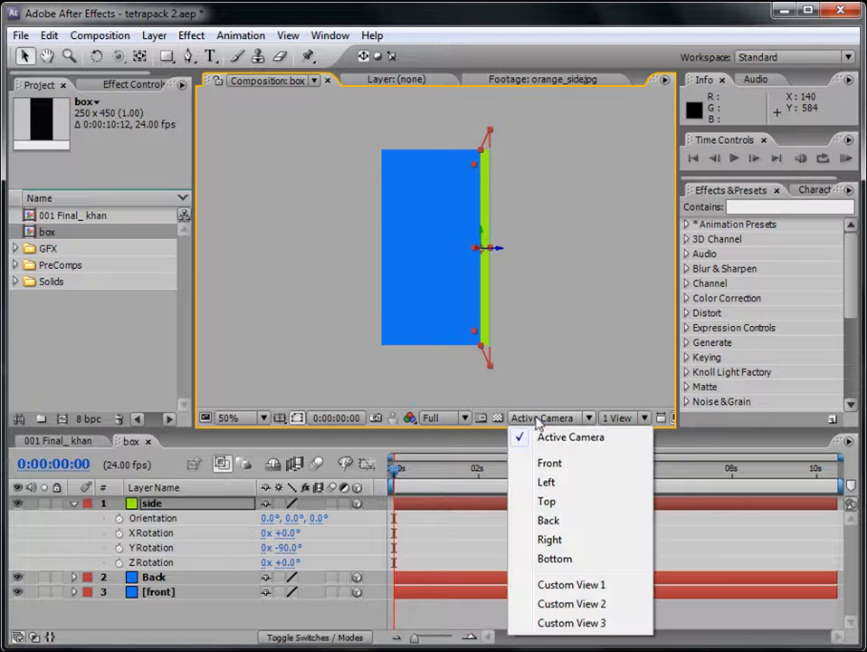
pyautogui.click(548, 505)
pyautogui.press('.')
pyautogui.press('.')
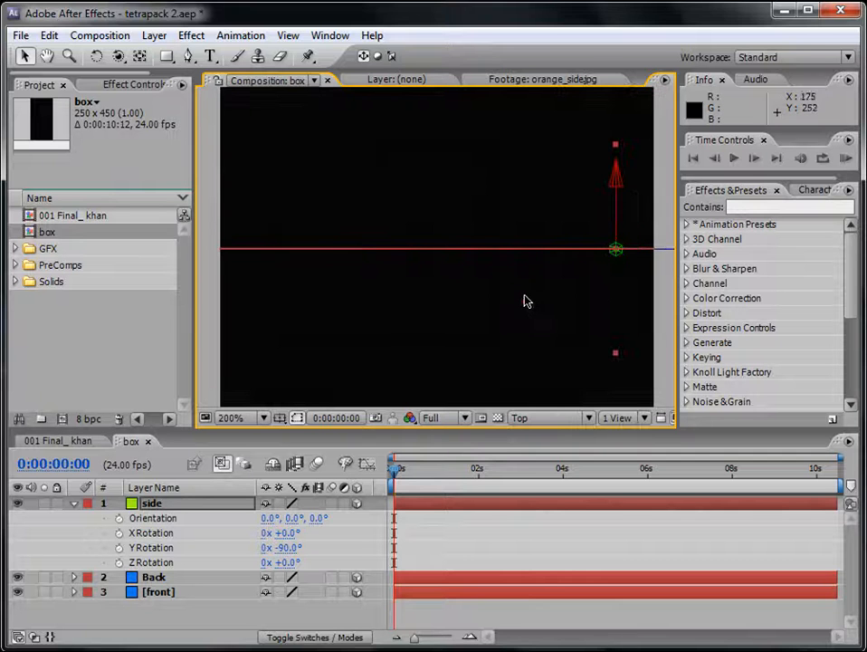
pyautogui.moveTo(613, 288); pyautogui.dragTo(471, 304)
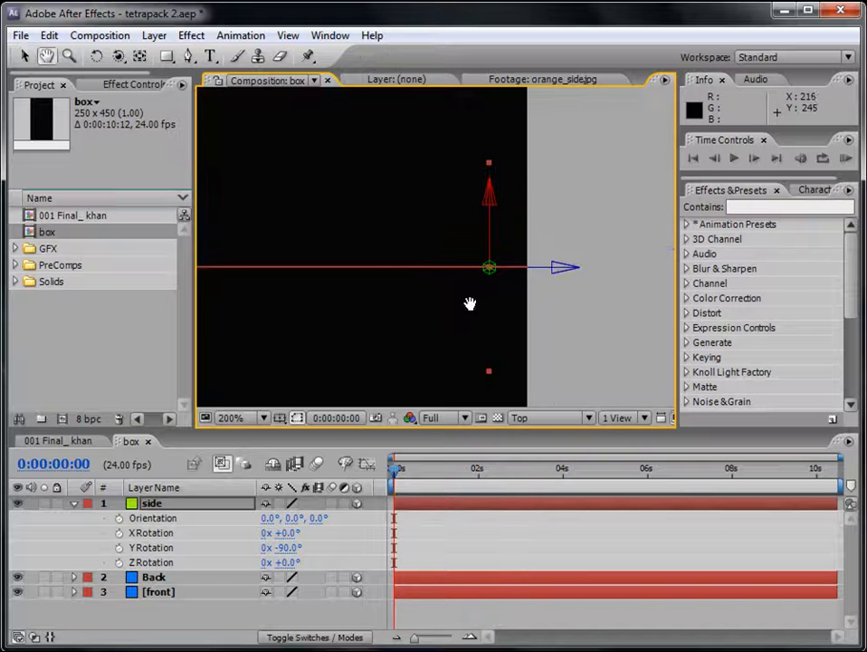
pyautogui.press(',')
pyautogui.press(',')
pyautogui.press('.')
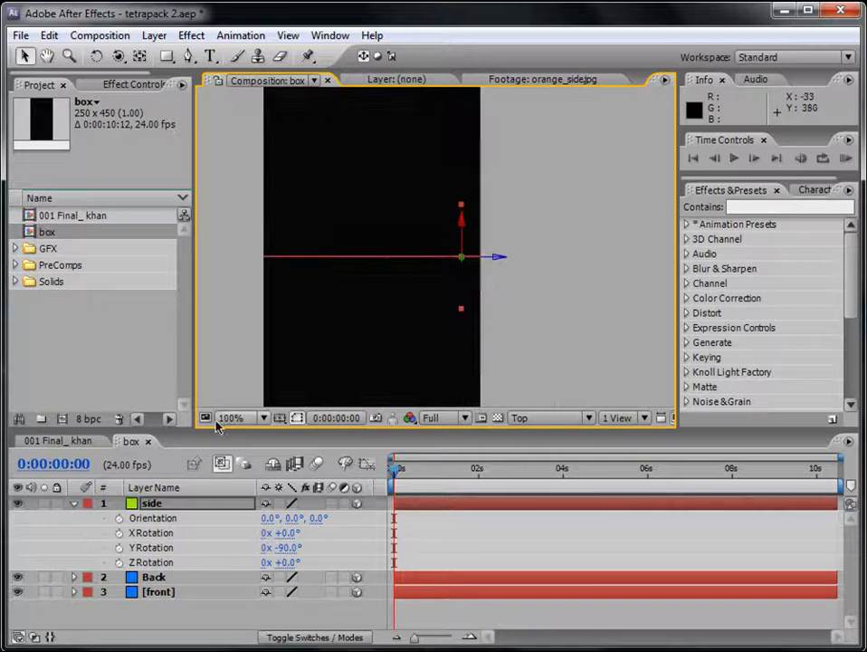
pyautogui.moveTo(466, 247); pyautogui.dragTo(507, 204)
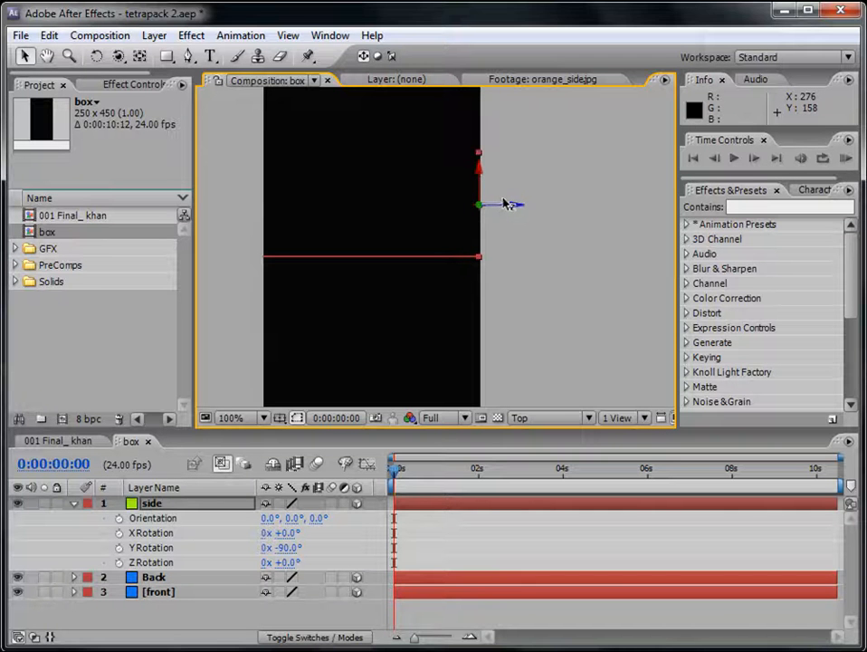
# - Try to nudge the side layer right onto the front panel's right edge in a magnified Top view
pyautogui.scroll(4, 529, 254)
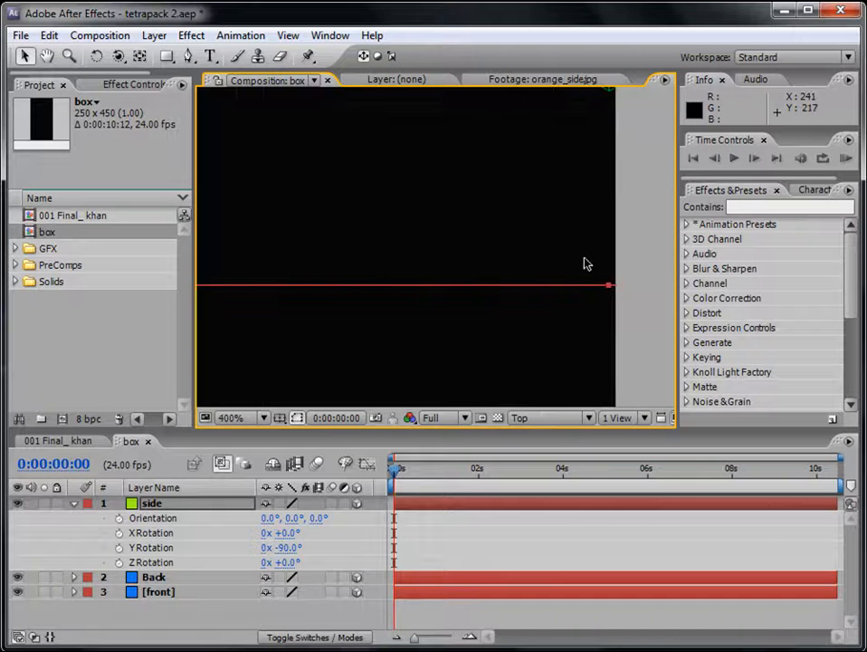
pyautogui.moveTo(565, 206); pyautogui.dragTo(417, 291)
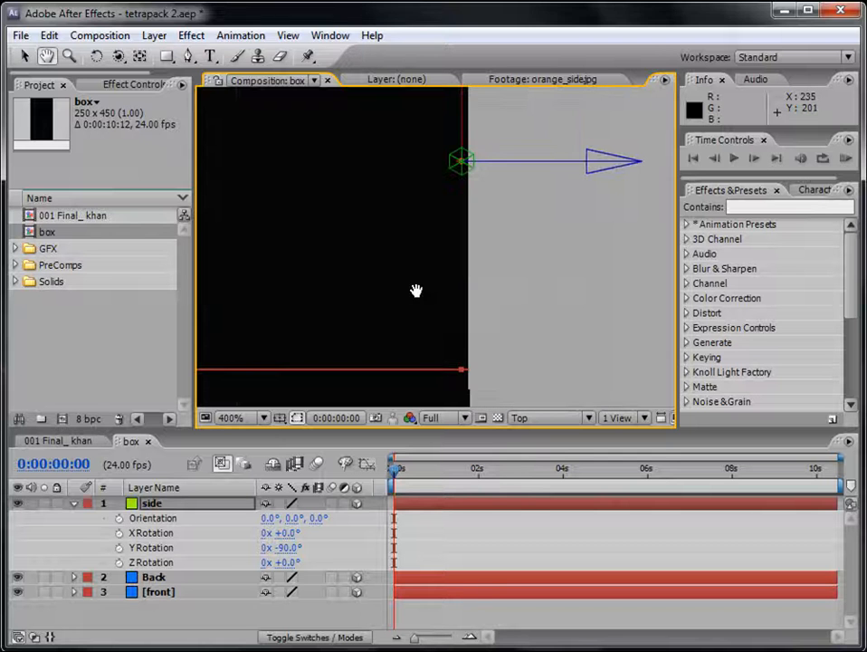
pyautogui.press('Right')
pyautogui.press('Right')
pyautogui.press('Right')
pyautogui.press('Right')
pyautogui.press('Right')
pyautogui.press('Right')
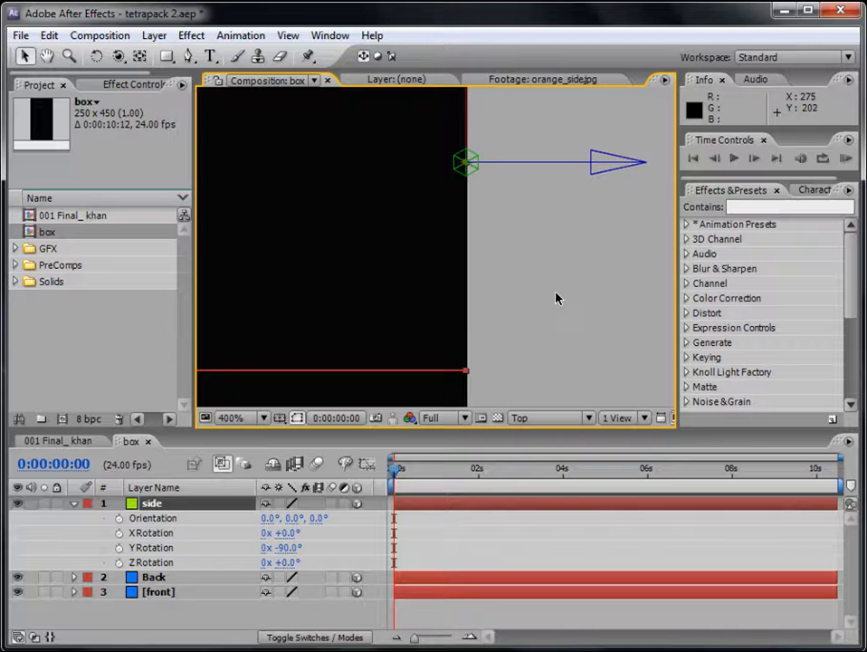
pyautogui.press('Right')
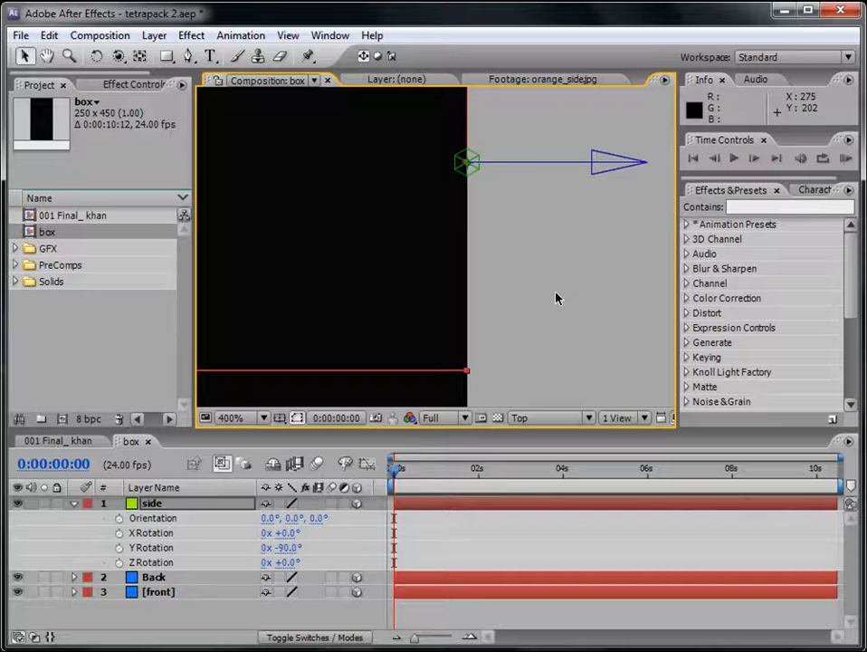
pyautogui.press('Left')
pyautogui.press('Left')
pyautogui.press('Left')
pyautogui.press('Left')
pyautogui.press('Left')
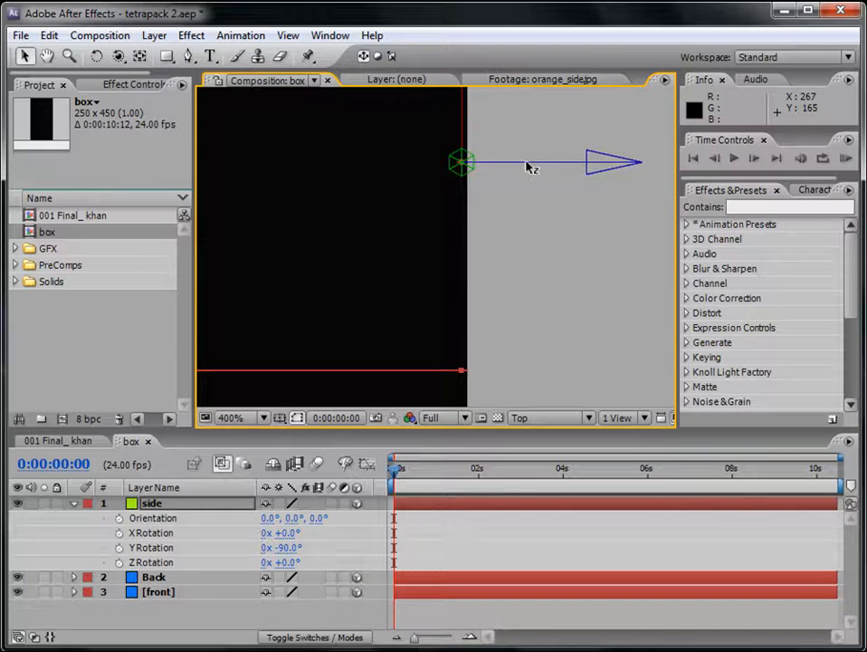
# - Nudge the side layer right in fine increments until its end meets the front panel's right corner exactly in Top view
pyautogui.press('.')
pyautogui.moveTo(551, 357); pyautogui.dragTo(559, 146)
pyautogui.scroll(3, 585, 302)
pyautogui.moveTo(587, 306); pyautogui.dragTo(261, 140)
pyautogui.moveTo(661, 366); pyautogui.dragTo(421, 271)
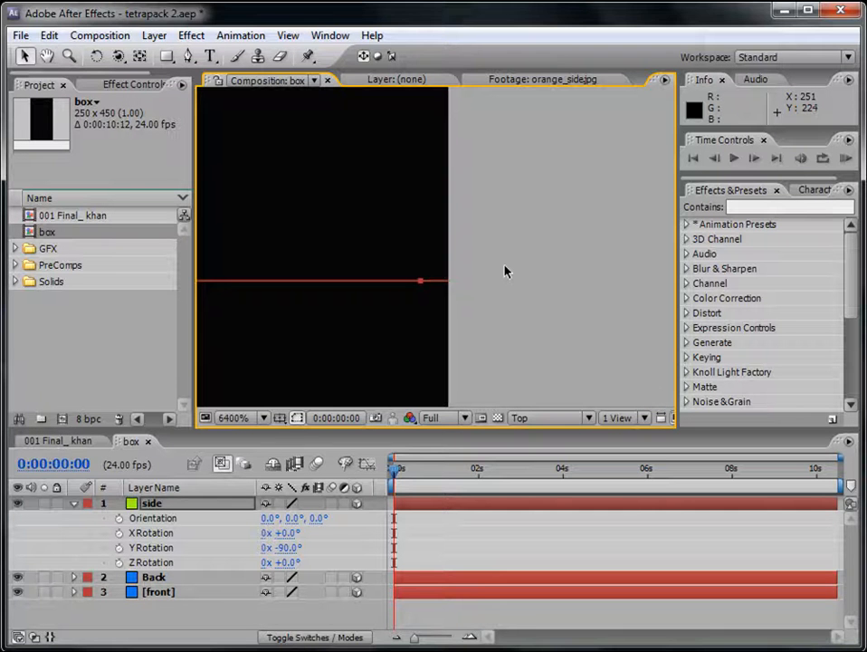
pyautogui.press('Right')
pyautogui.press('Right')
pyautogui.press('Right')
pyautogui.press('Right')
pyautogui.press('Right')
pyautogui.press('Right')
pyautogui.press('Right')
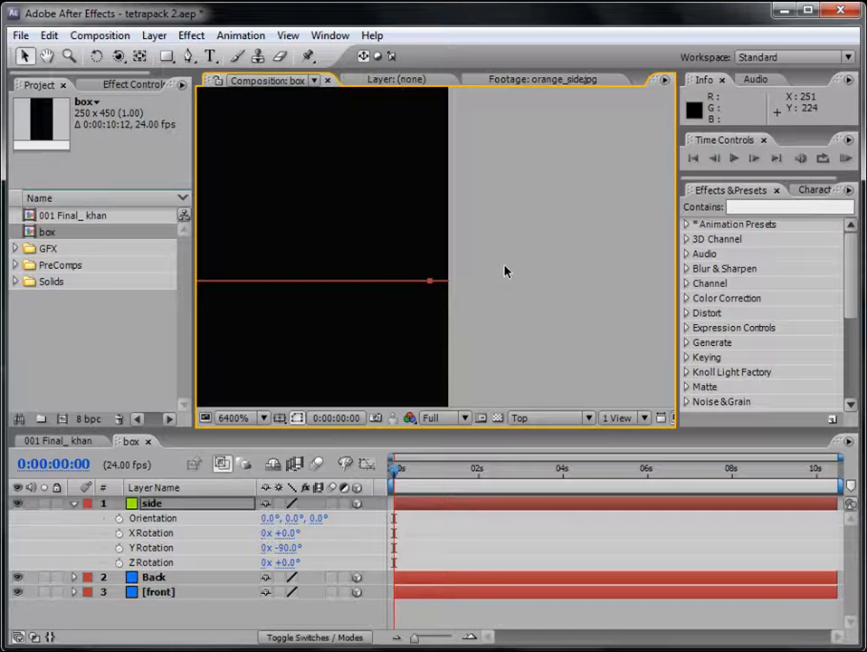
pyautogui.press('Right')
pyautogui.press('Right')
pyautogui.press('Right')
pyautogui.press('Right')
pyautogui.press('Right')
pyautogui.press('Right')
pyautogui.press('Right')
pyautogui.press('Right')
pyautogui.press('Right')
pyautogui.press('Right')
pyautogui.press('Right')
pyautogui.press('Right')
pyautogui.press('Right')
pyautogui.press('Right')
pyautogui.press('Right')
pyautogui.click(448, 563)
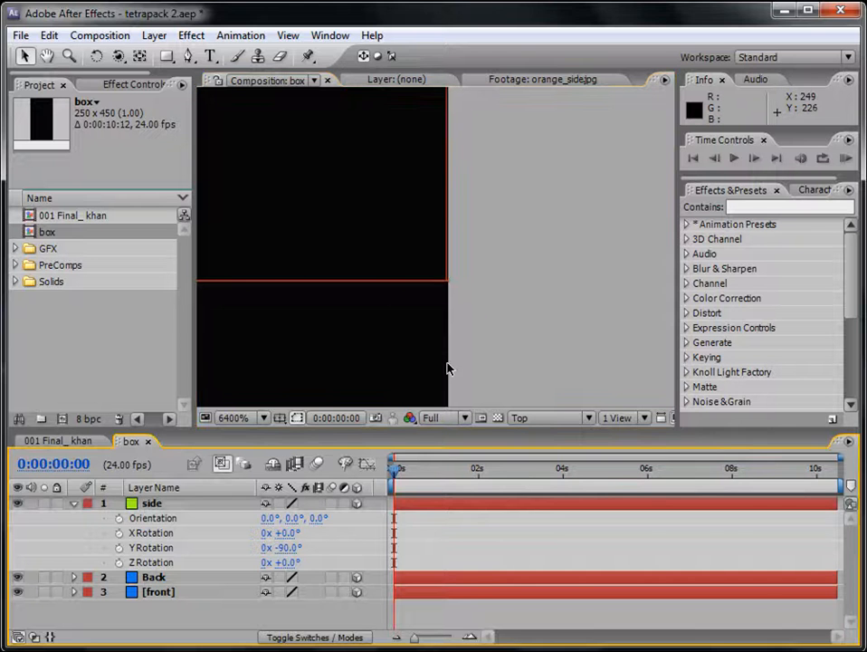
# - Examine how the side layer lines up with the front panel's corner and along its full length in Top view
pyautogui.click(446, 282)
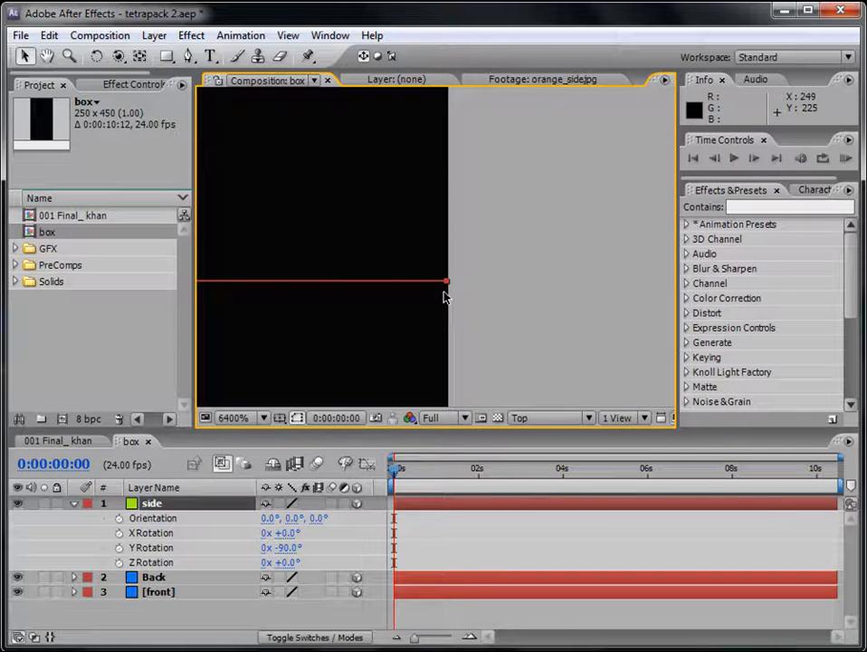
pyautogui.click(482, 531)
pyautogui.press('space')
pyautogui.moveTo(455, 183); pyautogui.dragTo(561, 385)
pyautogui.moveTo(494, 198); pyautogui.dragTo(505, 288)
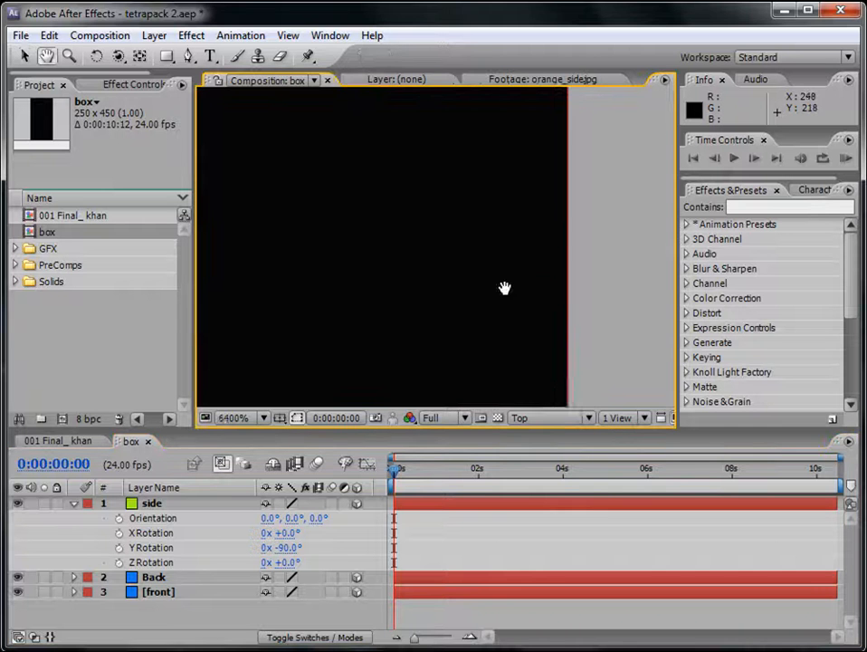
pyautogui.scroll(-4, 506, 244)
pyautogui.moveTo(424, 230); pyautogui.dragTo(523, 342)
pyautogui.scroll(-2, 524, 343)
pyautogui.moveTo(455, 262); pyautogui.dragTo(572, 291)
pyautogui.scroll(-6, 571, 291)
pyautogui.scroll(4, 570, 293)
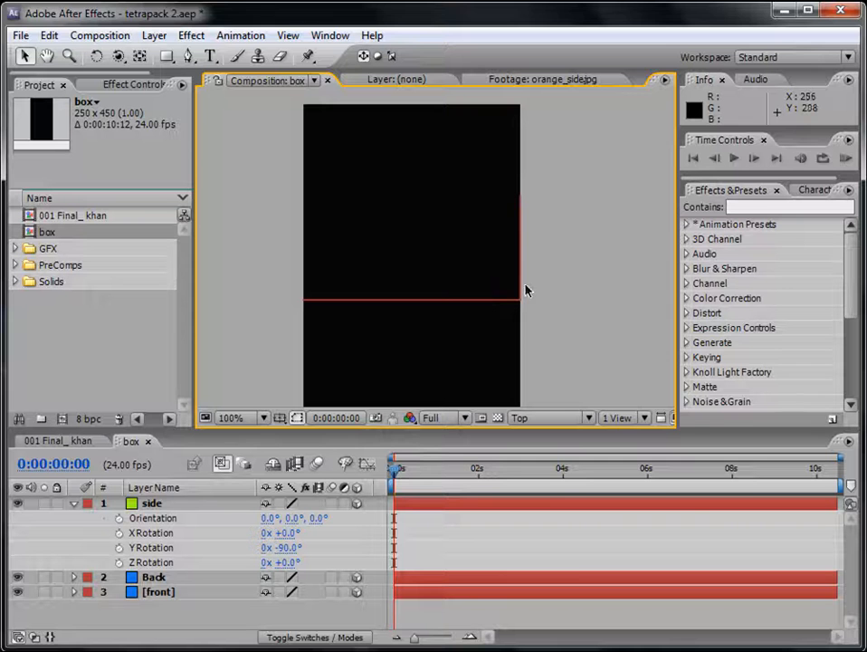
# - Move the Back layer to the side layer's rear end in Top view and set its Y Rotation to 180°
pyautogui.click(74, 503)
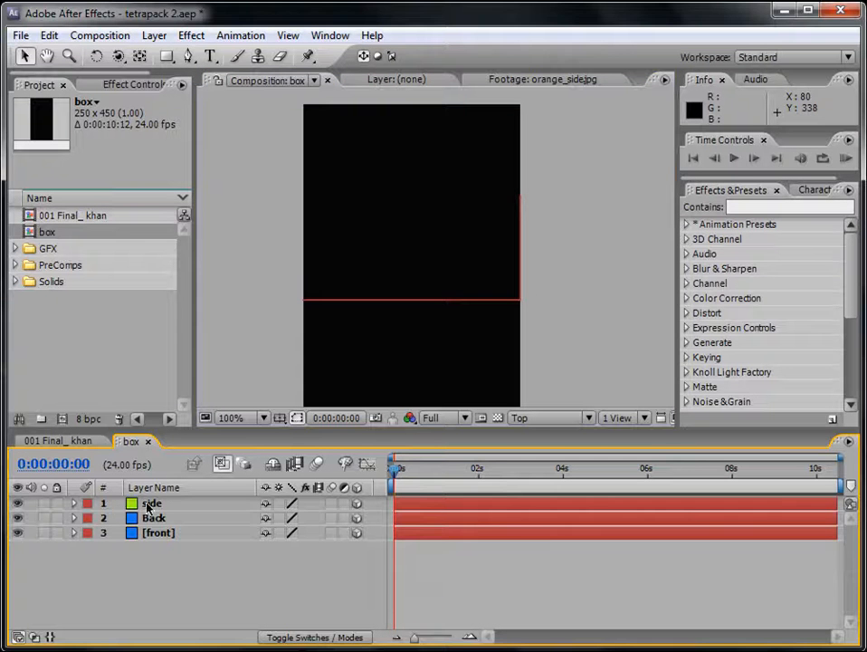
pyautogui.click(154, 518)
pyautogui.moveTo(427, 326); pyautogui.dragTo(432, 231)
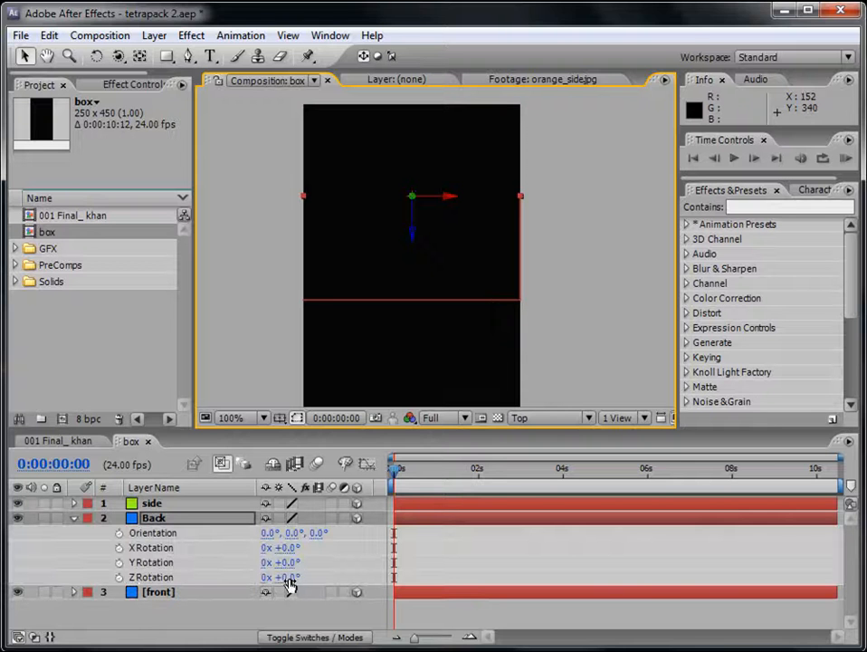
pyautogui.moveTo(287, 562); pyautogui.dragTo(443, 559)
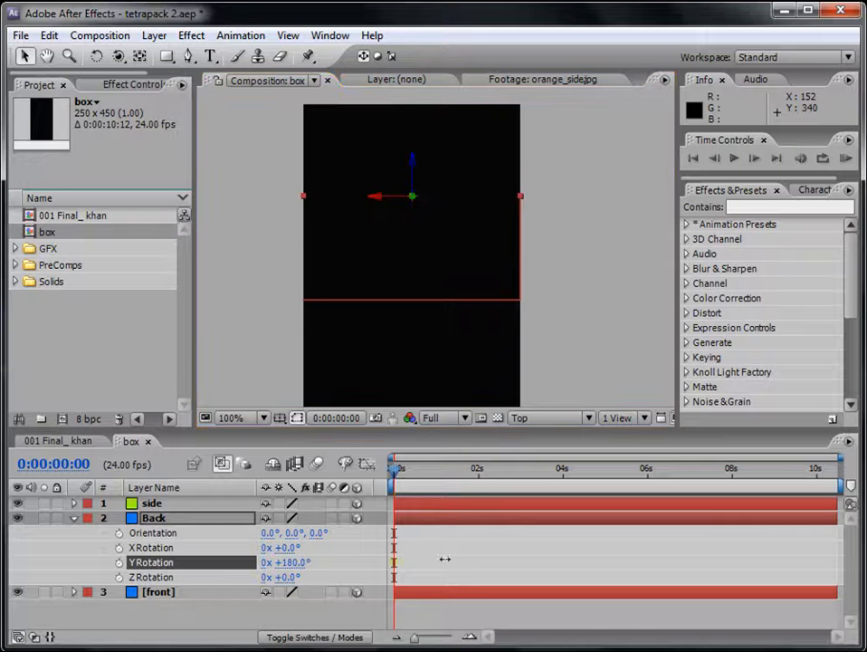
pyautogui.click(611, 227)
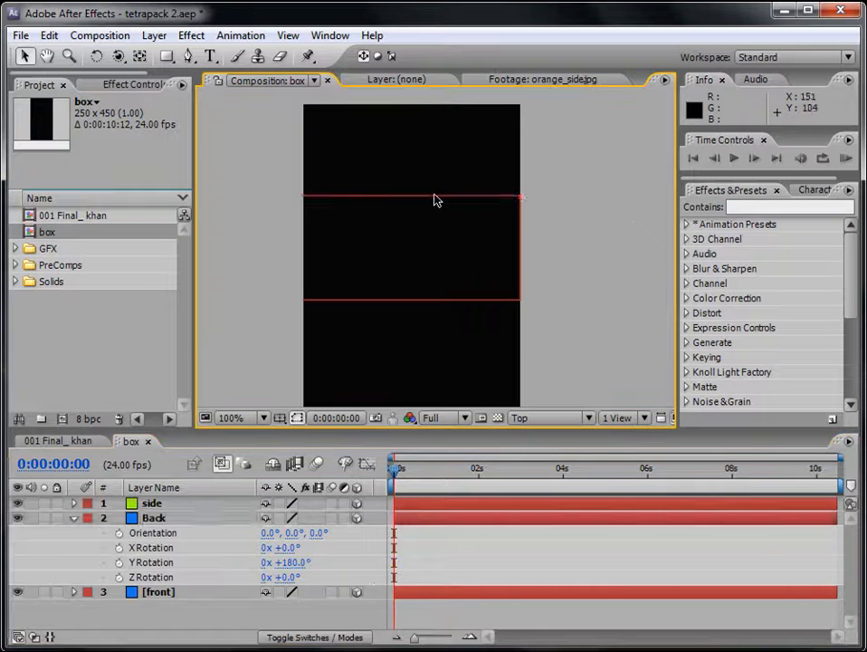
pyautogui.click(433, 199)
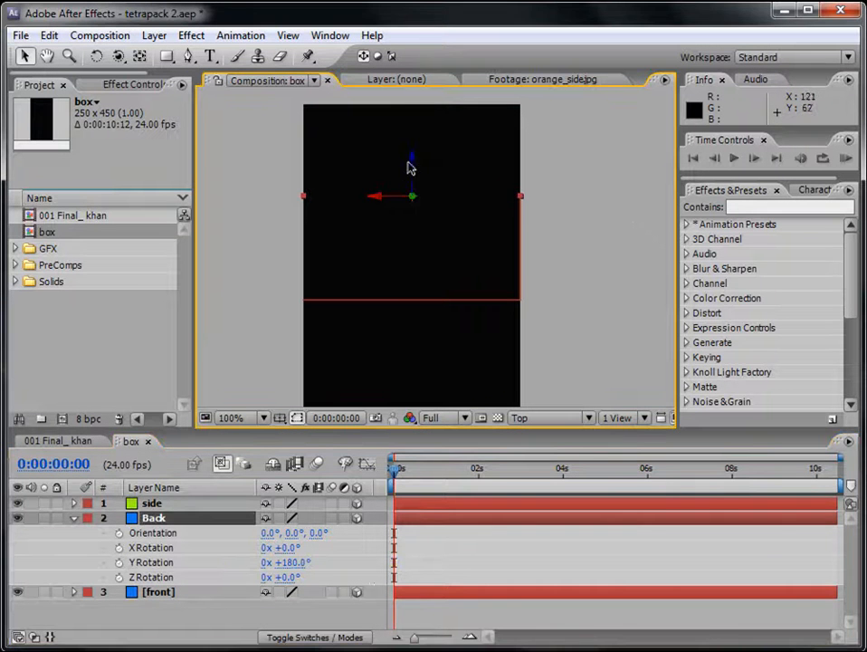
pyautogui.click(578, 219)
pyautogui.click(485, 203)
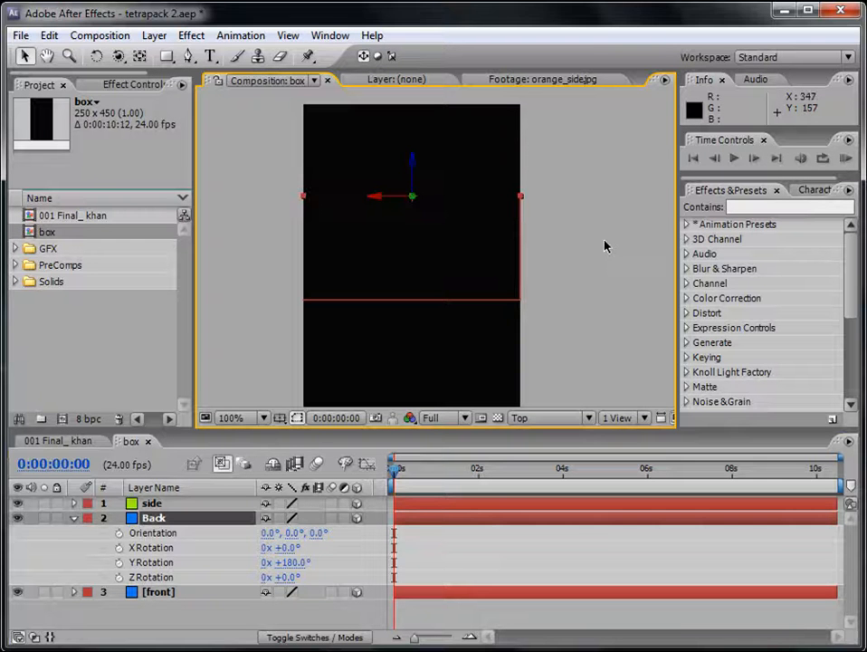
pyautogui.click(556, 227)
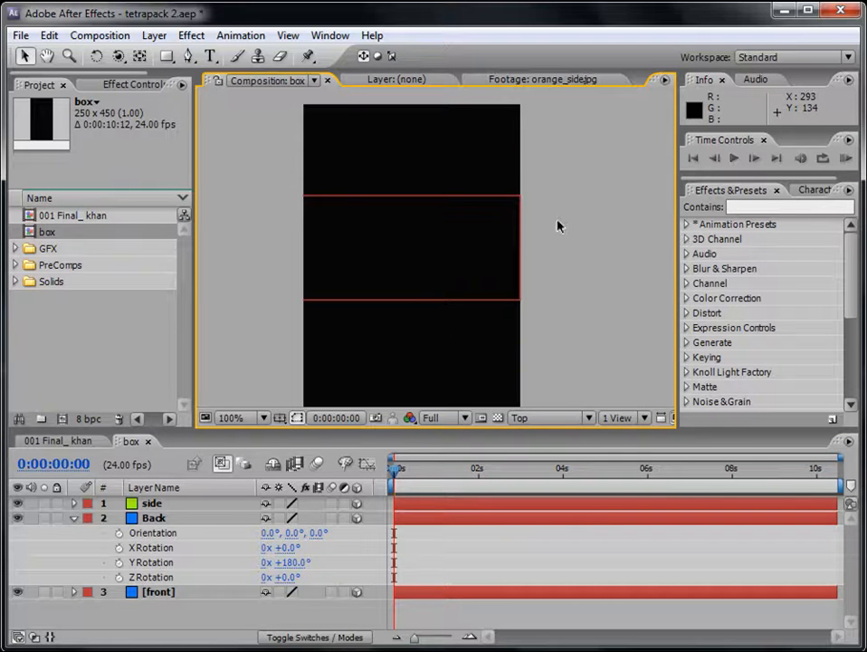
pyautogui.click(455, 226)
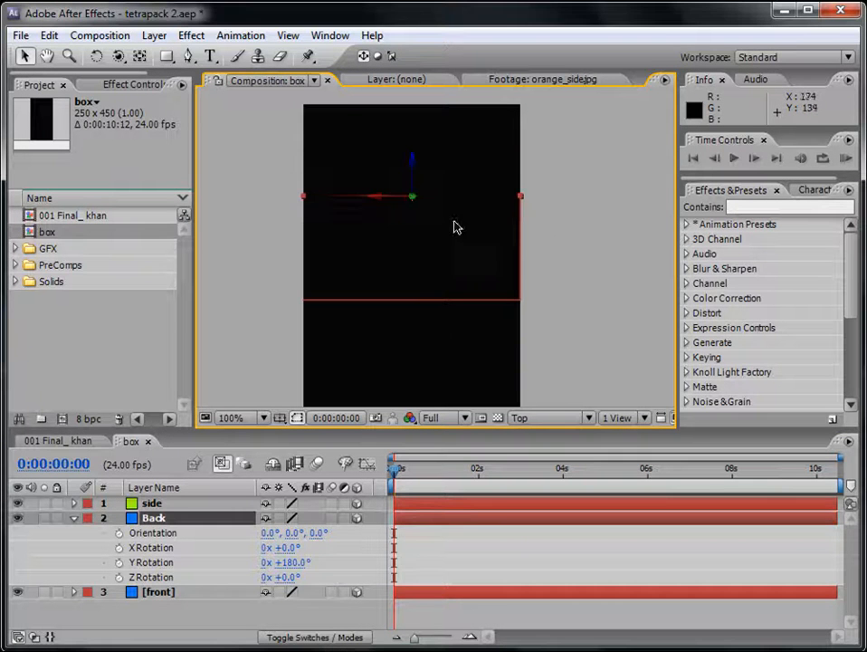
# - Duplicate the side layer and move the copy to the left ends of the front and Back panels
pyautogui.click(523, 243)
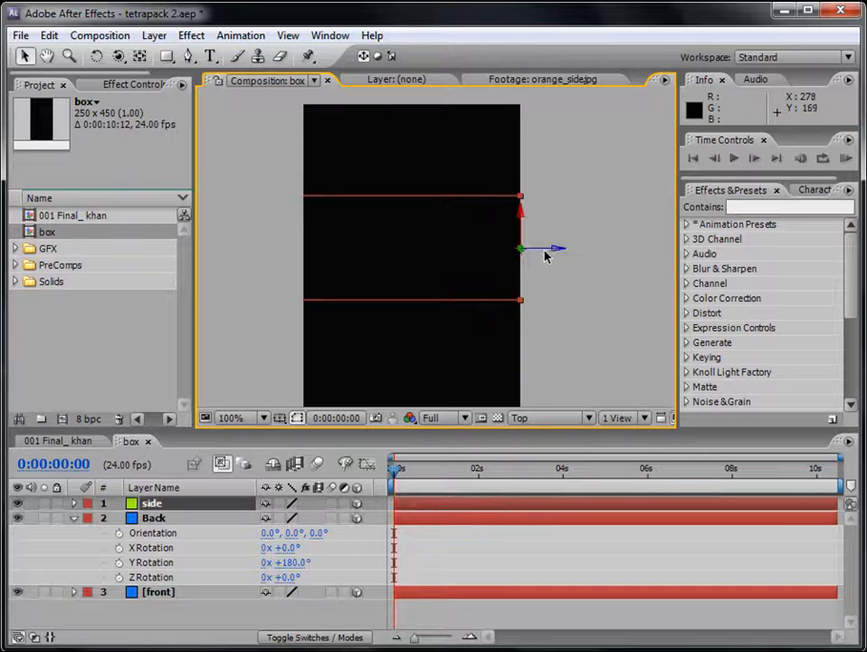
pyautogui.click(49, 36)
pyautogui.click(93, 221)
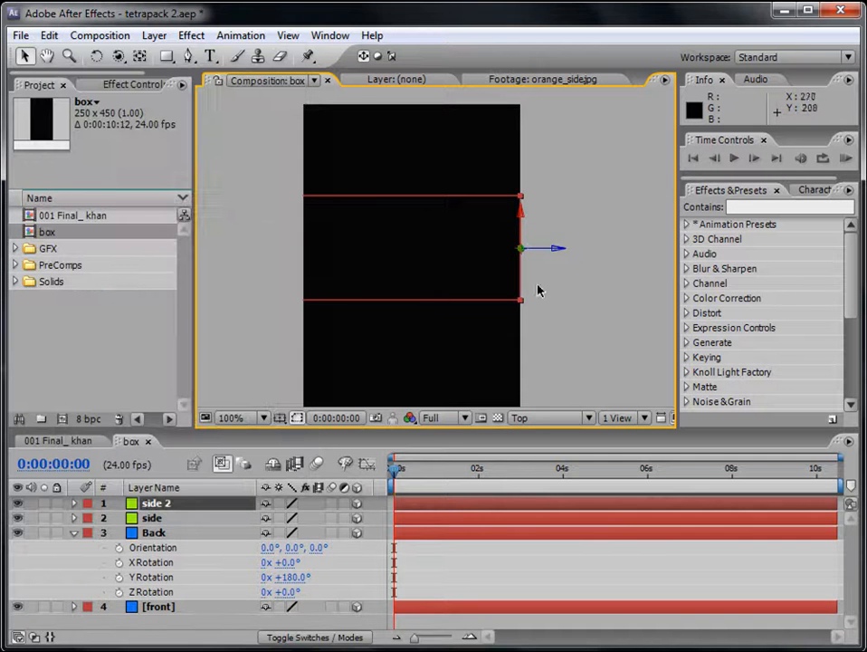
pyautogui.moveTo(559, 253); pyautogui.dragTo(342, 258)
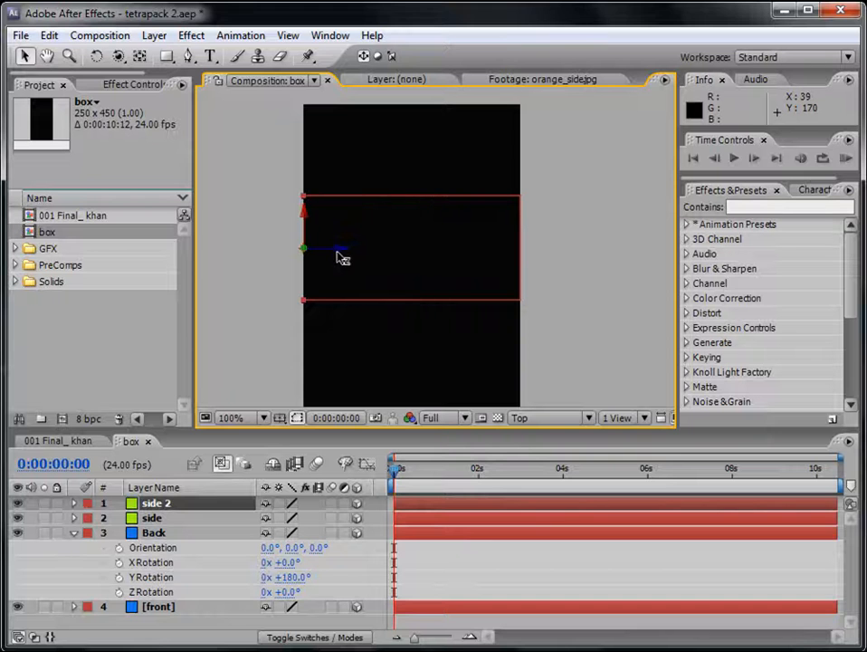
# - Set the side 2 layer's Y Rotation to 90° so it faces outward
pyautogui.press('r')
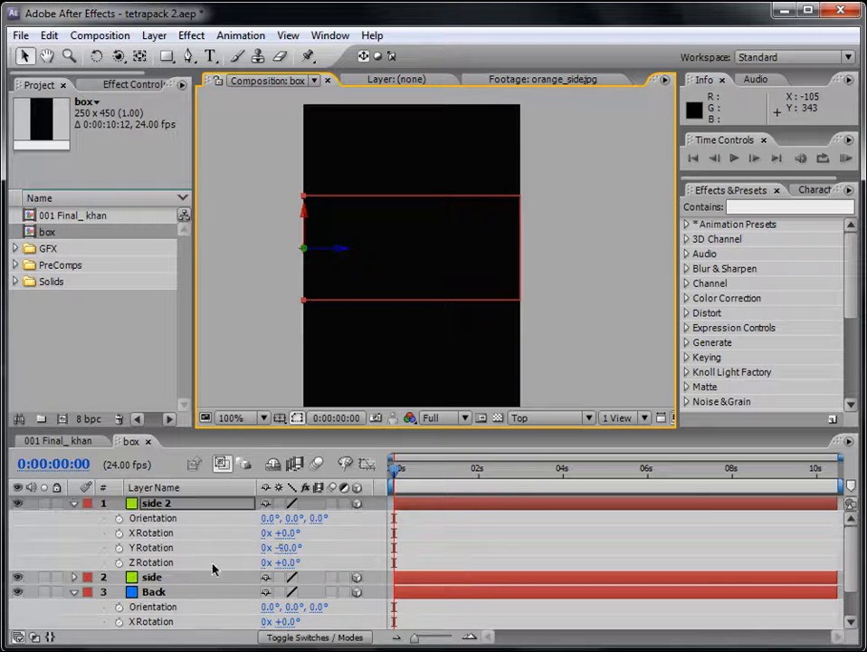
pyautogui.moveTo(279, 556); pyautogui.dragTo(439, 544)
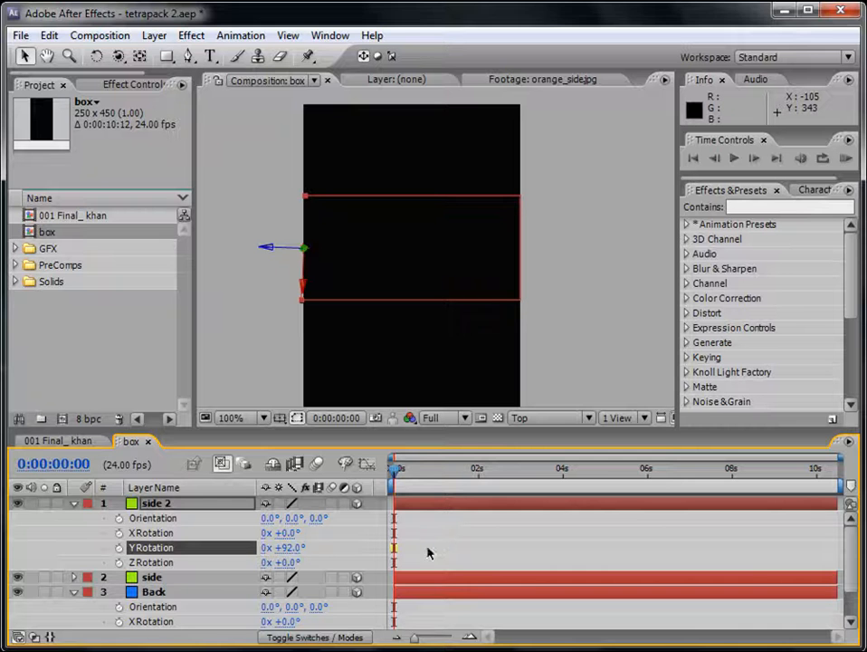
pyautogui.click(290, 549)
pyautogui.write('90')
pyautogui.press('Return')
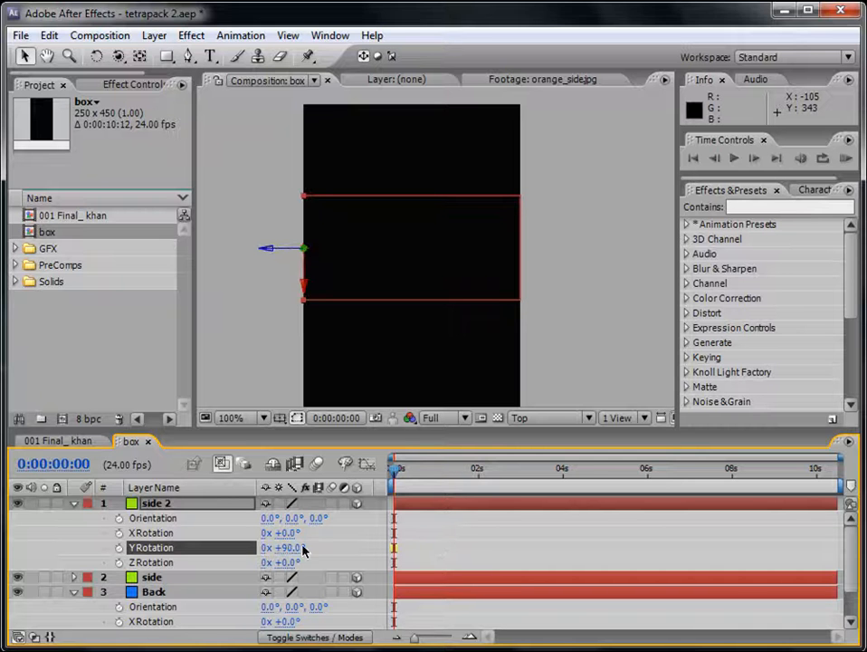
pyautogui.click(617, 241)
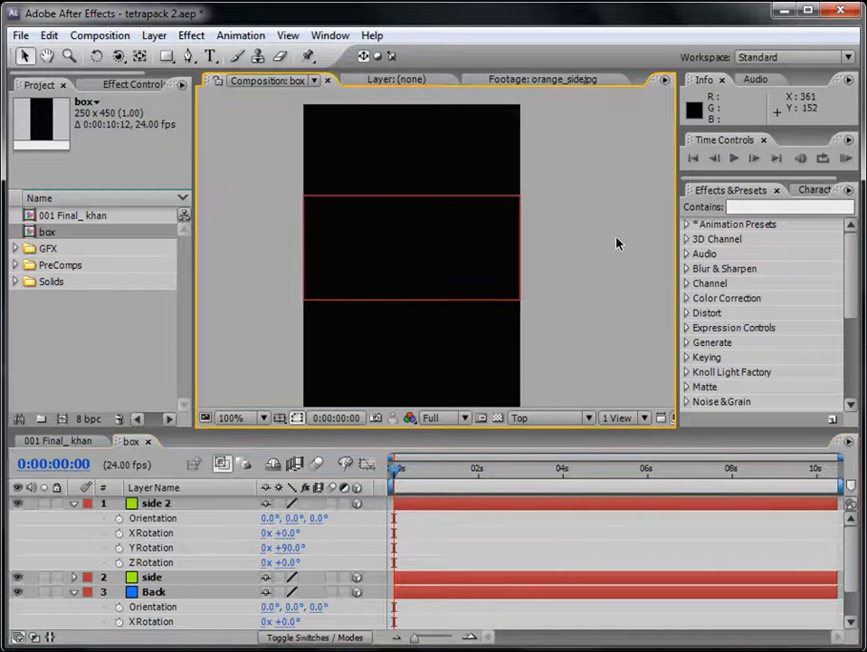
# - Check the facing direction of the box's panels in Top view by selecting them one after another
pyautogui.click(306, 230)
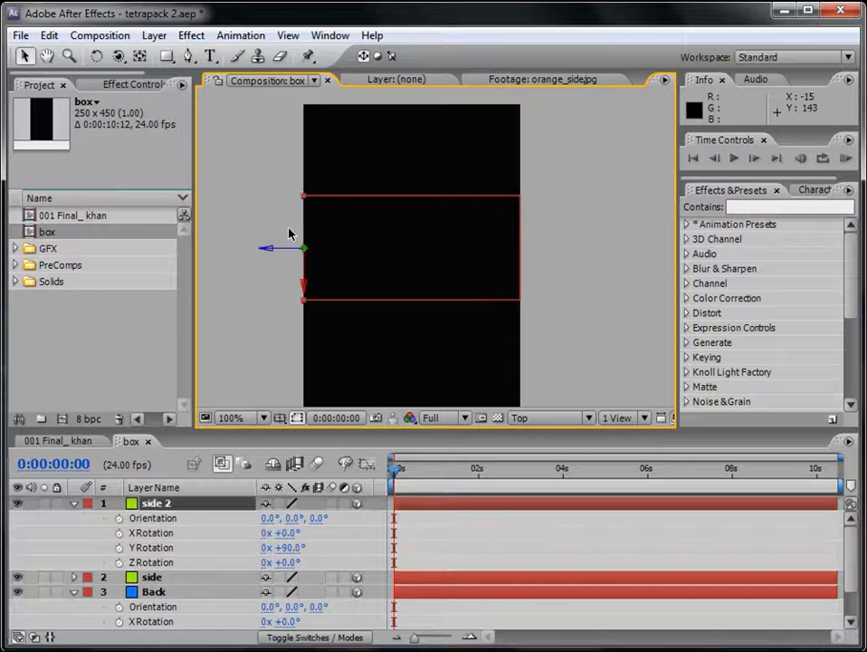
pyautogui.click(612, 223)
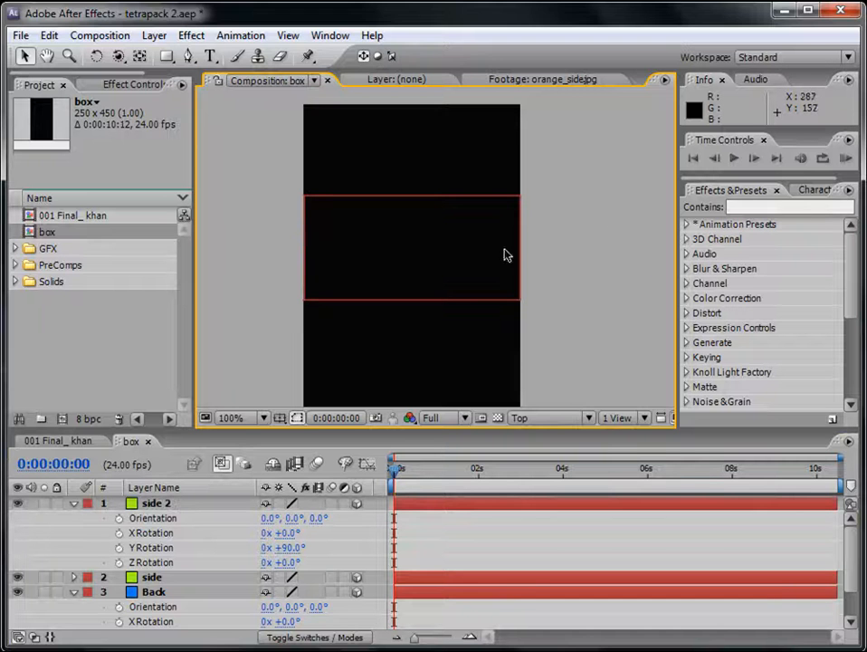
pyautogui.click(305, 237)
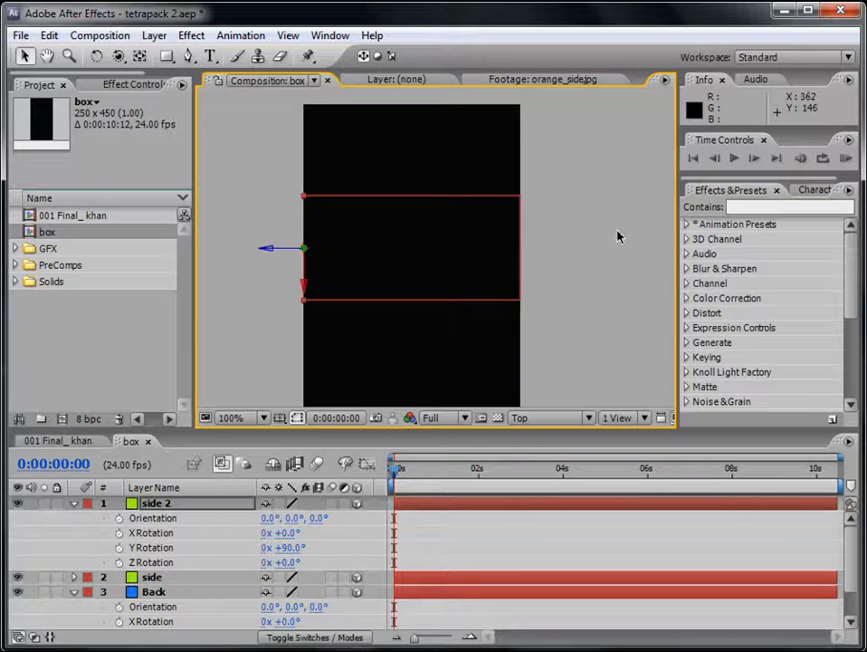
pyautogui.click(307, 204)
pyautogui.click(390, 308)
pyautogui.click(430, 209)
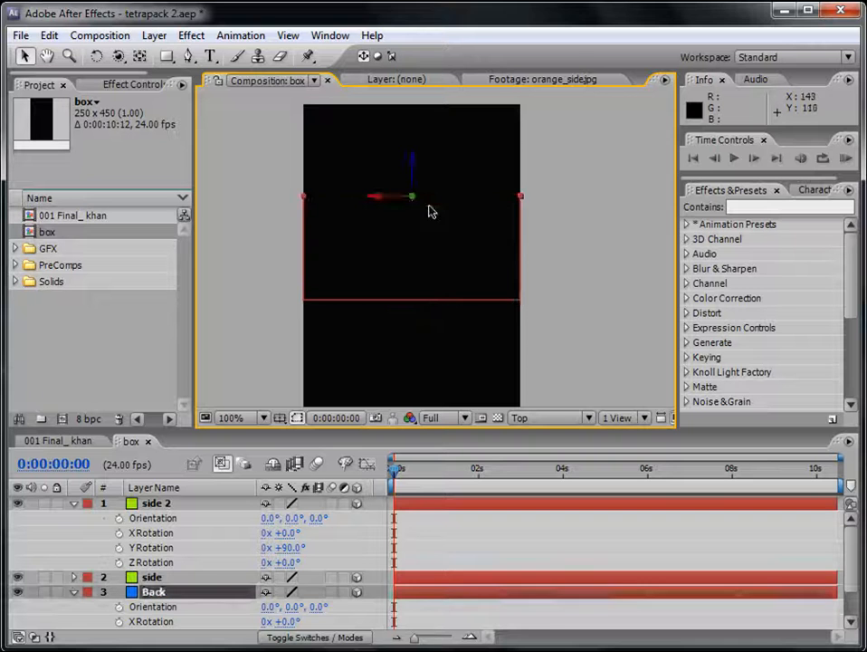
pyautogui.click(524, 250)
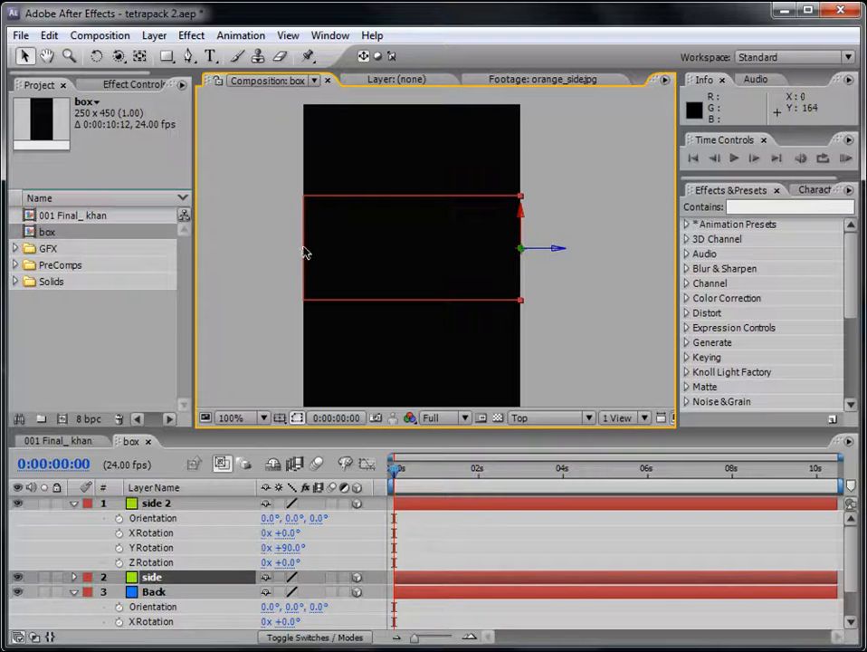
pyautogui.click(305, 253)
pyautogui.click(556, 247)
# - Collapse the side 2 and Back layers' rotation properties and switch the composition view to Active Camera
pyautogui.press(',')
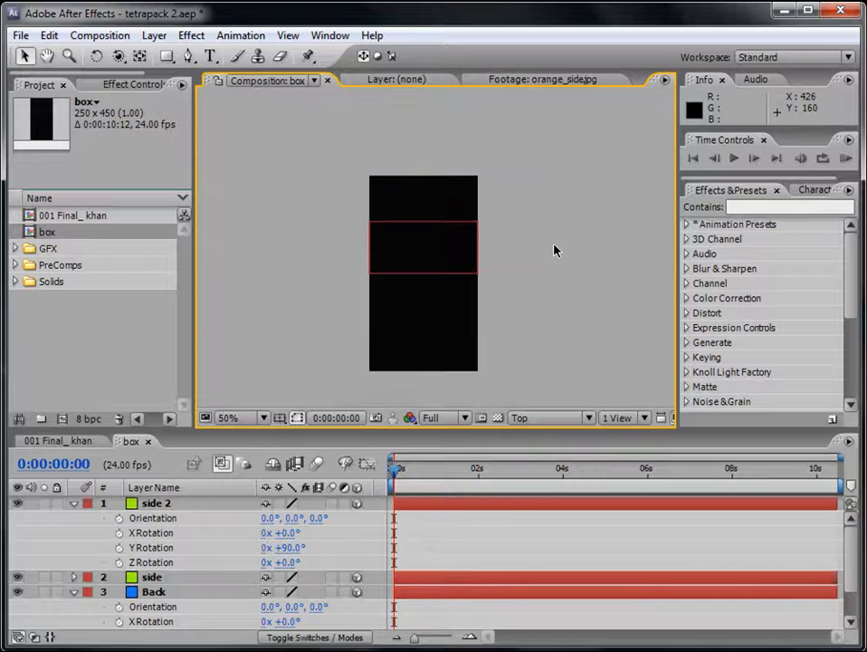
pyautogui.click(74, 503)
pyautogui.click(74, 532)
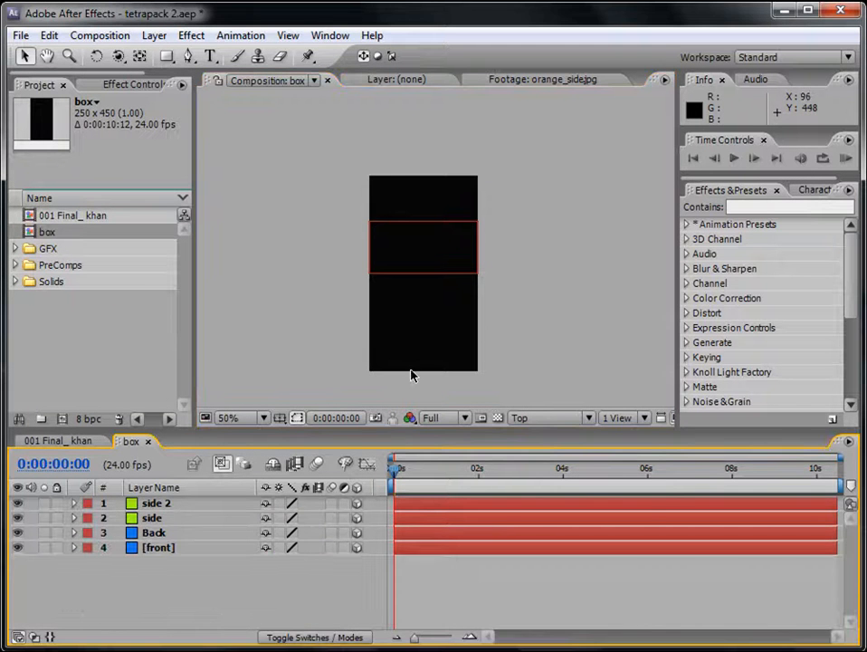
pyautogui.click(514, 424)
pyautogui.click(537, 437)
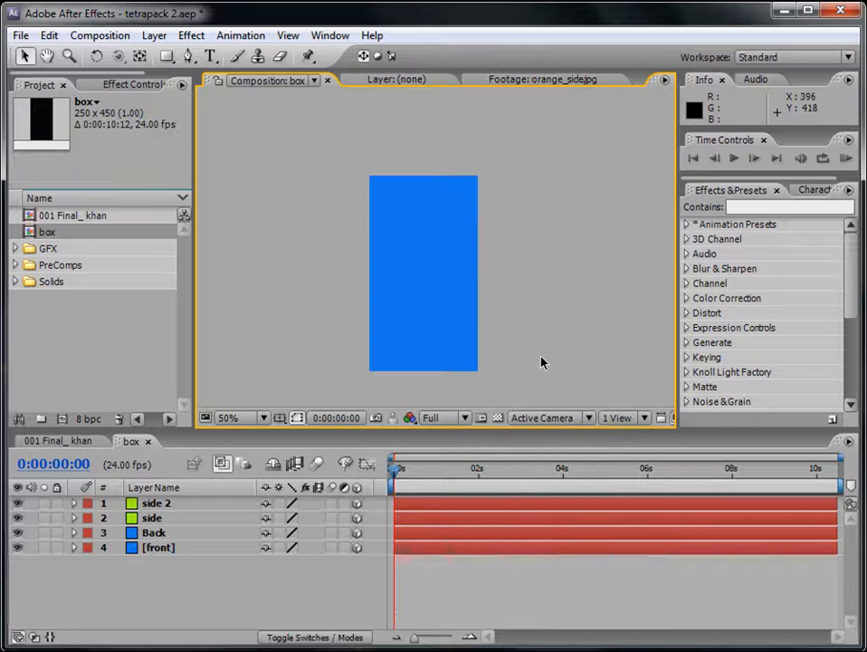
# - Orbit around the assembled box in Custom View 1 to examine its panels from different sides
pyautogui.click(550, 419)
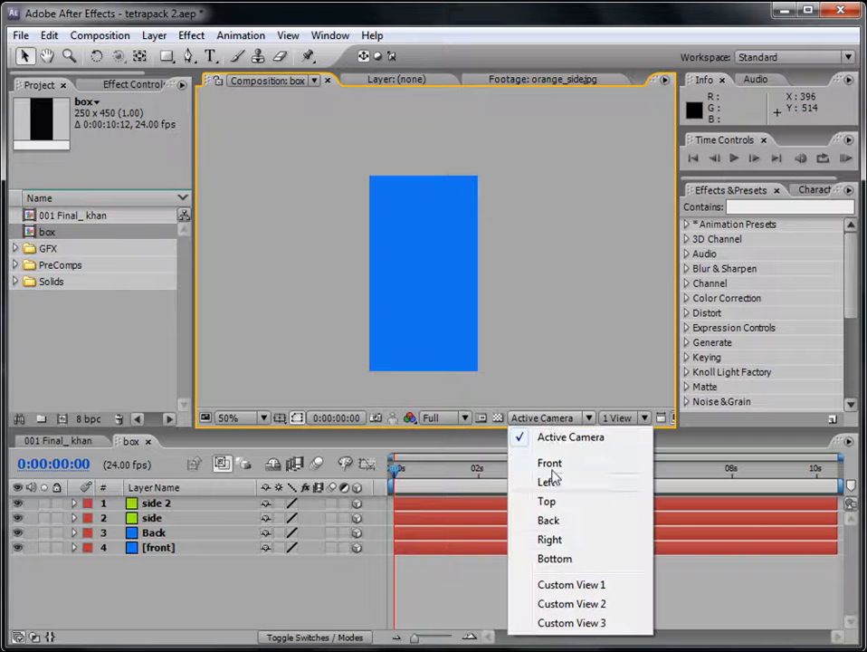
pyautogui.click(570, 587)
pyautogui.scroll(2, 480, 307)
pyautogui.scroll(-1, 421, 314)
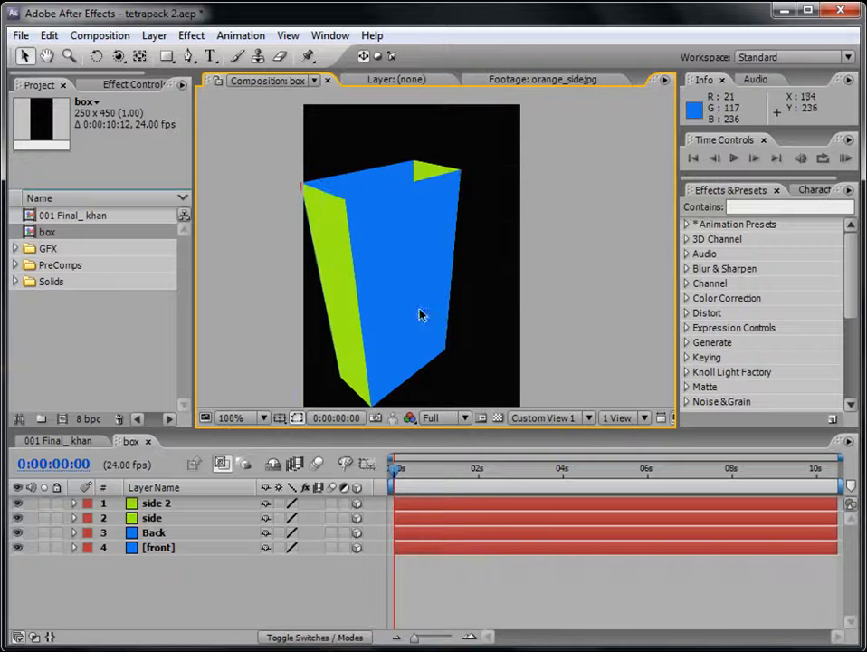
pyautogui.scroll(-2, 408, 260)
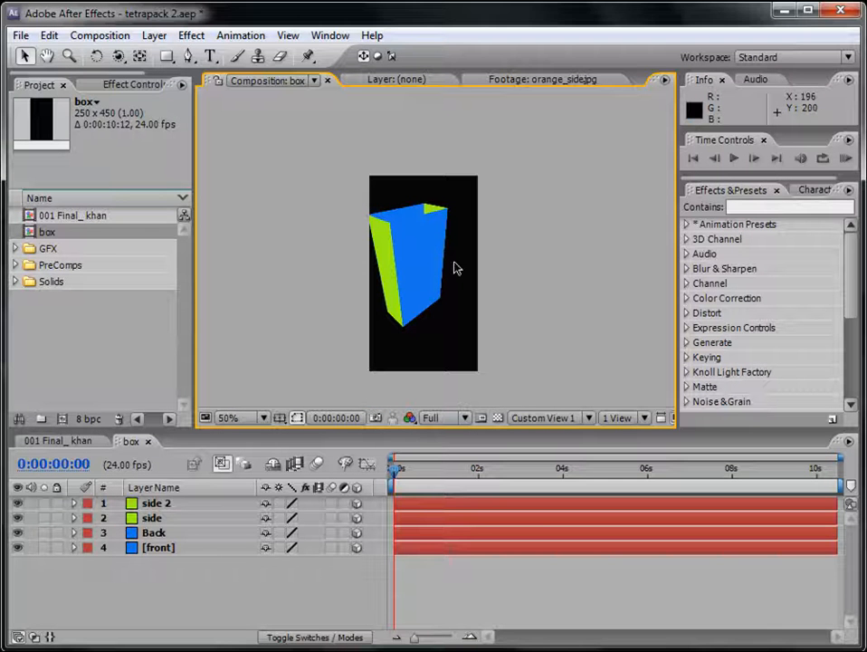
pyautogui.press('c')
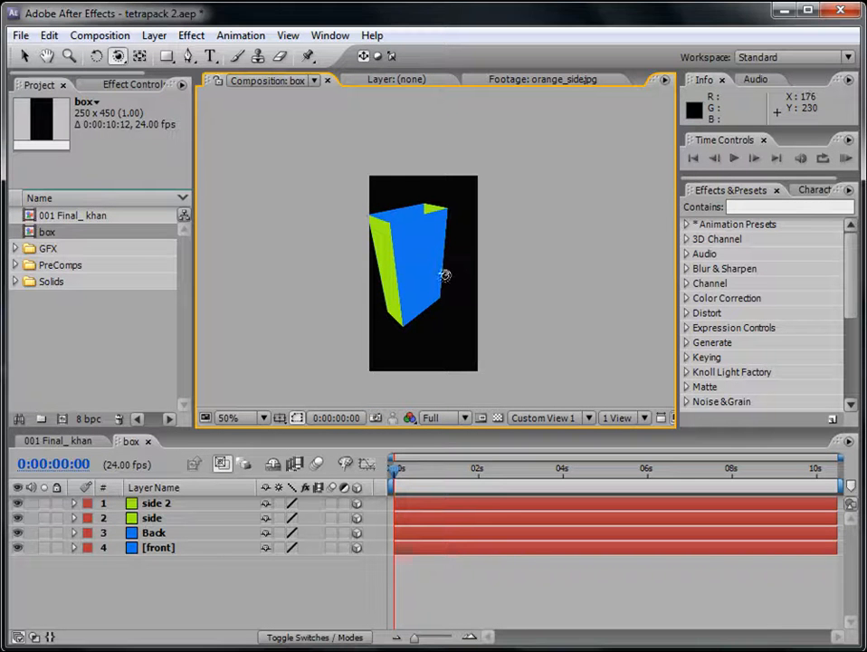
pyautogui.moveTo(423, 280); pyautogui.dragTo(484, 257)
pyautogui.moveTo(118, 56); pyautogui.dragTo(179, 58)
pyautogui.moveTo(401, 273); pyautogui.dragTo(484, 261)
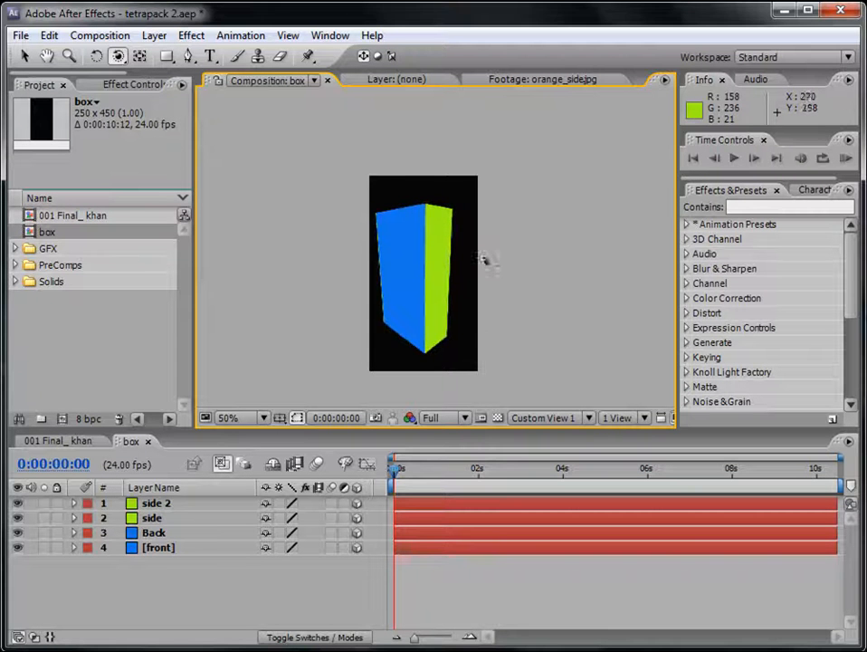
pyautogui.scroll(1, 485, 263)
pyautogui.scroll(-1, 525, 292)
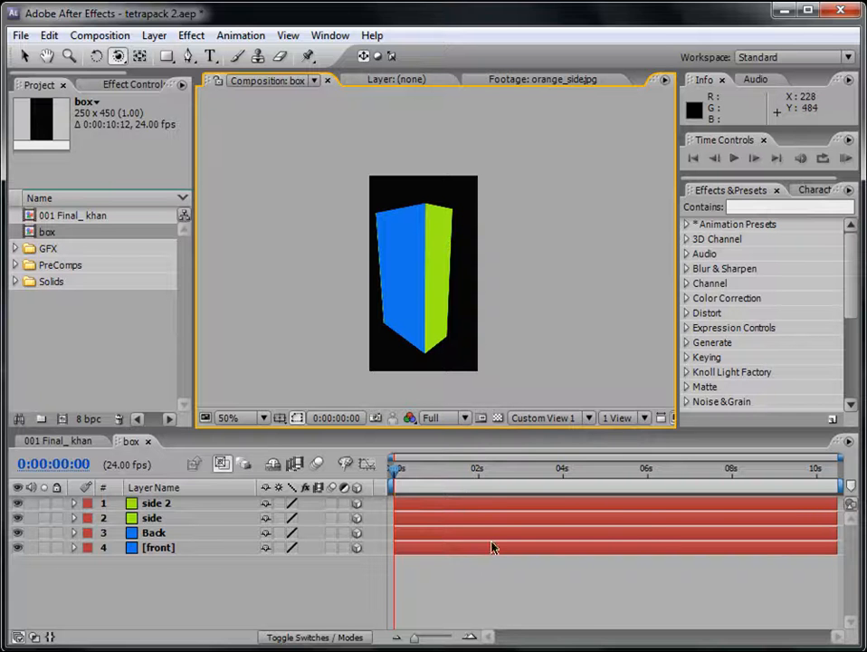
# - Try tilting the Back panel around its centred anchor point by changing its X Rotation, and undo the change
pyautogui.click(159, 547)
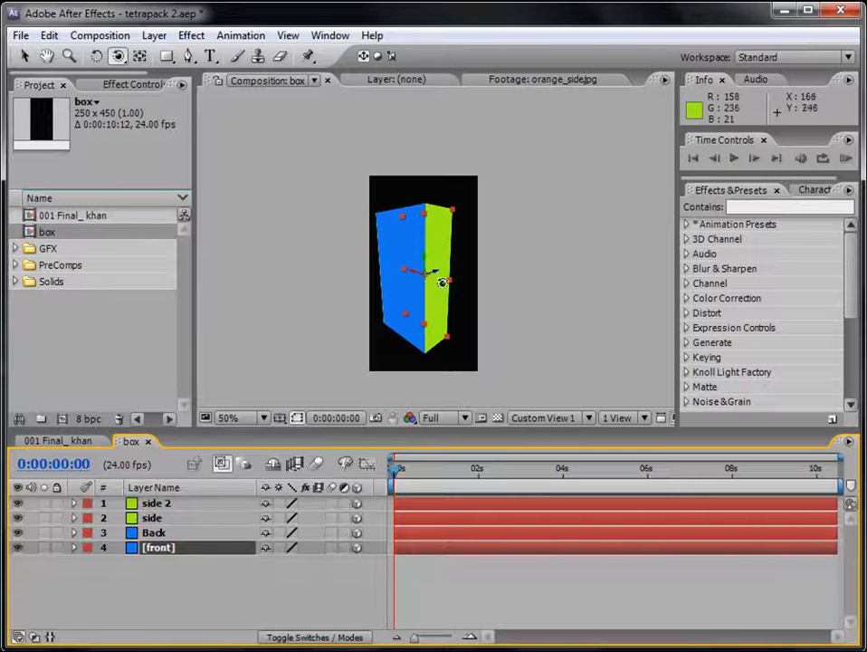
pyautogui.click(155, 533)
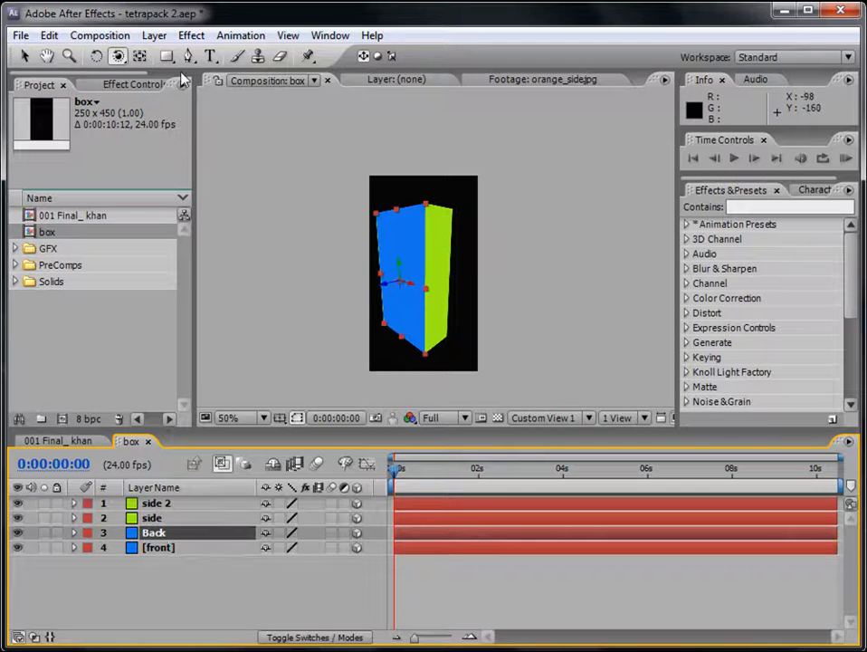
pyautogui.press('r')
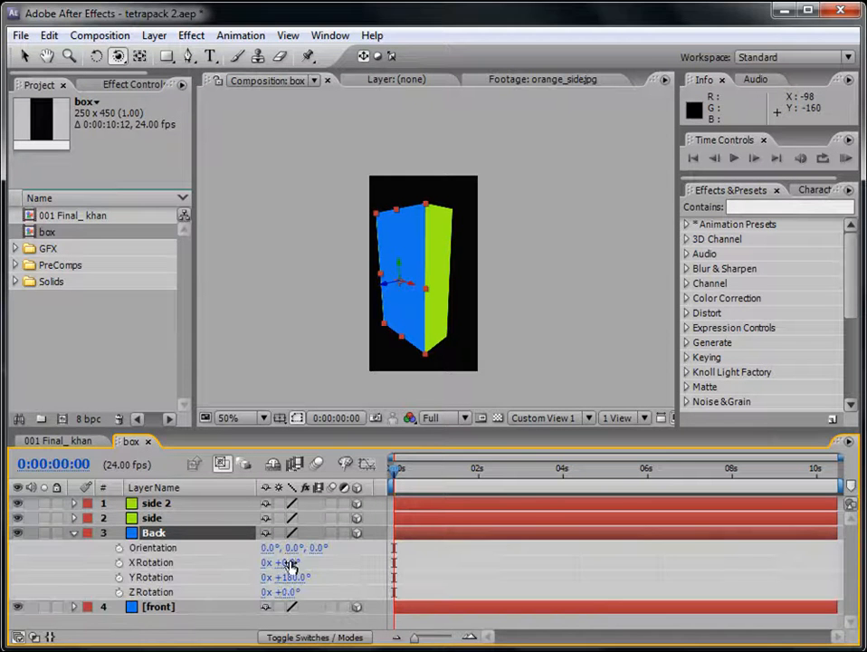
pyautogui.moveTo(291, 568)
pyautogui.mouseDown()
pyautogui.moveTo(232, 565)
pyautogui.moveTo(294, 551)
pyautogui.mouseUp()
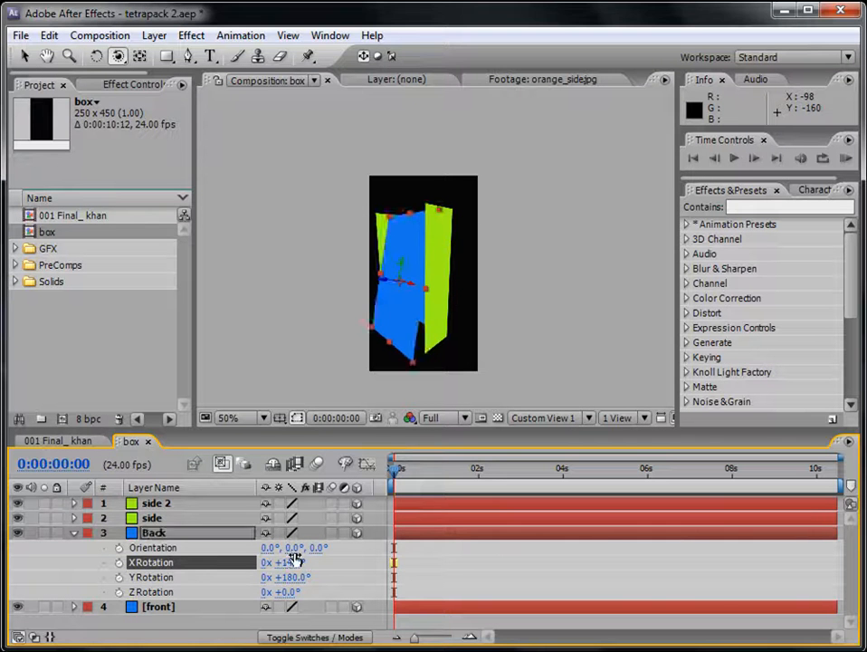
pyautogui.hotkey('ctrl', 'z')
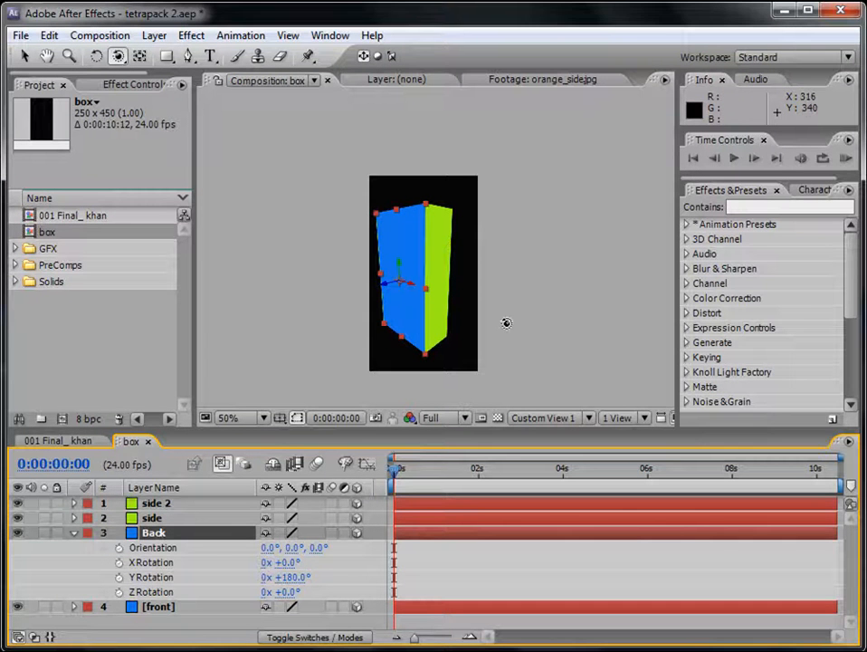
# - Switch the composition view to Front and collapse the Back layer's rotation properties
pyautogui.moveTo(506, 323); pyautogui.dragTo(470, 287)
pyautogui.press('v')
pyautogui.click(543, 419)
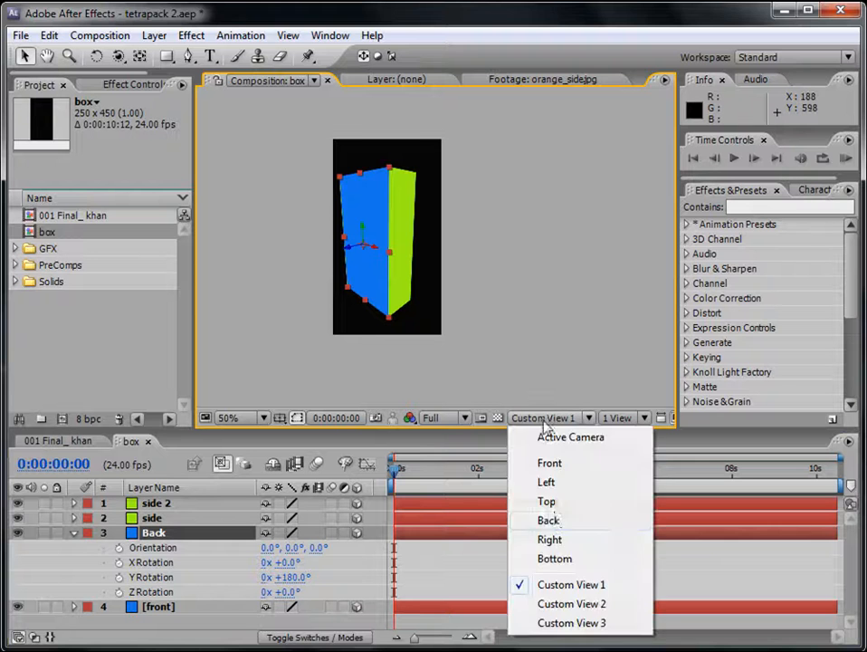
pyautogui.click(556, 464)
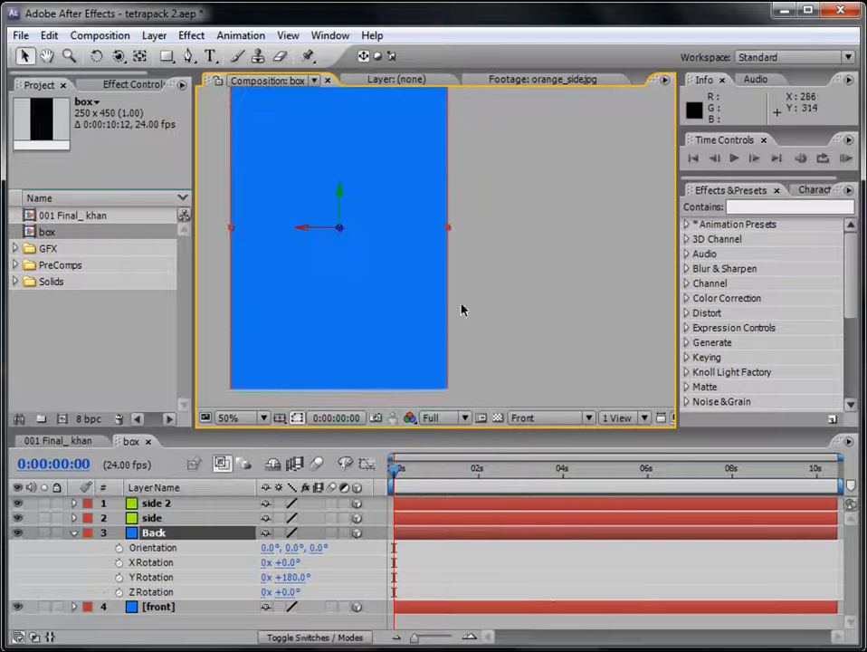
pyautogui.moveTo(461, 279); pyautogui.dragTo(565, 213)
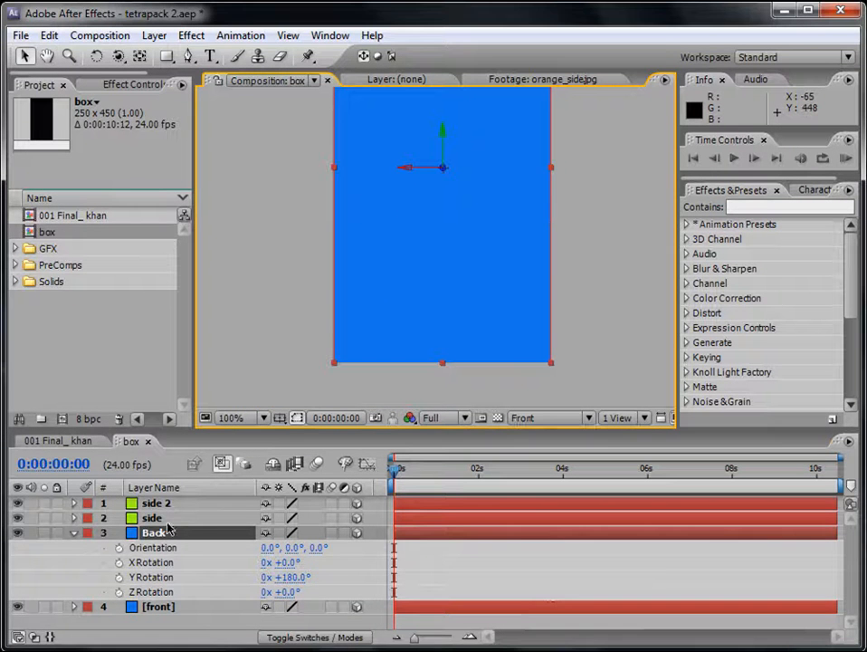
pyautogui.click(75, 533)
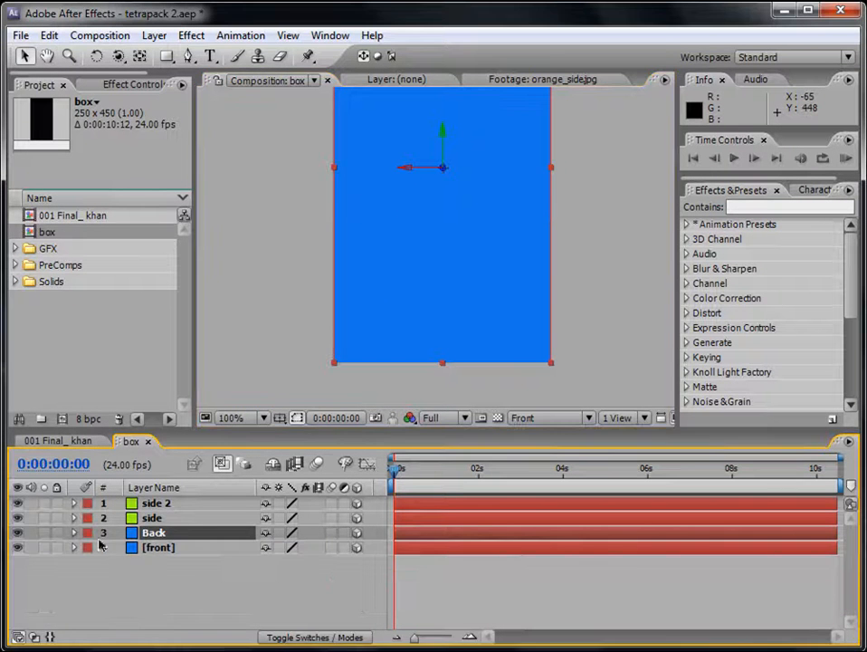
# - Reveal the front layer's Anchor Point and move it to the middle of the panel's bottom edge with the Pan Behind tool
pyautogui.click(169, 549)
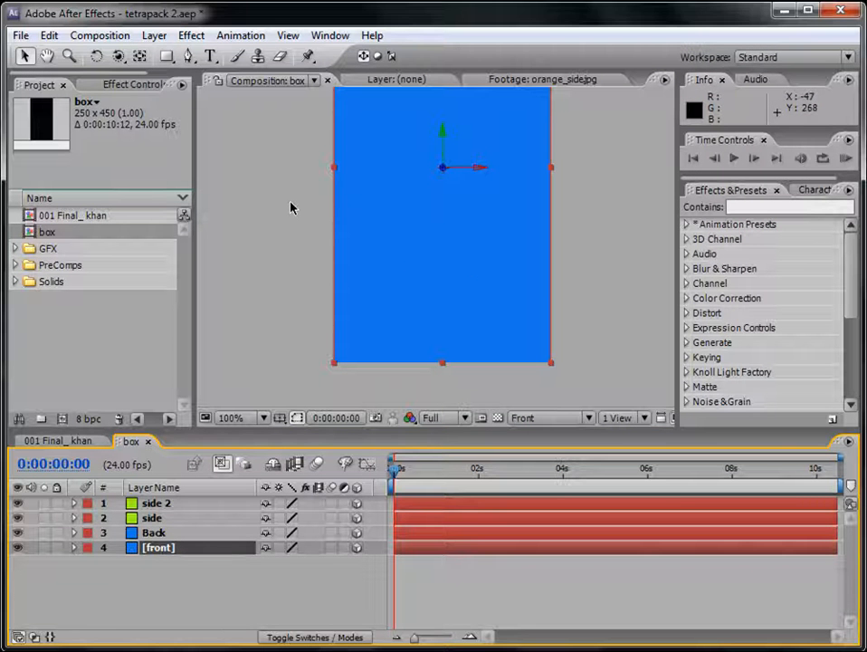
pyautogui.click(139, 56)
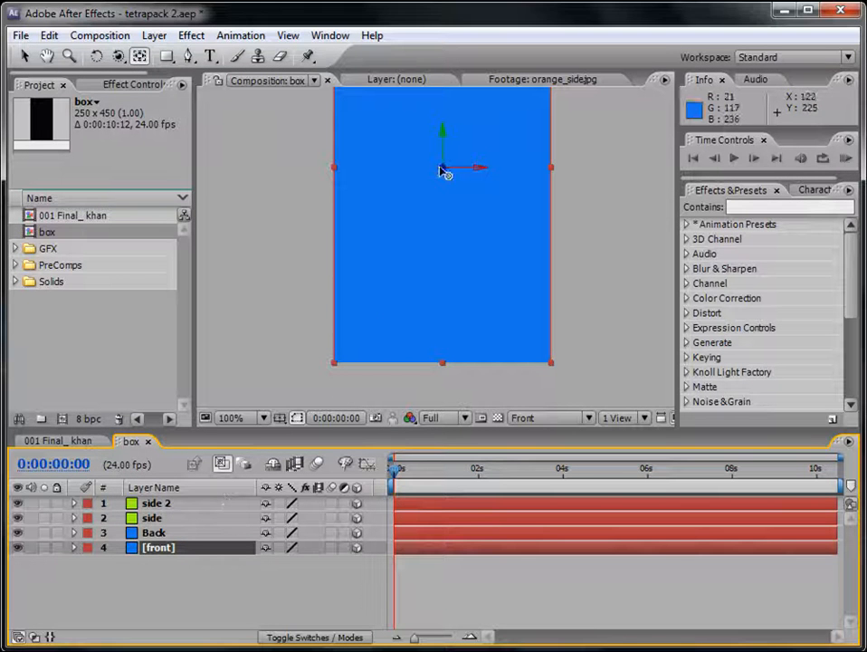
pyautogui.press('a')
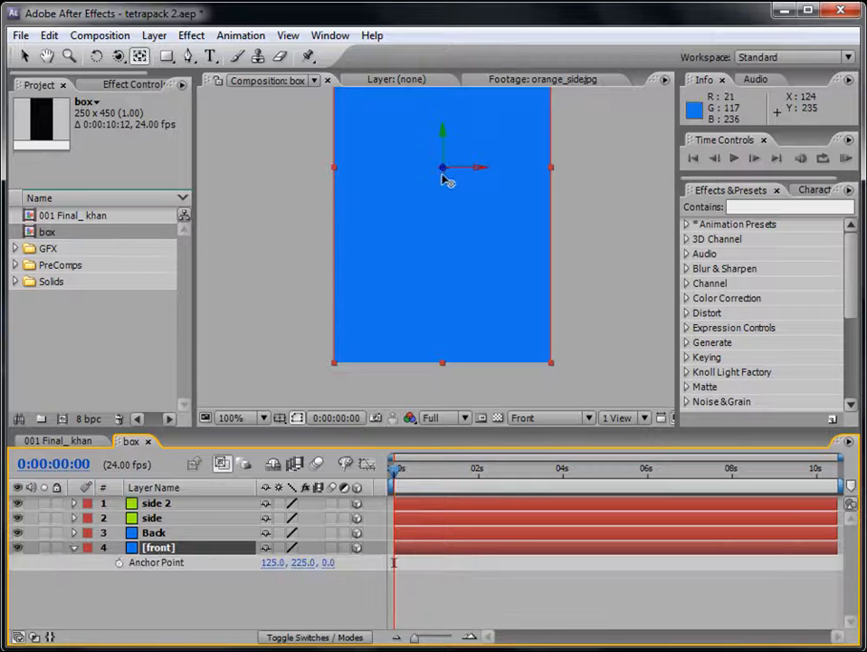
pyautogui.click(449, 221)
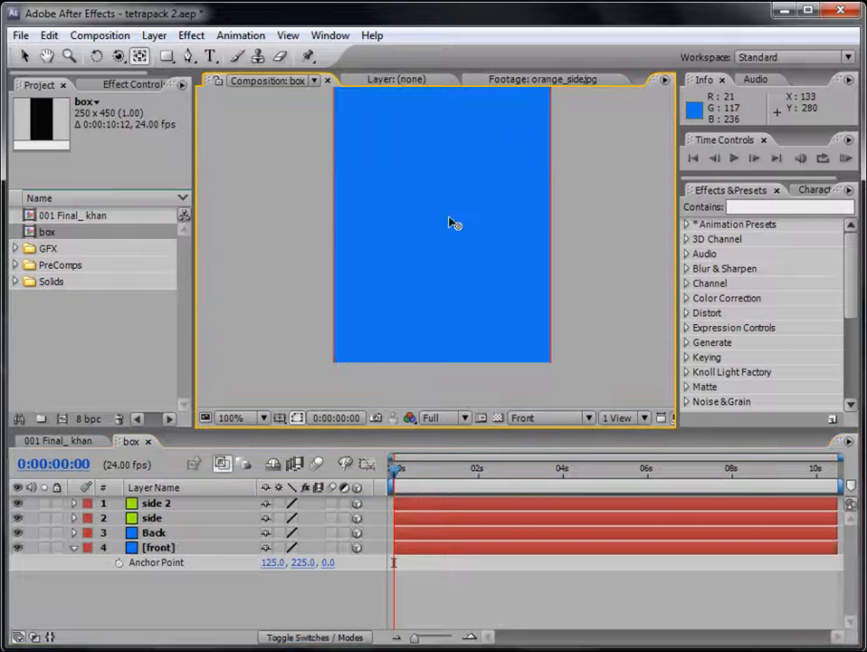
pyautogui.click(168, 564)
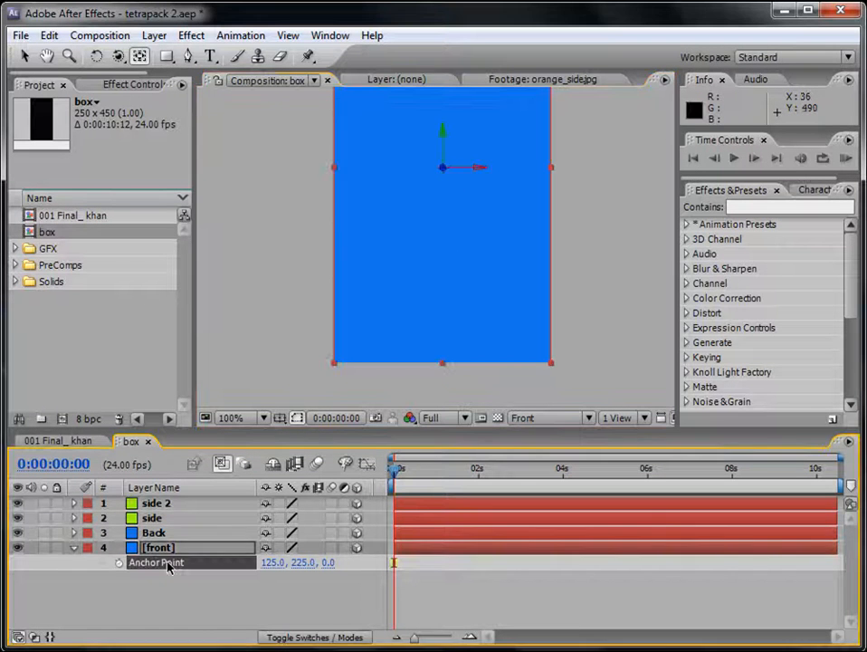
pyautogui.moveTo(448, 174); pyautogui.dragTo(452, 368)
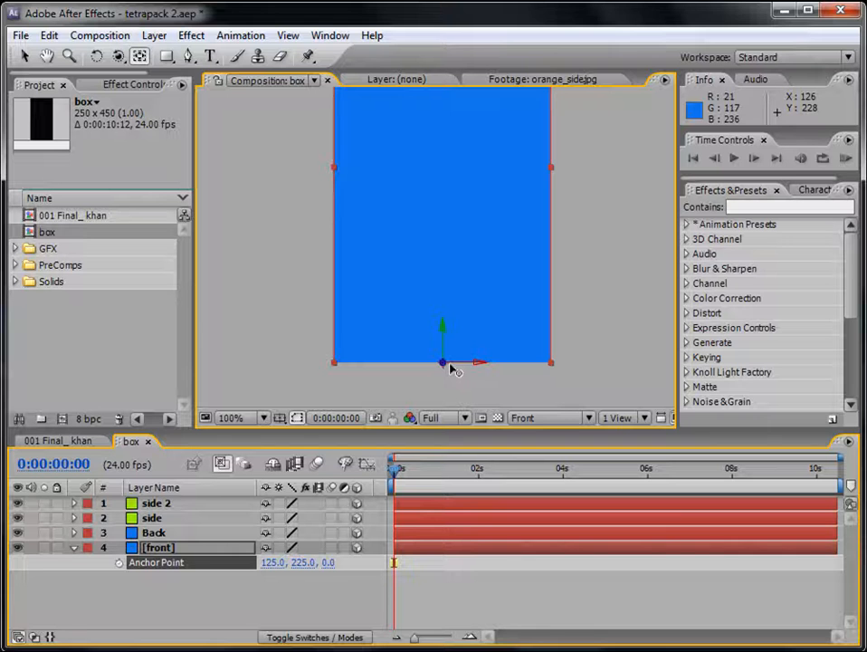
# - Fine-tune the front layer's anchor point at high magnification to 125, 450, 0, exactly on the panel's bottom edge
pyautogui.moveTo(451, 368); pyautogui.dragTo(517, 108)
pyautogui.scroll(2, 473, 391)
pyautogui.press('space')
pyautogui.moveTo(498, 364); pyautogui.dragTo(527, 81)
pyautogui.moveTo(509, 226); pyautogui.dragTo(430, 338)
pyautogui.scroll(1, 515, 317)
pyautogui.scroll(1, 438, 258)
pyautogui.moveTo(568, 291); pyautogui.dragTo(393, 290)
pyautogui.scroll(2, 442, 254)
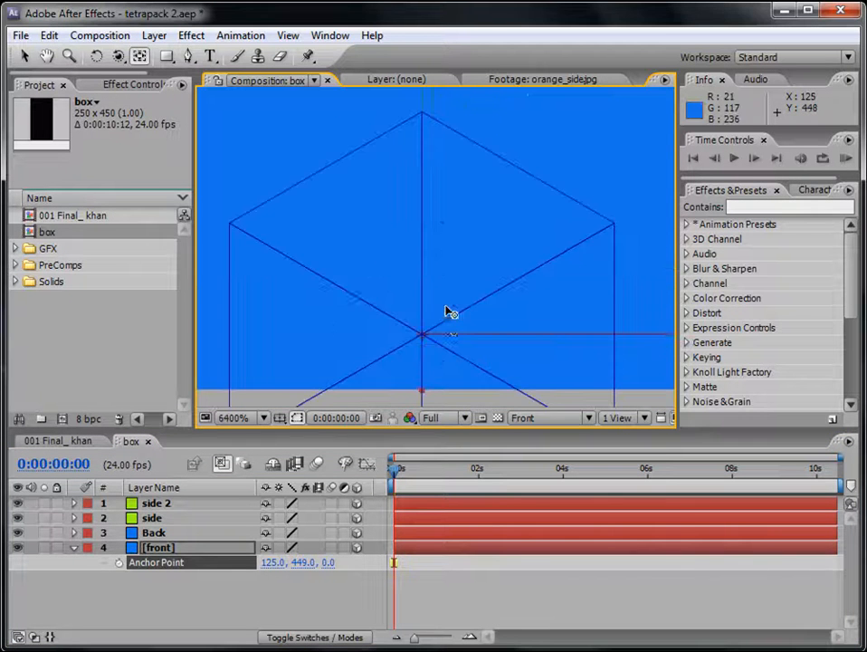
pyautogui.moveTo(438, 345); pyautogui.dragTo(427, 272)
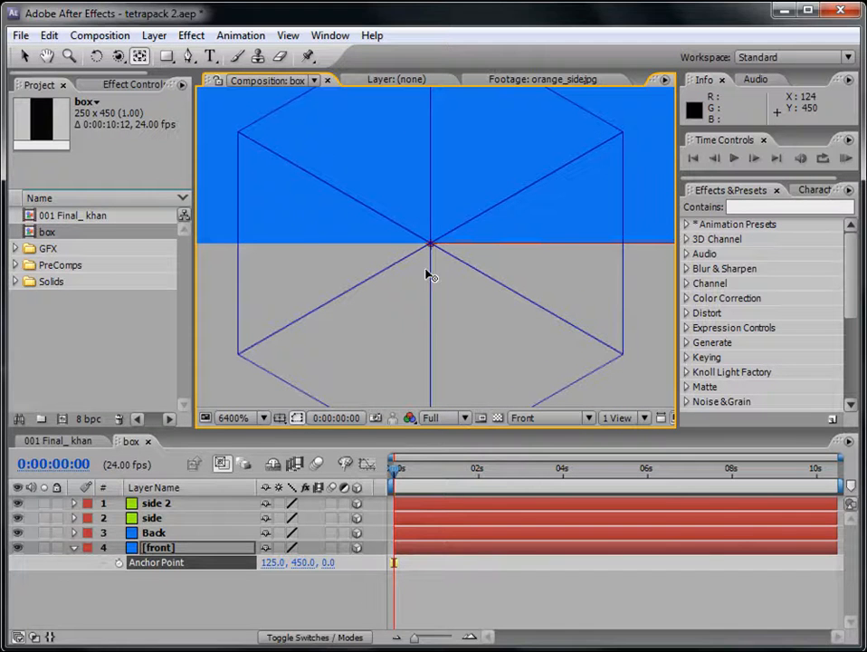
# - Move the Back layer's anchor point to the middle of the panel's bottom edge
pyautogui.click(262, 418)
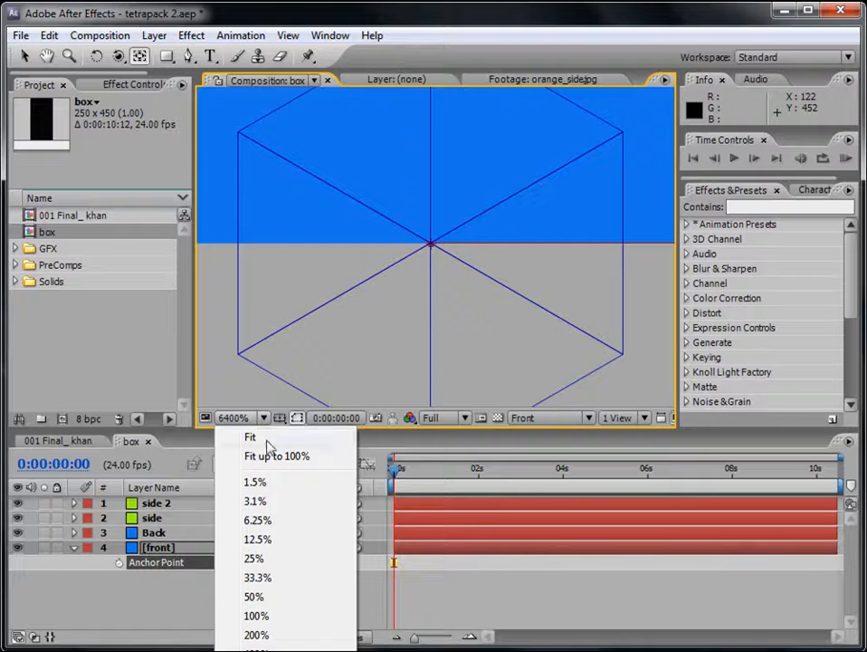
pyautogui.click(266, 438)
pyautogui.press('.')
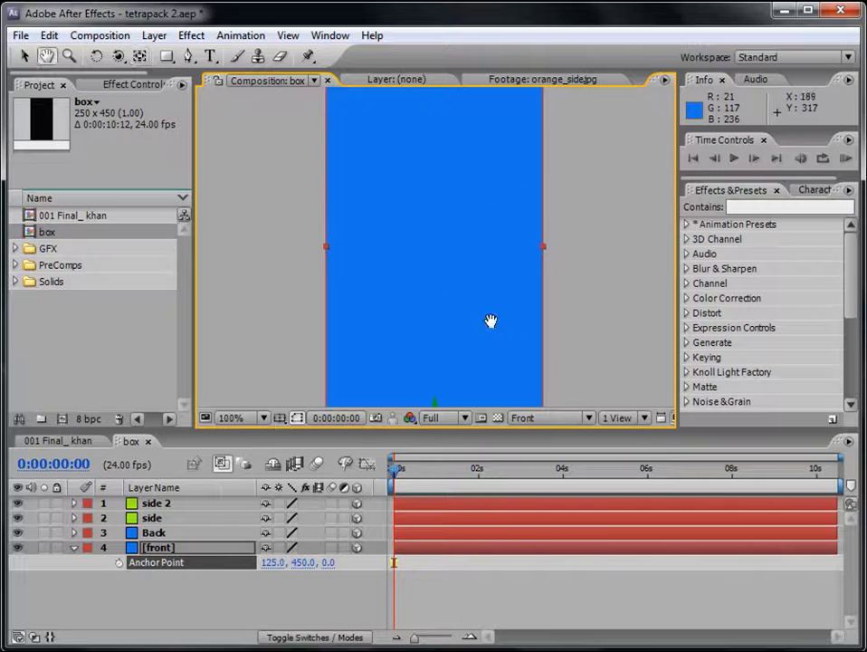
pyautogui.moveTo(490, 320); pyautogui.dragTo(500, 176)
pyautogui.click(149, 600)
pyautogui.click(158, 568)
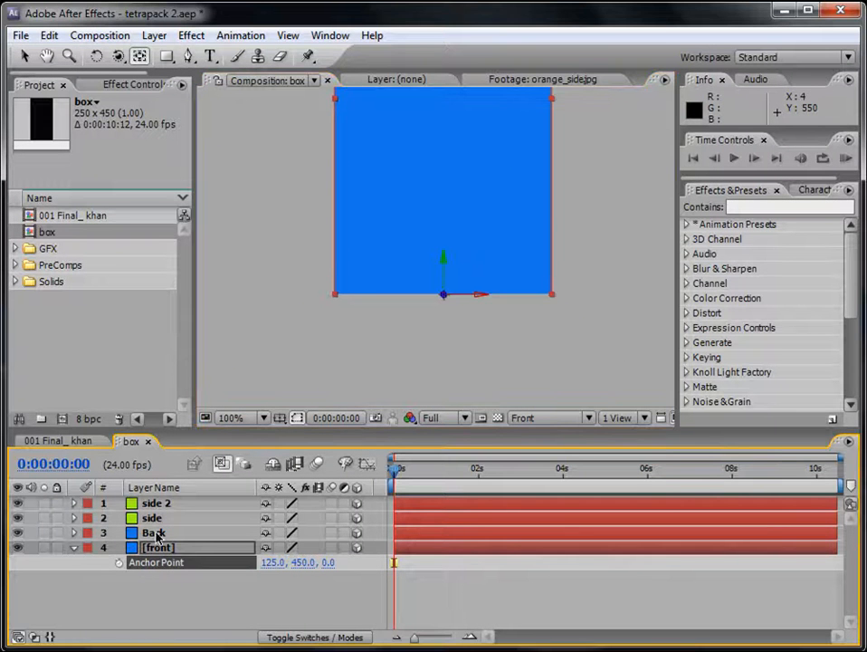
pyautogui.click(155, 534)
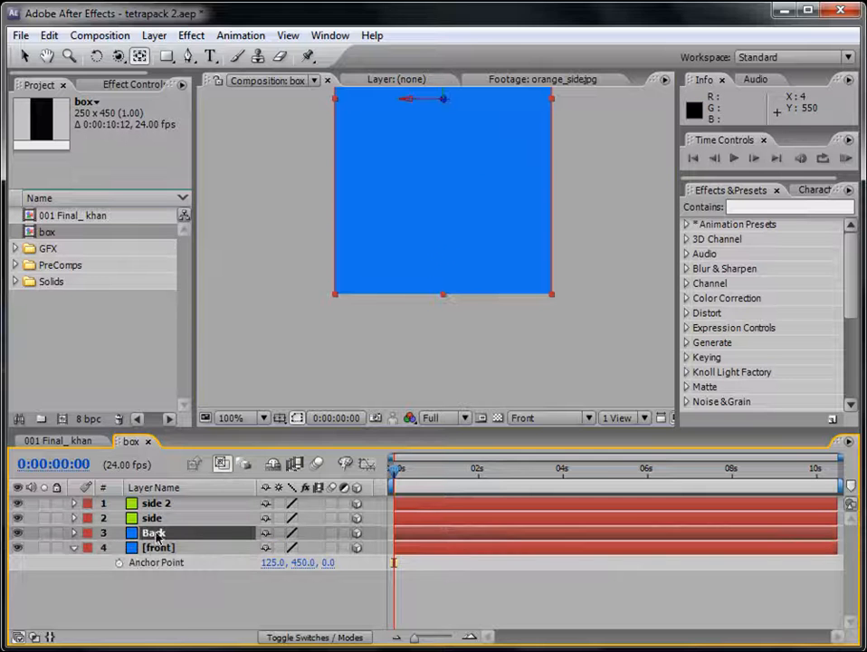
pyautogui.moveTo(446, 102); pyautogui.dragTo(454, 297)
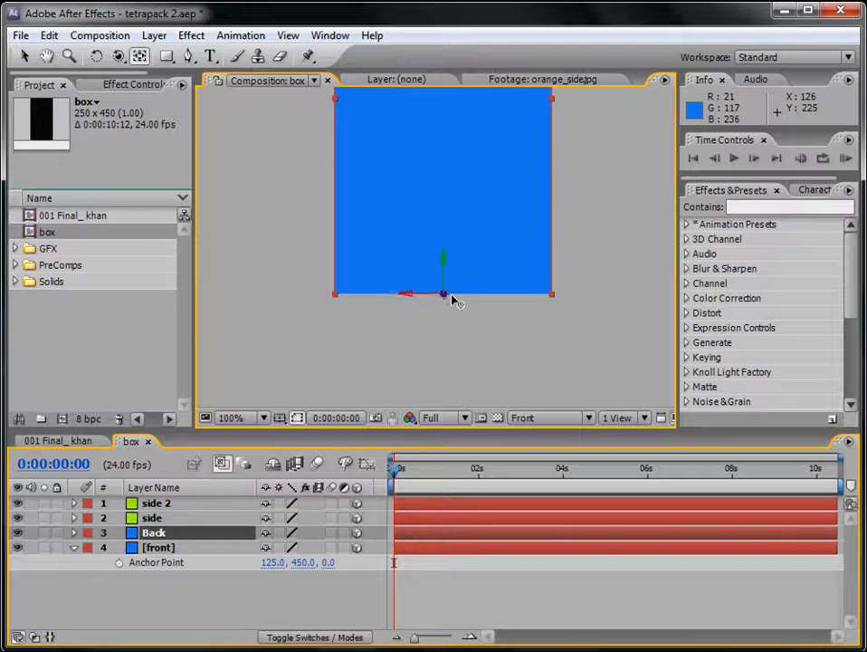
pyautogui.press('.')
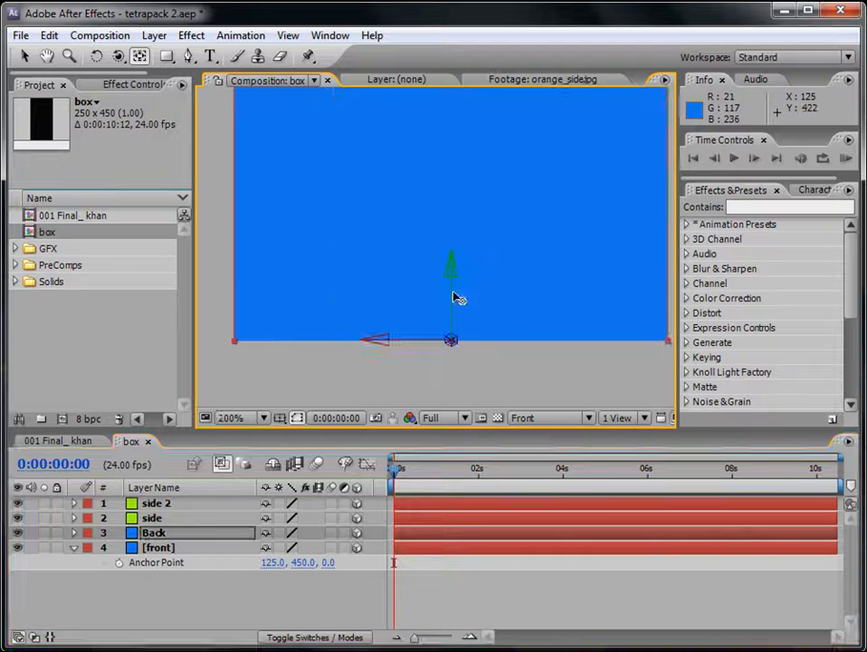
# - Move the side layer's anchor point straight down to the panel's bottom edge with the Pan Behind tool
pyautogui.click(152, 518)
pyautogui.press(',')
pyautogui.moveTo(541, 179); pyautogui.dragTo(473, 255)
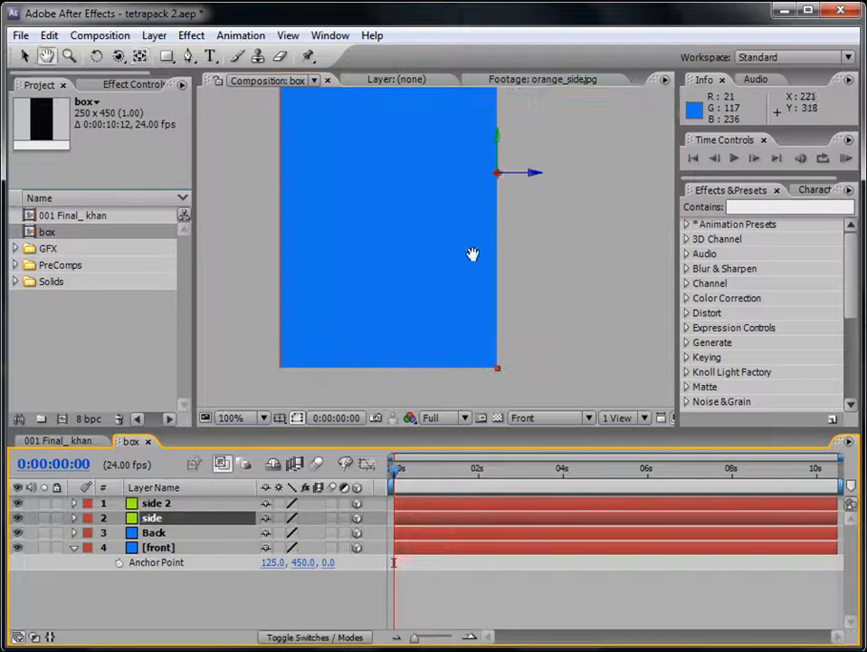
pyautogui.press('y')
pyautogui.moveTo(498, 174); pyautogui.dragTo(497, 368)
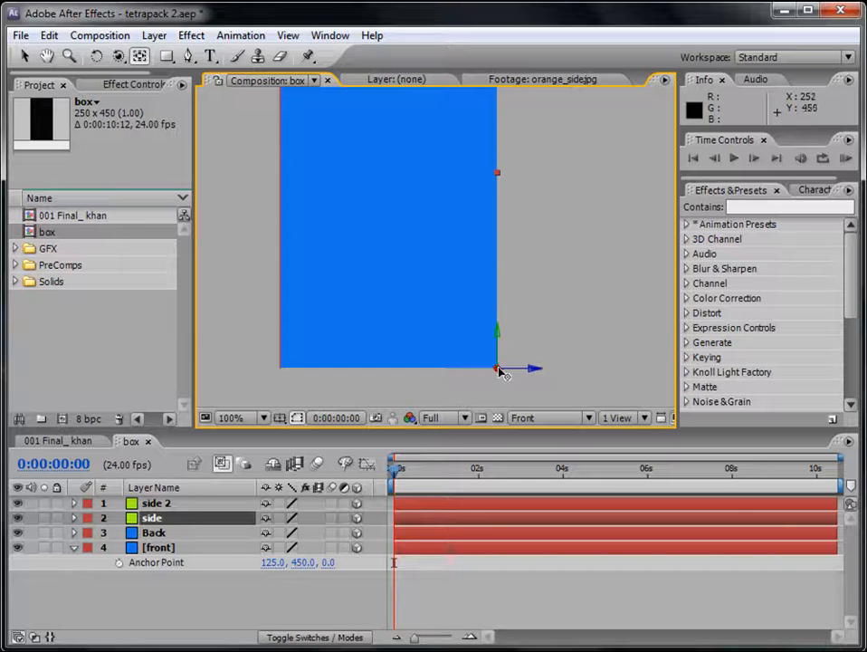
# - Move the side 2 layer's anchor point down to its bottom edge and collapse the front layer's Anchor Point property
pyautogui.click(143, 507)
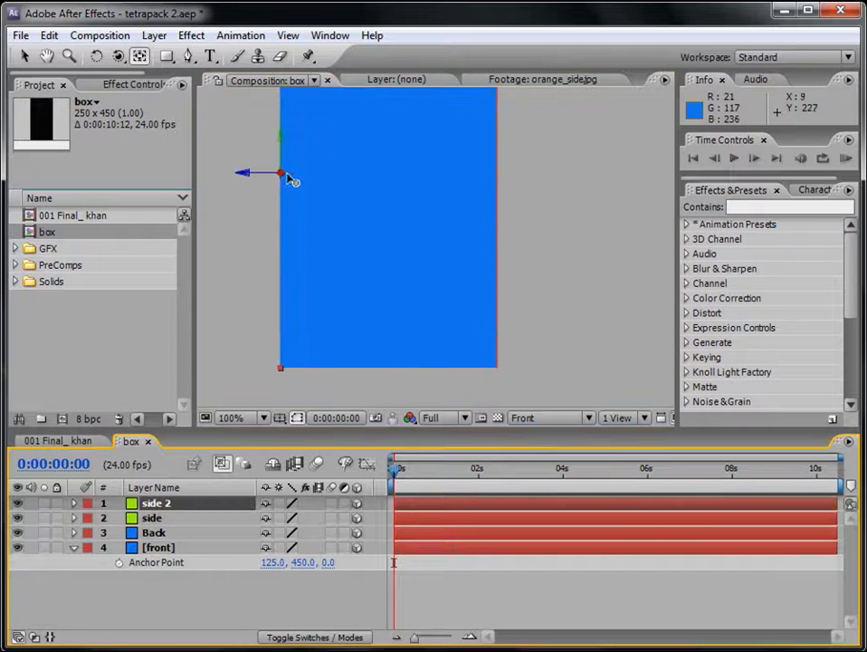
pyautogui.moveTo(286, 179); pyautogui.dragTo(291, 374)
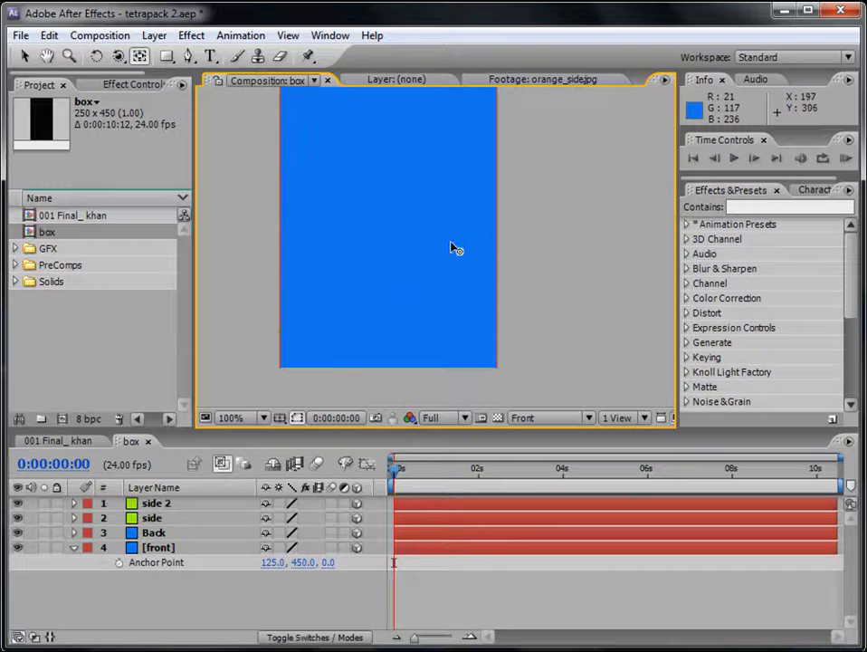
pyautogui.click(128, 608)
pyautogui.click(72, 548)
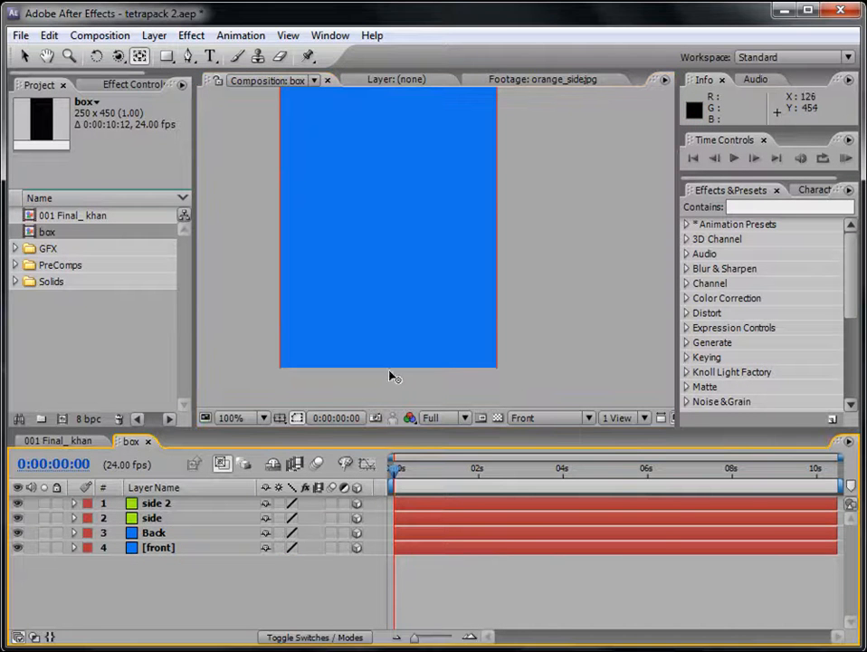
pyautogui.scroll(-2, 490, 299)
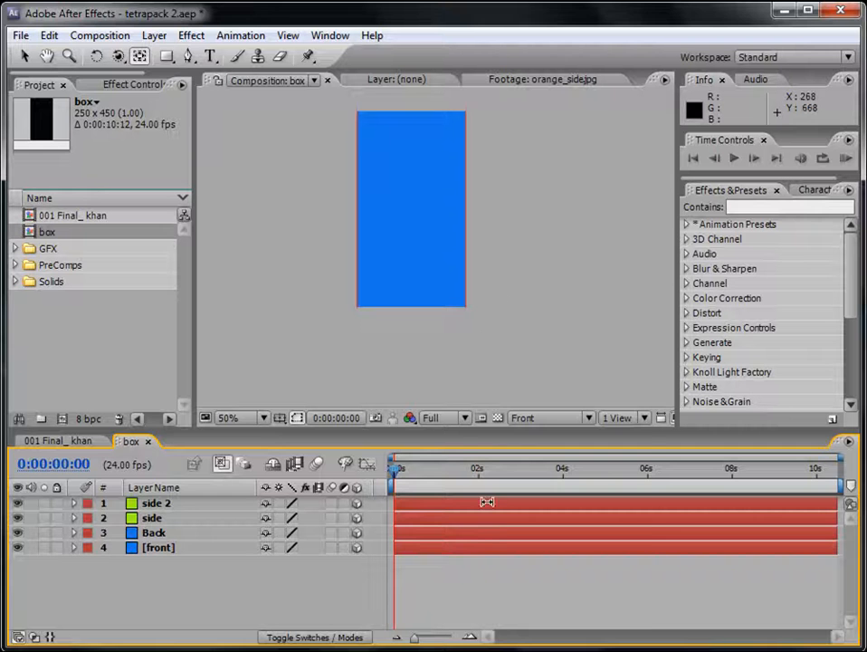
# - Show the carton in Custom View 1 and, with the front layer selected, orbit the camera until the front panel faces the viewer
pyautogui.click(552, 418)
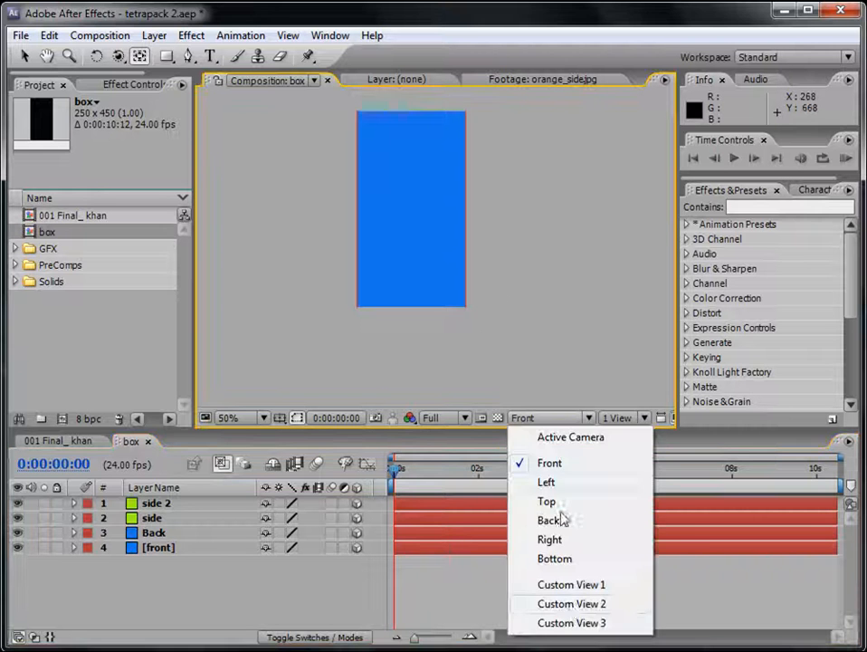
pyautogui.click(569, 585)
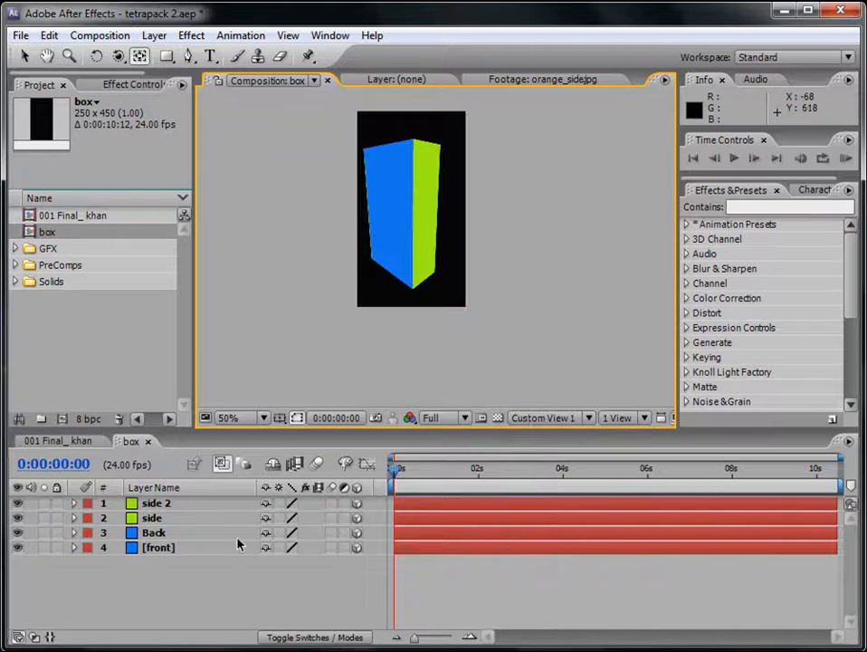
pyautogui.click(159, 549)
pyautogui.press('.')
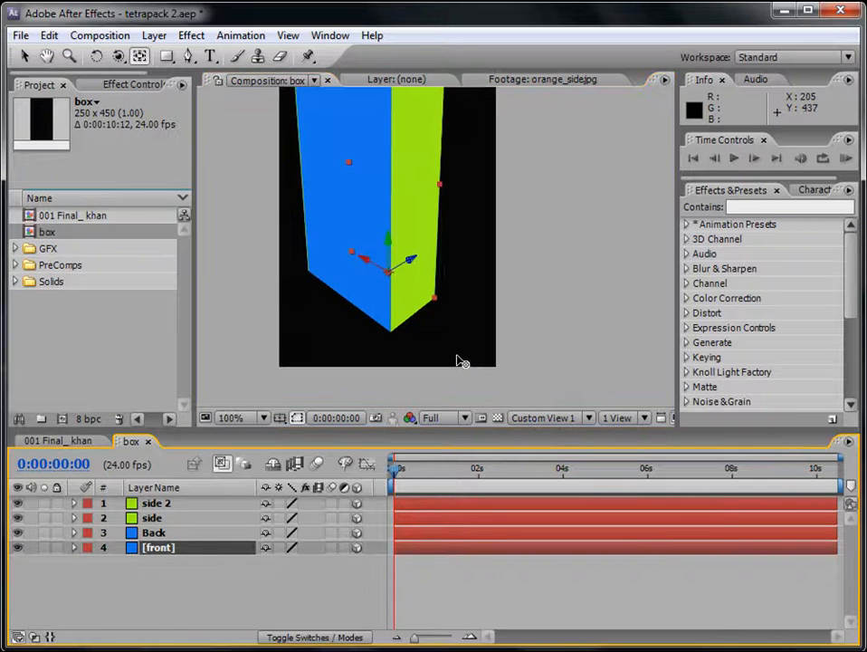
pyautogui.scroll(-1, 462, 361)
pyautogui.click(23, 58)
pyautogui.click(427, 189)
pyautogui.click(383, 184)
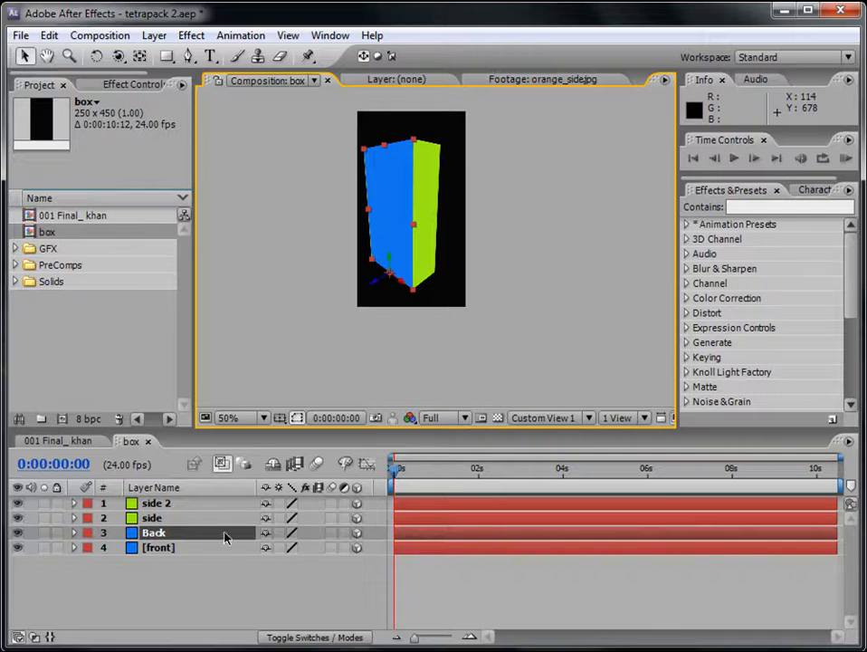
pyautogui.click(154, 547)
pyautogui.press('c')
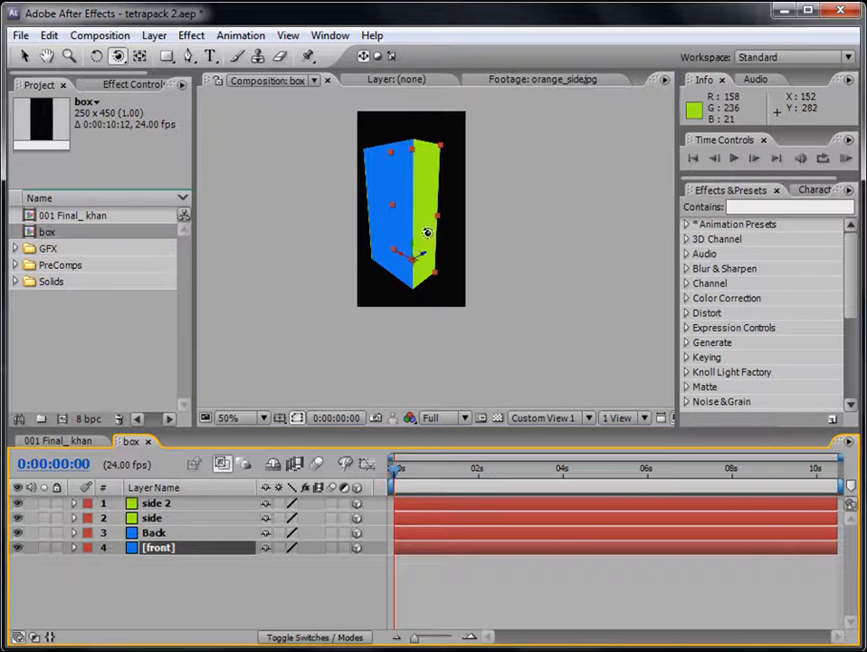
pyautogui.moveTo(430, 236); pyautogui.dragTo(281, 218)
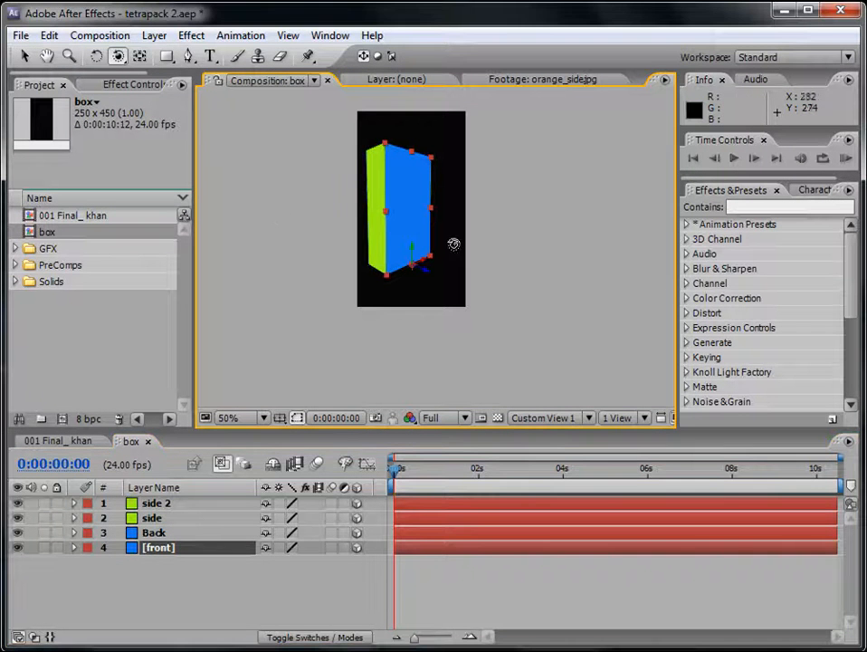
# - Reveal the front layer's rotation properties in the timeline
pyautogui.press('p')
pyautogui.press('p')
pyautogui.press('r')
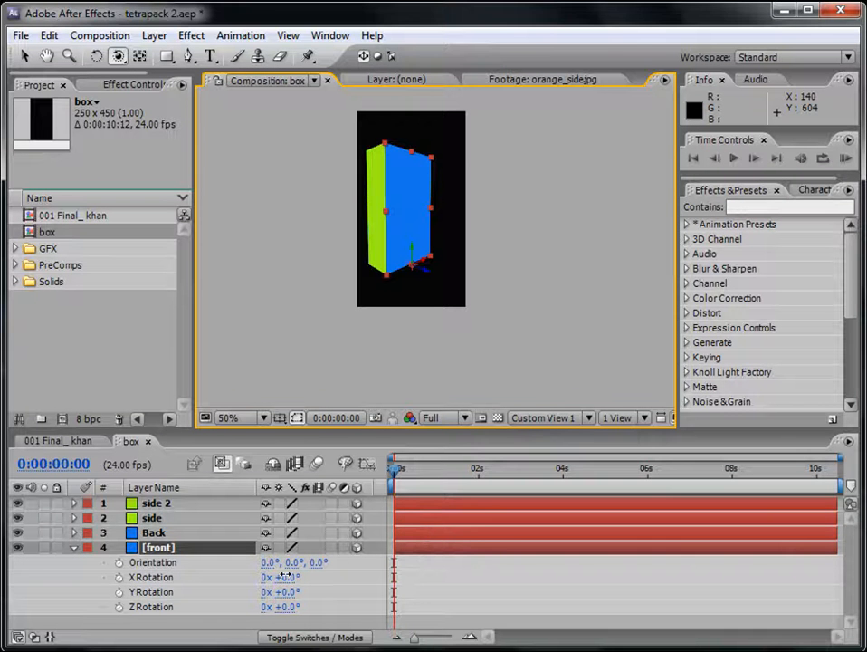
# - Try folding the front panel outward about its bottom edge with X Rotation, and undo each trial
pyautogui.moveTo(288, 584); pyautogui.dragTo(306, 576)
pyautogui.hotkey('ctrl', 'z')
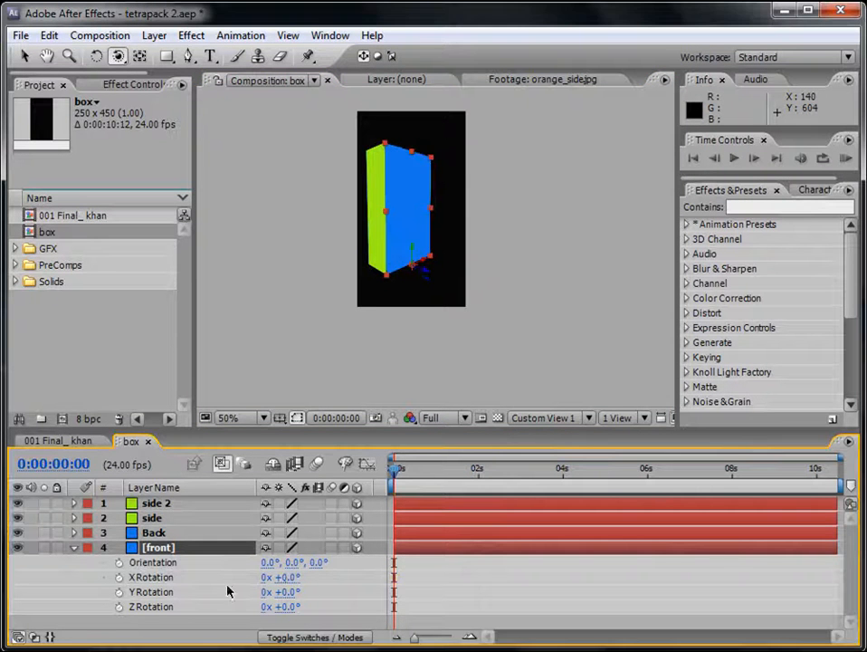
pyautogui.moveTo(288, 577); pyautogui.dragTo(339, 578)
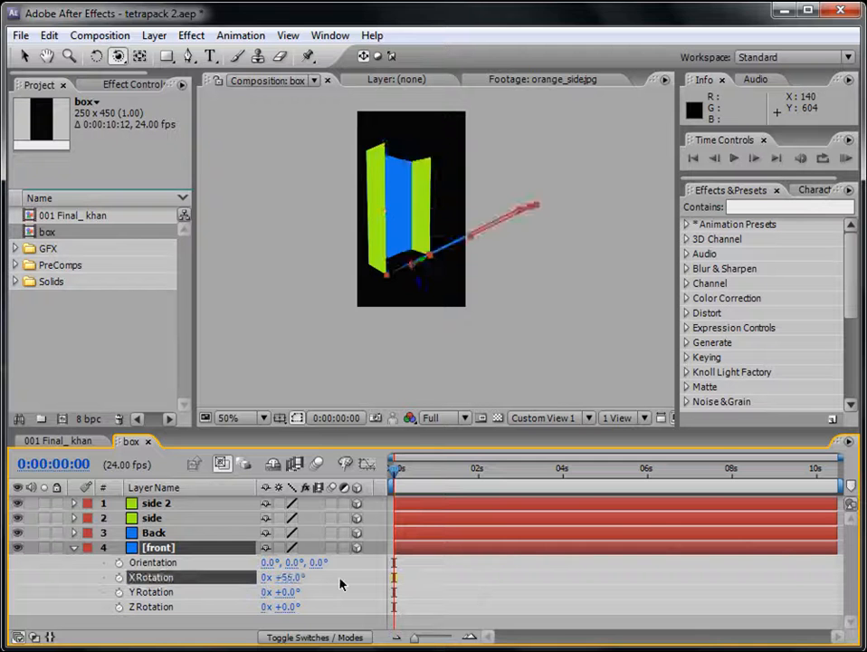
pyautogui.hotkey('ctrl', 'z')
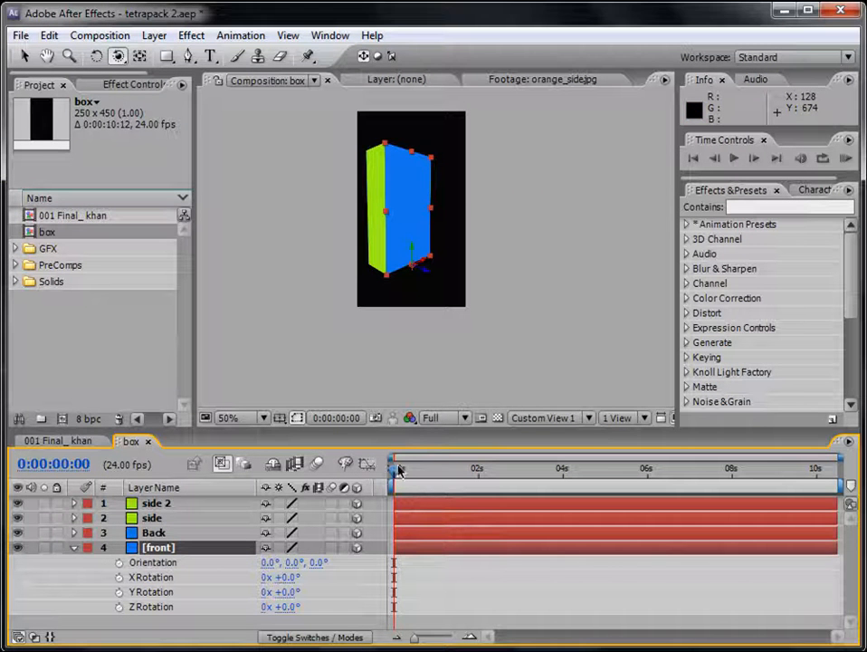
# - Keyframe the front layer's X Rotation from 90° at 0:00:00:00 to 0° at 0:00:00:10
pyautogui.moveTo(399, 469); pyautogui.dragTo(418, 470)
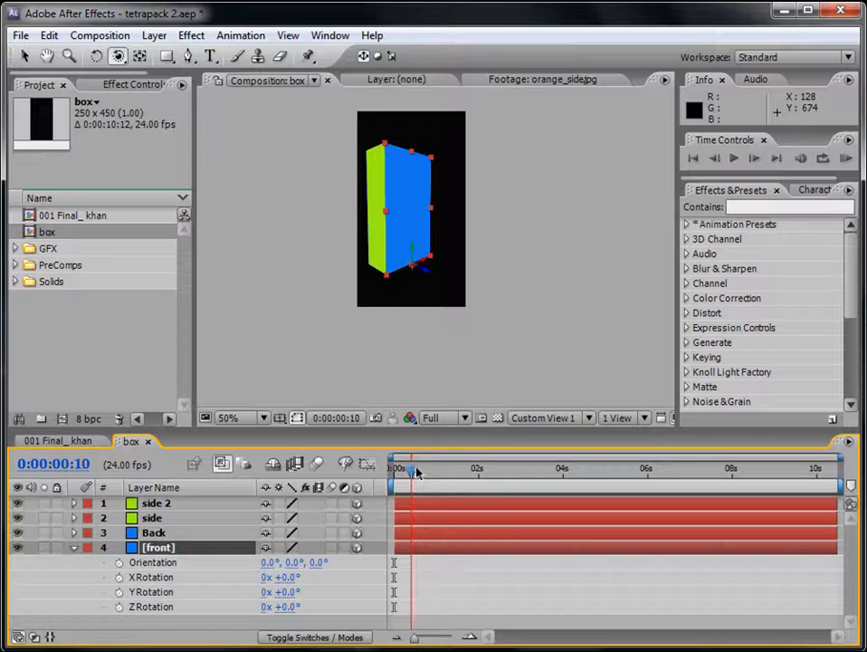
pyautogui.click(118, 578)
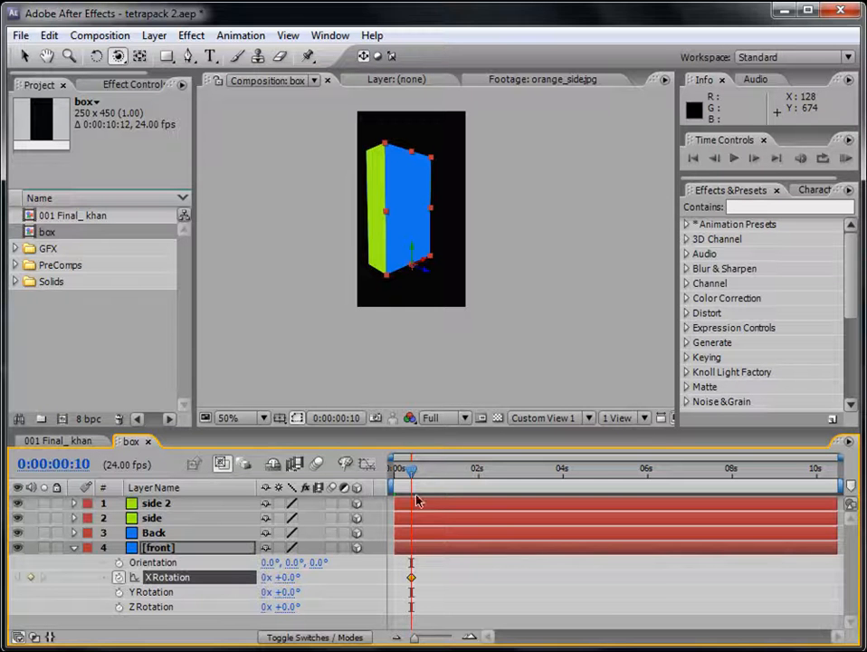
pyautogui.moveTo(412, 473); pyautogui.dragTo(396, 469)
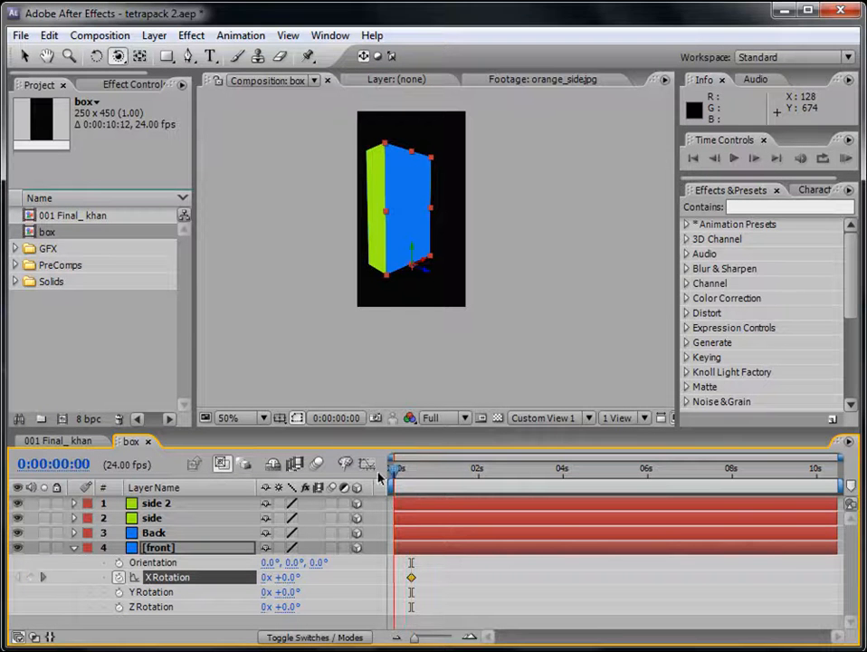
pyautogui.moveTo(285, 577); pyautogui.dragTo(361, 586)
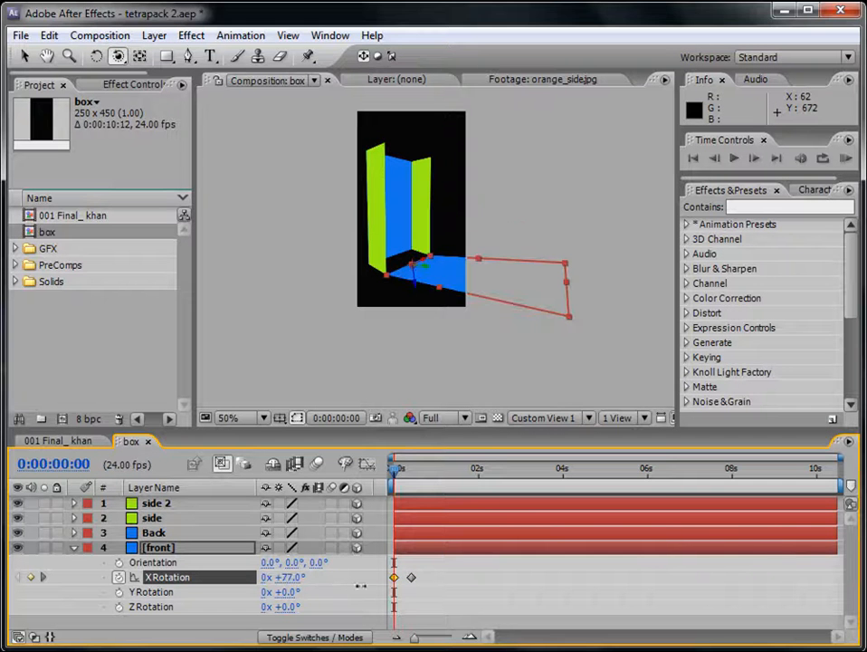
pyautogui.click(290, 577)
pyautogui.write('90')
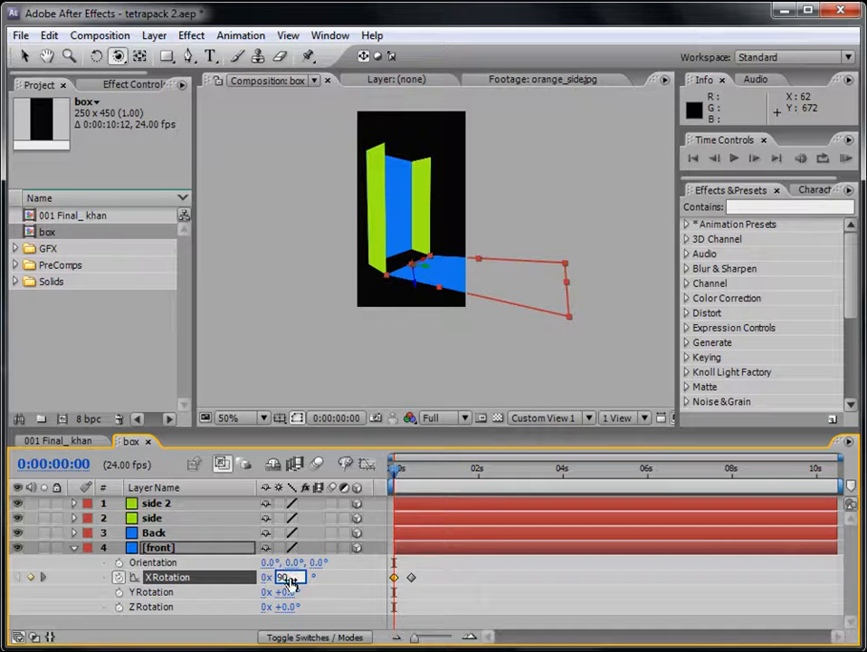
pyautogui.press('Return')
# - Apply Easy Ease to the front layer's X Rotation keyframe at 0:00:00:10
pyautogui.rightClick(413, 578)
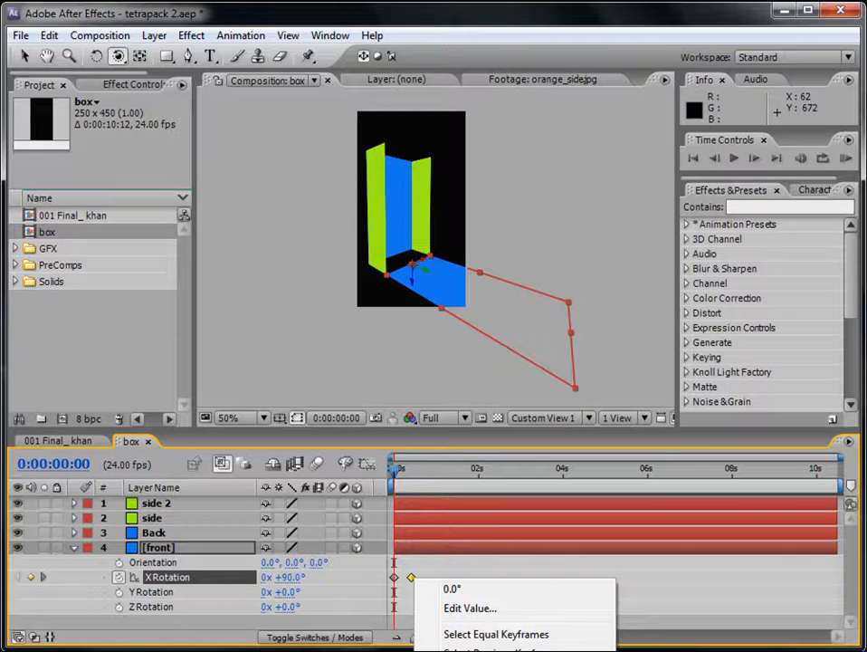
pyautogui.moveTo(515, 651)
pyautogui.click(677, 651)
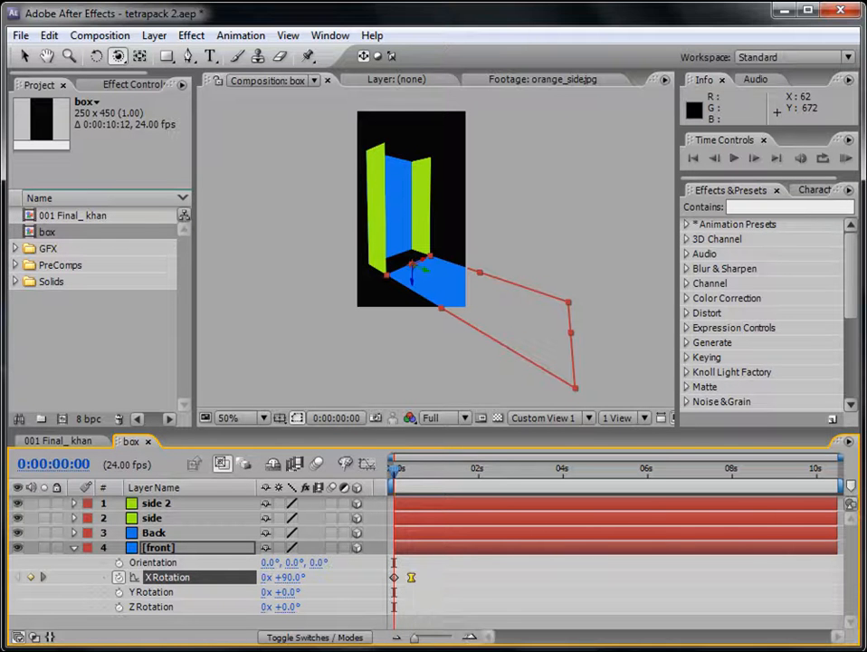
# - Shorten the work area to about the first second and run a RAM preview of the front panel's fold
pyautogui.click(466, 393)
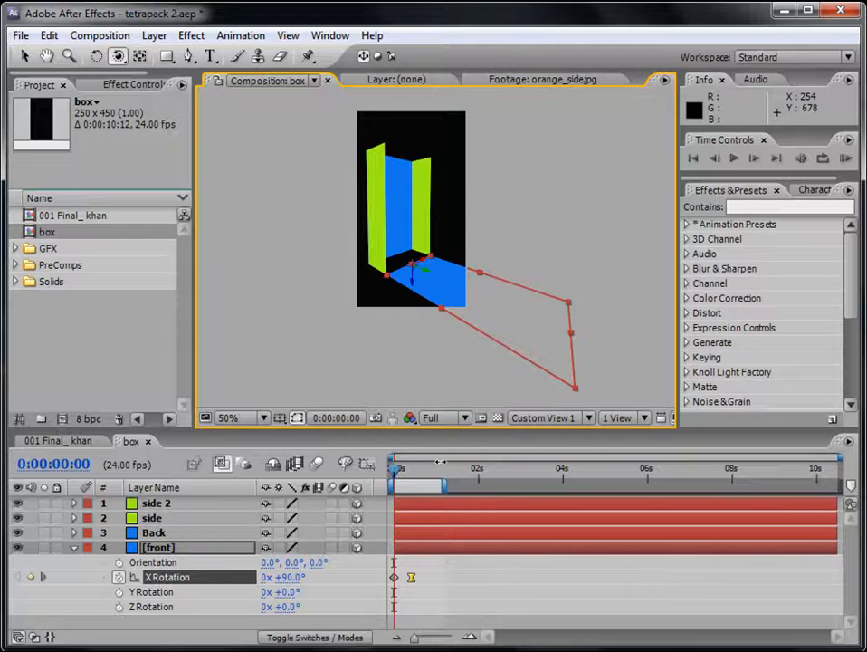
pyautogui.click(846, 158)
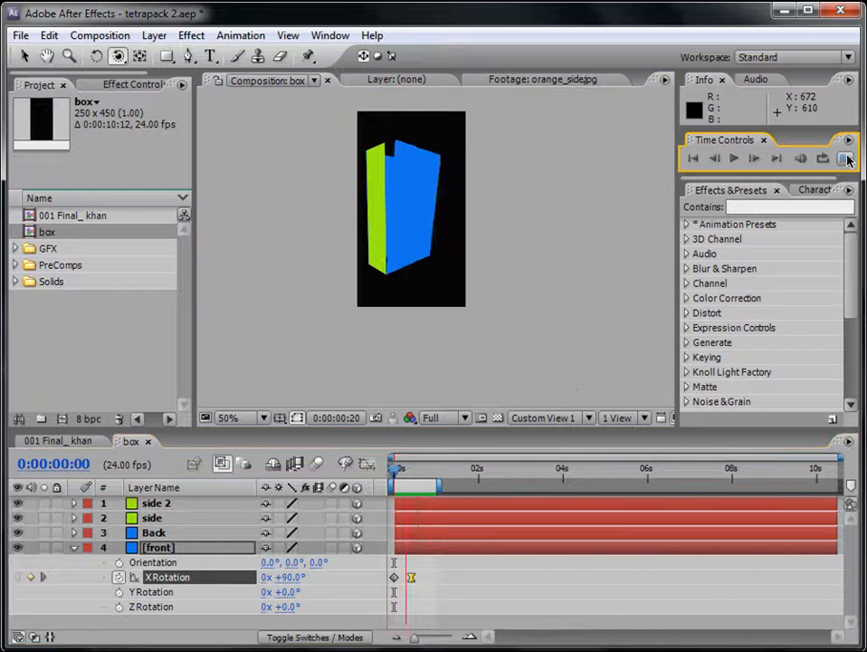
pyautogui.click(849, 161)
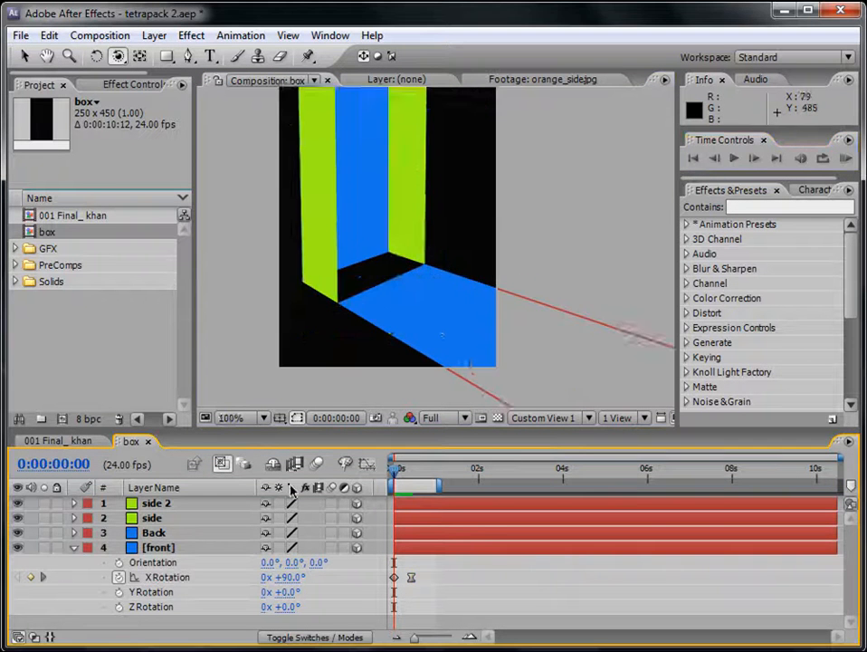
pyautogui.scroll(-1, 441, 270)
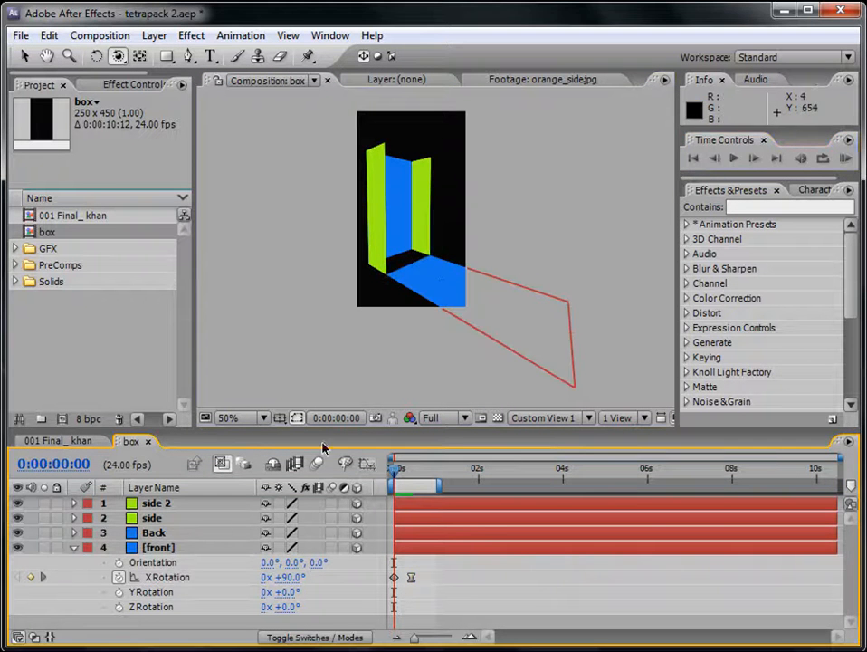
# - Add a 0° X Rotation keyframe to the Back layer at 0:00:00:10, with the camera orbited to the carton's back
pyautogui.click(178, 536)
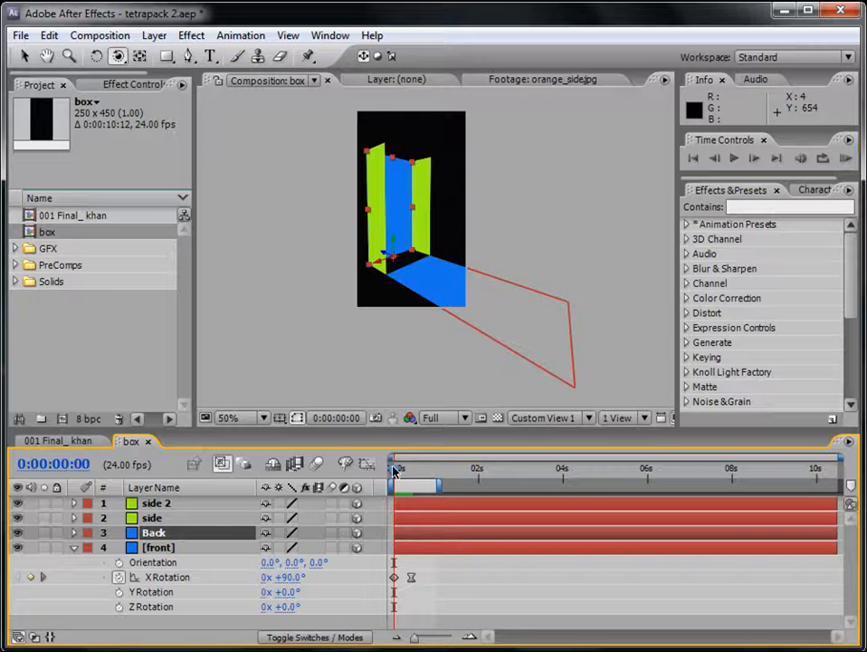
pyautogui.moveTo(395, 471); pyautogui.dragTo(412, 471)
pyautogui.press('r')
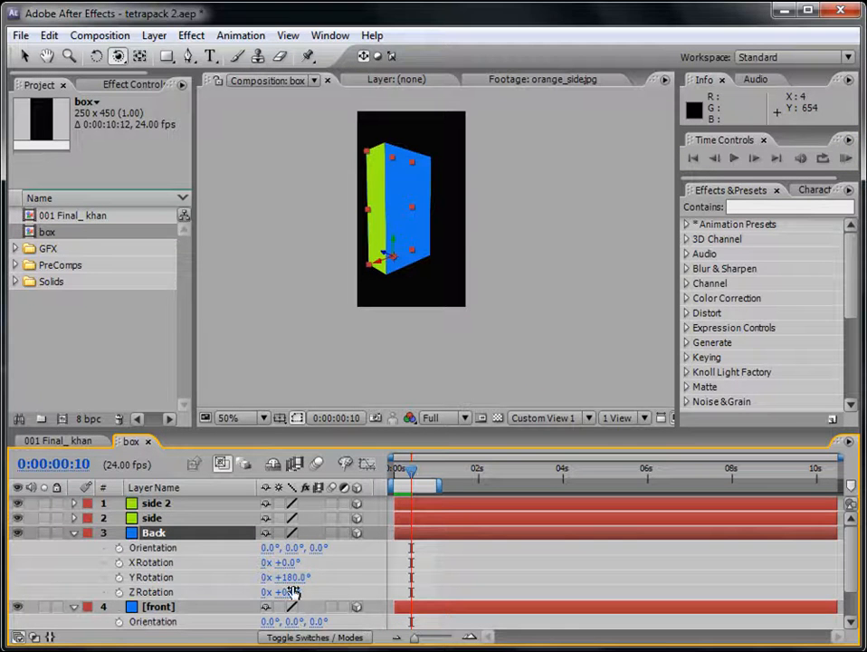
pyautogui.moveTo(288, 563); pyautogui.dragTo(246, 555)
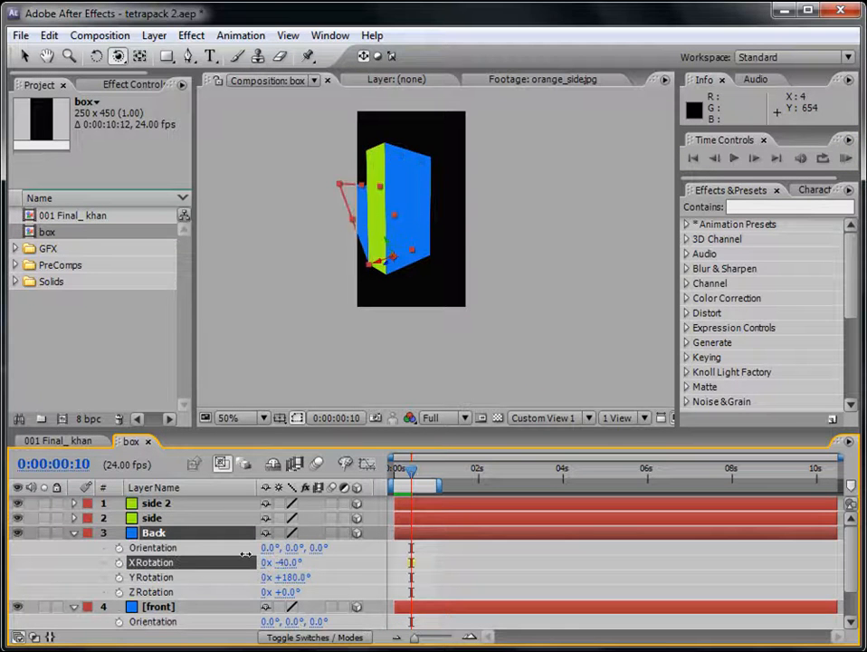
pyautogui.hotkey('ctrl', 'z')
pyautogui.moveTo(410, 239); pyautogui.dragTo(556, 236)
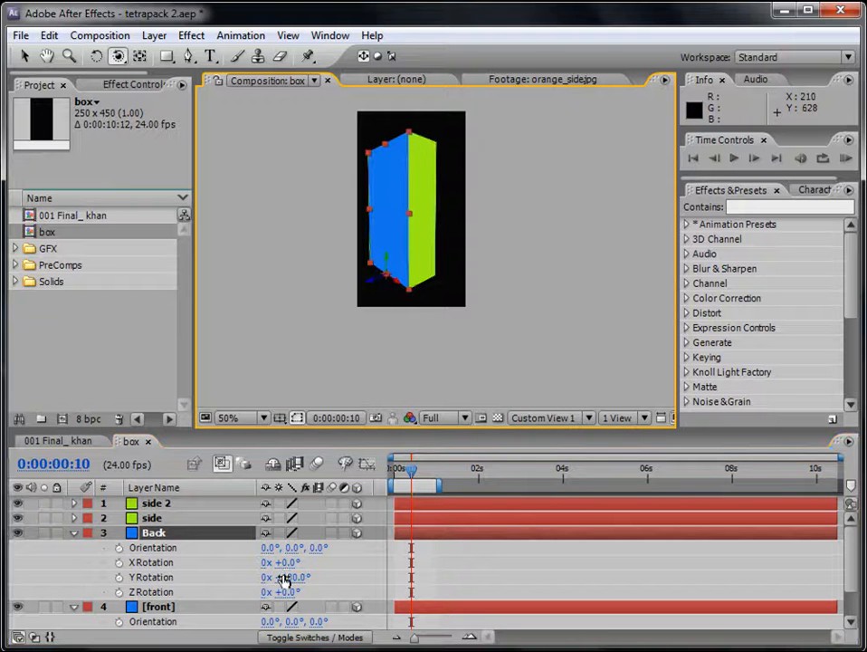
pyautogui.moveTo(287, 563)
pyautogui.mouseDown()
pyautogui.moveTo(306, 563)
pyautogui.moveTo(280, 573)
pyautogui.moveTo(286, 567)
pyautogui.mouseUp()
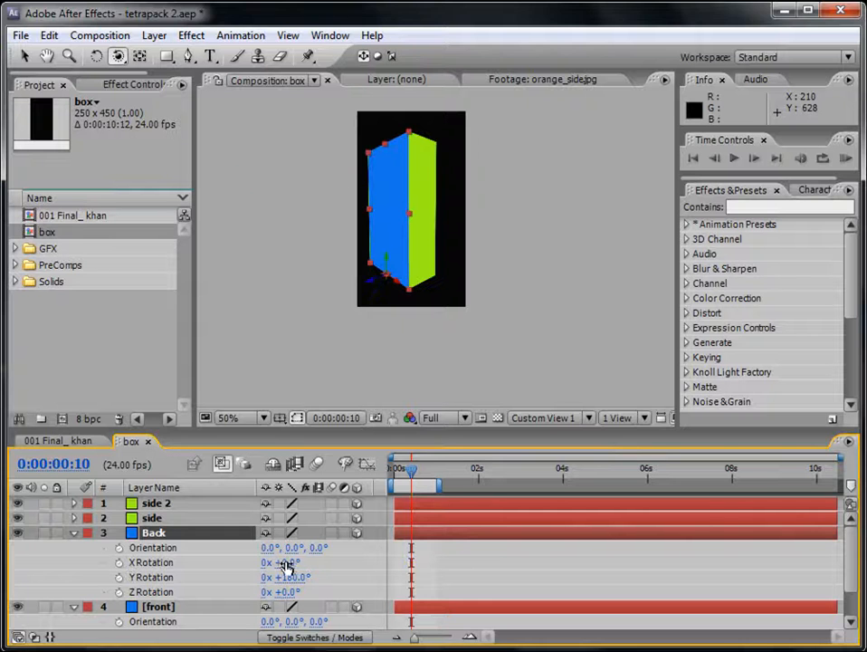
pyautogui.click(119, 562)
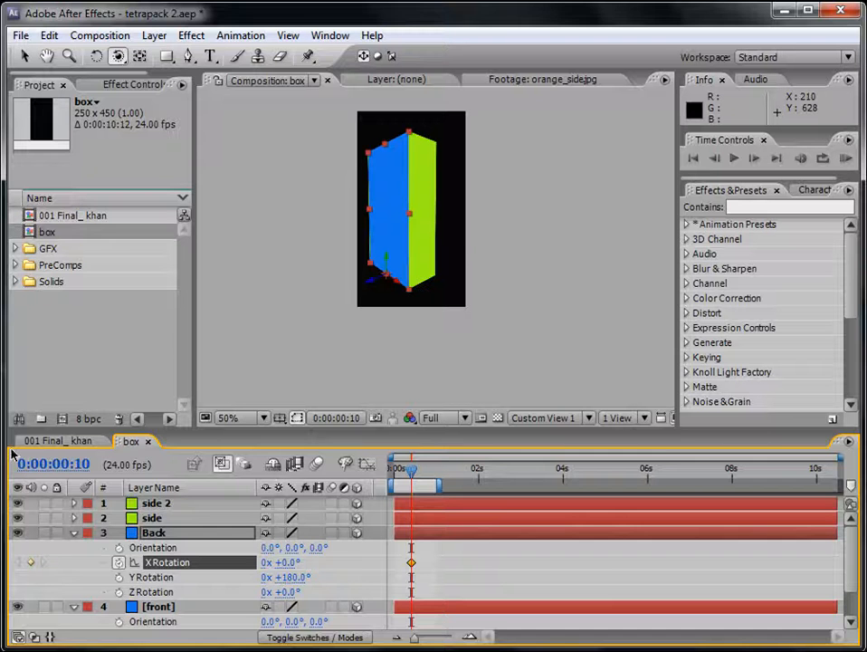
# - Set the Back layer's X Rotation to -90° at 0:00:00:00 so the panel starts lying flat
pyautogui.moveTo(412, 471); pyautogui.dragTo(396, 471)
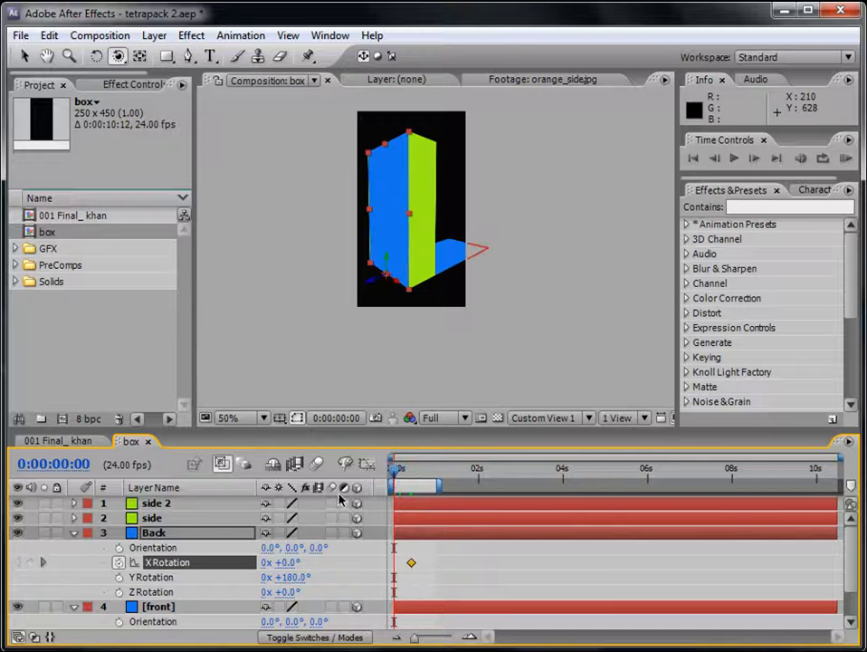
pyautogui.moveTo(286, 562); pyautogui.dragTo(261, 566)
pyautogui.click(286, 563)
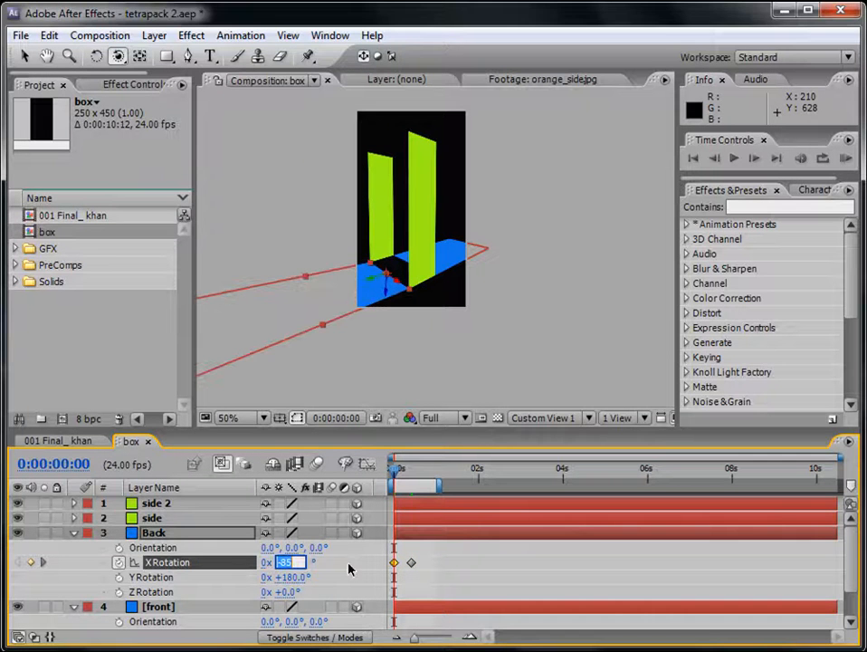
pyautogui.press('Return')
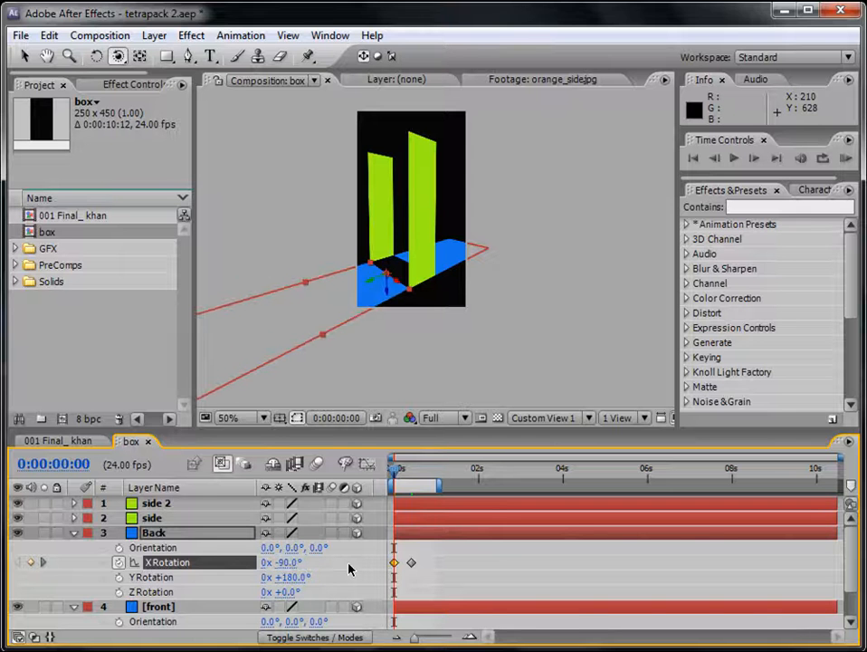
# - Apply Easy Ease to the Back layer's X Rotation keyframe at 0:00:00:10 and scrub through the fold
pyautogui.rightClick(413, 564)
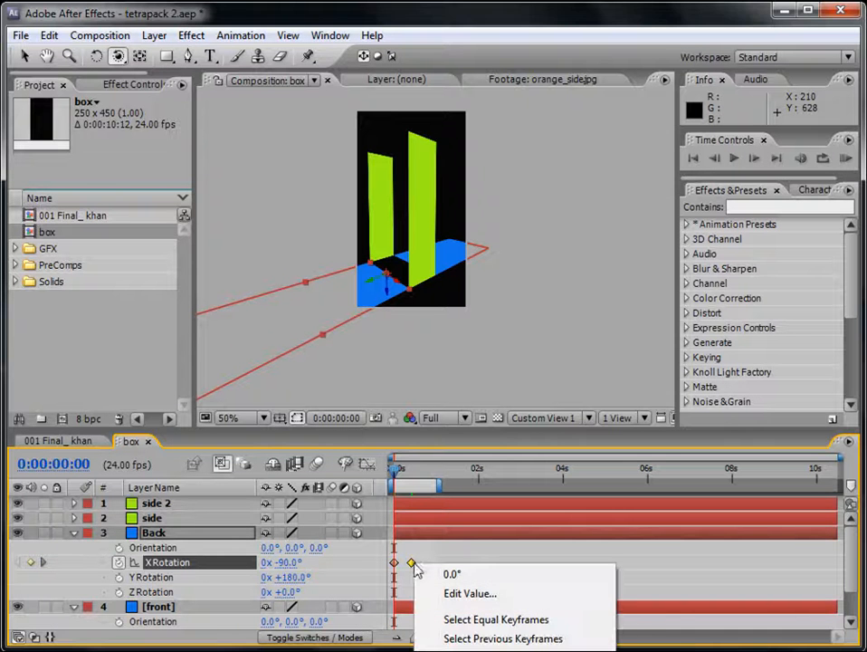
pyautogui.moveTo(507, 650)
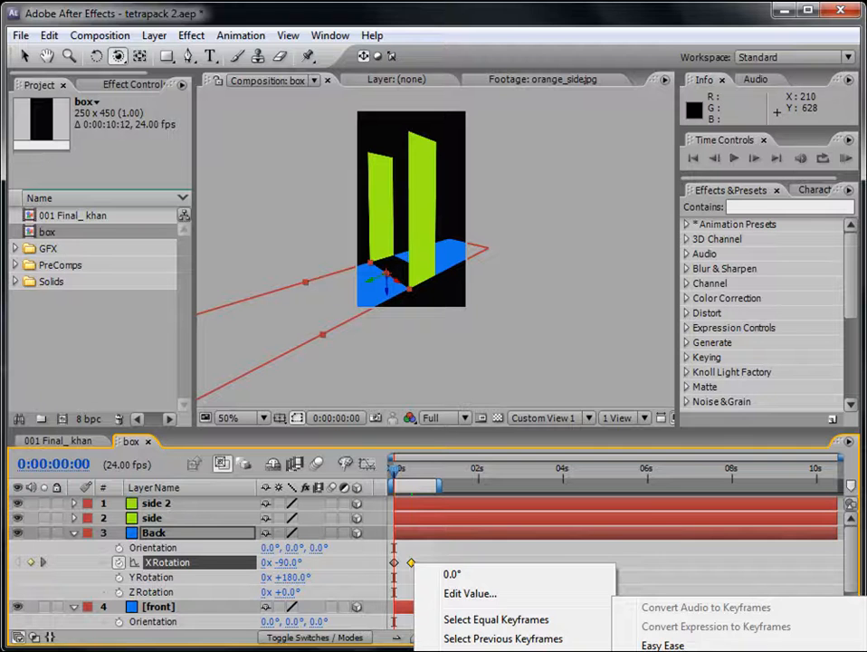
pyautogui.click(662, 646)
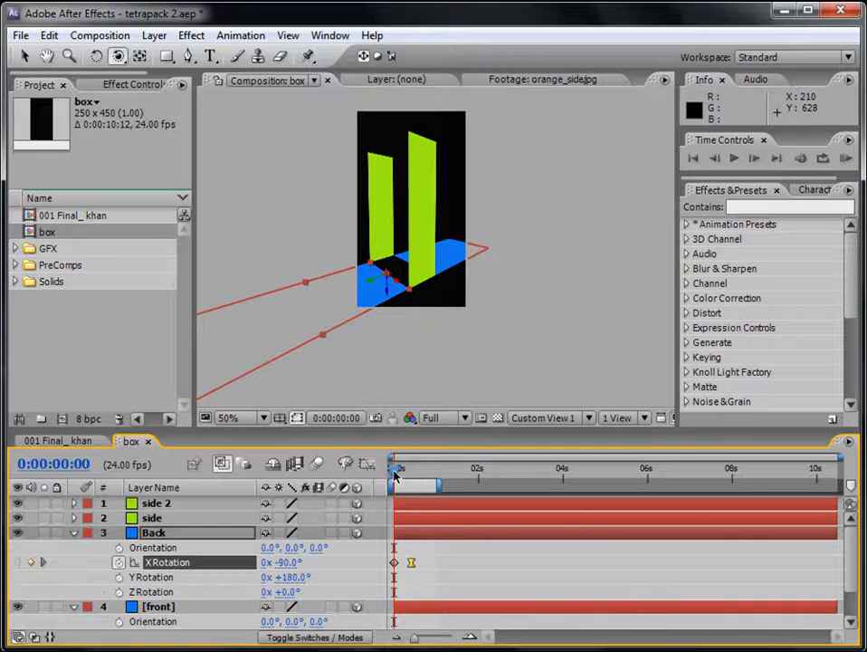
pyautogui.moveTo(396, 474)
pyautogui.mouseDown()
pyautogui.moveTo(412, 473)
pyautogui.moveTo(383, 487)
pyautogui.mouseUp()
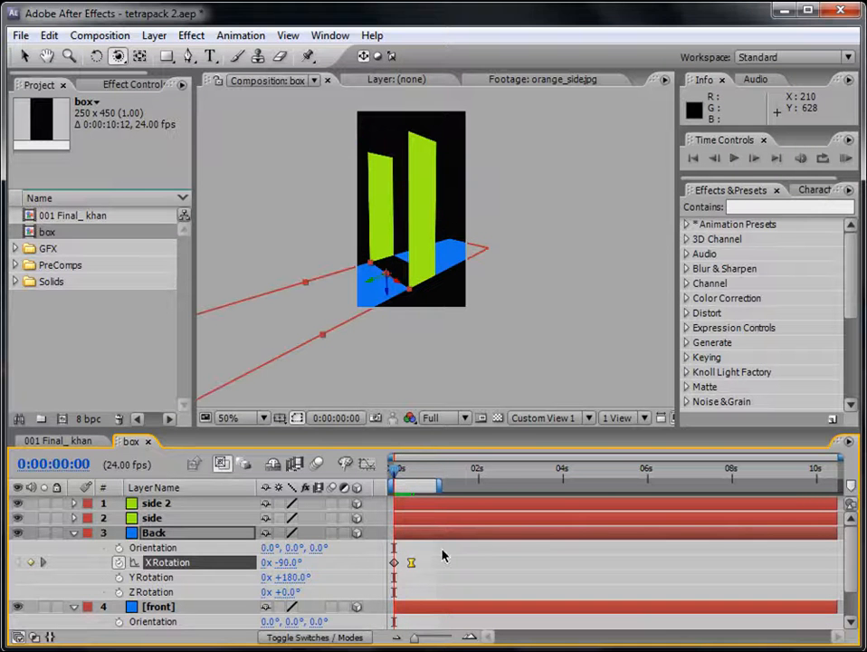
# - Hide the Back and front layers' rotation properties and reveal those of the side layer
pyautogui.press('r')
pyautogui.click(150, 519)
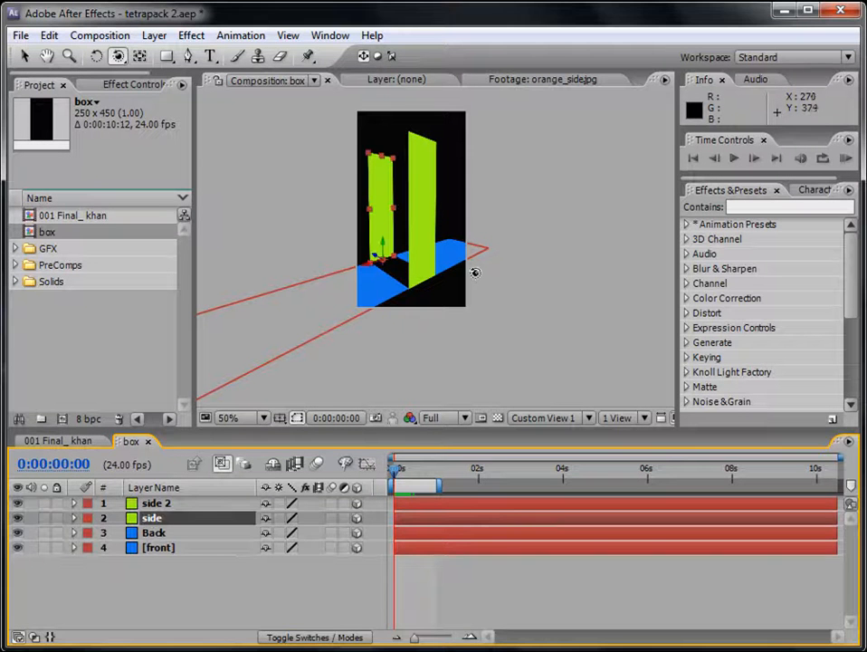
pyautogui.press('r')
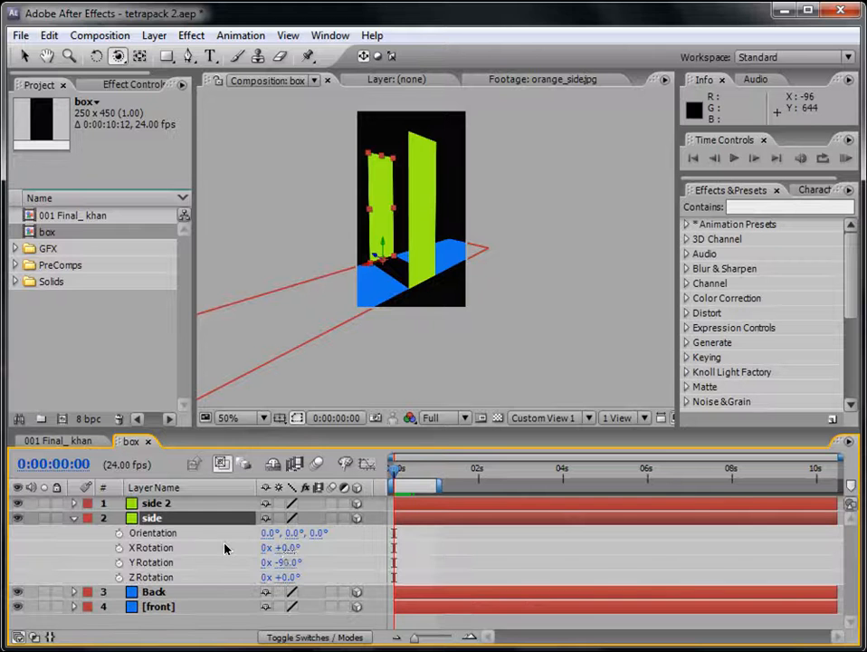
# - Try tilting the side panel outward with its Z Orientation value, and undo the test
pyautogui.moveTo(288, 550); pyautogui.dragTo(354, 533)
pyautogui.hotkey('ctrl', 'z')
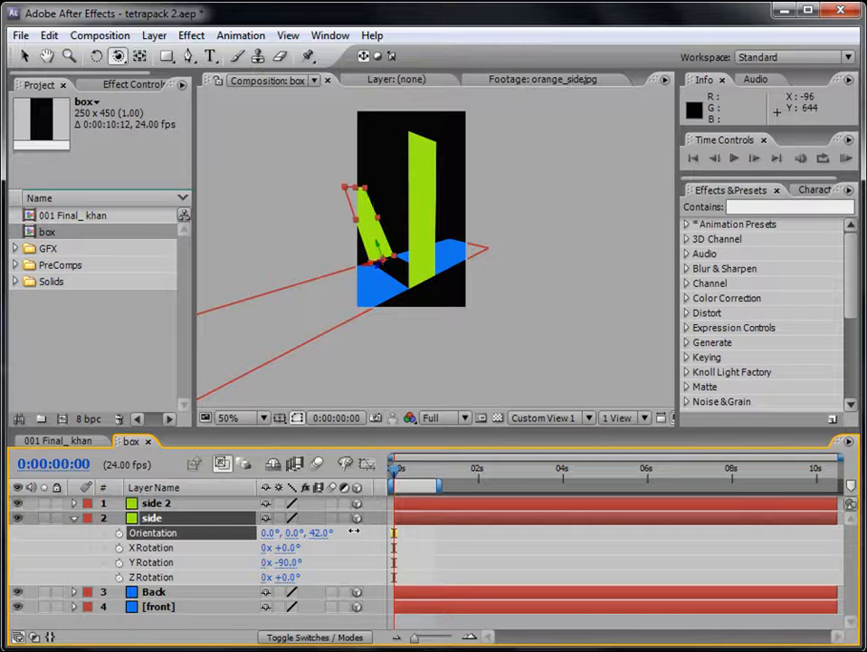
pyautogui.hotkey('ctrl', 'z')
# - Animate the side layer's Z Orientation from 90° at 0:00:00:00 to 0° at 0:00:00:10, with Easy Ease on the end keyframe
pyautogui.moveTo(398, 470); pyautogui.dragTo(411, 471)
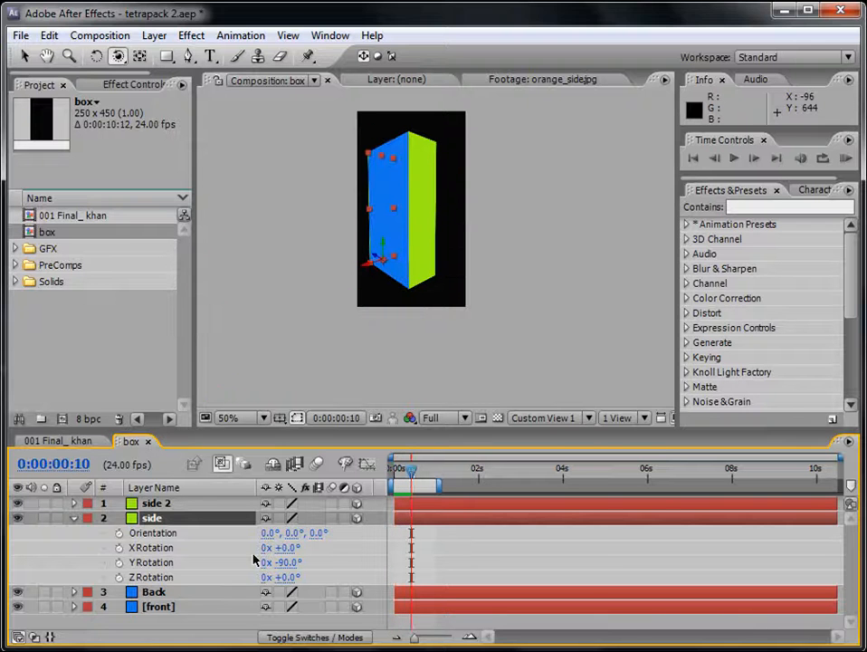
pyautogui.click(121, 535)
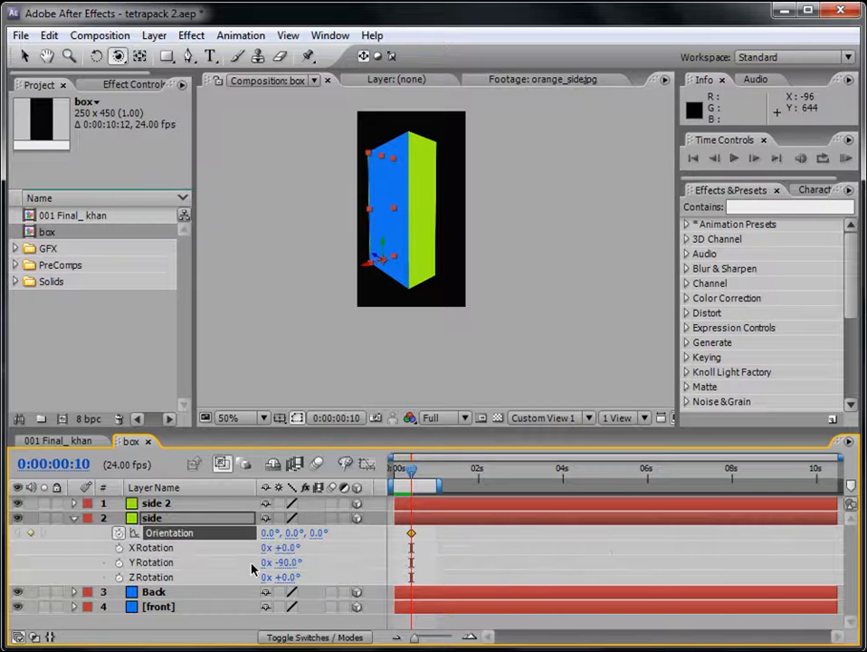
pyautogui.moveTo(409, 471); pyautogui.dragTo(378, 474)
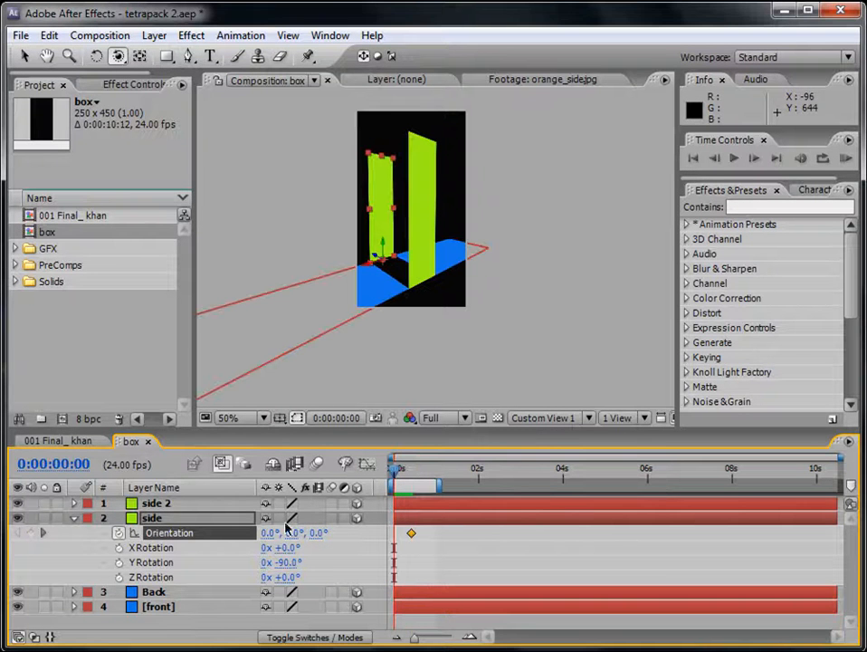
pyautogui.moveTo(316, 534)
pyautogui.mouseDown()
pyautogui.moveTo(335, 532)
pyautogui.moveTo(316, 536)
pyautogui.mouseUp()
pyautogui.click(316, 535)
pyautogui.write('90')
pyautogui.press('Return')
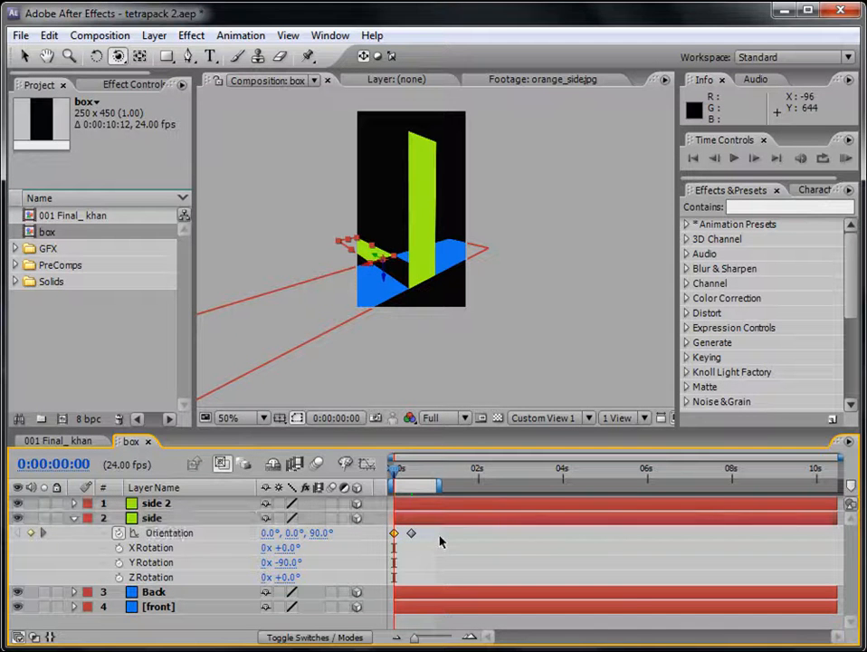
pyautogui.rightClick(411, 533)
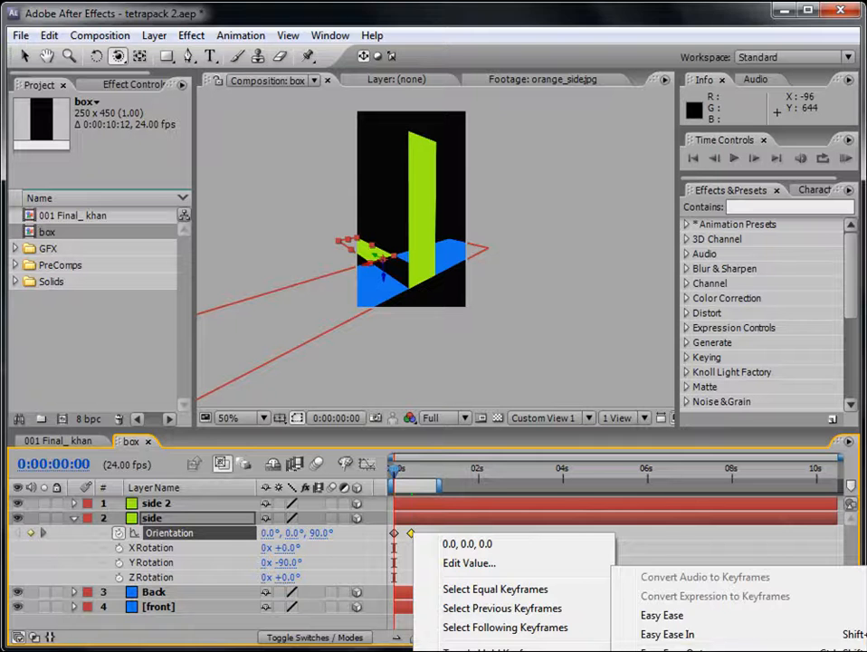
pyautogui.click(624, 629)
# - Add a 0° Orientation keyframe to the side 2 layer at 0:00:00:10
pyautogui.click(161, 505)
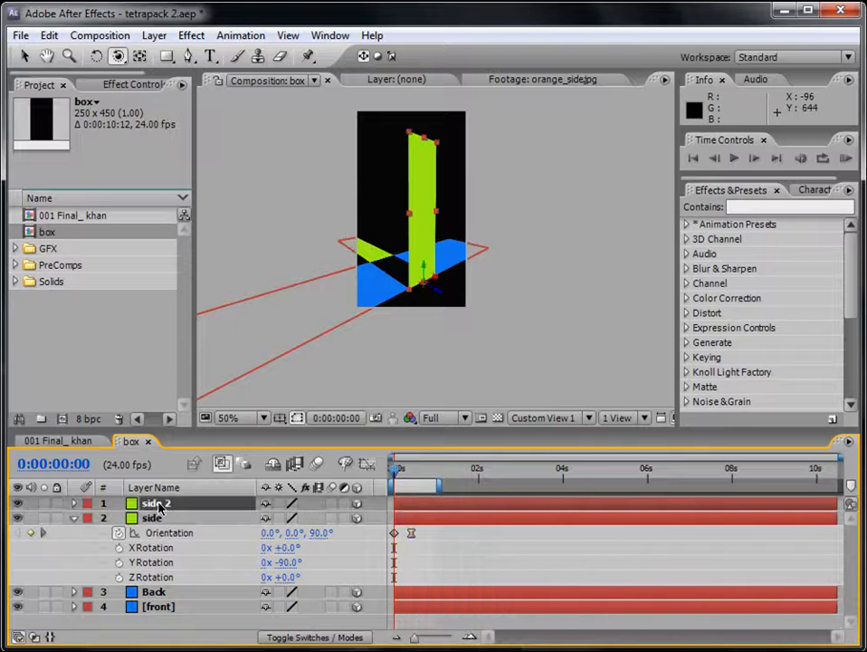
pyautogui.moveTo(395, 474); pyautogui.dragTo(422, 473)
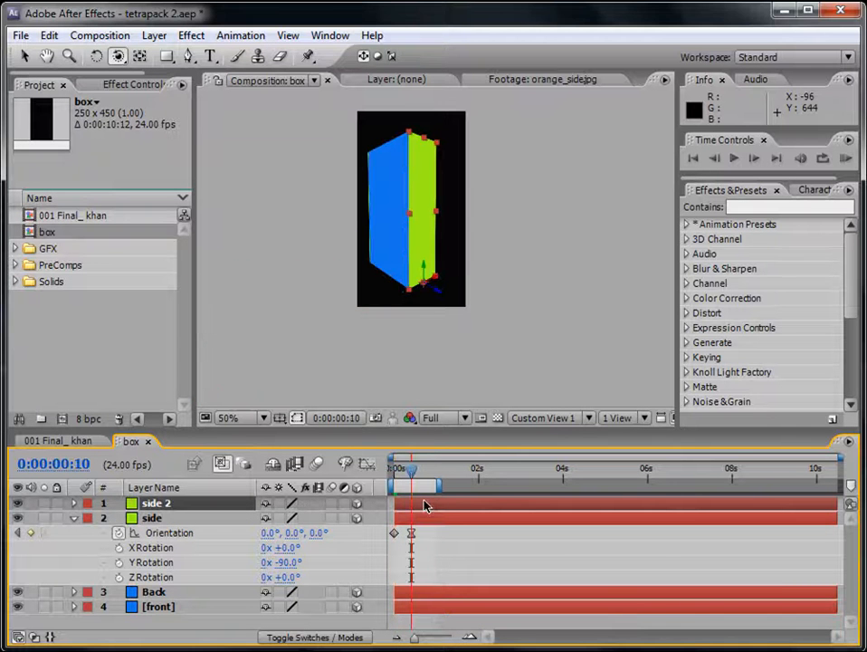
pyautogui.press('r')
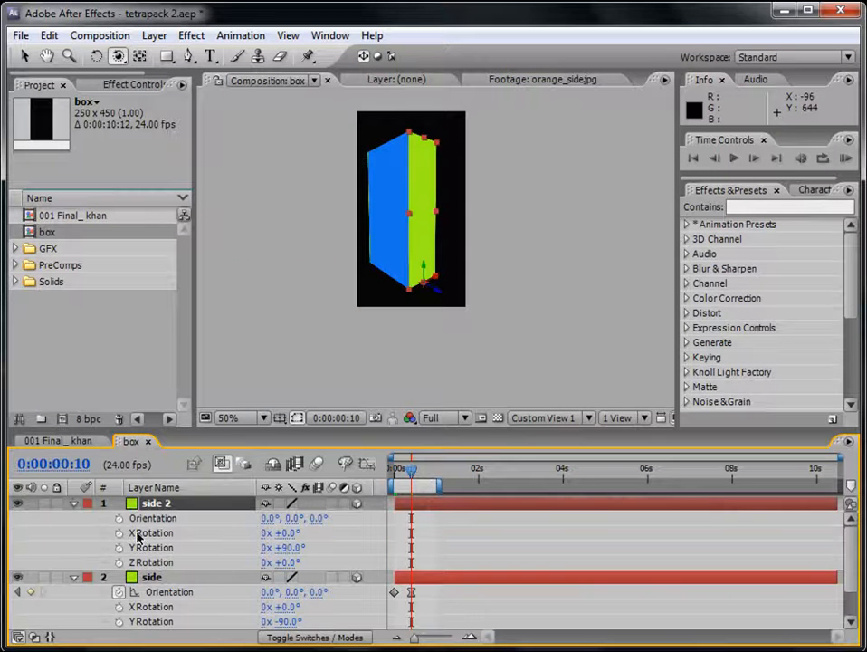
pyautogui.click(119, 519)
# - Set the side 2 layer's Z Orientation to 270° at 0:00:00:00 so the panel starts lying flat
pyautogui.moveTo(410, 472); pyautogui.dragTo(393, 473)
pyautogui.moveTo(314, 524); pyautogui.dragTo(272, 524)
pyautogui.click(324, 518)
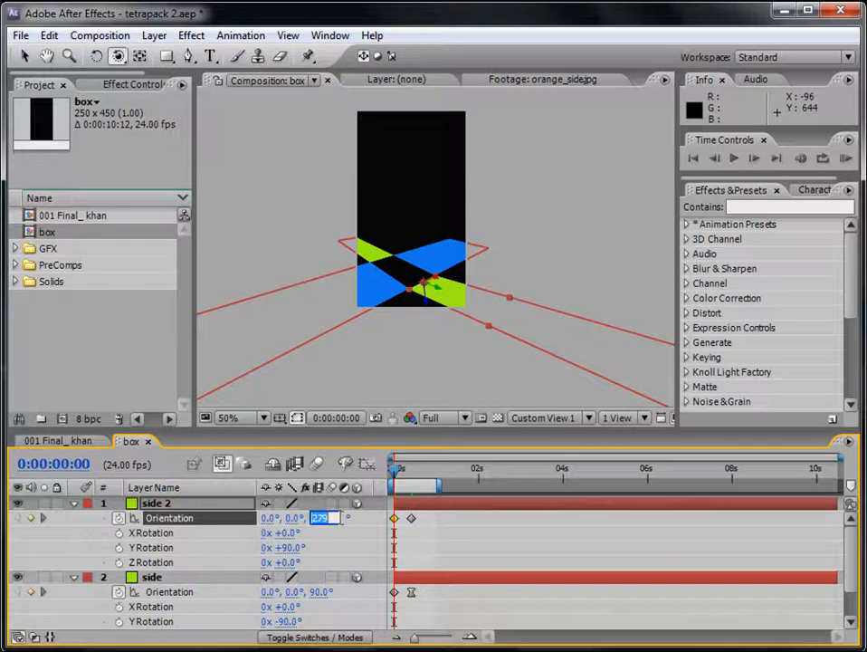
pyautogui.write('270')
pyautogui.press('Return')
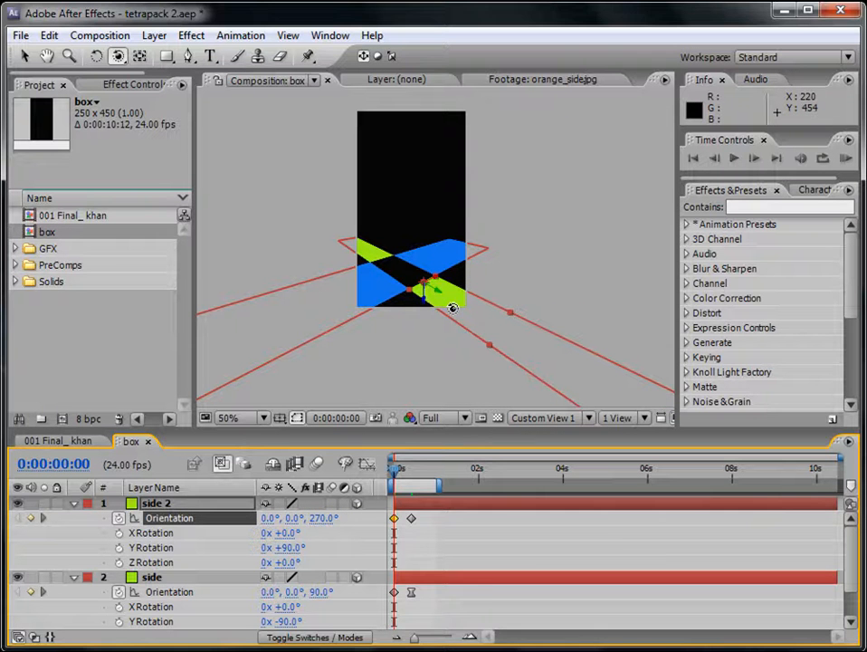
# - Apply Easy Ease to the side 2 layer's Orientation keyframe at 0:00:00:10
pyautogui.rightClick(413, 522)
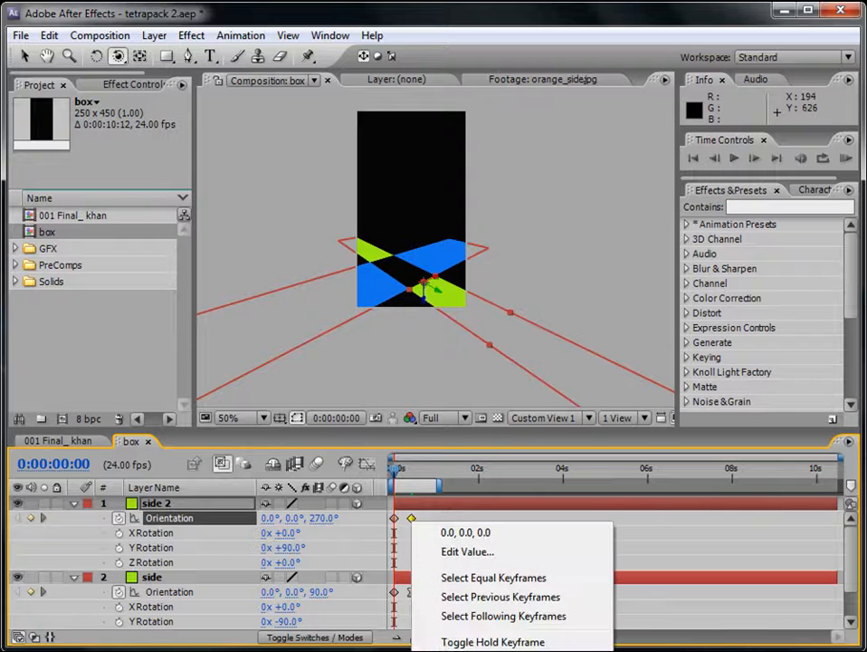
pyautogui.moveTo(543, 648)
pyautogui.click(682, 606)
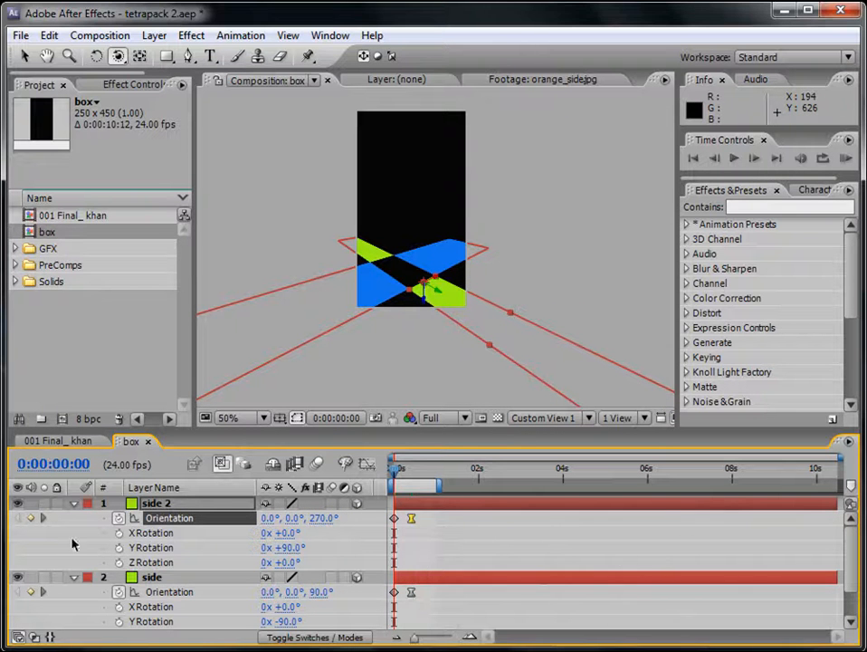
# - Enlarge the timeline area and run a RAM preview of all four panels folding up
pyautogui.click(411, 430)
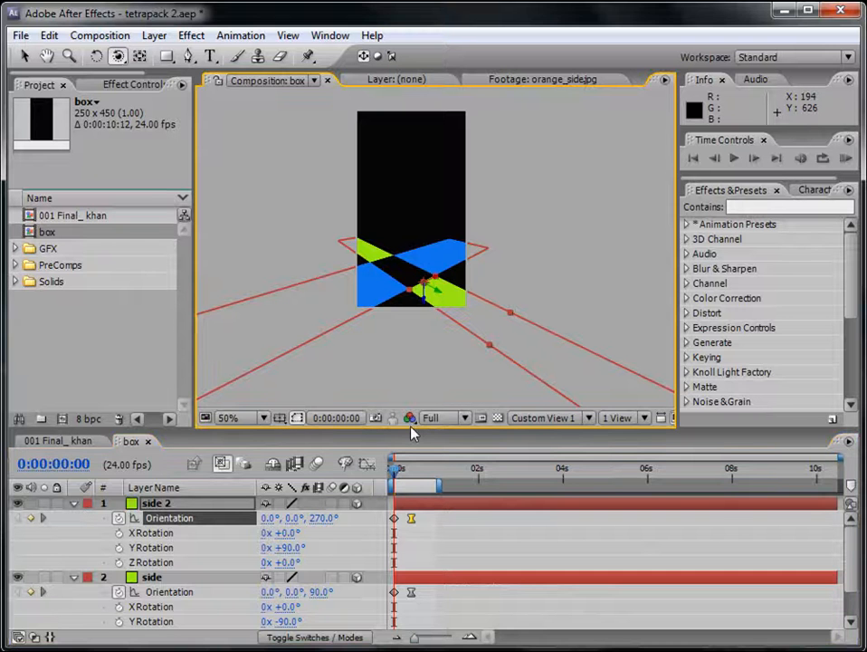
pyautogui.moveTo(412, 431); pyautogui.dragTo(412, 350)
pyautogui.click(849, 159)
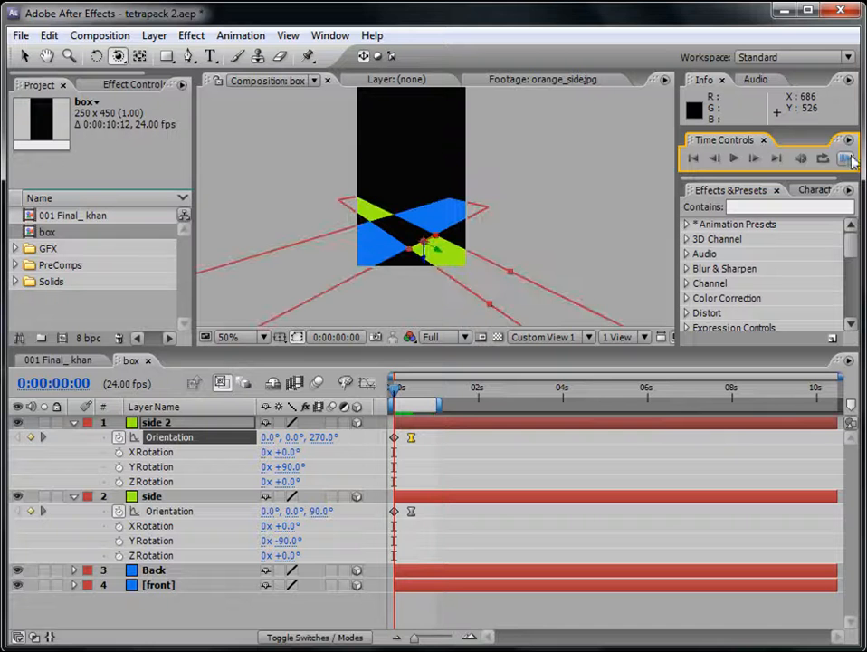
# - Show only the keyframed properties of the side 2, Back and front layers in the timeline and adjust the timeline height
pyautogui.click(73, 422)
pyautogui.click(73, 422)
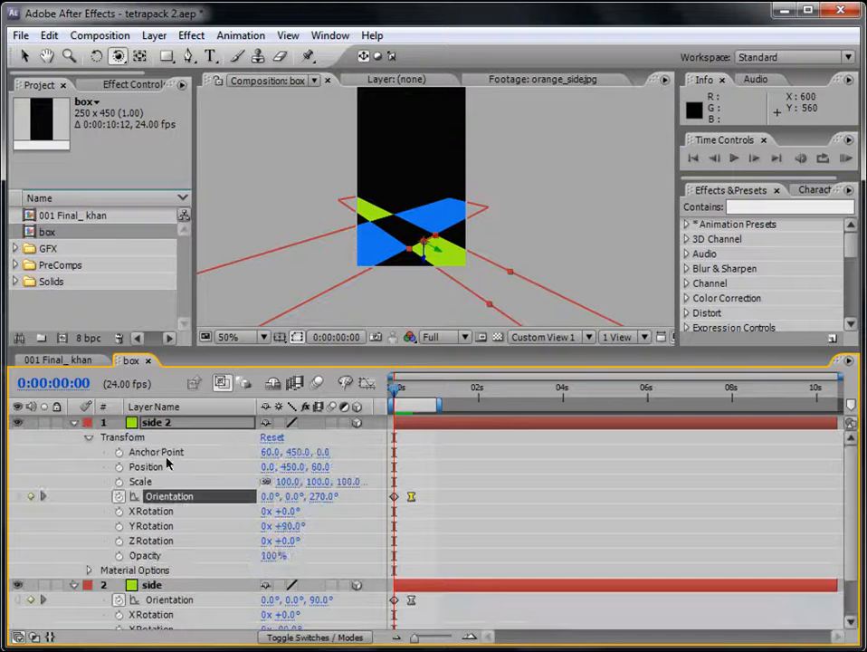
pyautogui.moveTo(412, 350); pyautogui.dragTo(412, 368)
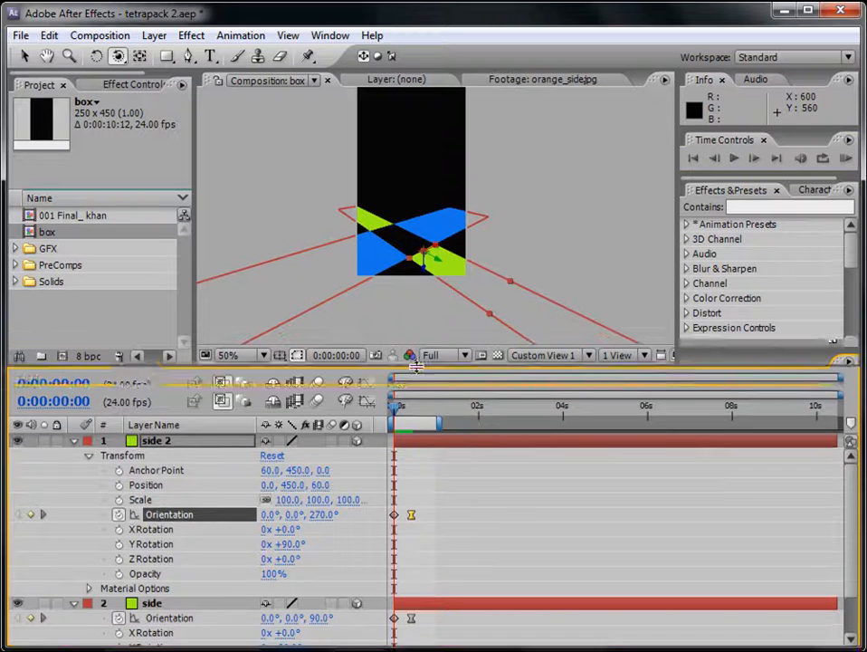
pyautogui.click(89, 457)
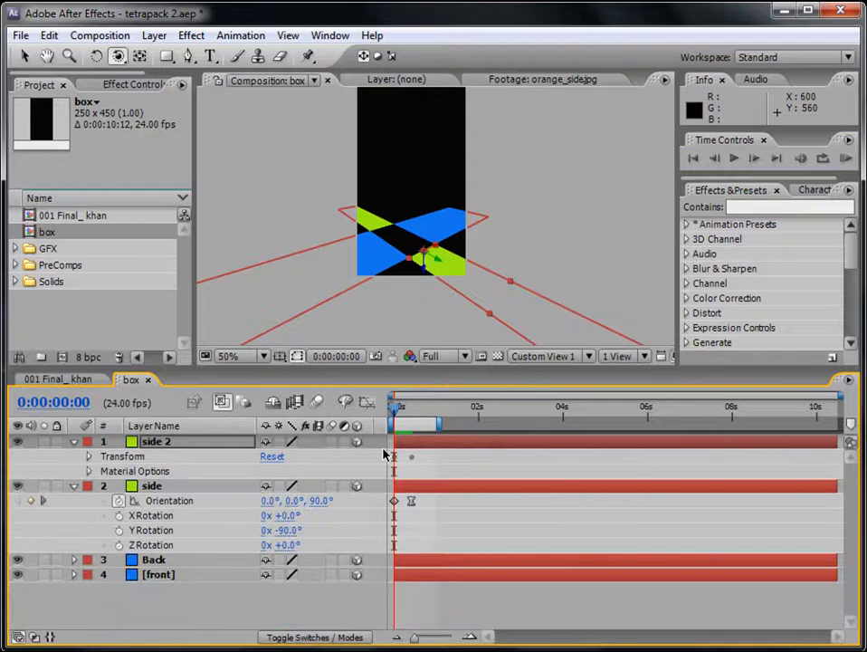
pyautogui.press('u')
pyautogui.click(419, 547)
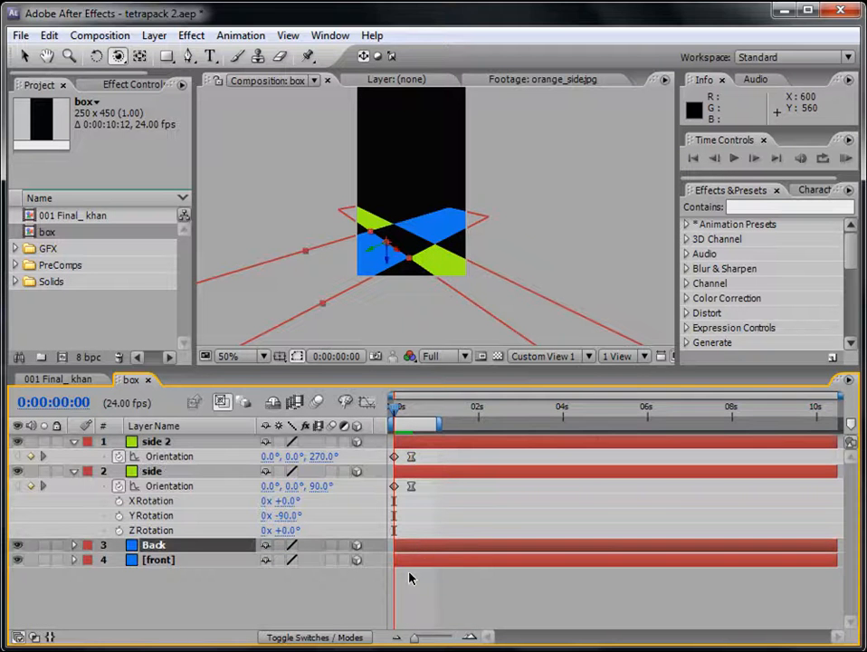
pyautogui.press('u')
pyautogui.click(410, 575)
pyautogui.press('u')
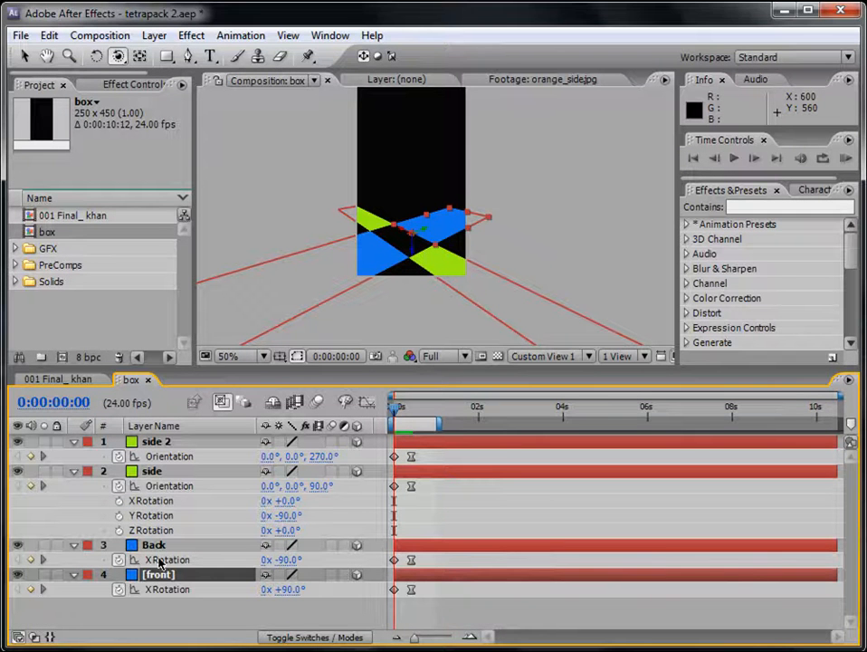
pyautogui.click(433, 597)
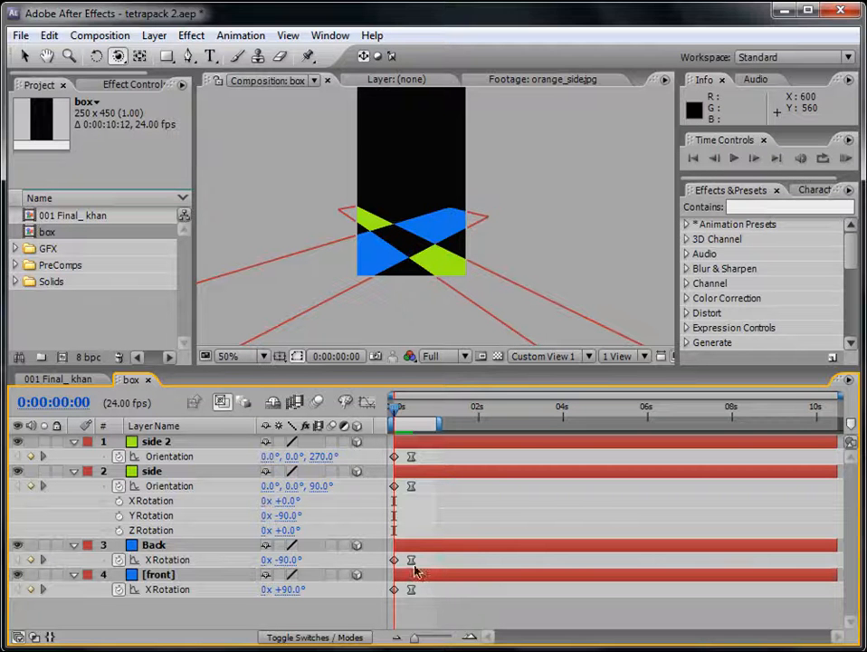
# - Move the Back layer's end keyframe to 0:00:00:08 and both side layers' end keyframes about one frame earlier than that
pyautogui.click(411, 561)
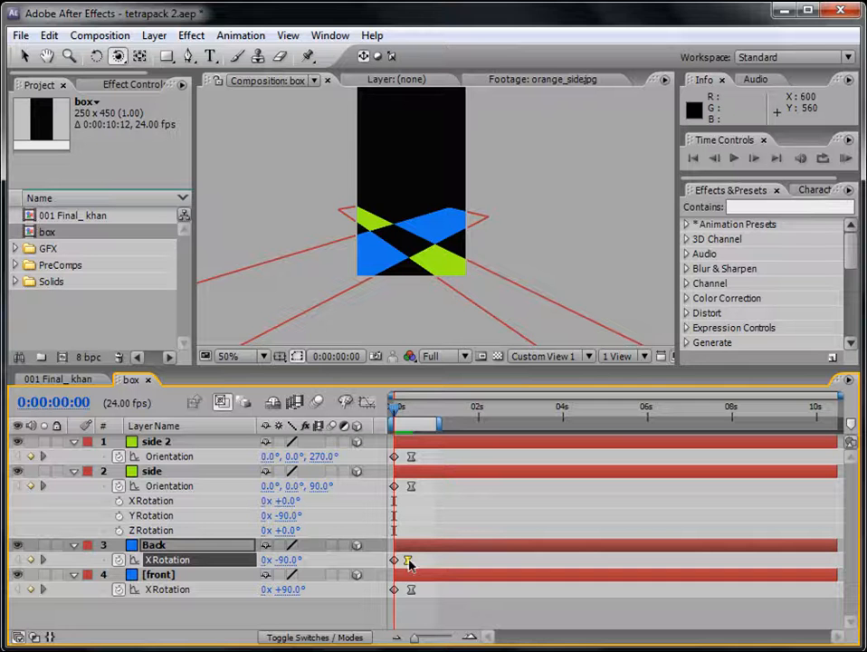
pyautogui.moveTo(409, 561); pyautogui.dragTo(408, 564)
pyautogui.moveTo(391, 414); pyautogui.dragTo(408, 415)
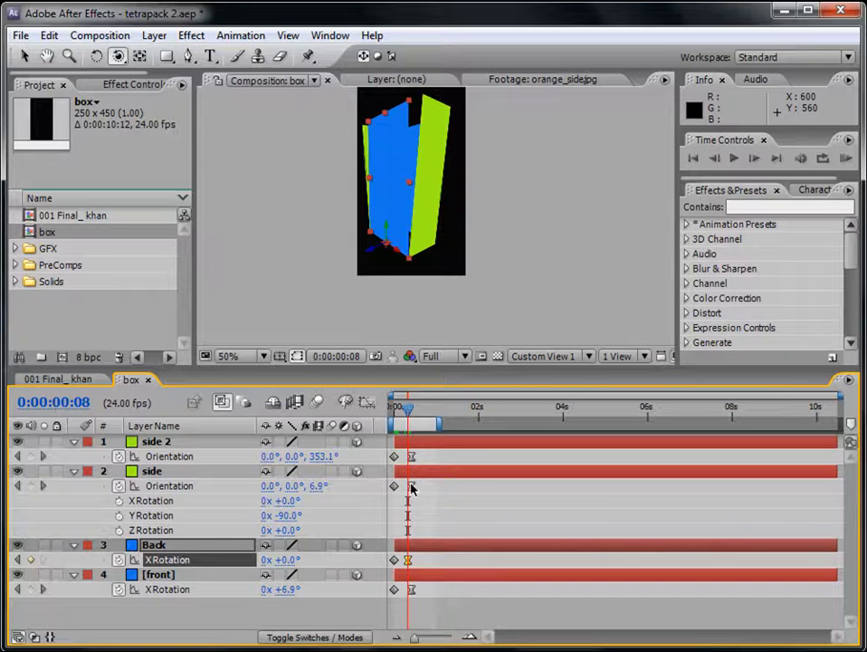
pyautogui.moveTo(412, 489); pyautogui.dragTo(407, 459)
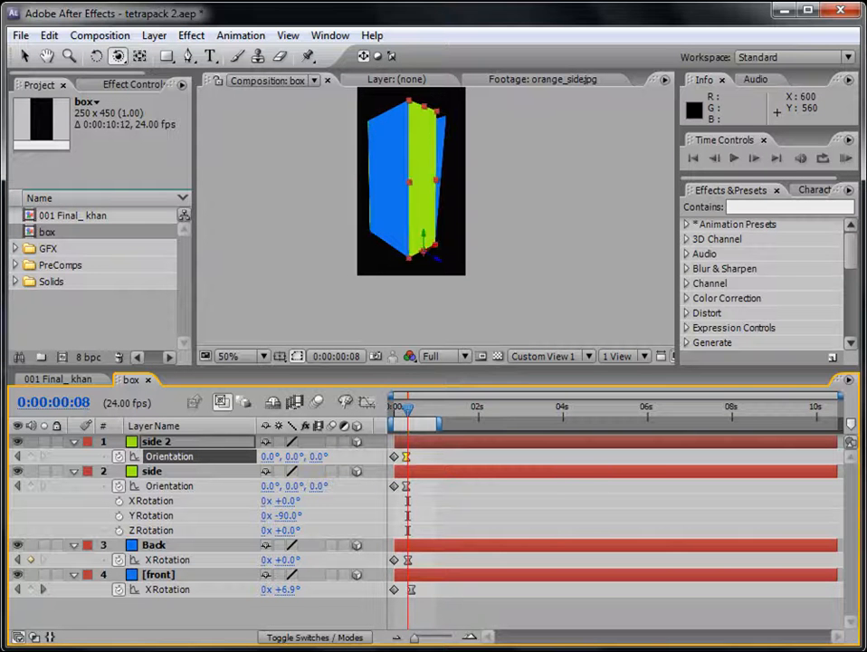
# - Run a RAM preview to check the staggered fold of the panels
pyautogui.click(846, 159)
pyautogui.click(847, 161)
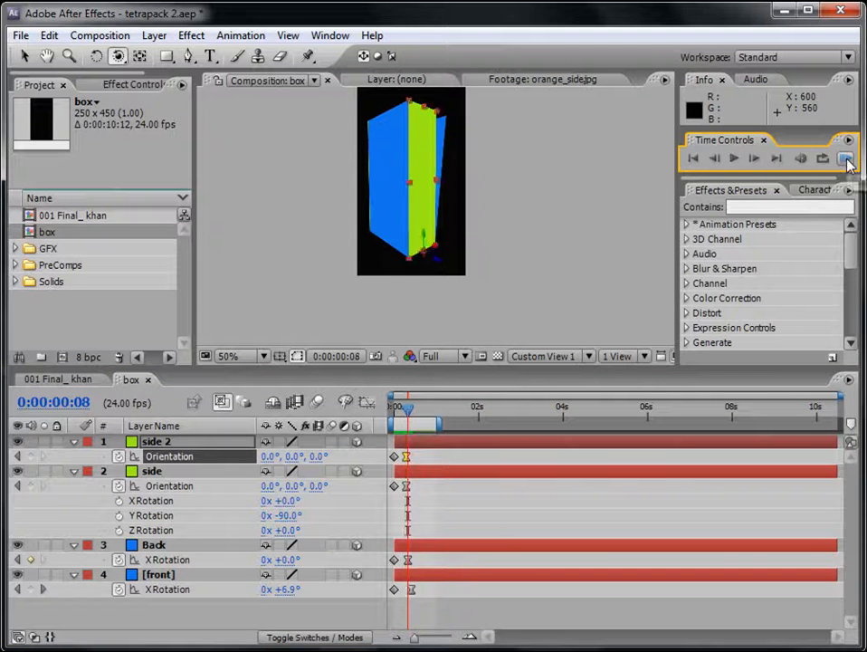
pyautogui.click(848, 162)
pyautogui.click(848, 162)
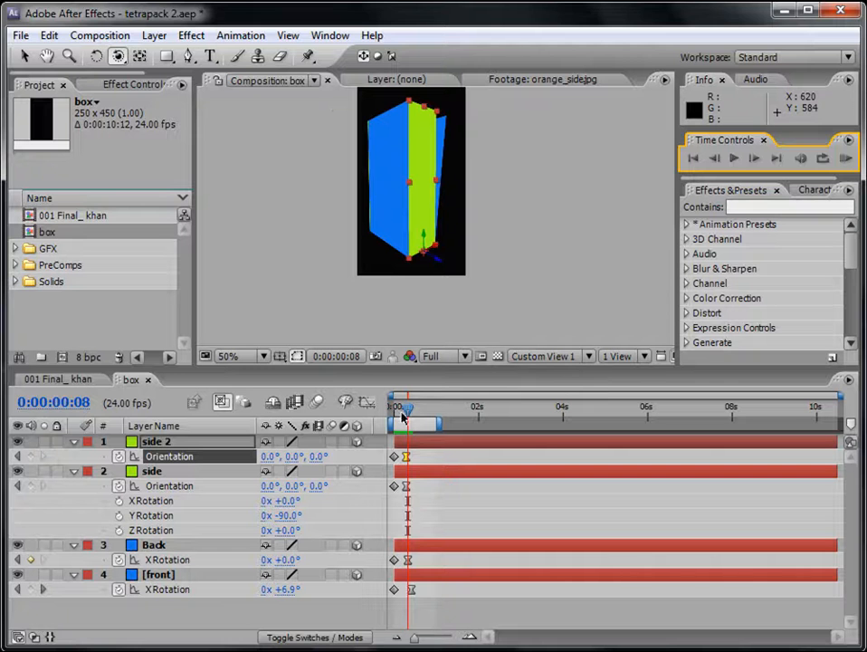
# - Move the side layer's end Orientation keyframe to about 0:00:00:06 and RAM preview the fold
pyautogui.moveTo(408, 409); pyautogui.dragTo(403, 410)
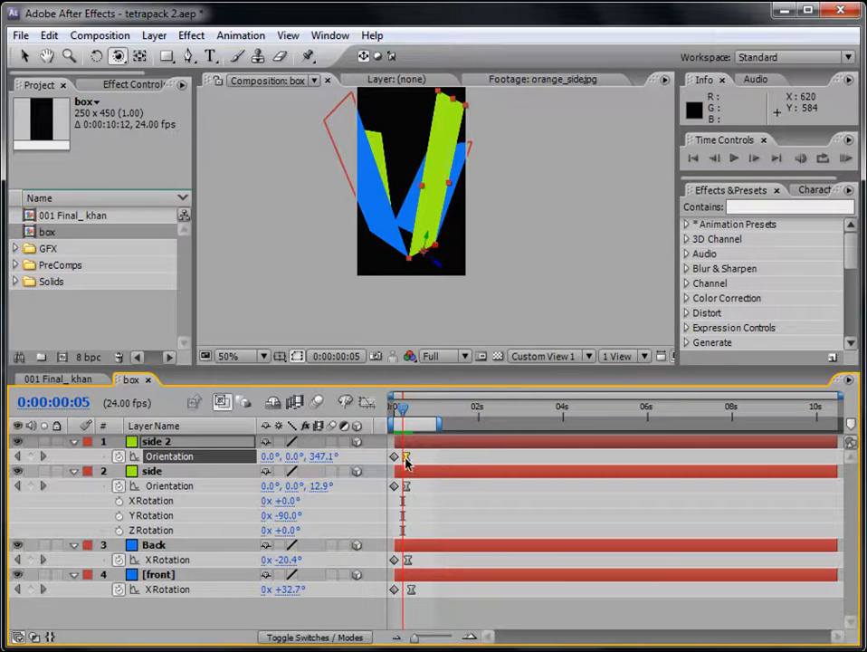
pyautogui.click(407, 487)
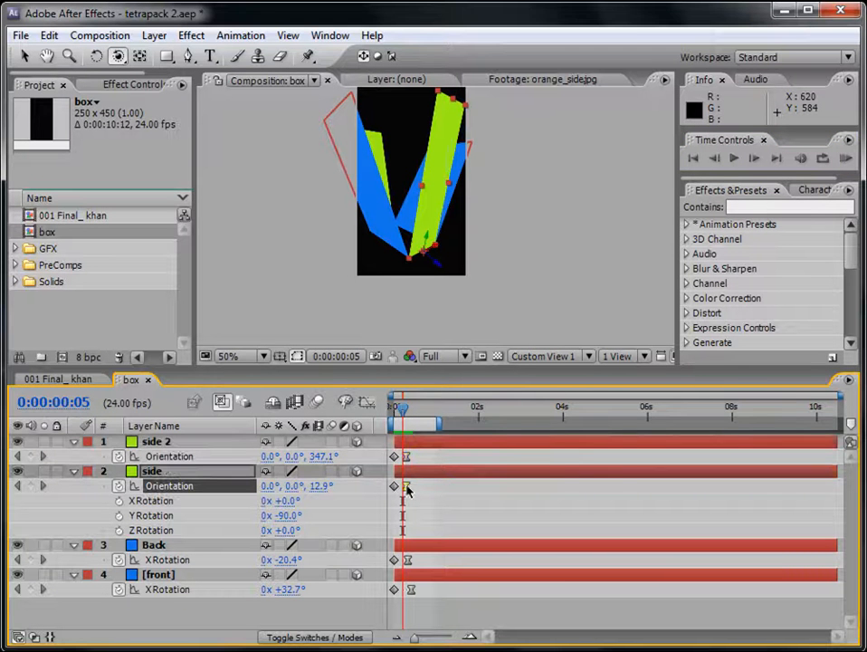
pyautogui.moveTo(406, 486); pyautogui.dragTo(404, 487)
pyautogui.click(845, 158)
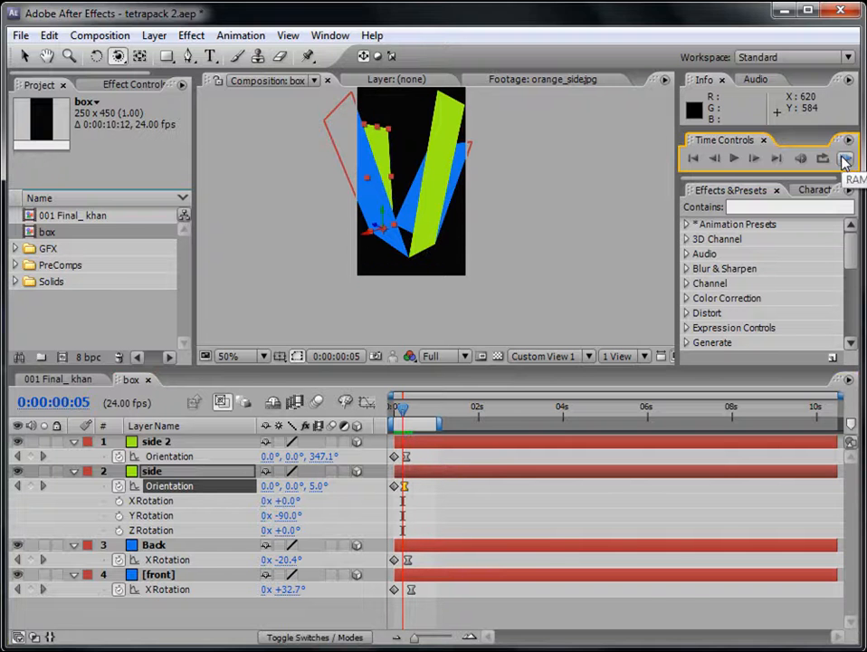
pyautogui.click(845, 158)
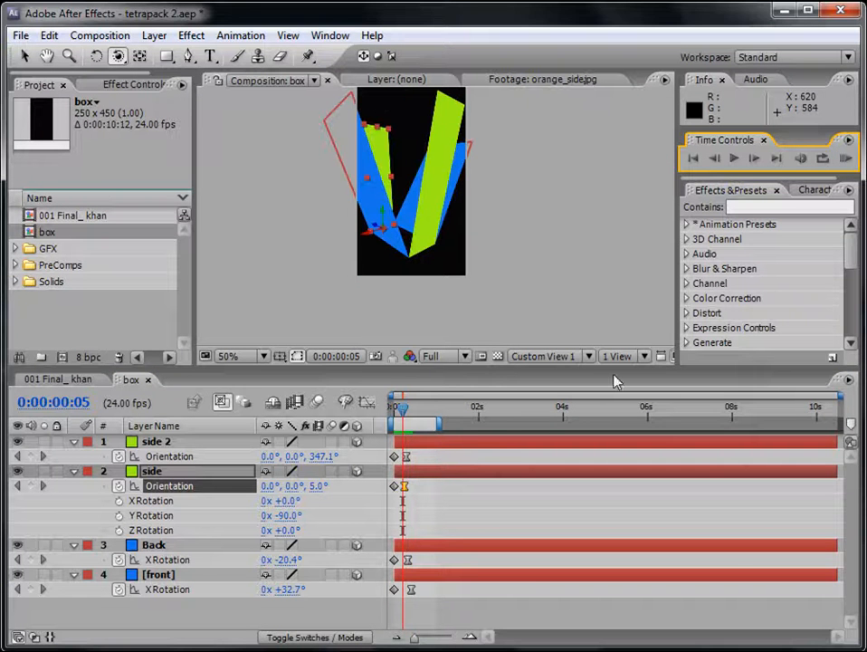
# - Move the side 2 layer's end Orientation keyframe to about 0:00:00:06, in line with the side layer's, and RAM preview the fold
pyautogui.moveTo(407, 457); pyautogui.dragTo(404, 457)
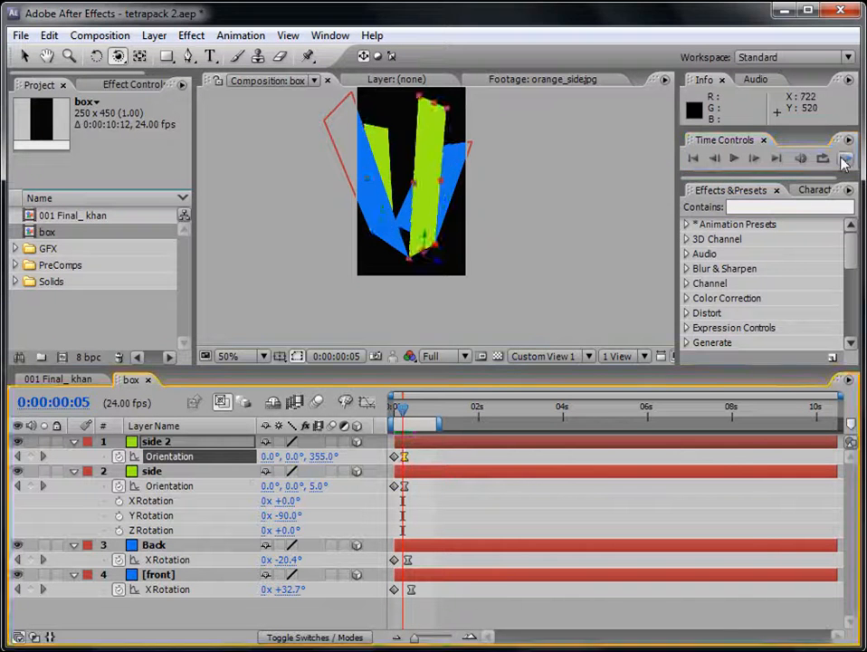
pyautogui.click(844, 160)
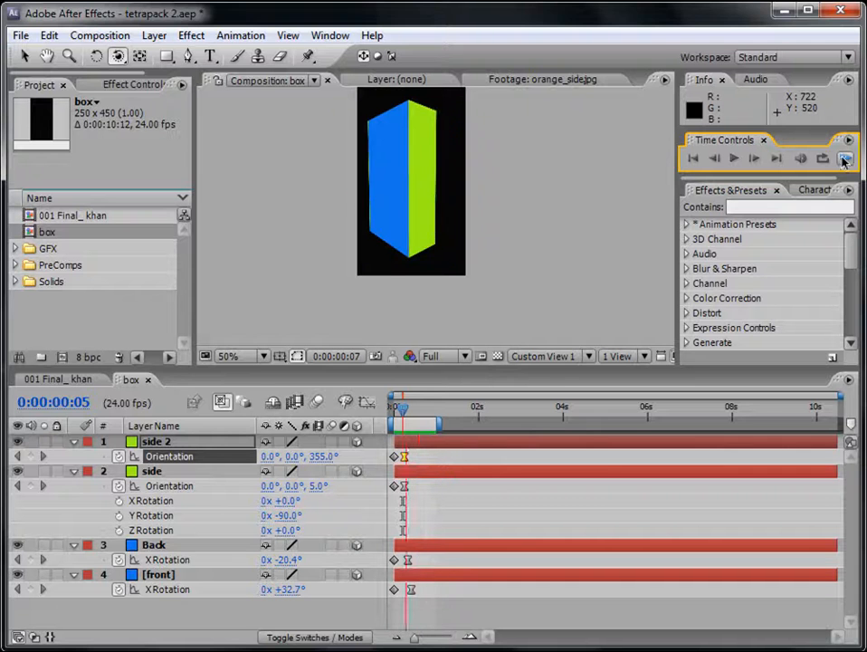
pyautogui.click(845, 161)
# - Move the end Orientation keyframes to about 0:00:00:08 for side and 0:00:00:09 for side 2, and RAM preview the fold
pyautogui.moveTo(404, 487); pyautogui.dragTo(411, 458)
pyautogui.click(845, 158)
pyautogui.click(419, 486)
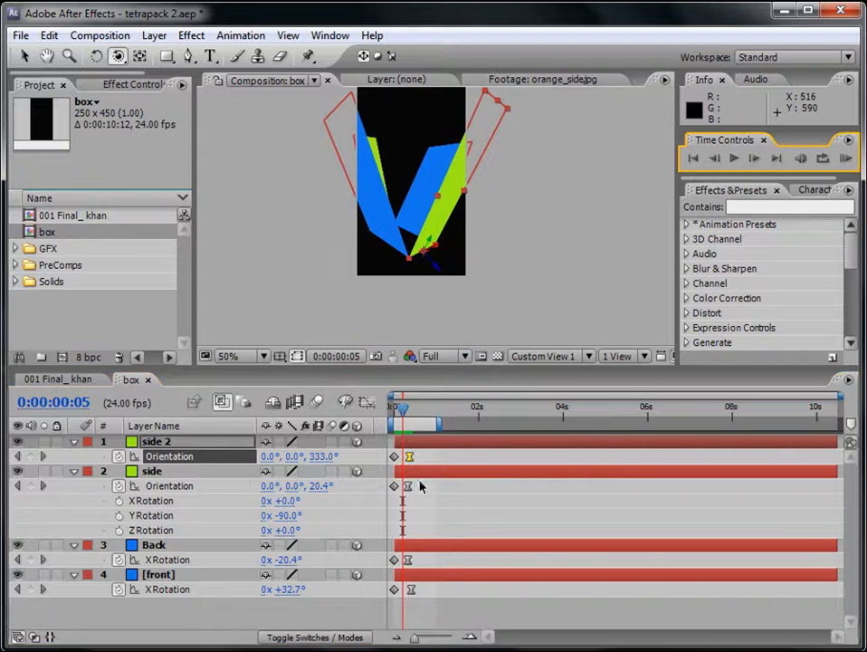
# - Align the side 2 layer's end Orientation keyframe with the side layer's and collapse the properties of all four layers
pyautogui.moveTo(409, 487); pyautogui.dragTo(406, 487)
pyautogui.click(524, 522)
pyautogui.click(73, 471)
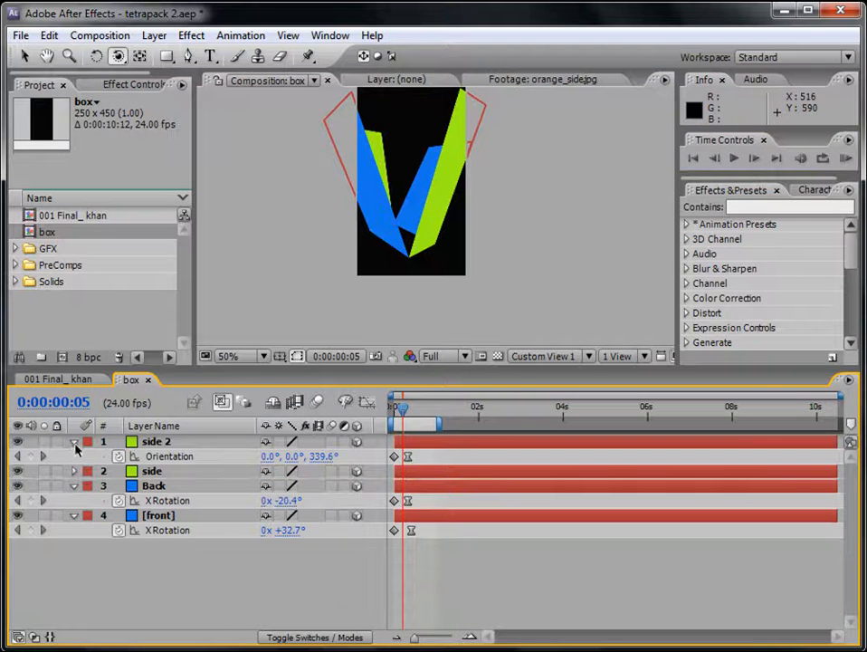
pyautogui.click(73, 440)
pyautogui.click(73, 471)
pyautogui.click(76, 486)
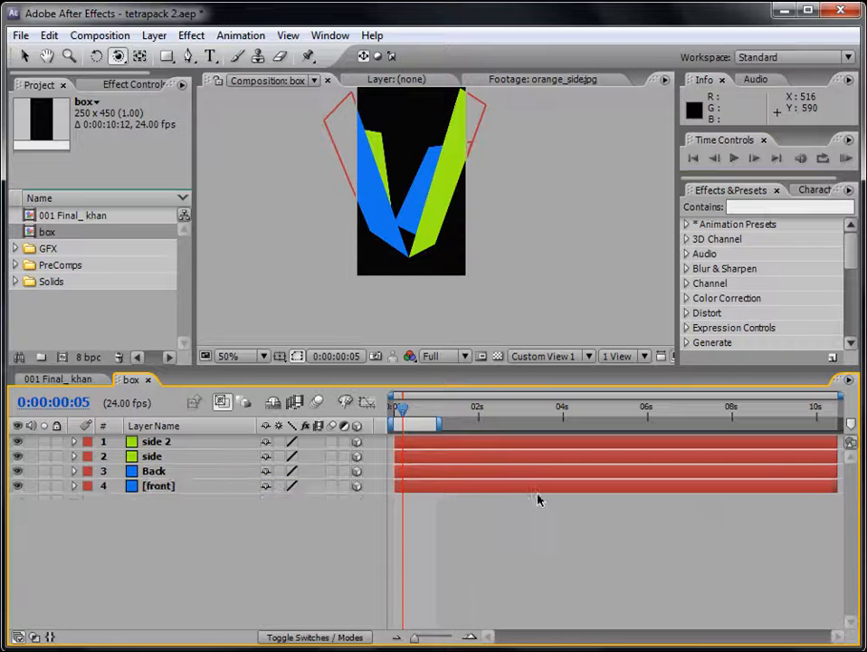
# - Duplicate all four panel layers and move the duplicates together above the originals in the layer stack
pyautogui.hotkey('ctrl', 'a')
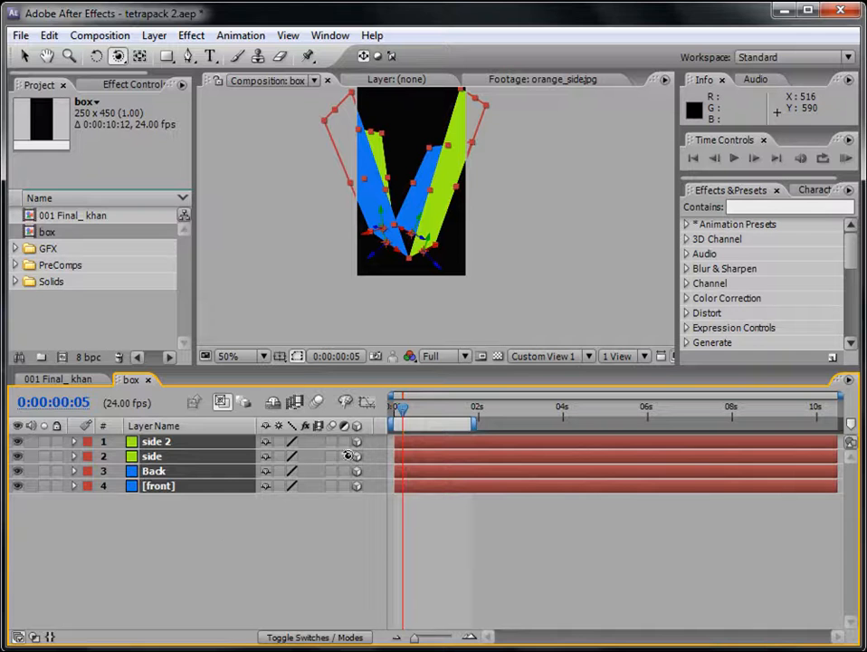
pyautogui.click(49, 35)
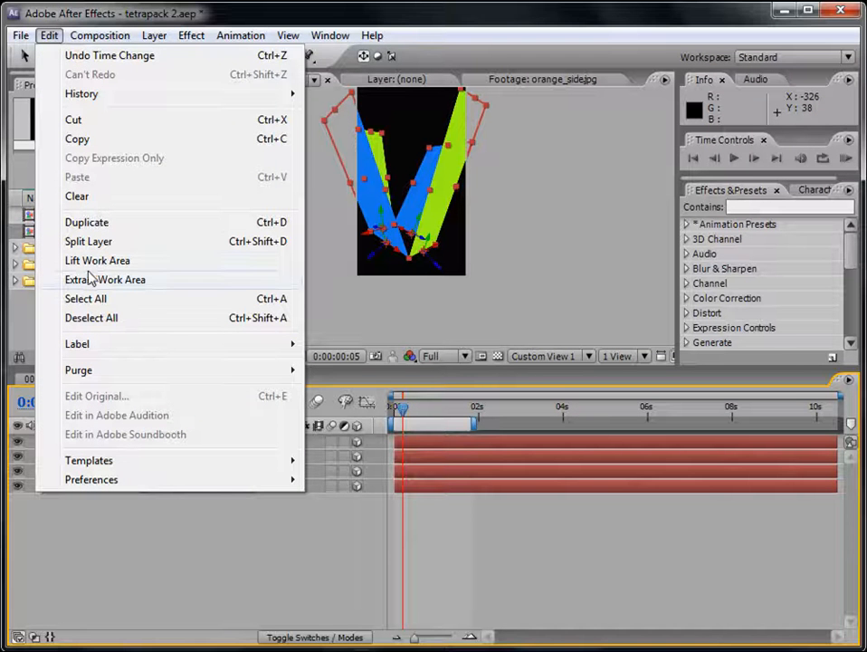
pyautogui.click(108, 223)
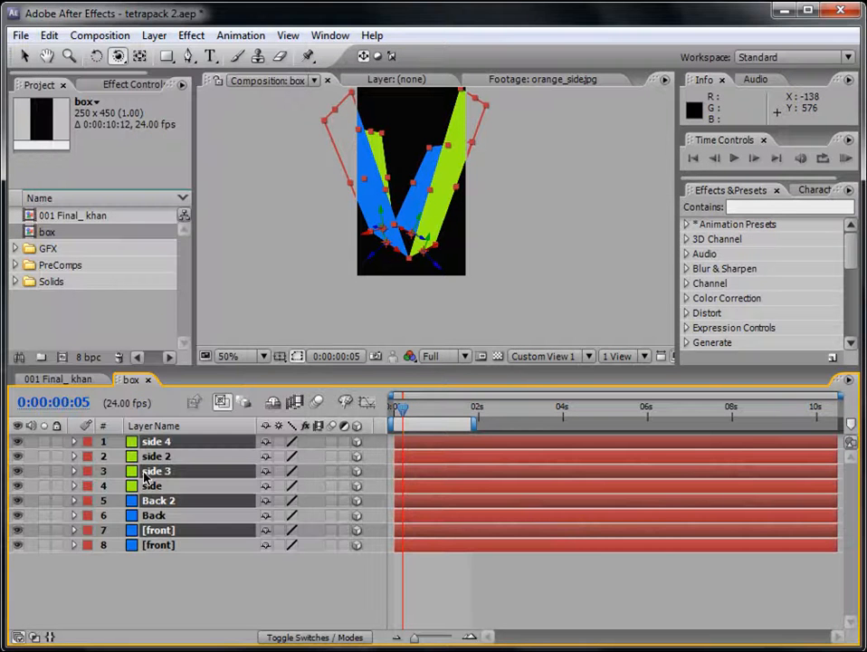
pyautogui.moveTo(152, 473)
pyautogui.mouseDown()
pyautogui.moveTo(161, 459)
pyautogui.moveTo(157, 493)
pyautogui.mouseUp()
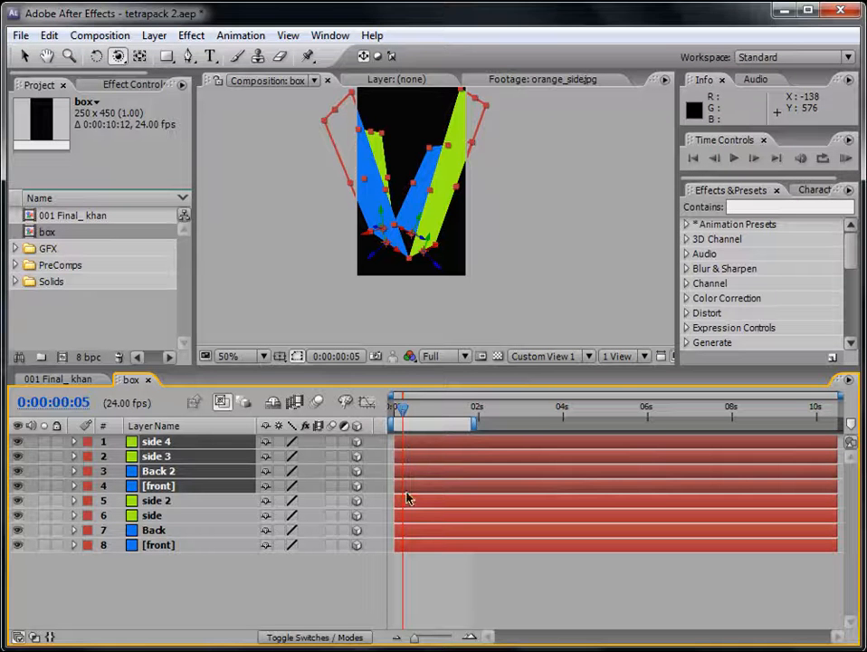
# - Shift the four duplicated layers to start at about 0:00:00:05, checking the offset against the original front layer's XRotation keyframes
pyautogui.moveTo(408, 491); pyautogui.dragTo(422, 490)
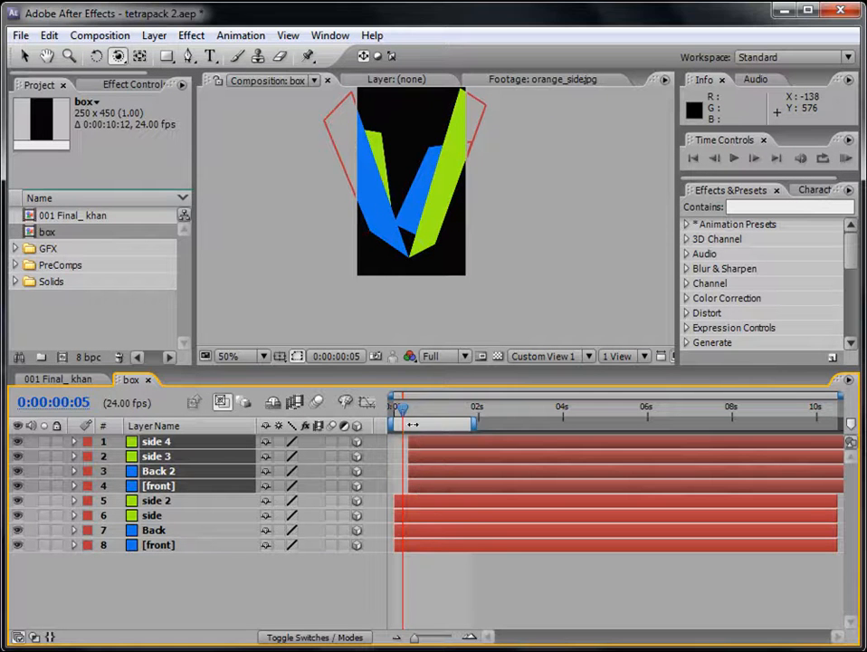
pyautogui.moveTo(403, 412); pyautogui.dragTo(391, 414)
pyautogui.click(410, 543)
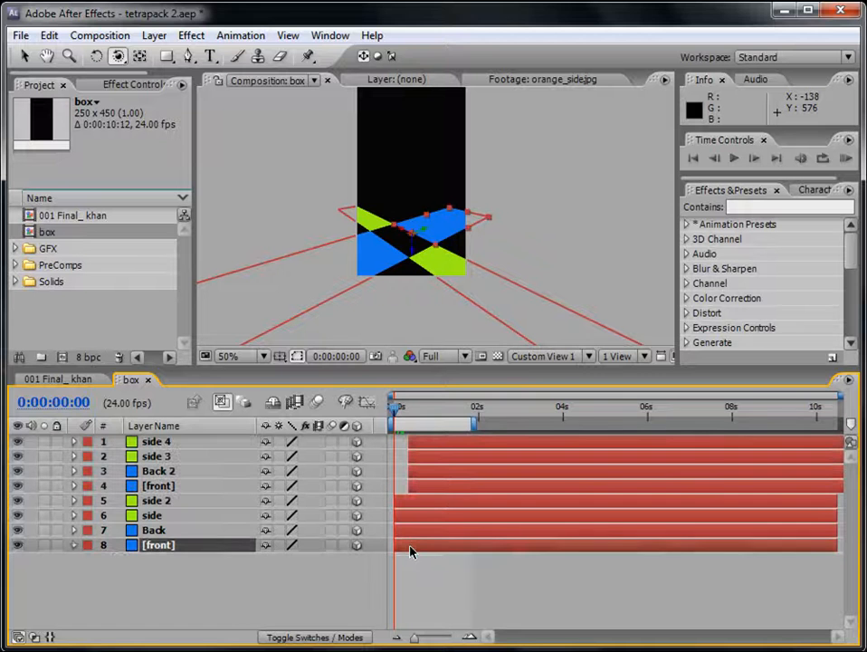
pyautogui.press('u')
pyautogui.moveTo(399, 413); pyautogui.dragTo(410, 416)
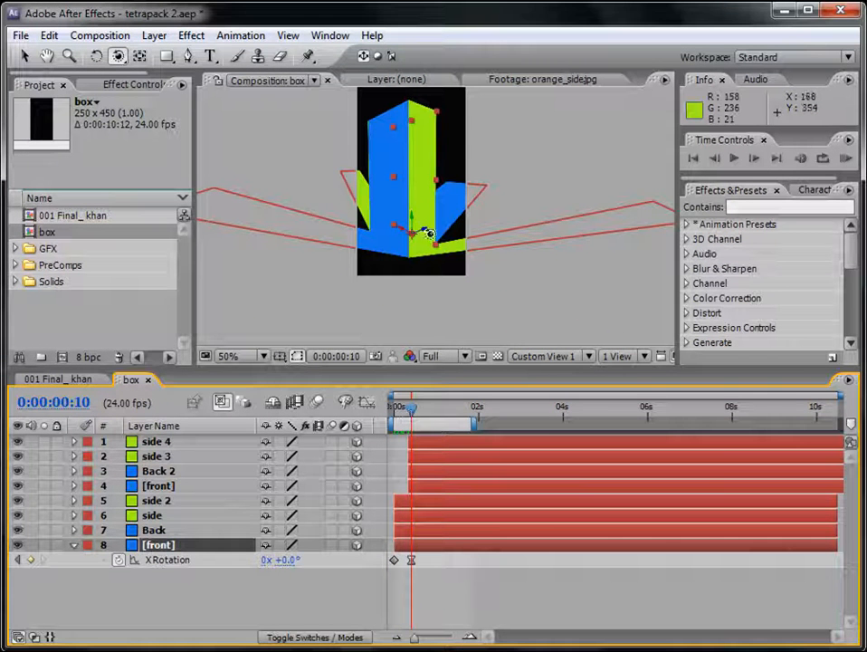
pyautogui.click(433, 485)
pyautogui.keyDown('shift'); pyautogui.click(441, 443); pyautogui.keyUp('shift')
pyautogui.moveTo(444, 443); pyautogui.dragTo(437, 443)
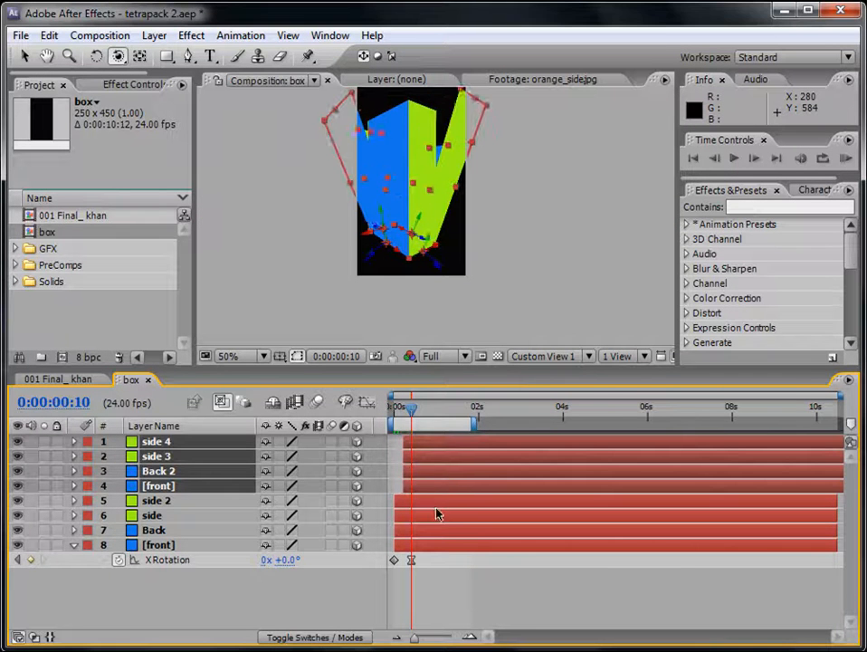
pyautogui.click(459, 481)
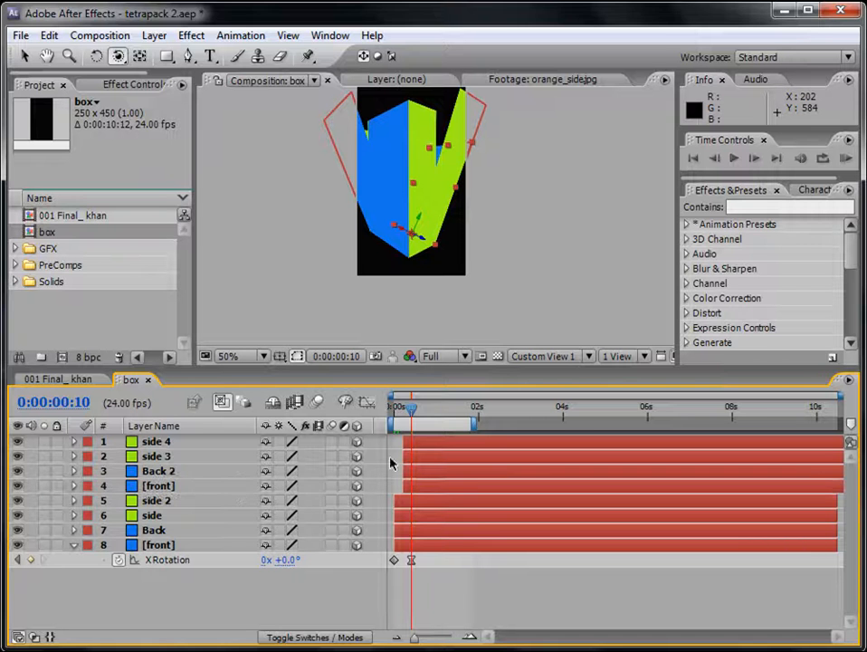
# - View orange_front.jpg, orange_side.jpg and orange_back.jpg from the GFX folder and return to the box composition
pyautogui.click(14, 250)
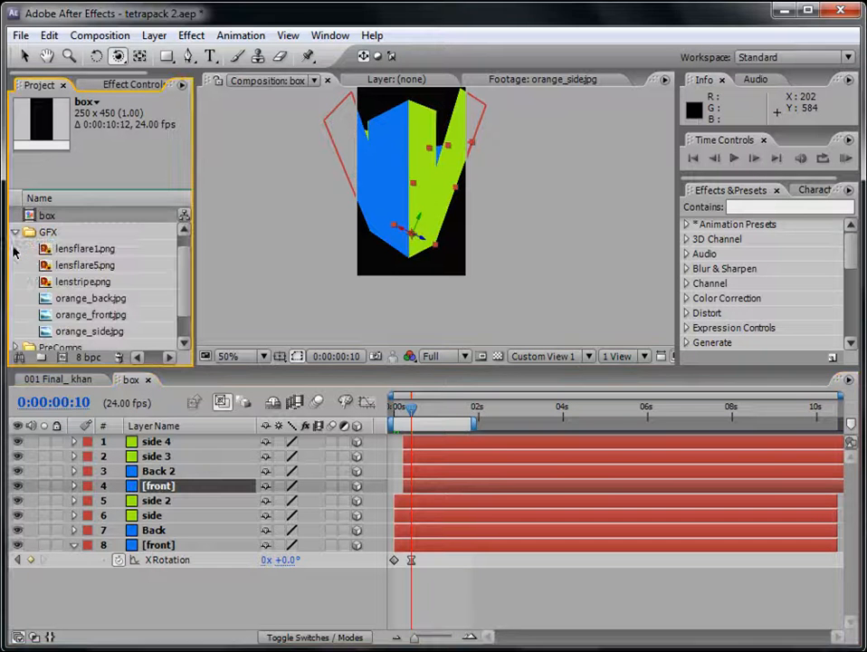
pyautogui.doubleClick(93, 314)
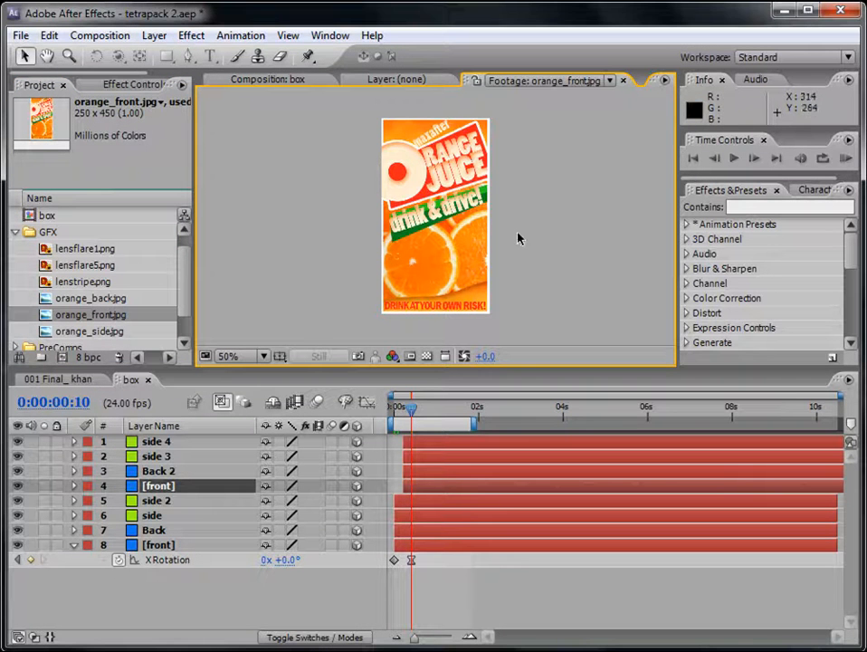
pyautogui.doubleClick(81, 332)
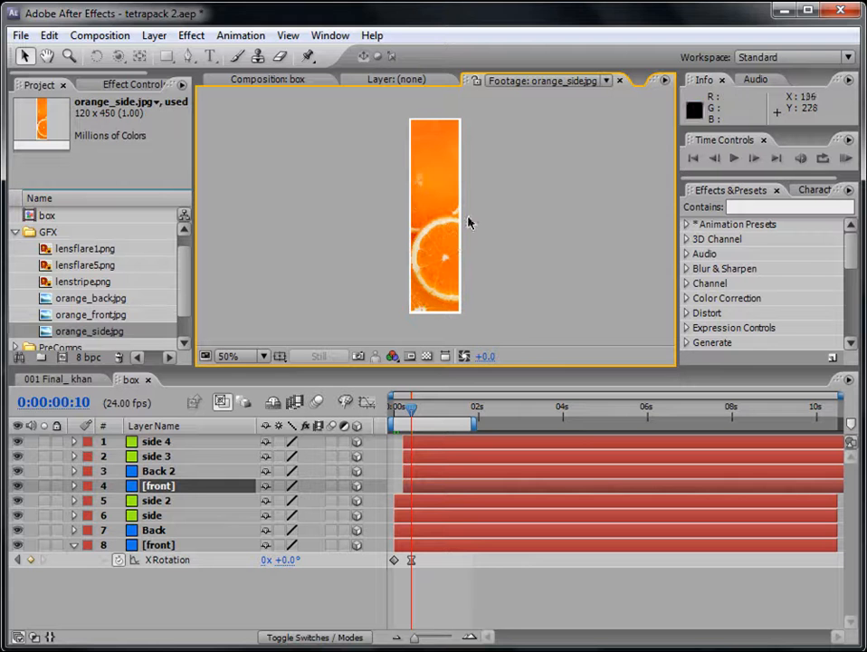
pyautogui.doubleClick(91, 298)
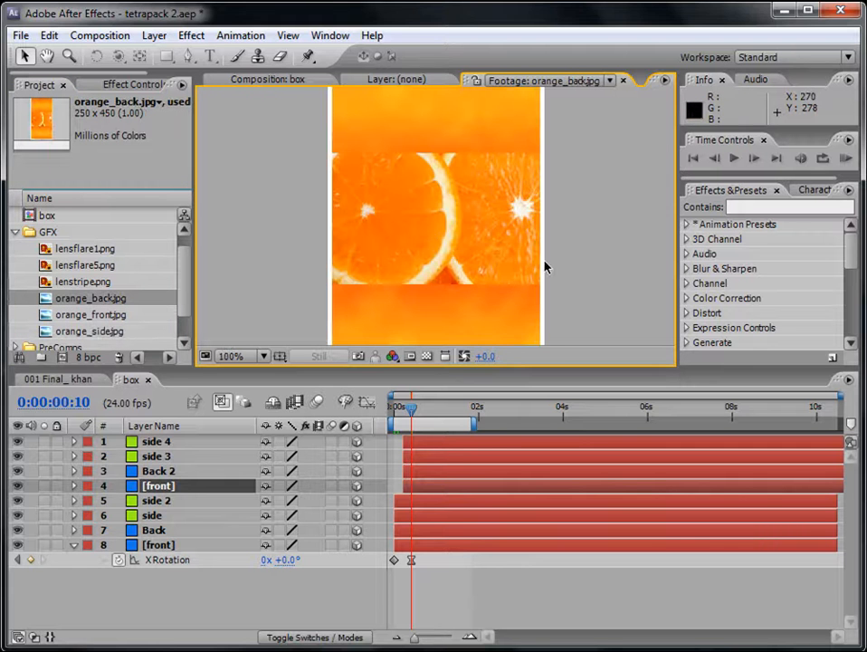
pyautogui.doubleClick(37, 216)
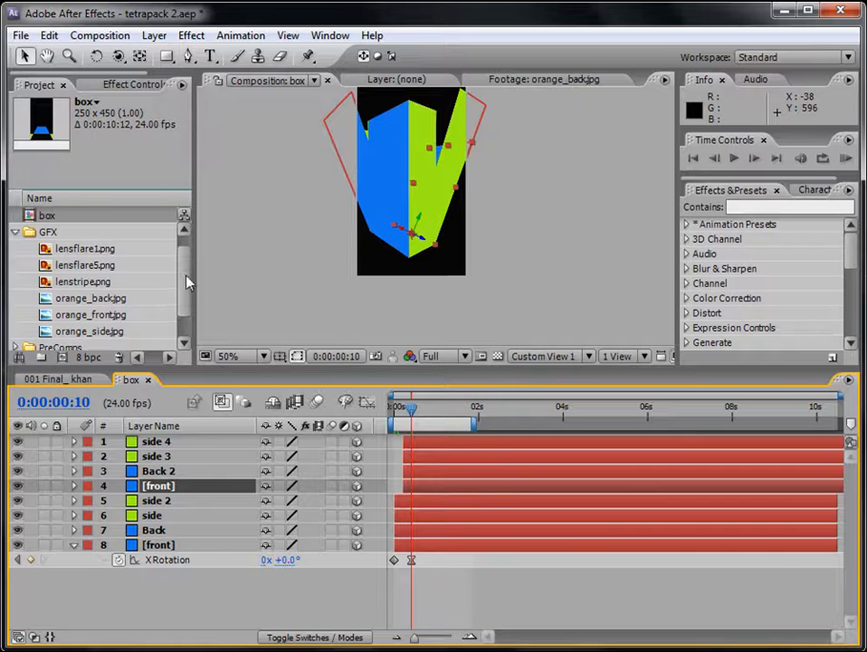
# - Replace the duplicated front layer's source with orange_front.jpg and check the folded panel at 0:00:00:15
pyautogui.moveTo(188, 283); pyautogui.dragTo(185, 296)
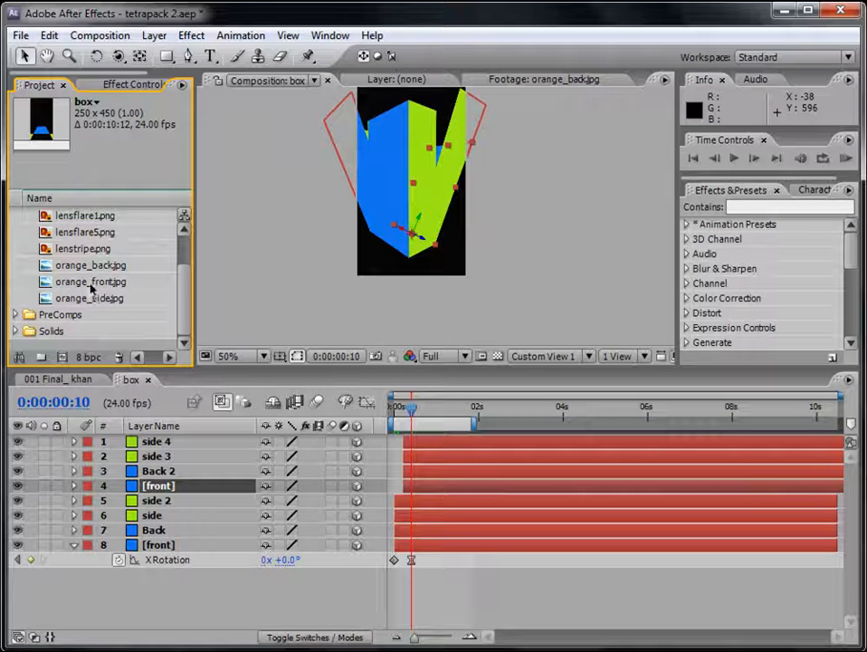
pyautogui.moveTo(90, 285); pyautogui.dragTo(159, 489)
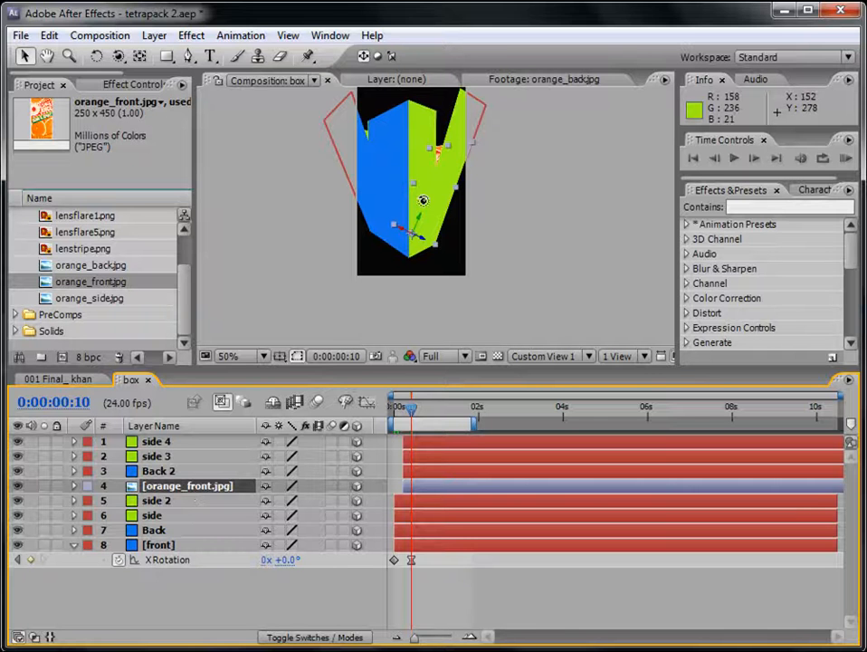
pyautogui.press('c')
pyautogui.moveTo(445, 210); pyautogui.dragTo(323, 294)
pyautogui.click(415, 411)
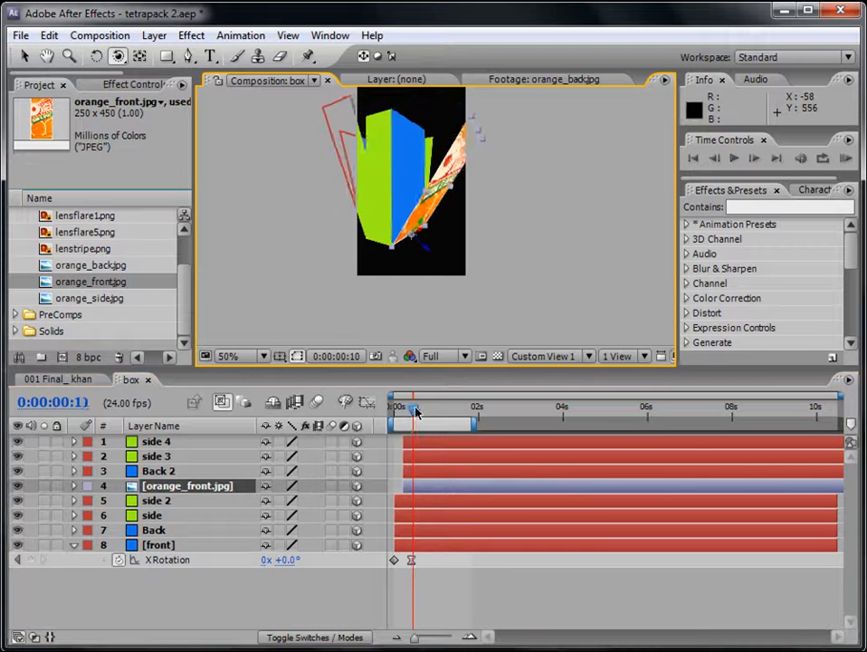
pyautogui.moveTo(415, 411); pyautogui.dragTo(420, 410)
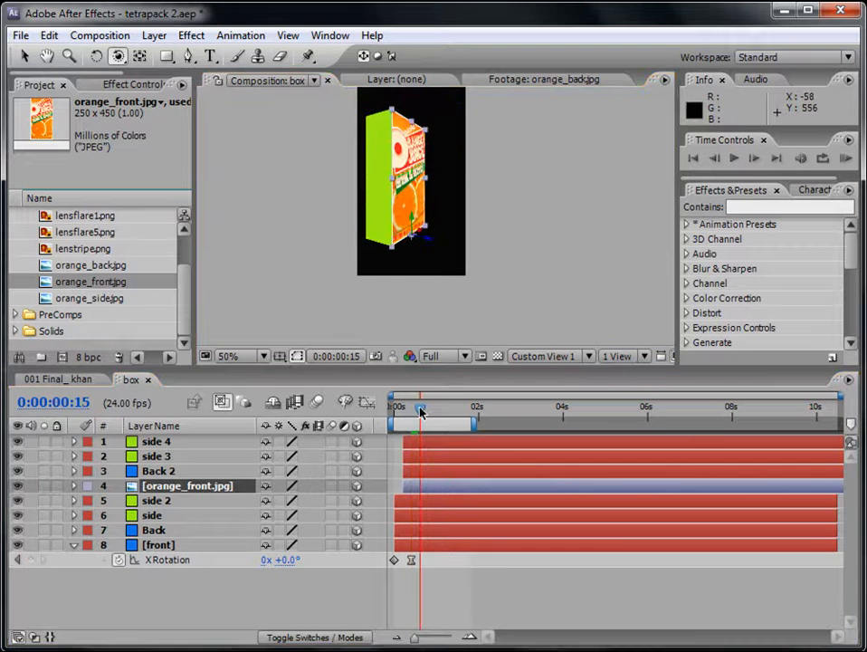
# - Replace the Back 2 layer's source with orange_back.jpg
pyautogui.click(161, 472)
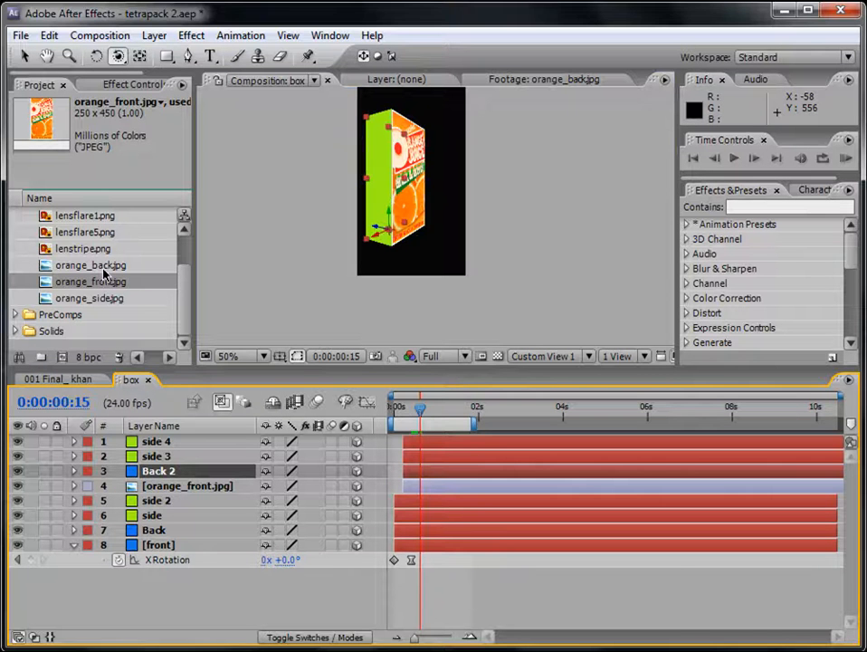
pyautogui.moveTo(105, 271); pyautogui.dragTo(150, 480)
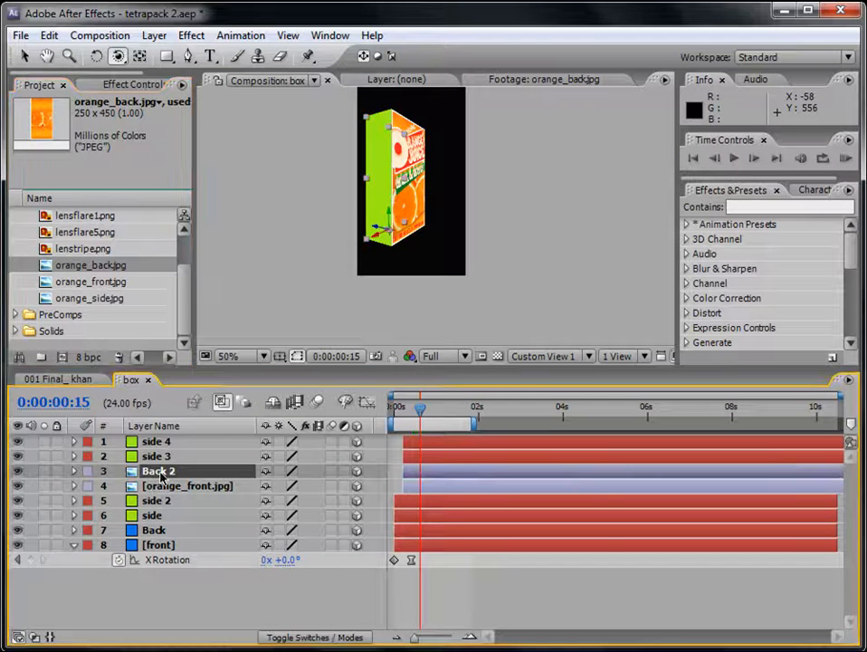
pyautogui.moveTo(402, 210); pyautogui.dragTo(380, 237)
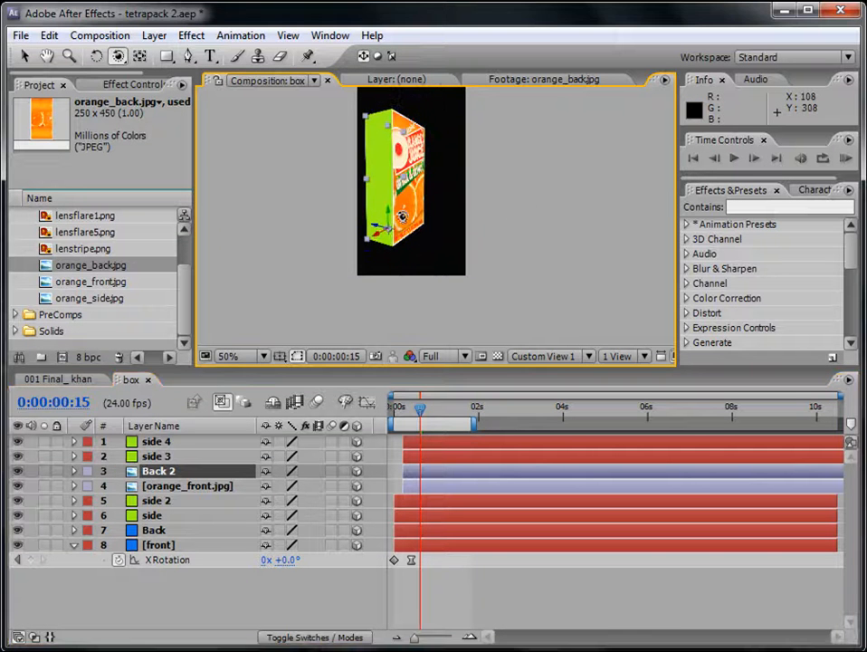
# - Replace the source of both the side 3 and side 4 layers with orange_side.jpg
pyautogui.click(151, 457)
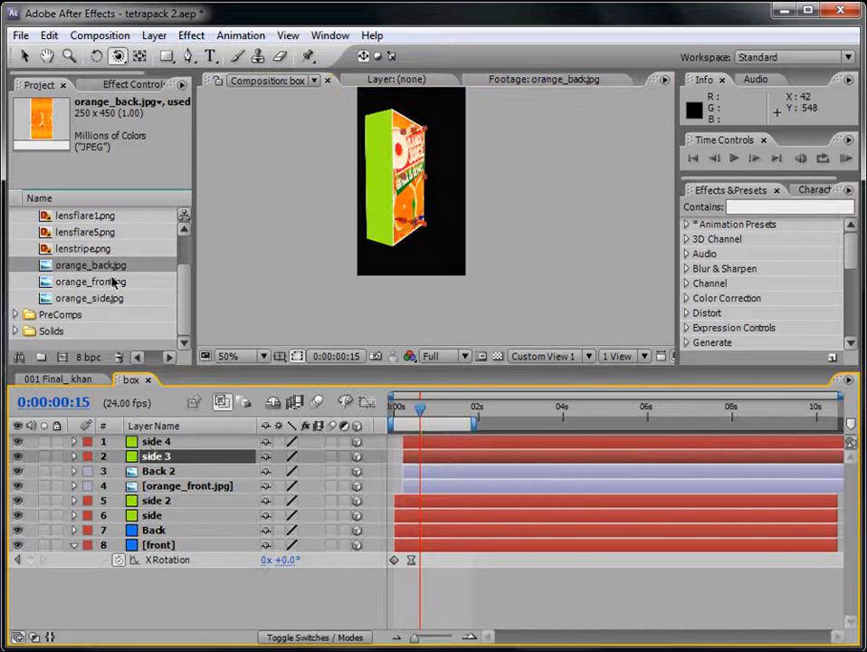
pyautogui.keyDown('shift'); pyautogui.click(155, 442); pyautogui.keyUp('shift')
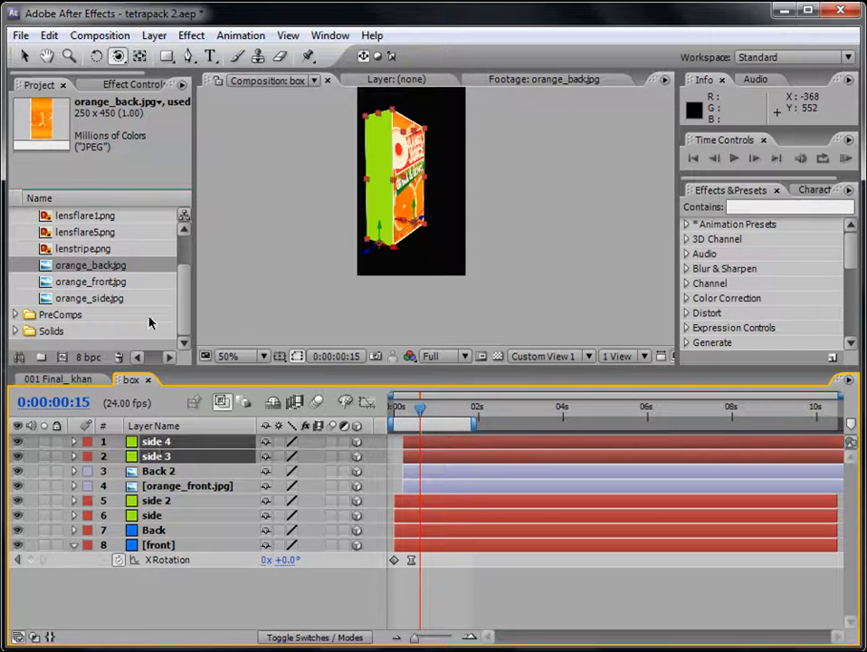
pyautogui.moveTo(107, 302); pyautogui.dragTo(155, 444)
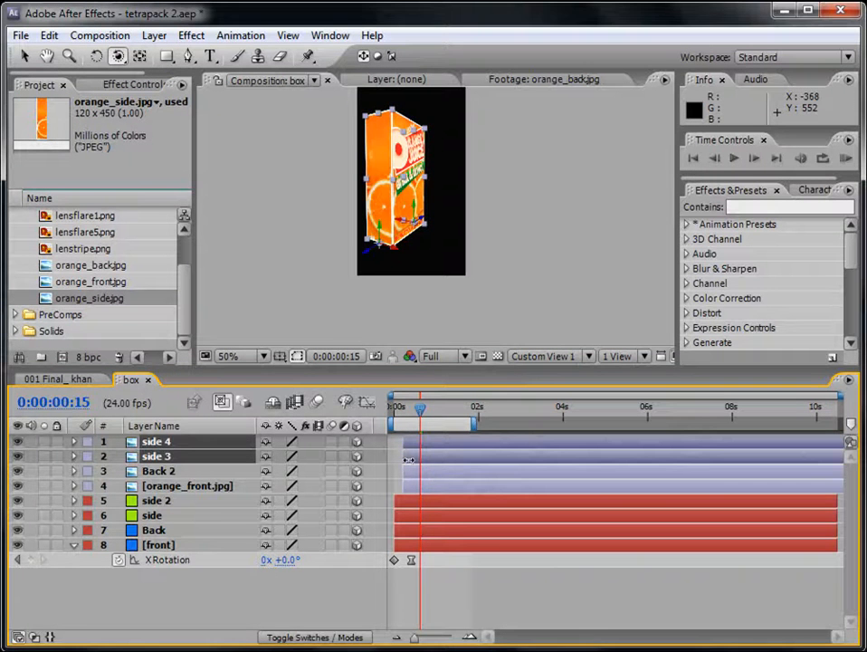
# - Set 0% Opacity keyframes at 0:00:00:10 on the four original solid layers: side 2, side, Back and front
pyautogui.moveTo(392, 412); pyautogui.dragTo(413, 415)
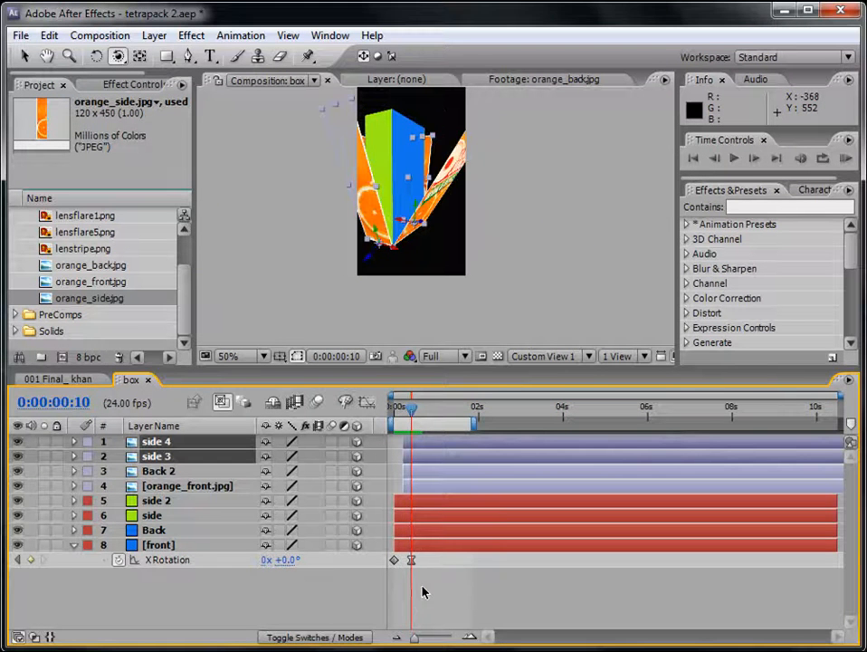
pyautogui.click(417, 548)
pyautogui.keyDown('shift'); pyautogui.click(424, 505); pyautogui.keyUp('shift')
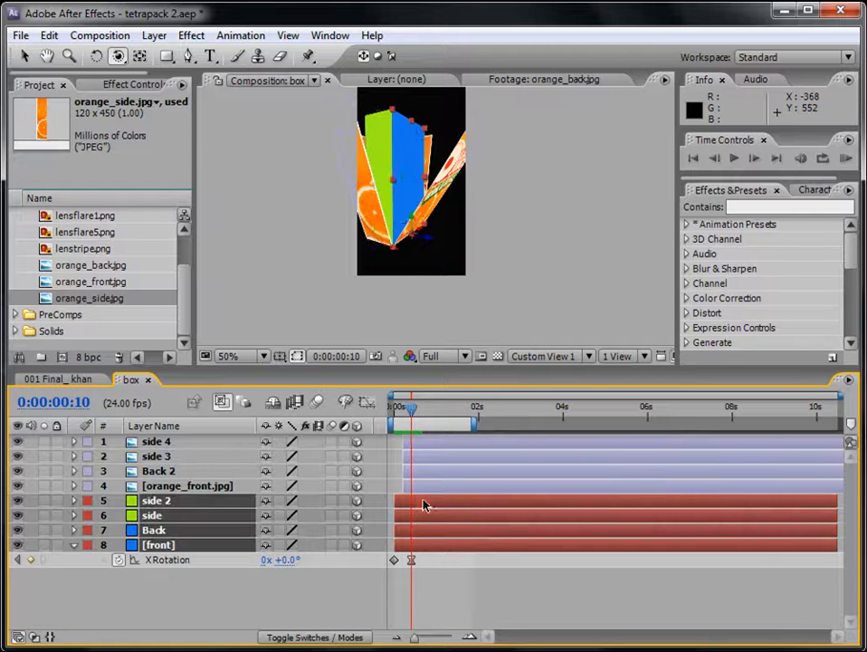
pyautogui.press('t')
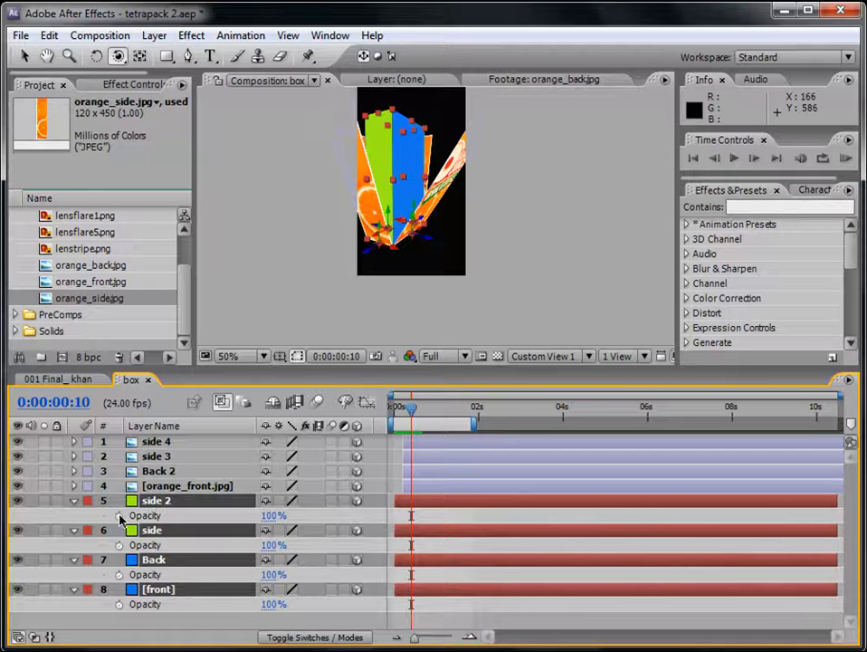
pyautogui.click(270, 515)
pyautogui.write('0')
pyautogui.press('Return')
pyautogui.click(119, 516)
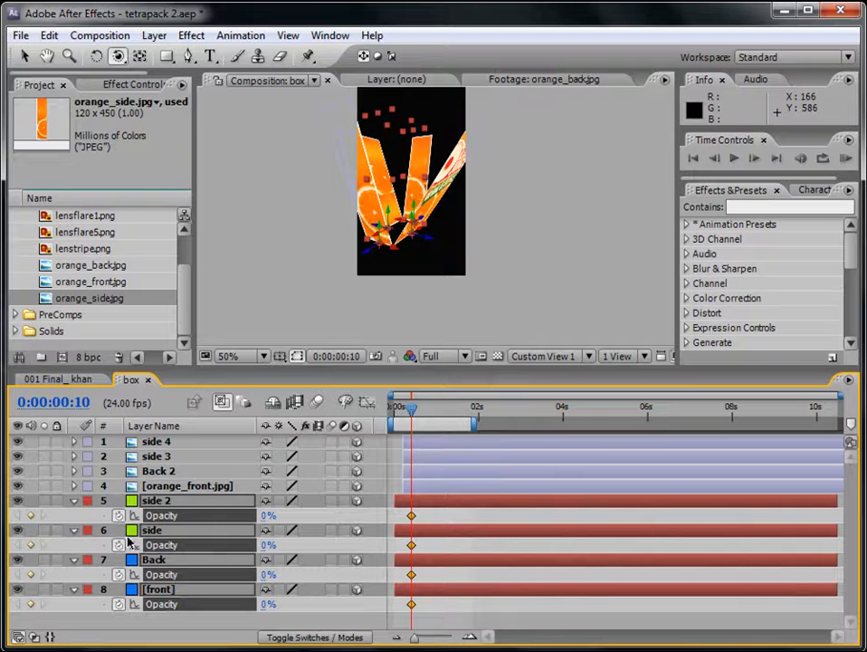
# - Set the four solid layers' Opacity to 100% at 0:00:00:00 so they fade out
pyautogui.moveTo(412, 410); pyautogui.dragTo(388, 412)
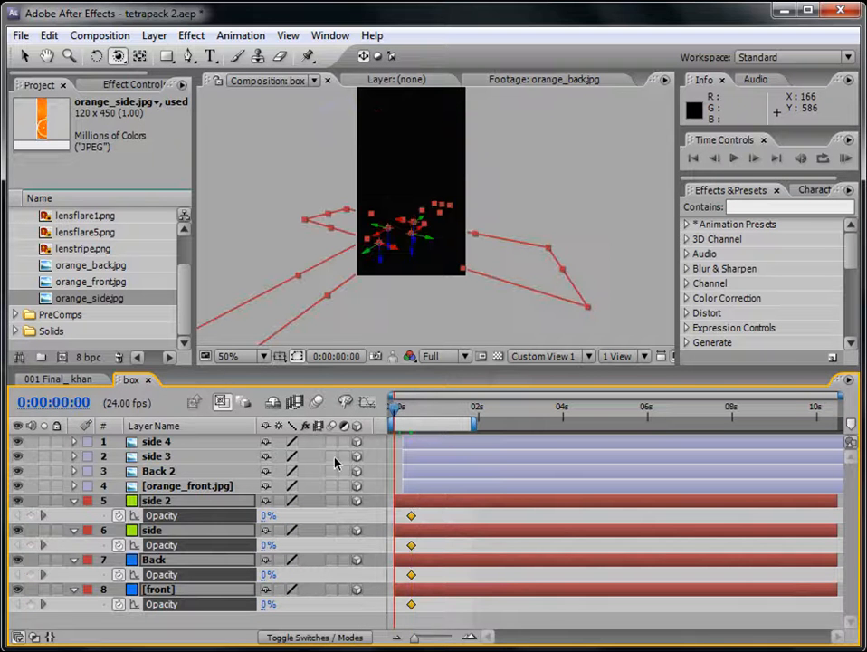
pyautogui.click(268, 516)
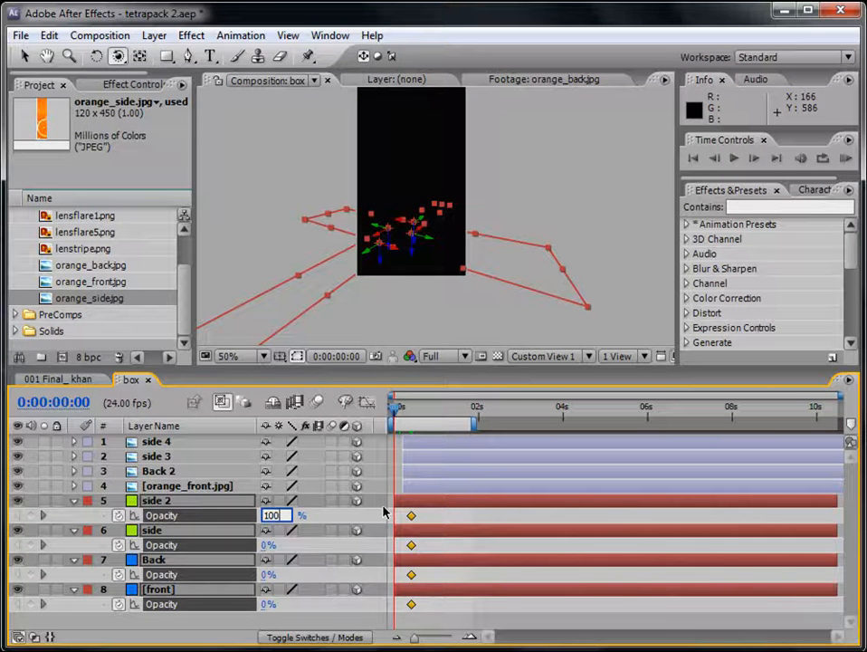
pyautogui.write('100')
pyautogui.press('Return')
# - Scrub the opening frames to check the fade from solid to textured panels, and collapse the solid layers' Opacity properties
pyautogui.moveTo(392, 412); pyautogui.dragTo(405, 415)
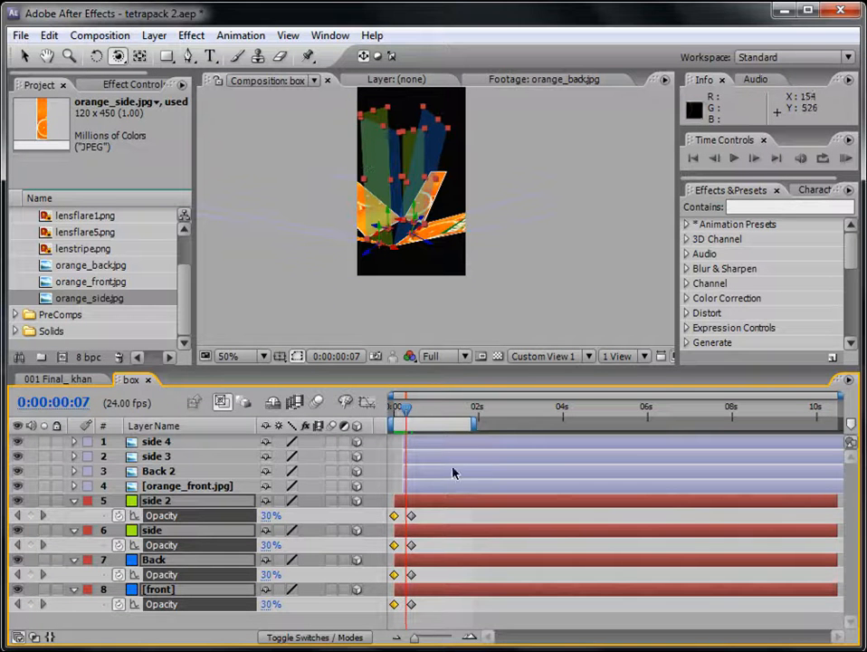
pyautogui.scroll(1, 406, 239)
pyautogui.press('space')
pyautogui.moveTo(412, 199); pyautogui.dragTo(476, 305)
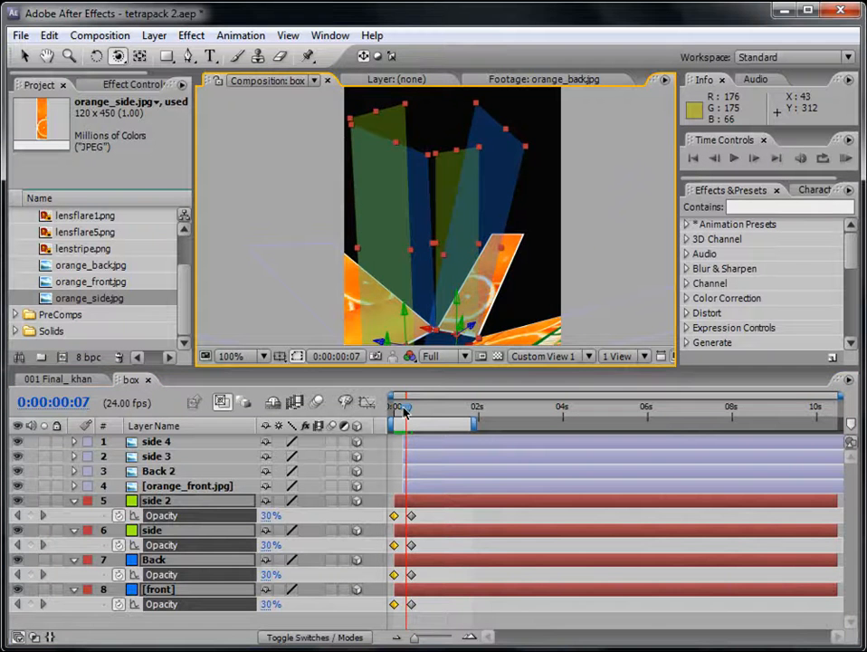
pyautogui.moveTo(406, 412)
pyautogui.mouseDown()
pyautogui.moveTo(424, 413)
pyautogui.moveTo(404, 413)
pyautogui.mouseUp()
pyautogui.click(74, 501)
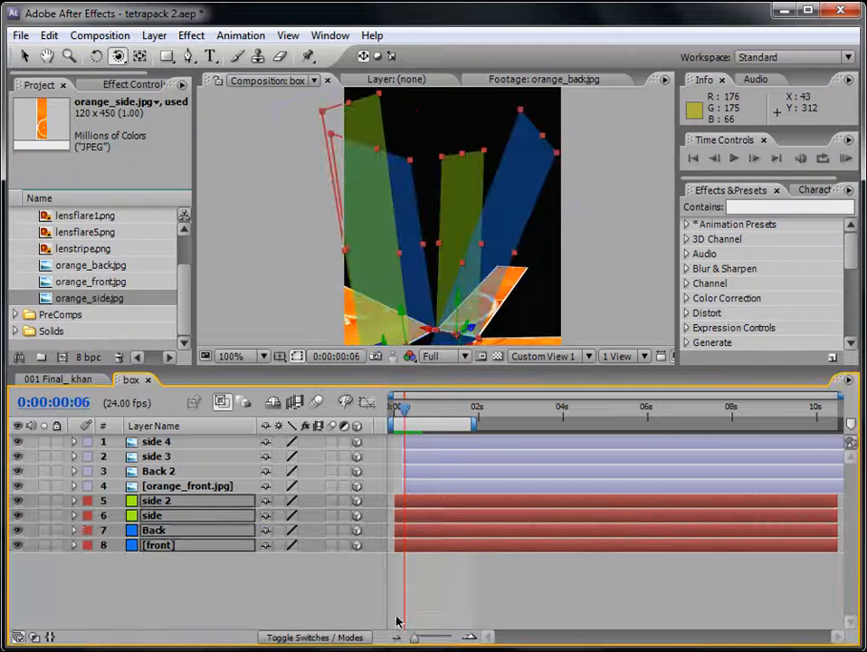
# - Find the Fill effect by searching for "fill" and apply it to the side 2 layer with an orange colour
pyautogui.click(397, 620)
pyautogui.click(748, 208)
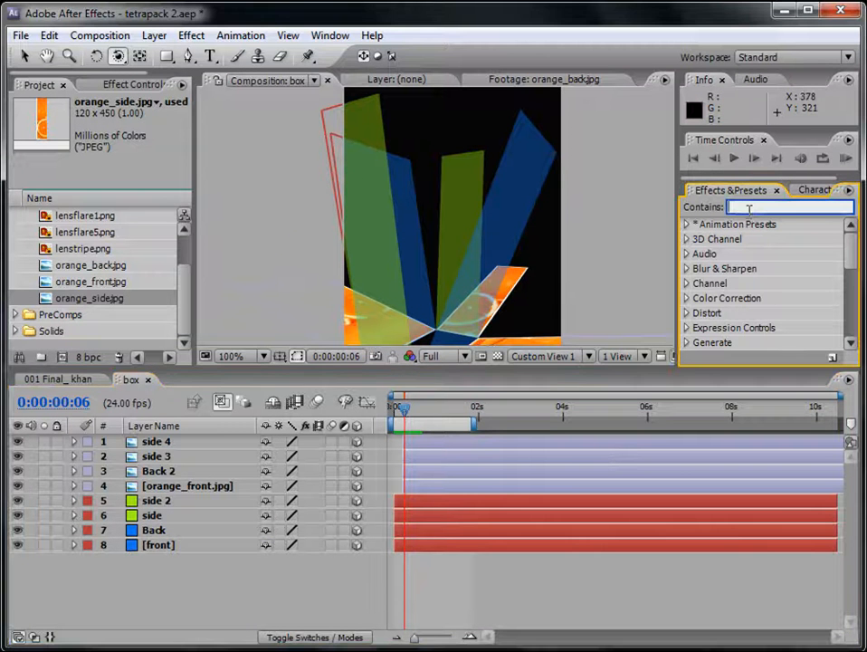
pyautogui.click(332, 38)
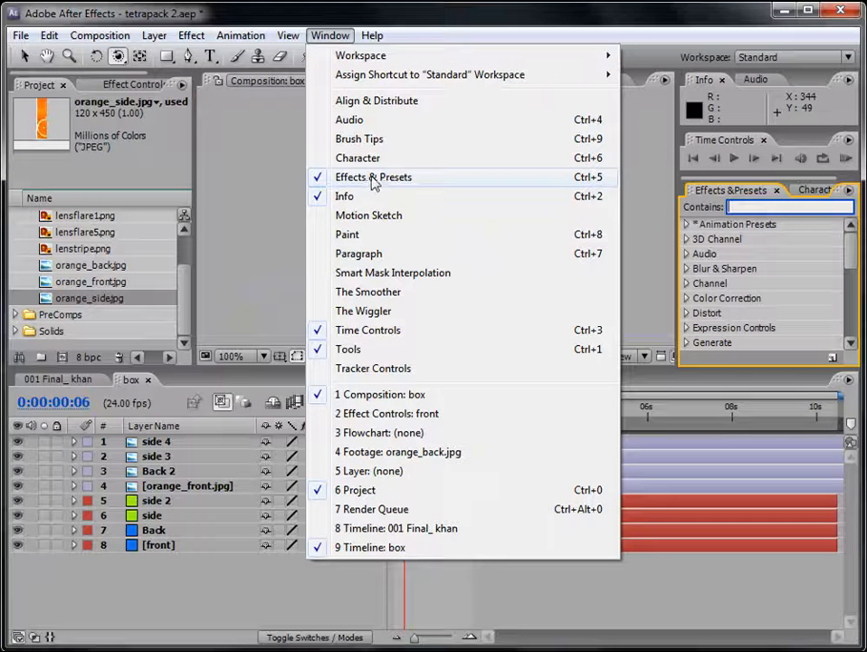
pyautogui.click(629, 14)
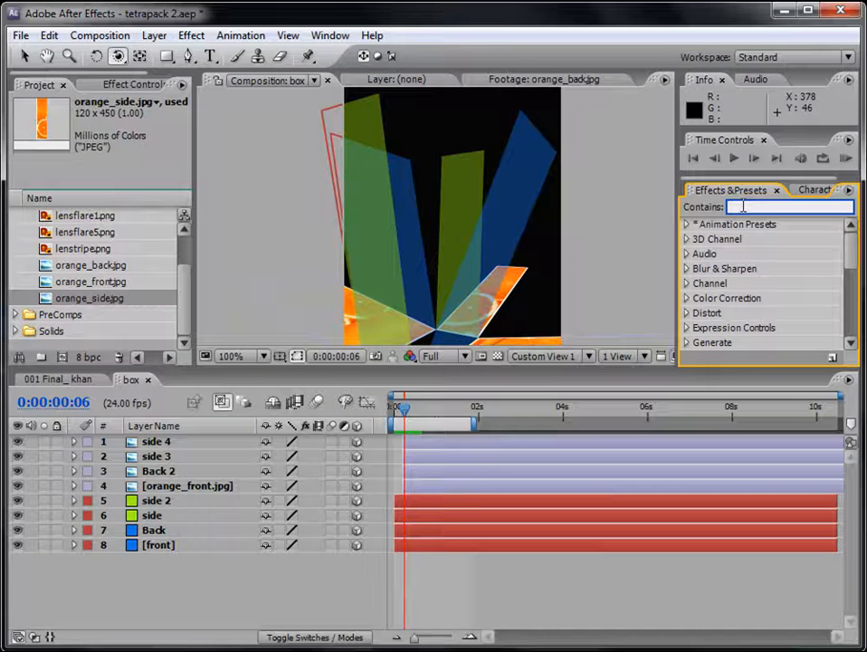
pyautogui.write('fill')
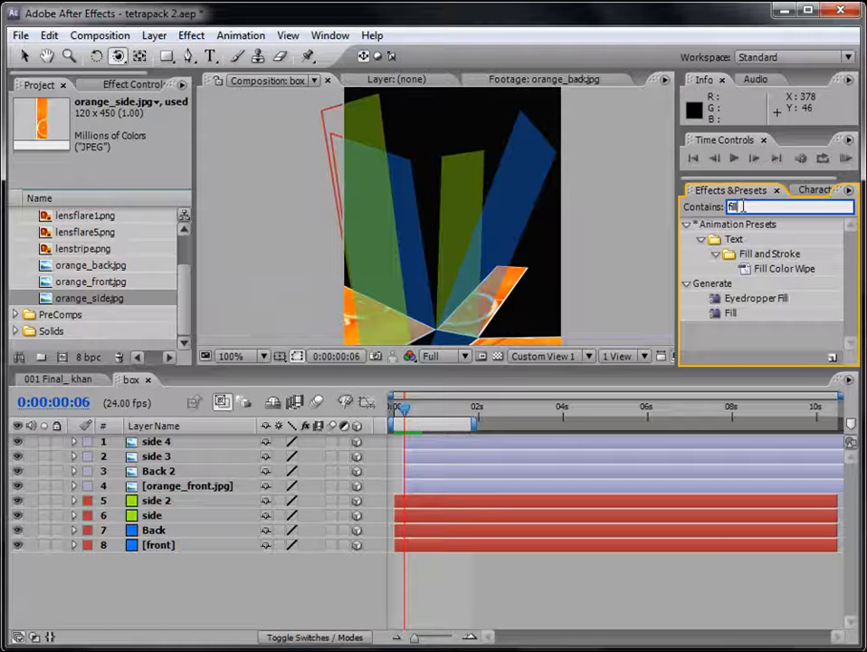
pyautogui.click(730, 314)
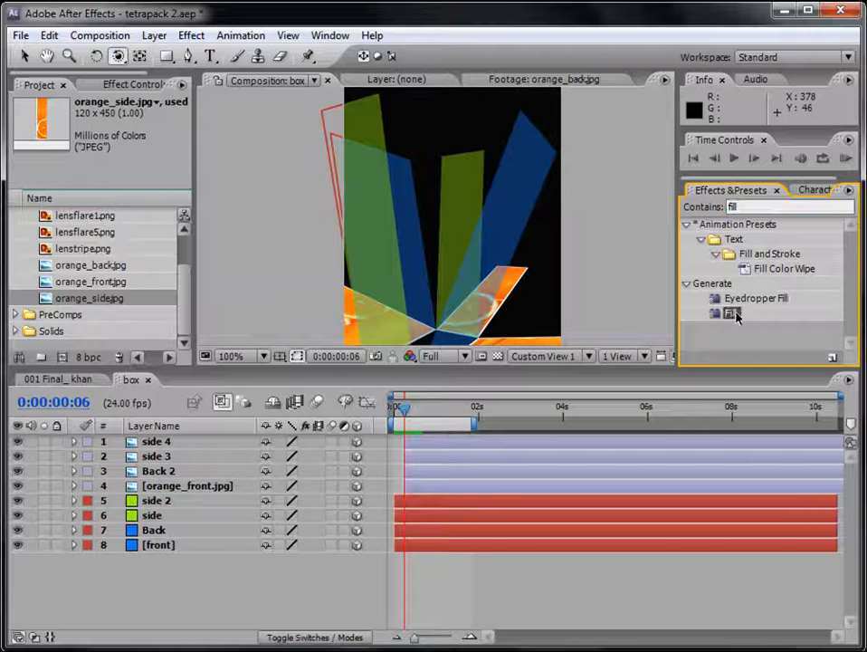
pyautogui.moveTo(738, 314); pyautogui.dragTo(488, 619)
pyautogui.click(97, 177)
pyautogui.click(637, 417)
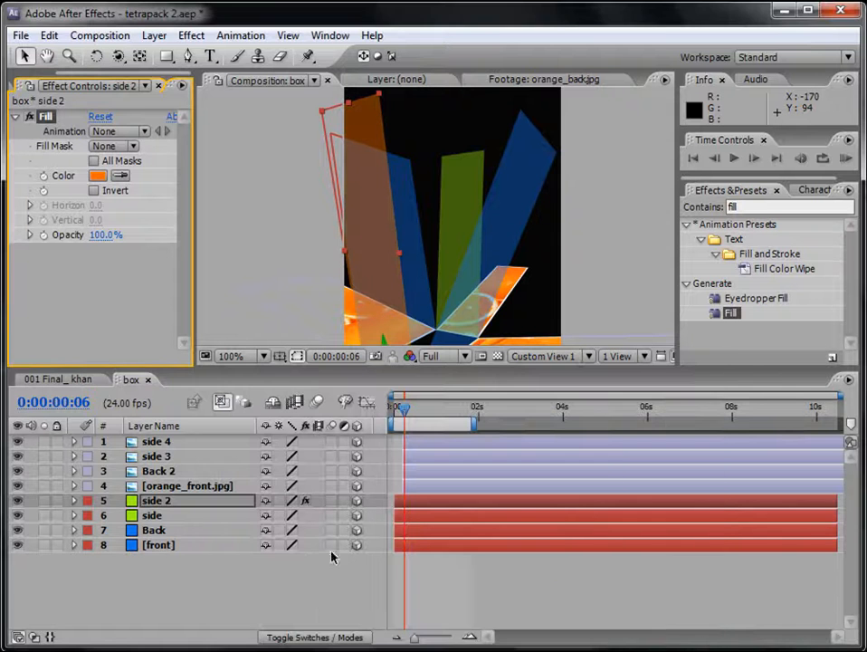
# - Apply the Fill effect to the side layer and set its colour to orange, FF6000
pyautogui.click(748, 315)
pyautogui.moveTo(732, 314); pyautogui.dragTo(512, 516)
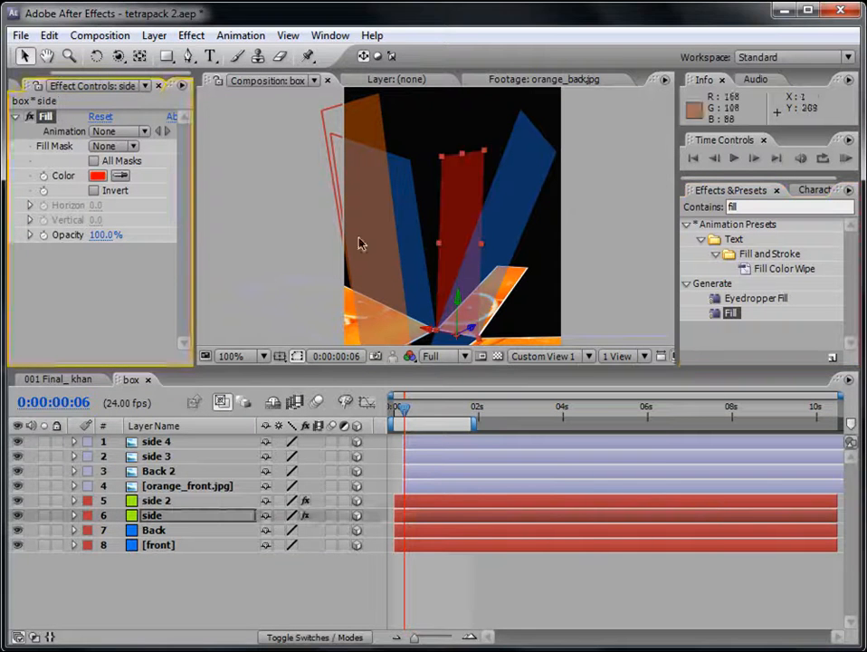
pyautogui.click(97, 176)
pyautogui.click(486, 620)
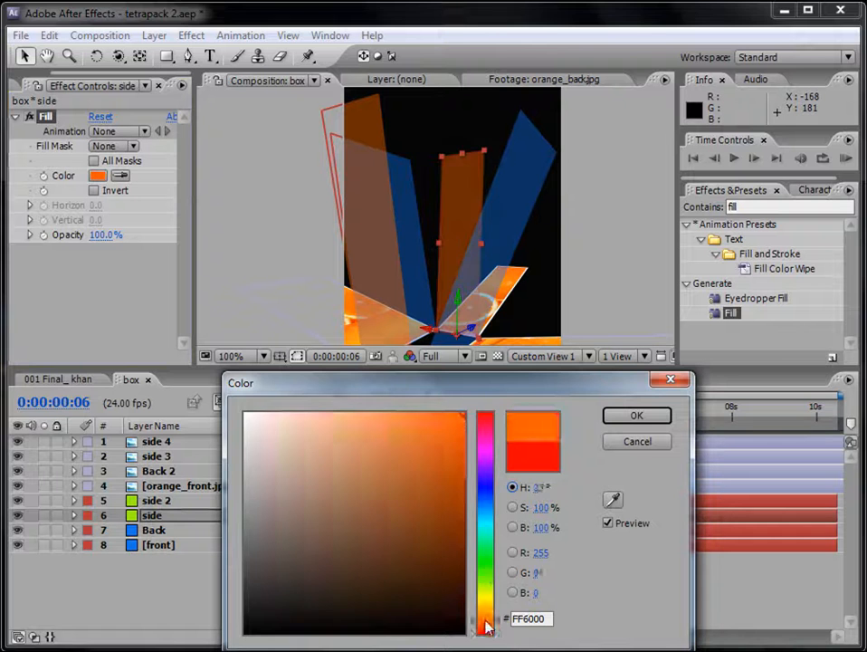
pyautogui.click(636, 415)
# - Apply the Fill effect to the Back layer and change its colour to a lighter orange
pyautogui.moveTo(735, 315); pyautogui.dragTo(497, 533)
pyautogui.click(97, 176)
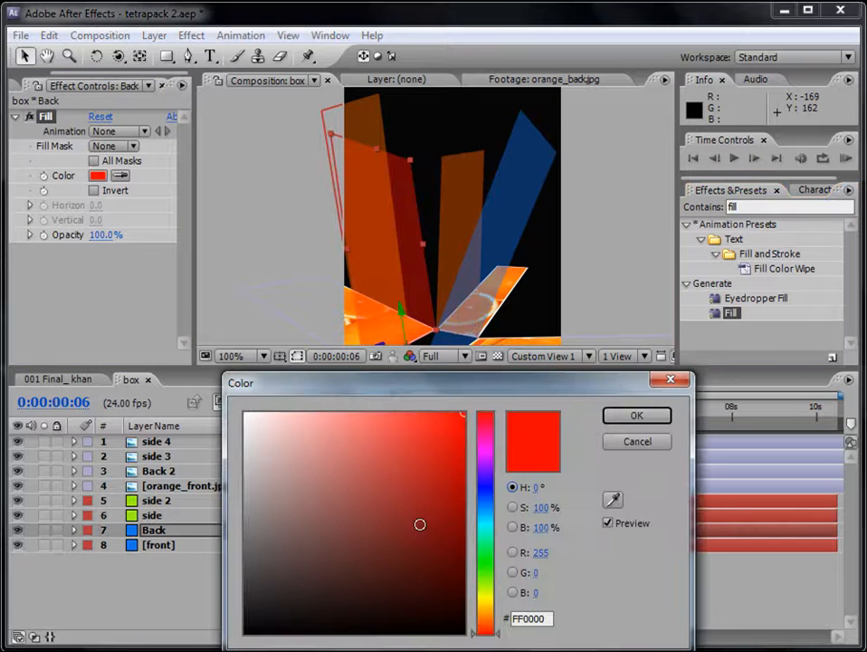
pyautogui.click(486, 619)
pyautogui.click(638, 416)
# - Apply the Fill effect to the front solid layer and change its colour to light orange
pyautogui.moveTo(731, 312); pyautogui.dragTo(453, 547)
pyautogui.click(97, 176)
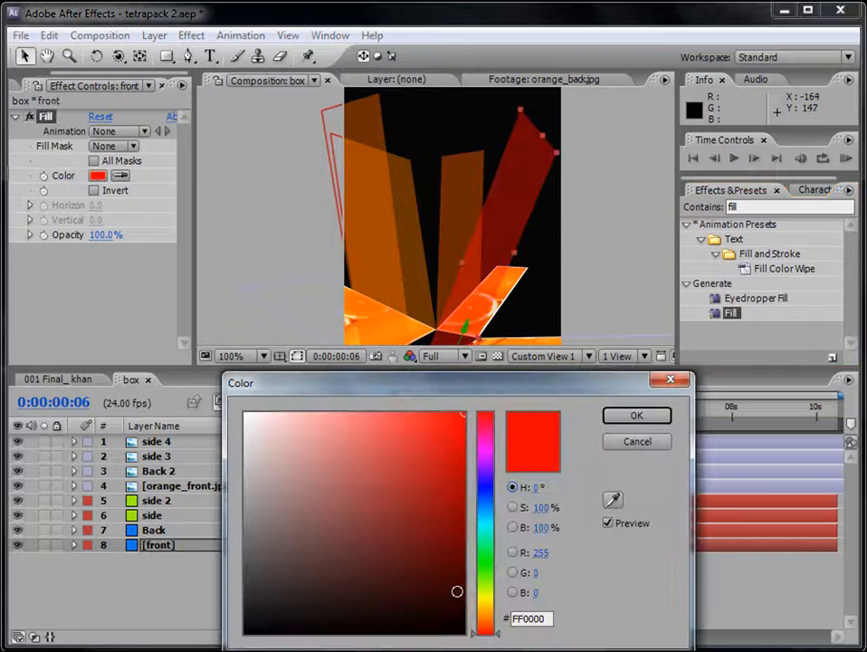
pyautogui.click(486, 616)
pyautogui.click(637, 424)
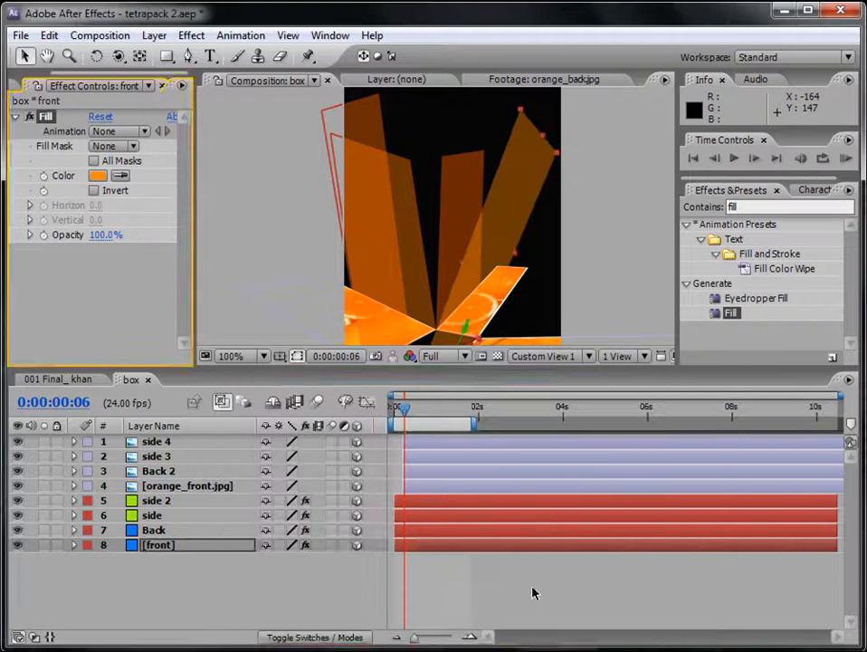
# - Scrub the opening frames to check the recoloured panels, stopping at 0:00:00:05 with the carton base in view
pyautogui.click(395, 410)
pyautogui.moveTo(395, 410)
pyautogui.mouseDown()
pyautogui.moveTo(435, 416)
pyautogui.moveTo(384, 409)
pyautogui.moveTo(403, 410)
pyautogui.mouseUp()
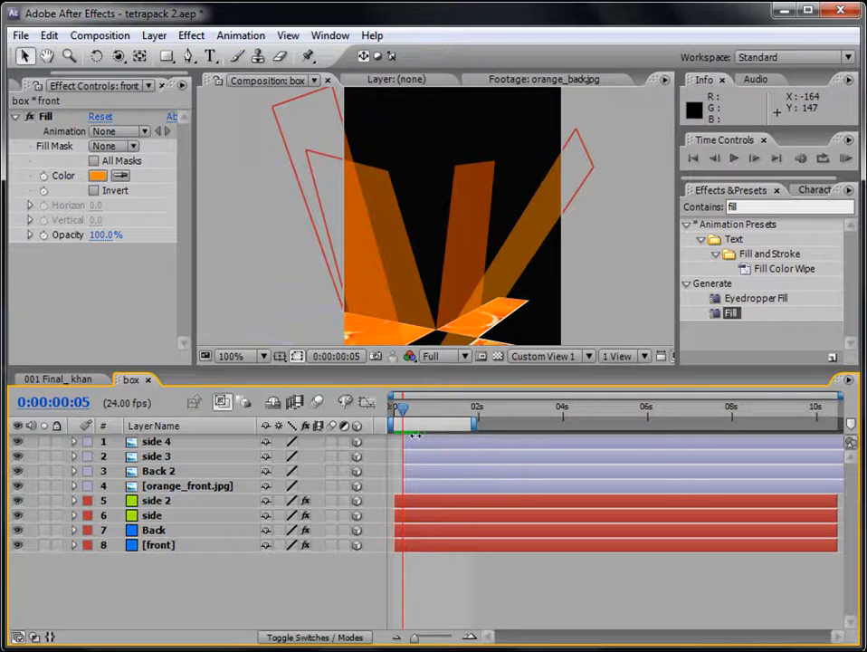
pyautogui.press('h')
pyautogui.moveTo(465, 300); pyautogui.dragTo(456, 188)
pyautogui.press('v')
pyautogui.moveTo(404, 411); pyautogui.dragTo(401, 409)
# - Set 0% Opacity keyframes at 0:00:00:05 on the four textured layers: side 4, side 3, Back 2 and orange_front.jpg
pyautogui.click(428, 486)
pyautogui.keyDown('shift'); pyautogui.click(434, 443); pyautogui.keyUp('shift')
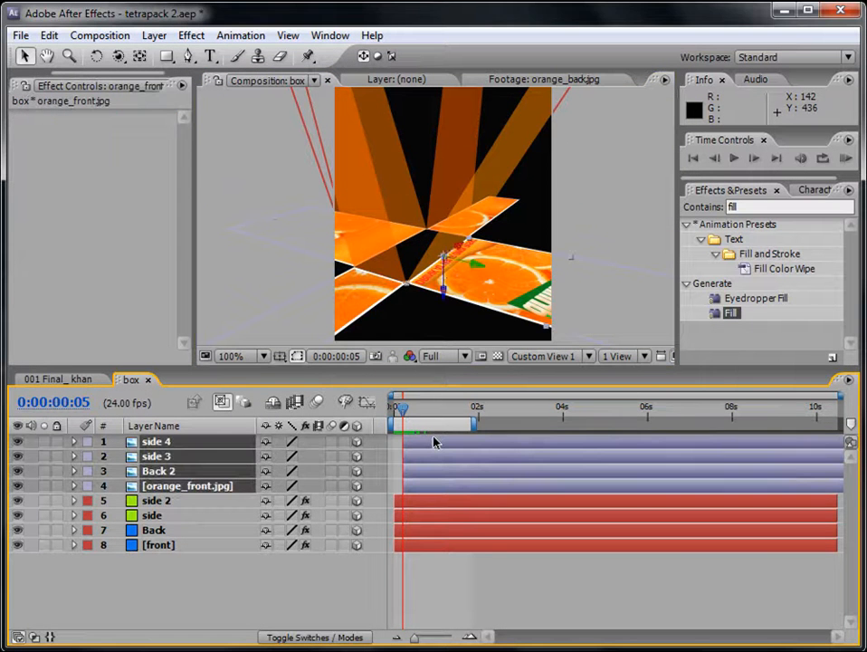
pyautogui.press('t')
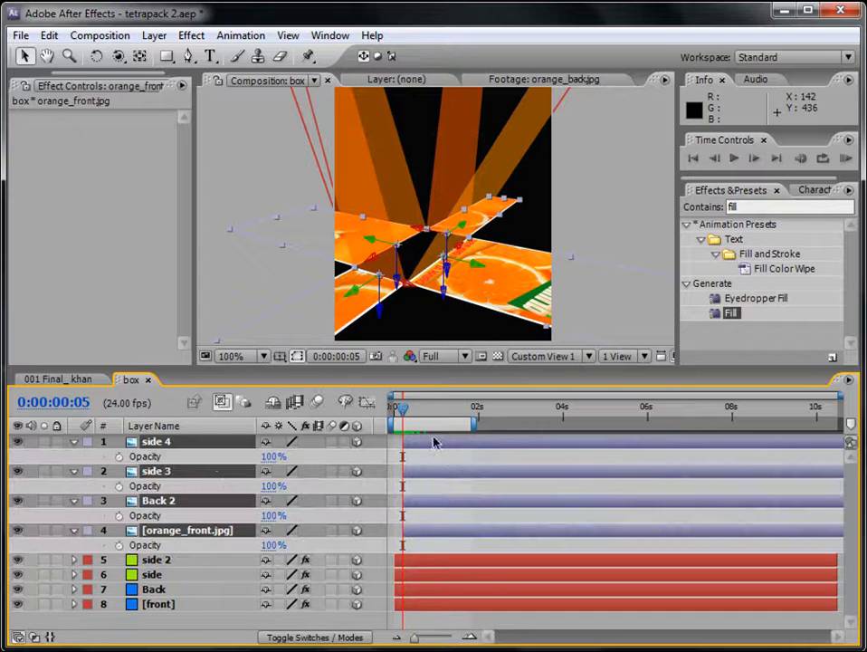
pyautogui.click(270, 456)
pyautogui.write('0')
pyautogui.press('Return')
pyautogui.click(118, 457)
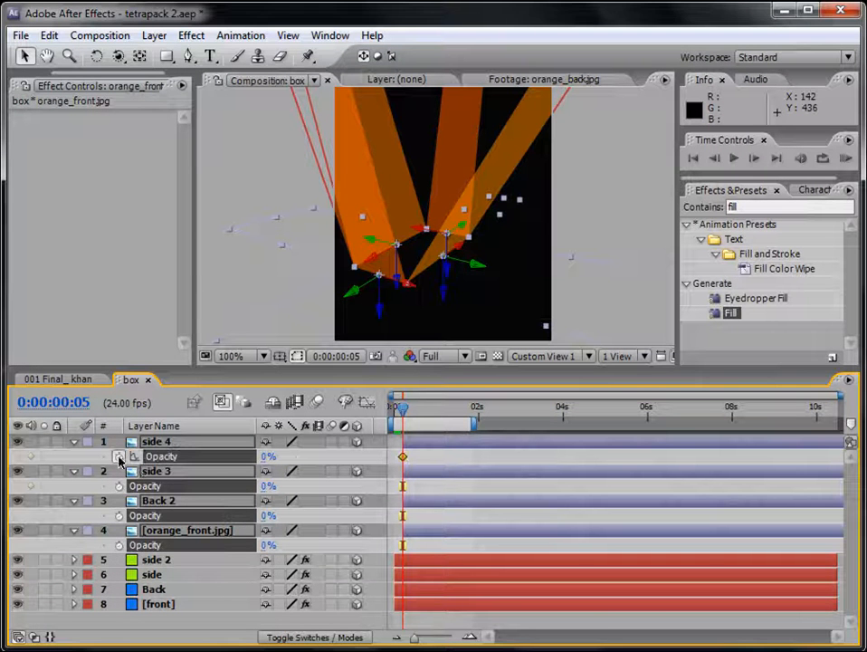
pyautogui.click(119, 486)
pyautogui.click(118, 515)
pyautogui.click(119, 545)
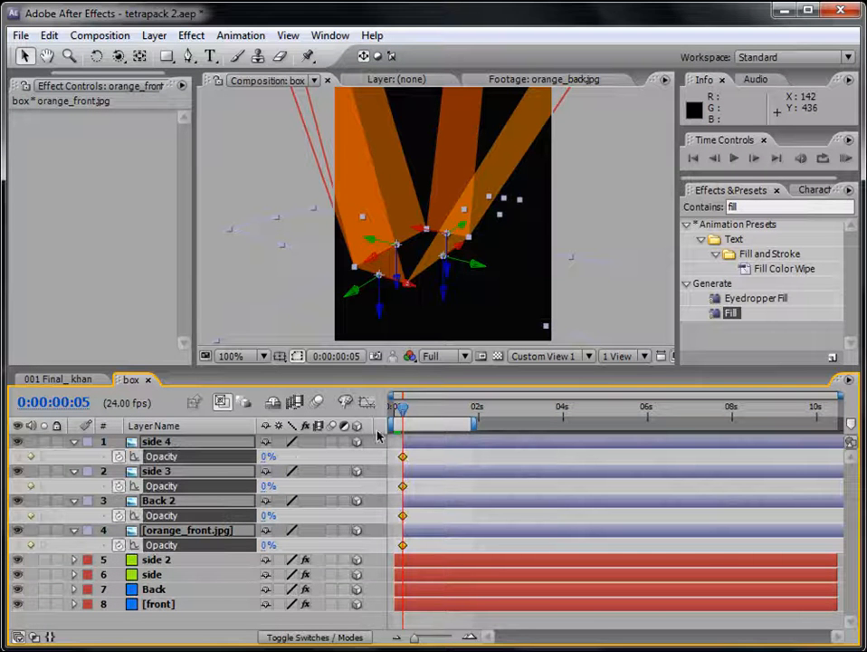
# - Set the four textured layers' Opacity to 100% at 0:00:00:08 so they fade in over three frames
pyautogui.click(754, 159)
pyautogui.click(755, 159)
pyautogui.click(754, 159)
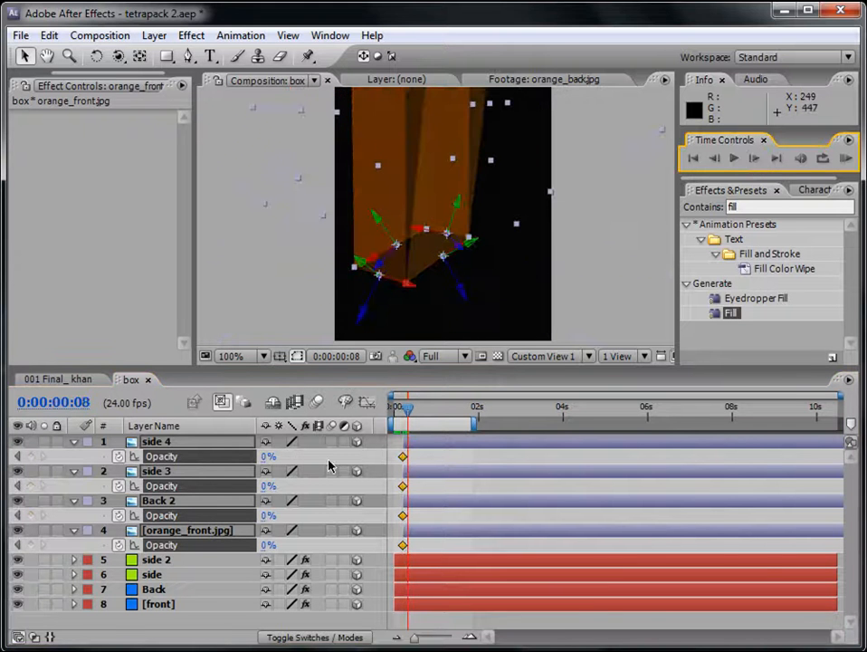
pyautogui.moveTo(264, 456); pyautogui.dragTo(556, 454)
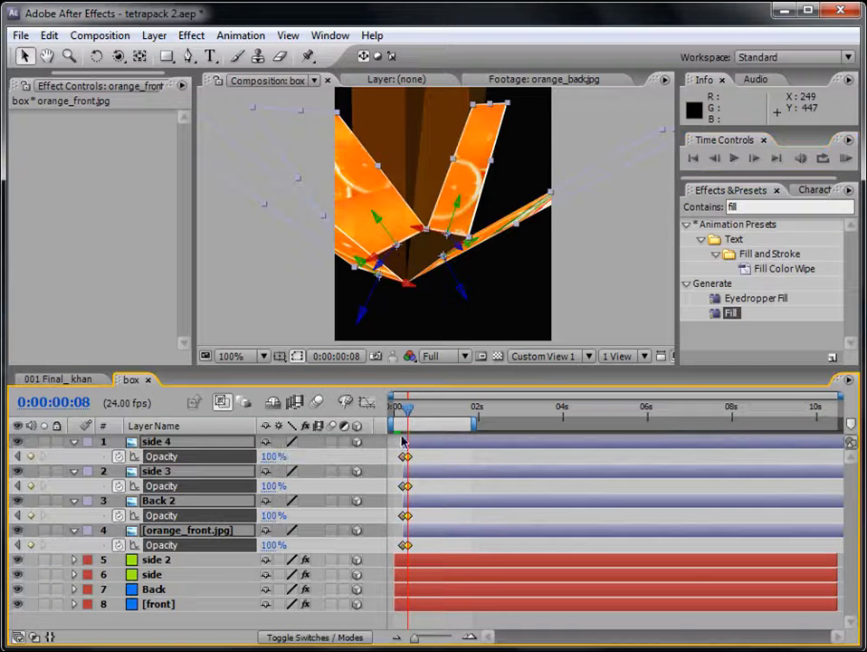
# - Preview the carton folding with its fades, collapse the textured layers' Opacity properties, and move to 0:00:00:18
pyautogui.press(',')
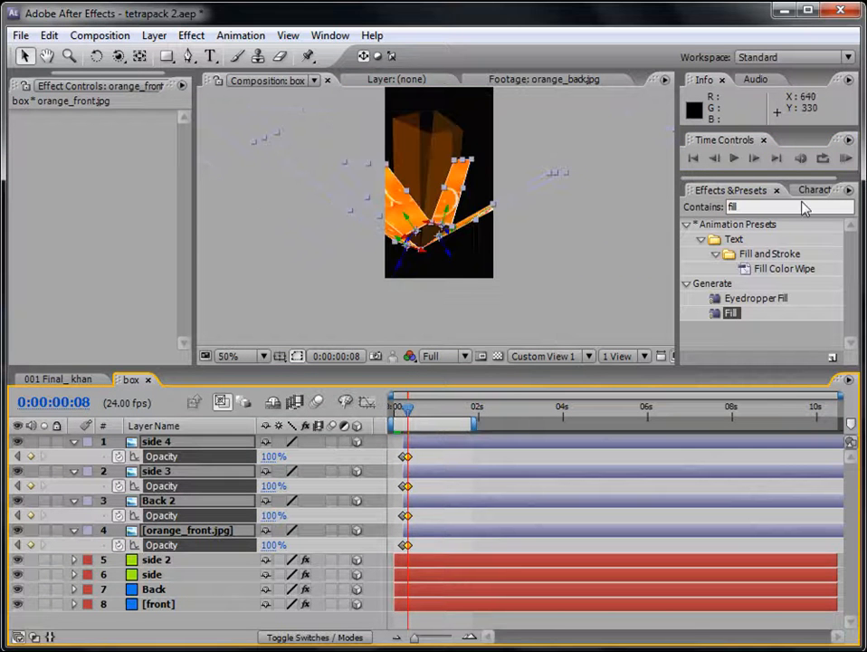
pyautogui.click(845, 158)
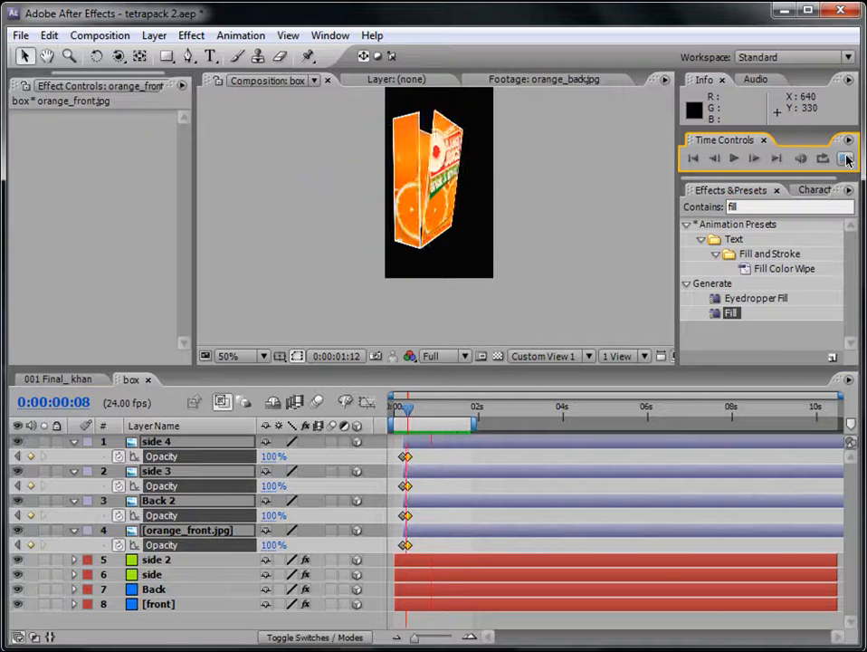
pyautogui.press('space')
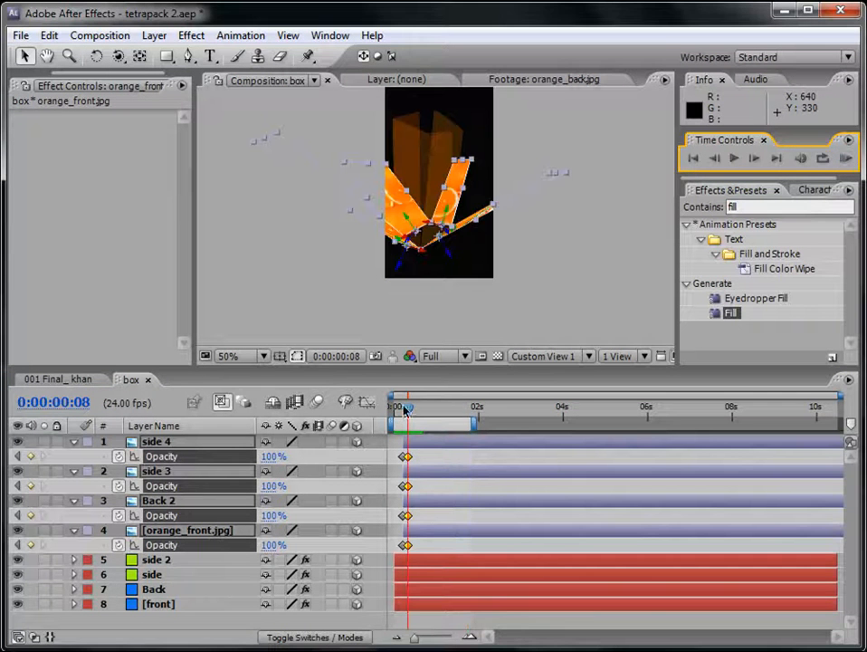
pyautogui.click(74, 442)
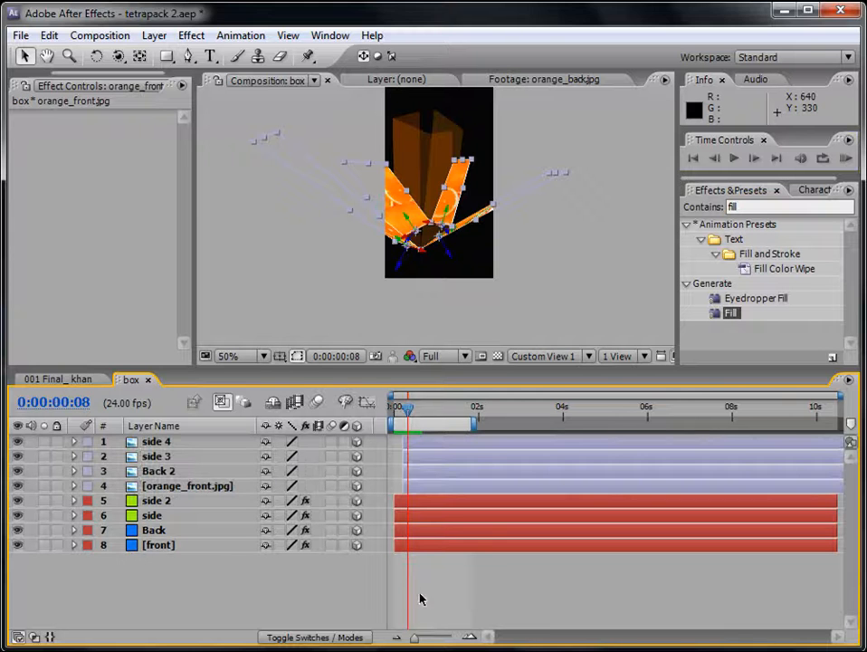
pyautogui.click(444, 589)
pyautogui.moveTo(412, 415); pyautogui.dragTo(425, 413)
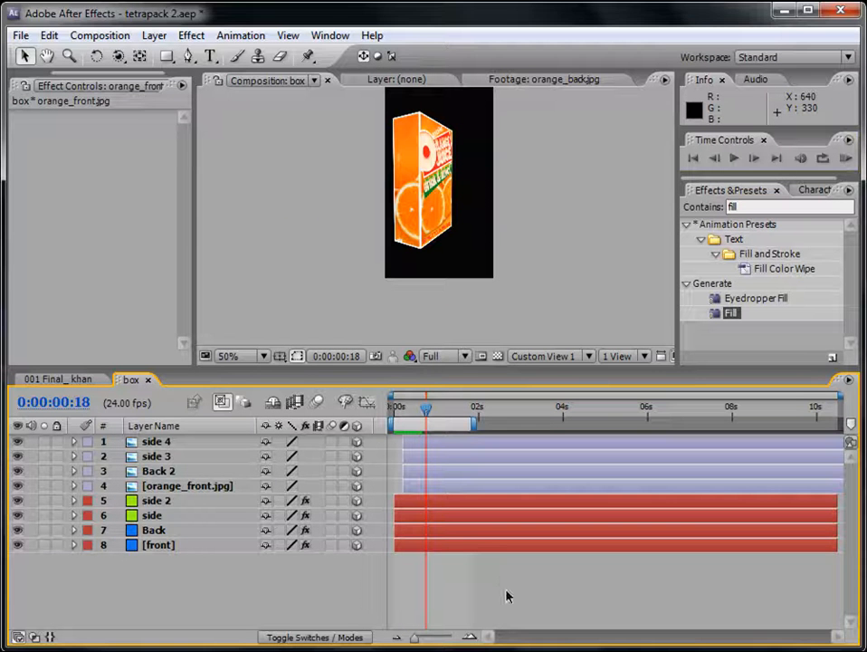
# - Close the effect controls, widen the project area, collapse the GFX folder and select the box composition
pyautogui.moveTo(193, 124); pyautogui.dragTo(234, 124)
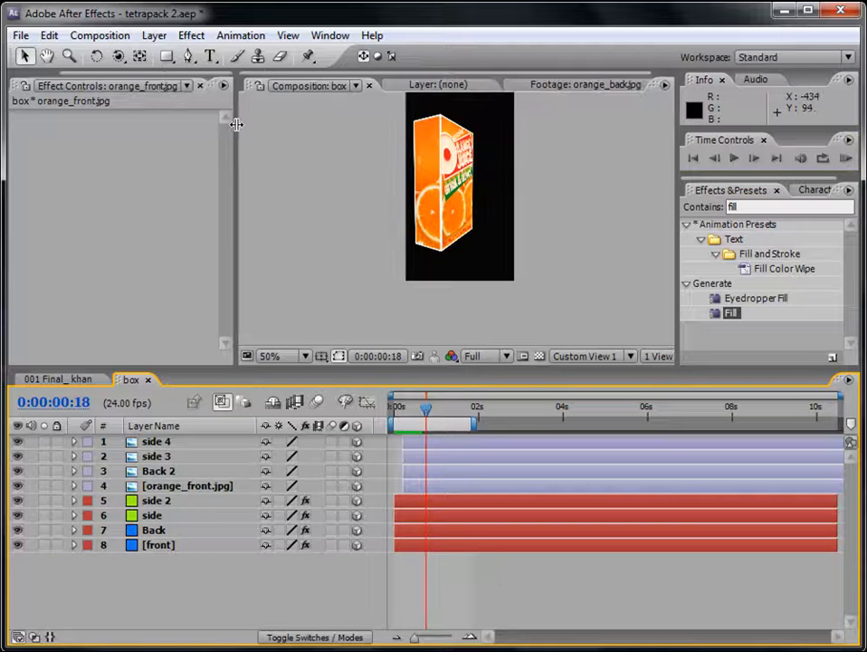
pyautogui.click(201, 85)
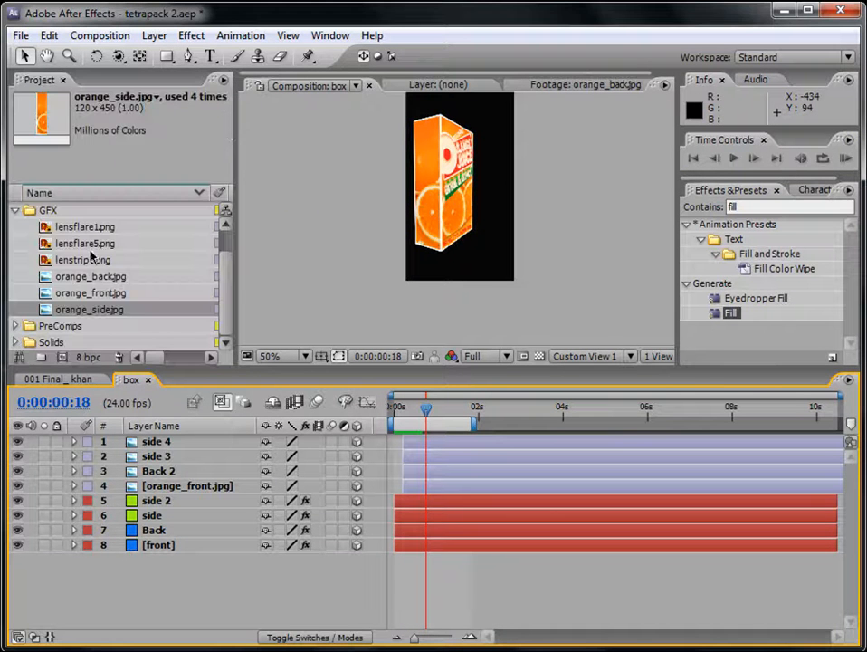
pyautogui.click(16, 209)
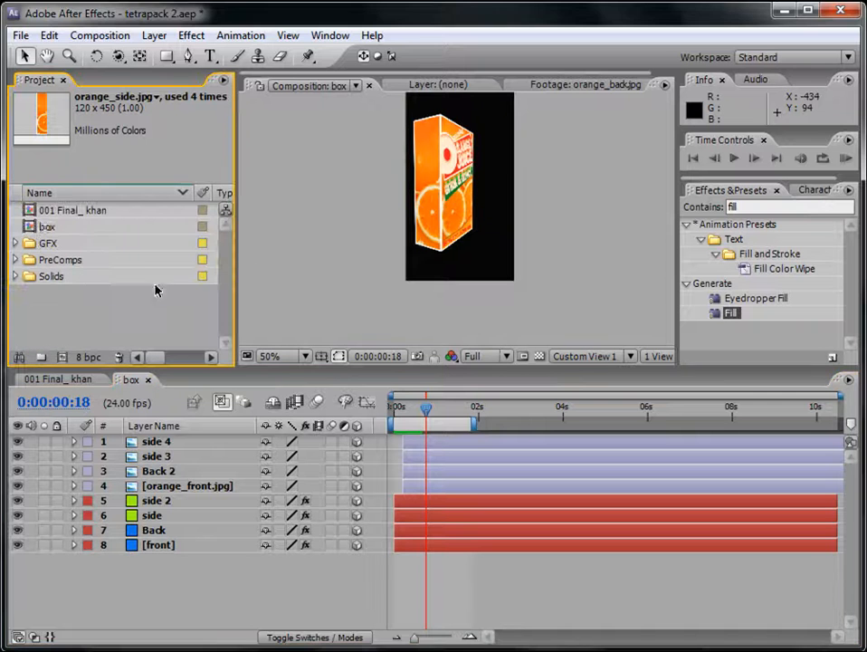
pyautogui.click(46, 227)
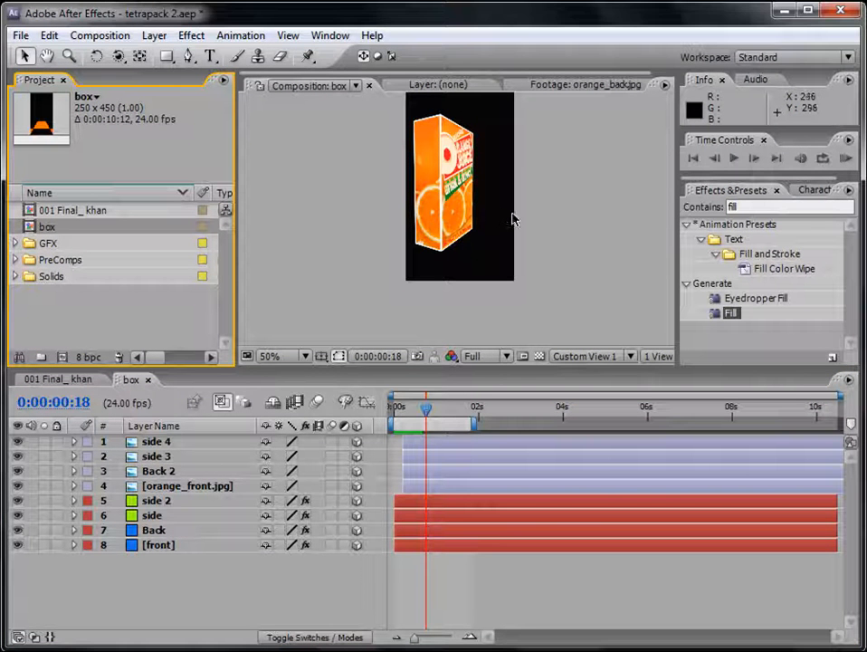
# - Start a new composition from the HDTV 1080 24 preset, lock its aspect ratio to 16:9 and set the width to 800
pyautogui.click(99, 36)
pyautogui.click(100, 52)
pyautogui.click(522, 283)
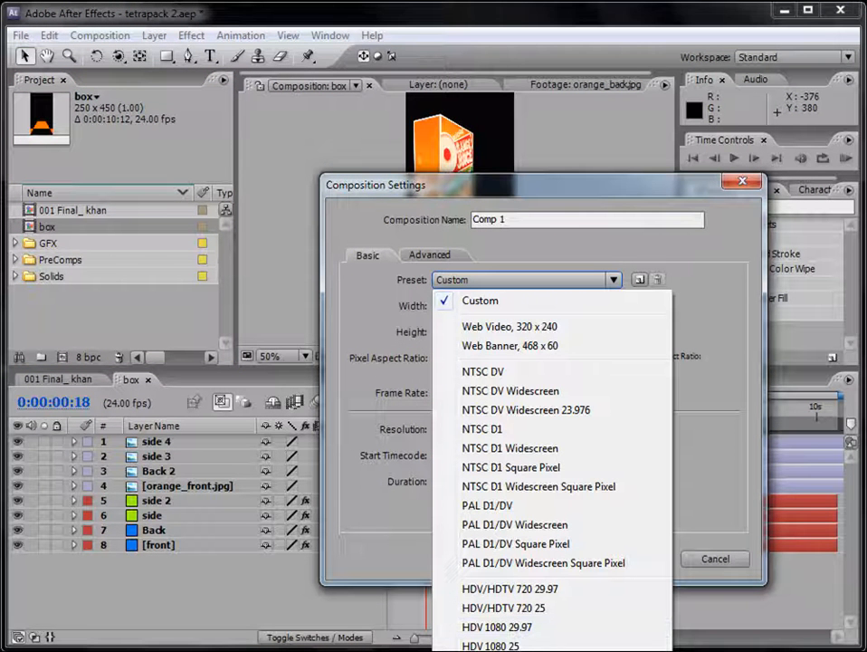
pyautogui.click(493, 651)
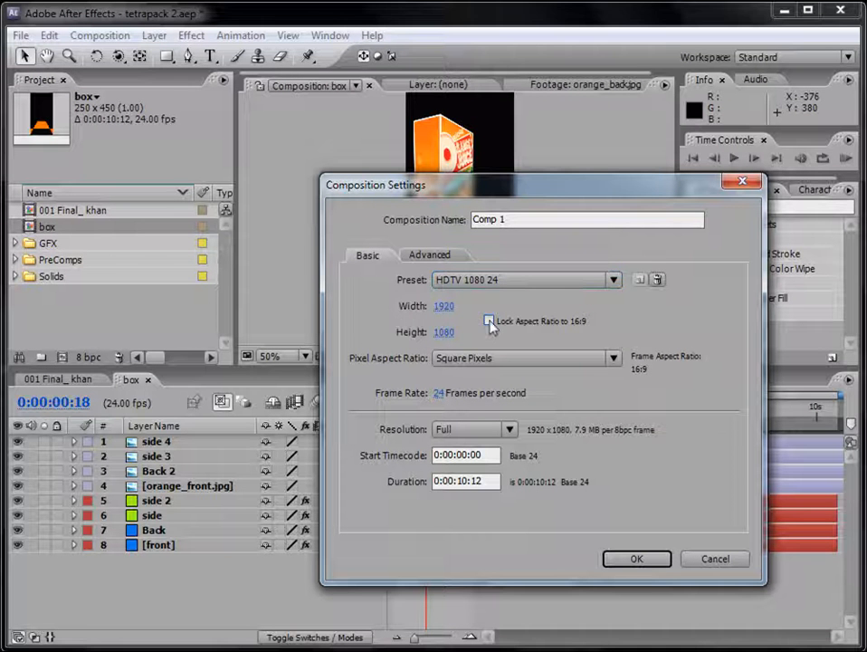
pyautogui.click(444, 306)
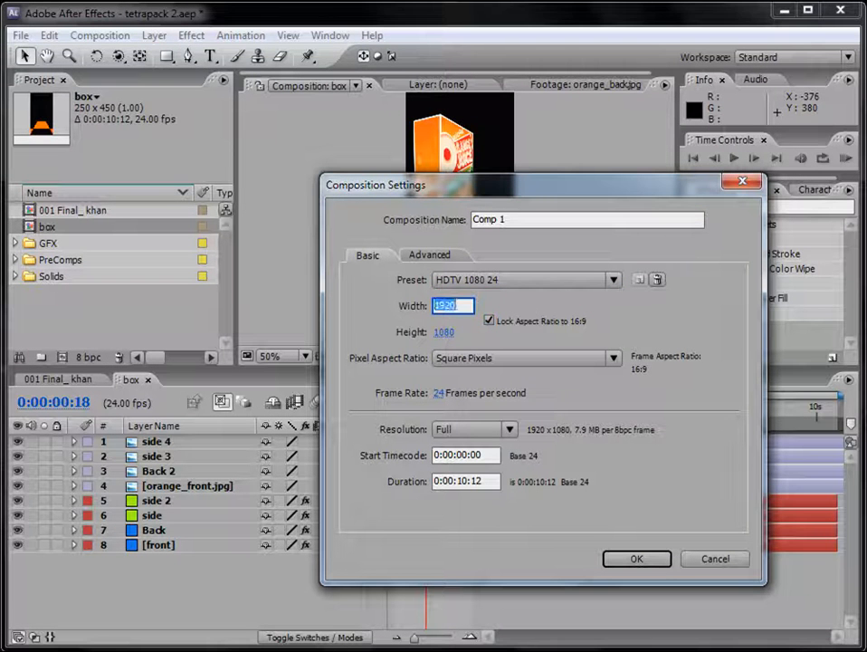
pyautogui.write('800')
pyautogui.press('Tab')
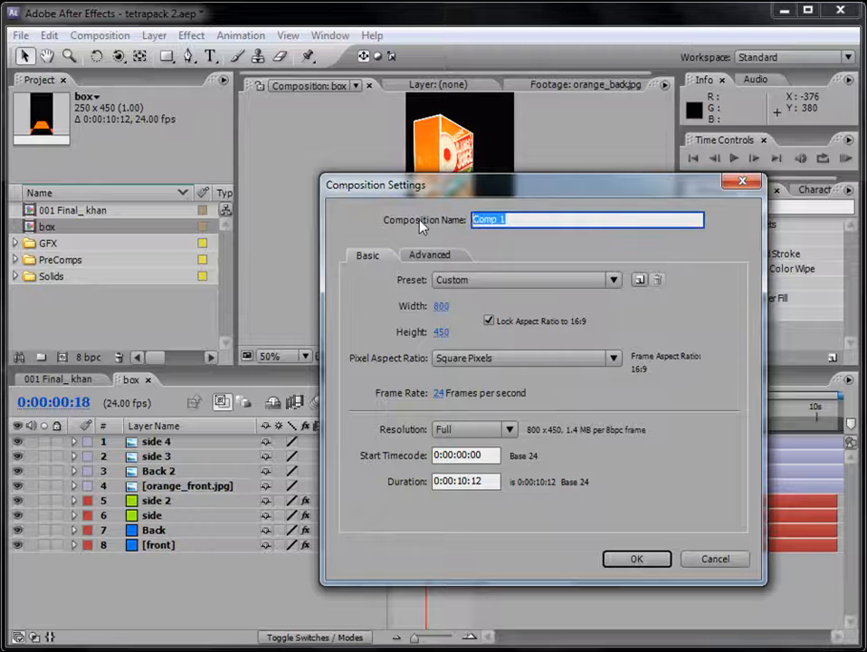
# - Name the new composition "002 Final _tut" and create it
pyautogui.write('01')
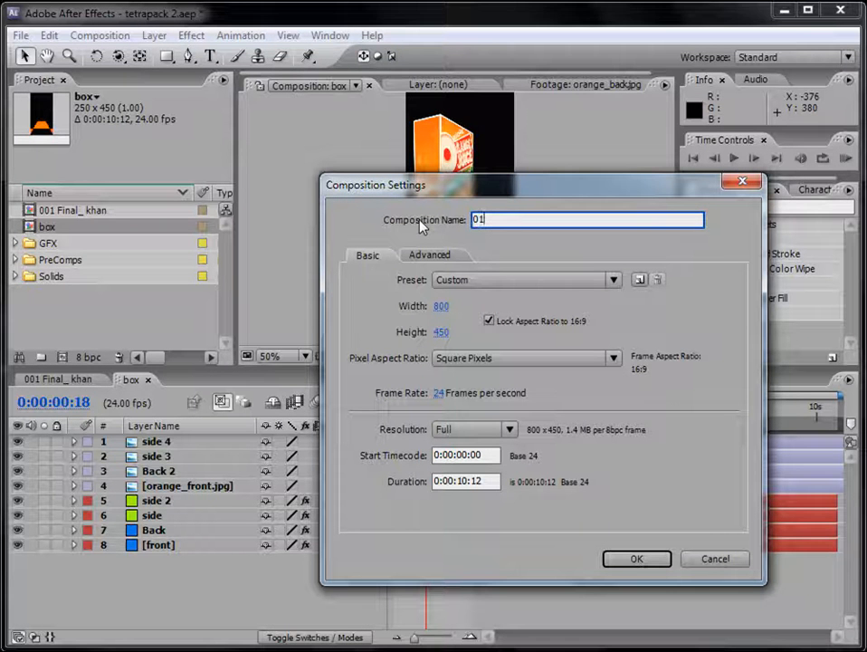
pyautogui.press('BackSpace')
pyautogui.write('02')
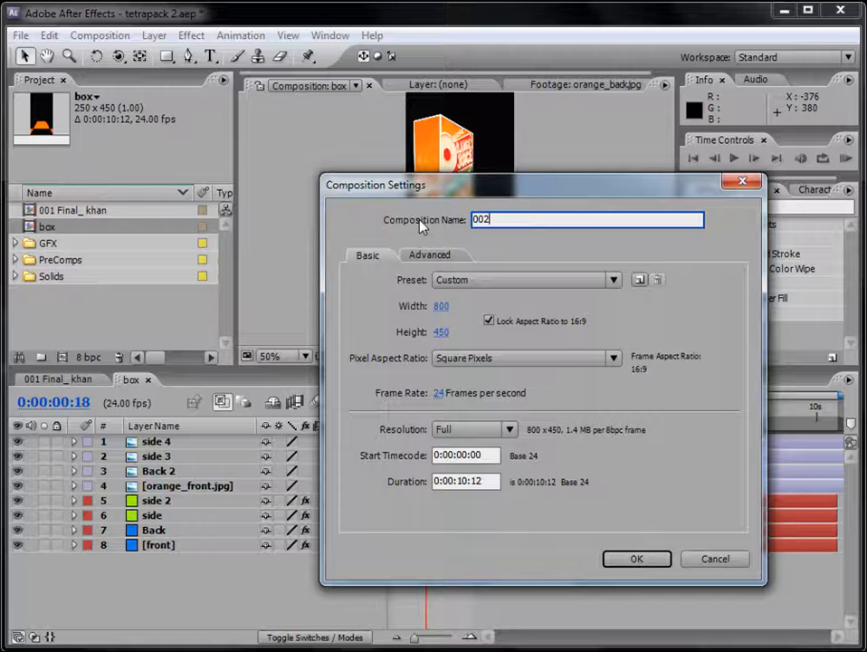
pyautogui.write(' Final _tut')
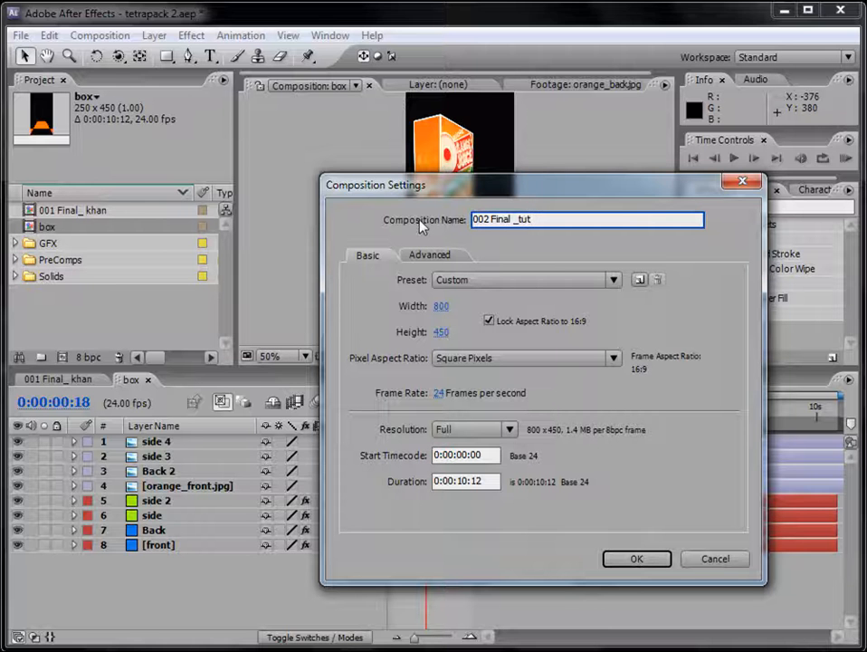
pyautogui.press('Return')
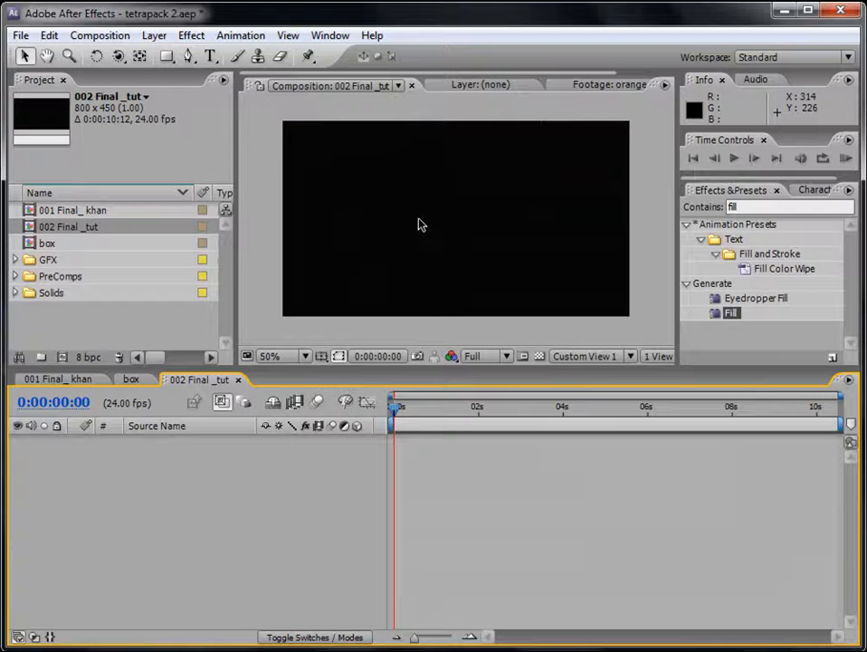
# - Open the box composition and move it into the PreComps folder
pyautogui.click(47, 243)
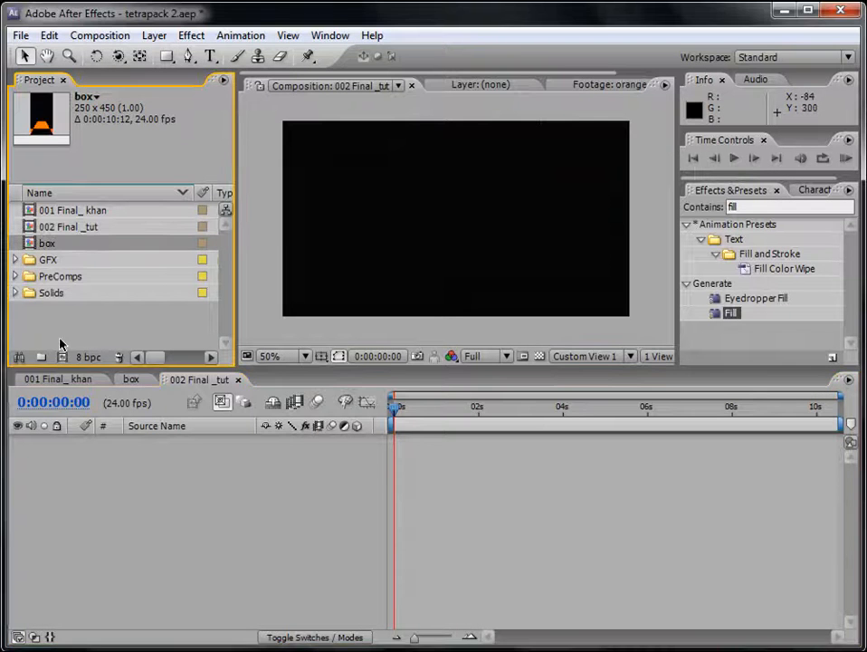
pyautogui.doubleClick(47, 244)
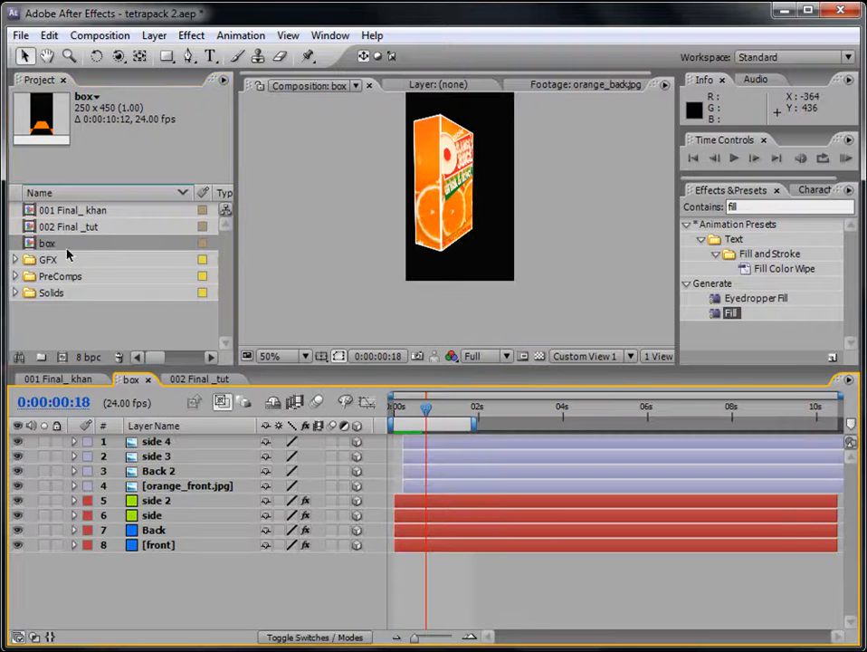
pyautogui.moveTo(47, 246); pyautogui.dragTo(57, 275)
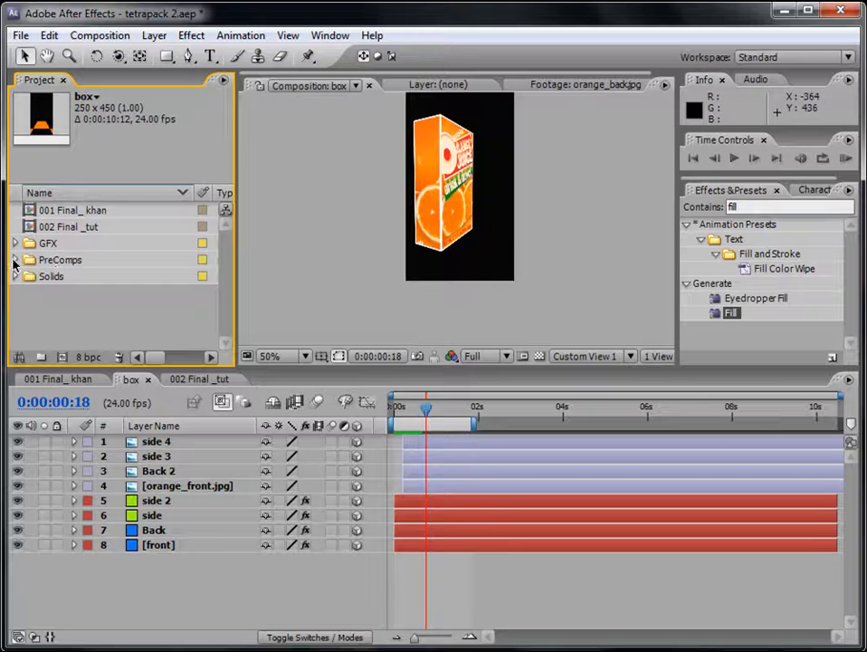
pyautogui.click(14, 259)
pyautogui.click(15, 260)
pyautogui.click(54, 321)
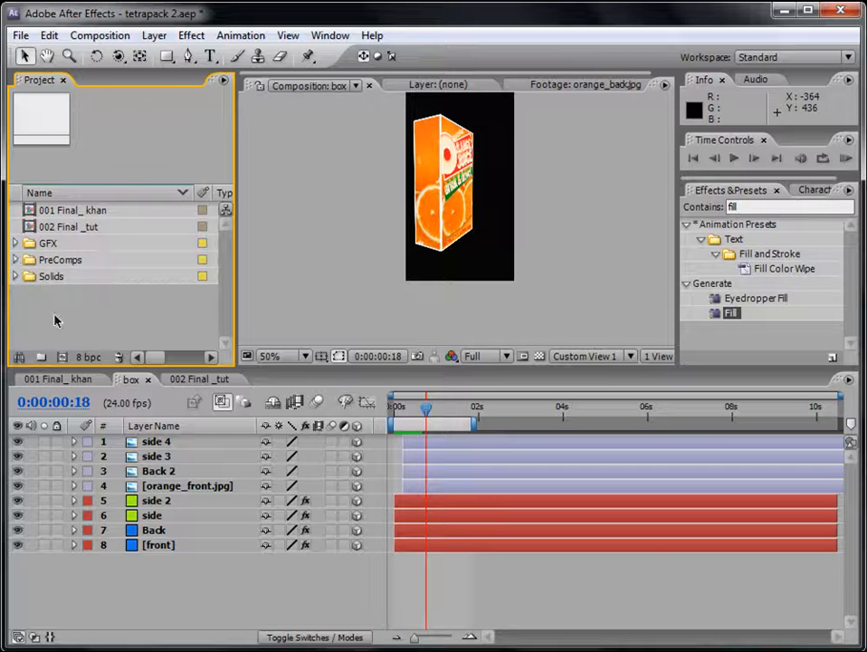
# - Examine the box and Box compositions in the PreComps folder to tell them apart
pyautogui.doubleClick(76, 229)
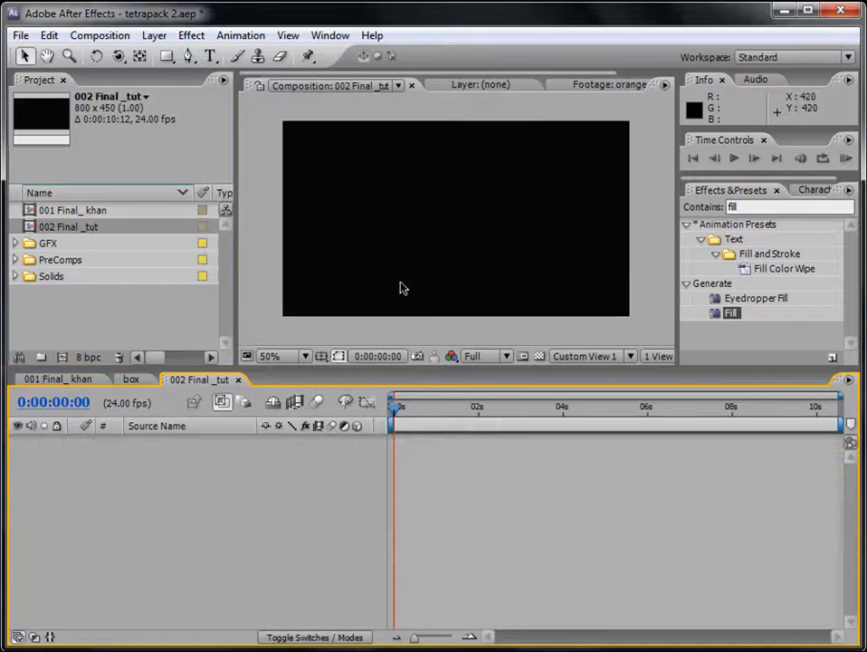
pyautogui.click(14, 260)
pyautogui.click(65, 293)
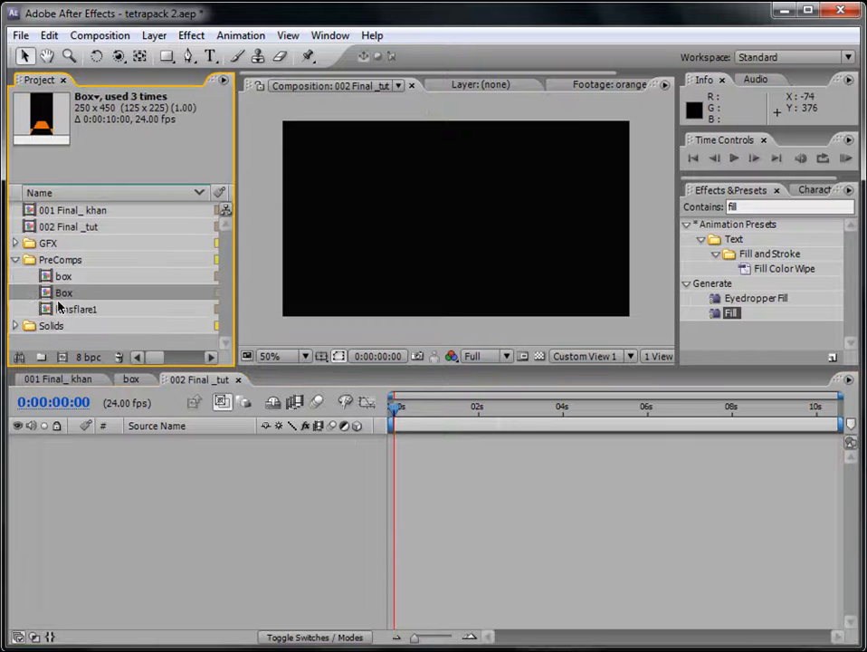
pyautogui.click(62, 277)
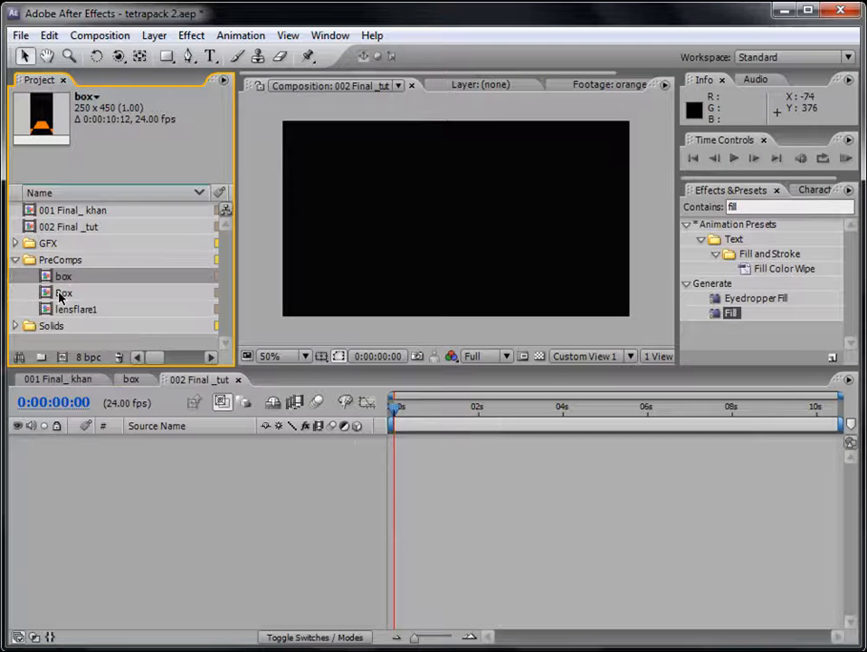
pyautogui.click(61, 296)
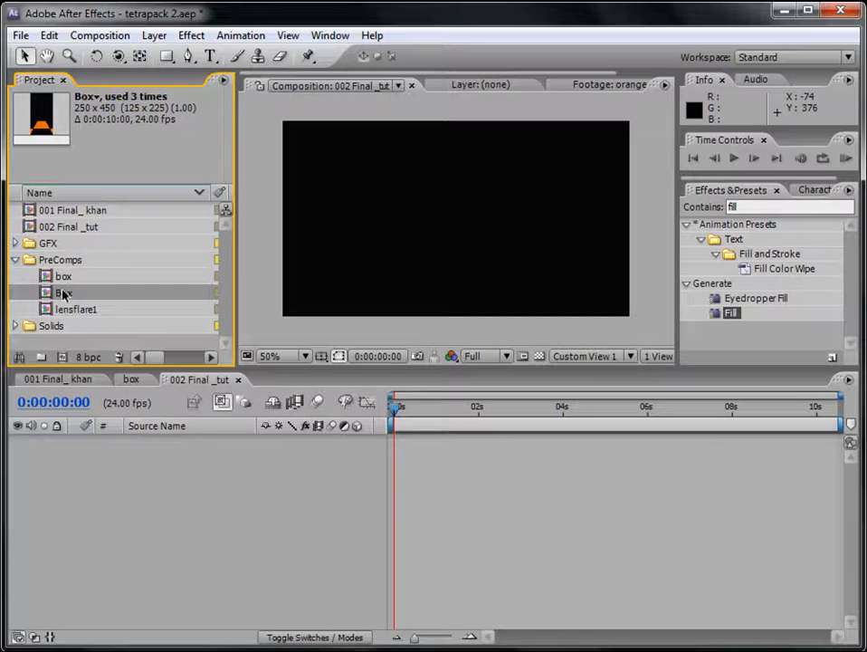
pyautogui.click(60, 277)
pyautogui.click(63, 295)
pyautogui.doubleClick(64, 295)
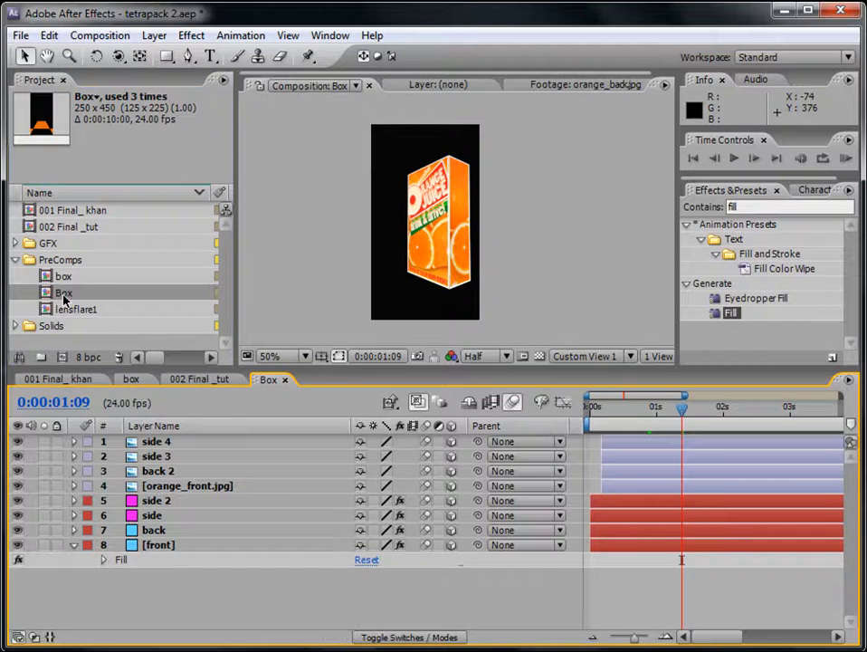
pyautogui.doubleClick(67, 281)
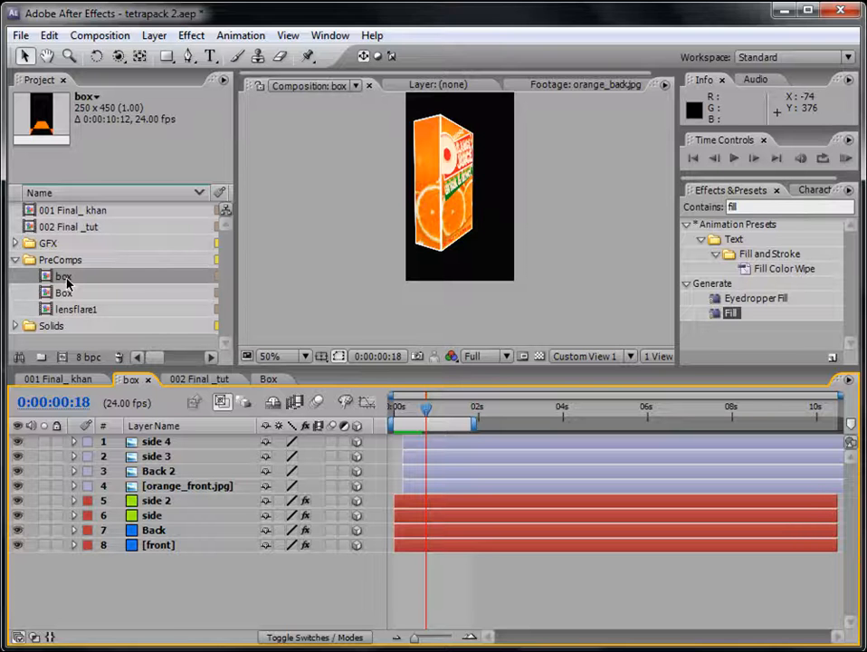
# - Rename the box composition in the PreComps folder as "box_tut"
pyautogui.click(69, 281)
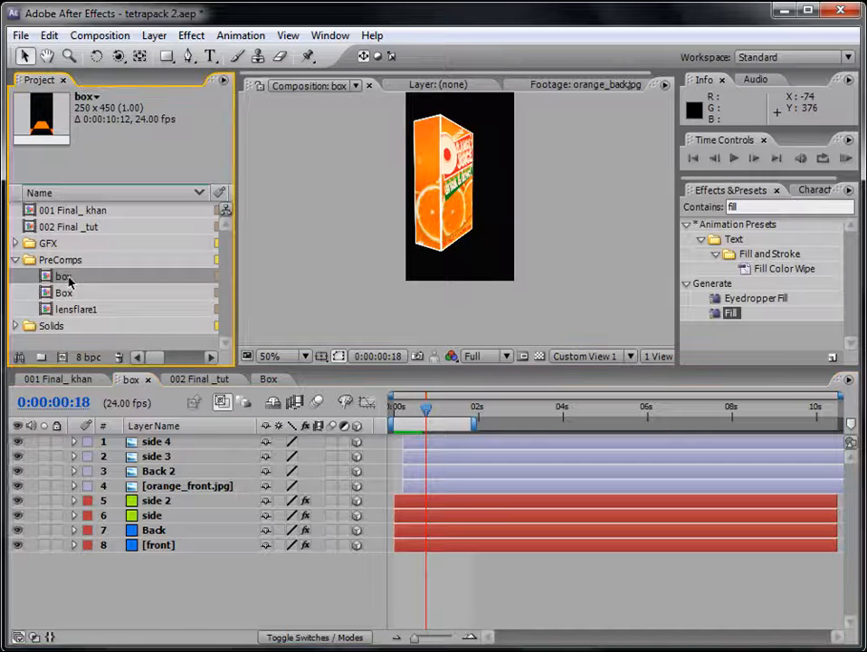
pyautogui.press('Return')
pyautogui.write('_tu')
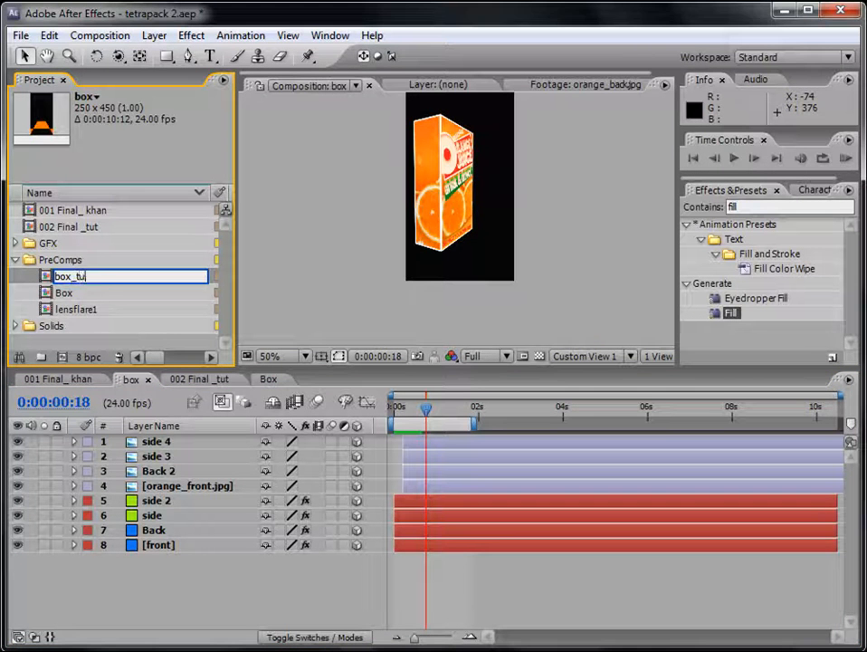
pyautogui.write('t')
pyautogui.press('Return')
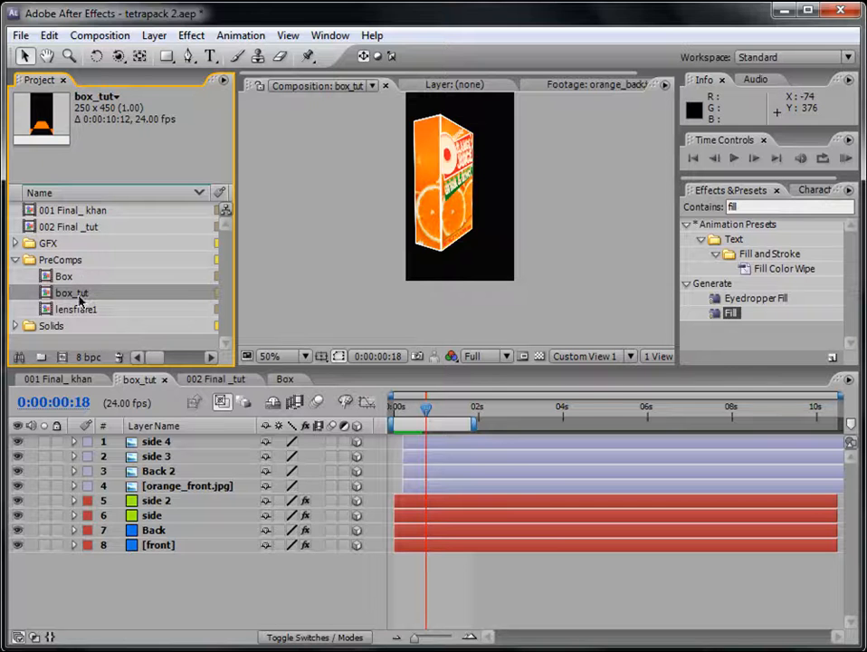
# - Add box_tut as a layer in the 002 Final _tut composition, move to 0:00:00:09 and enable Collapse Transformations on it
pyautogui.doubleClick(73, 211)
pyautogui.doubleClick(65, 228)
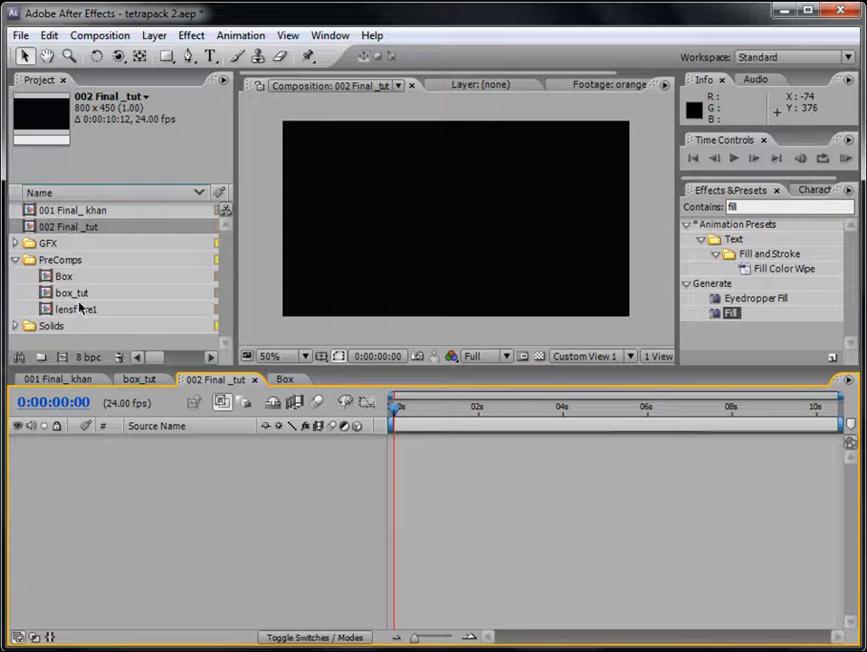
pyautogui.moveTo(82, 291); pyautogui.dragTo(144, 496)
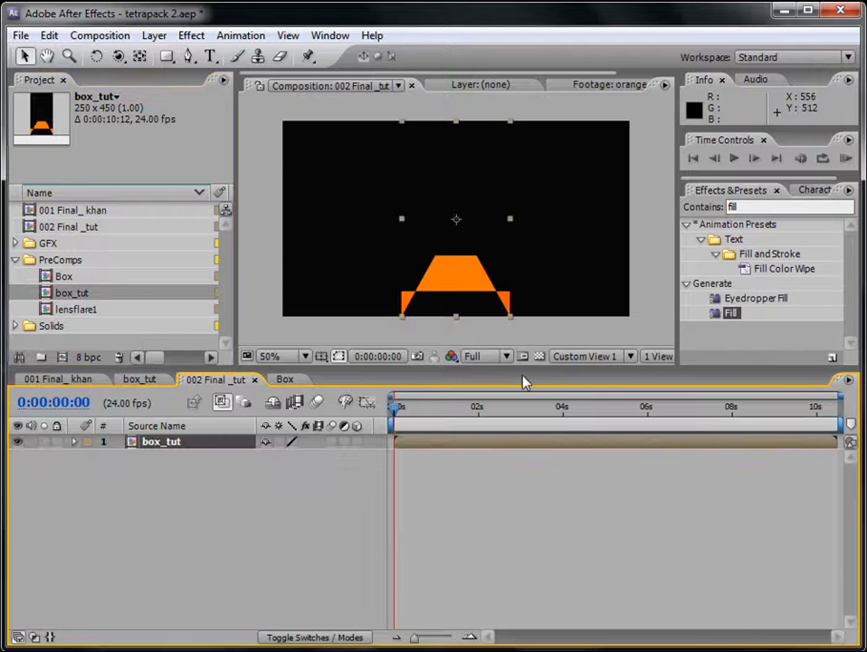
pyautogui.moveTo(396, 407)
pyautogui.mouseDown()
pyautogui.moveTo(420, 410)
pyautogui.moveTo(379, 409)
pyautogui.moveTo(423, 409)
pyautogui.moveTo(392, 407)
pyautogui.moveTo(409, 407)
pyautogui.mouseUp()
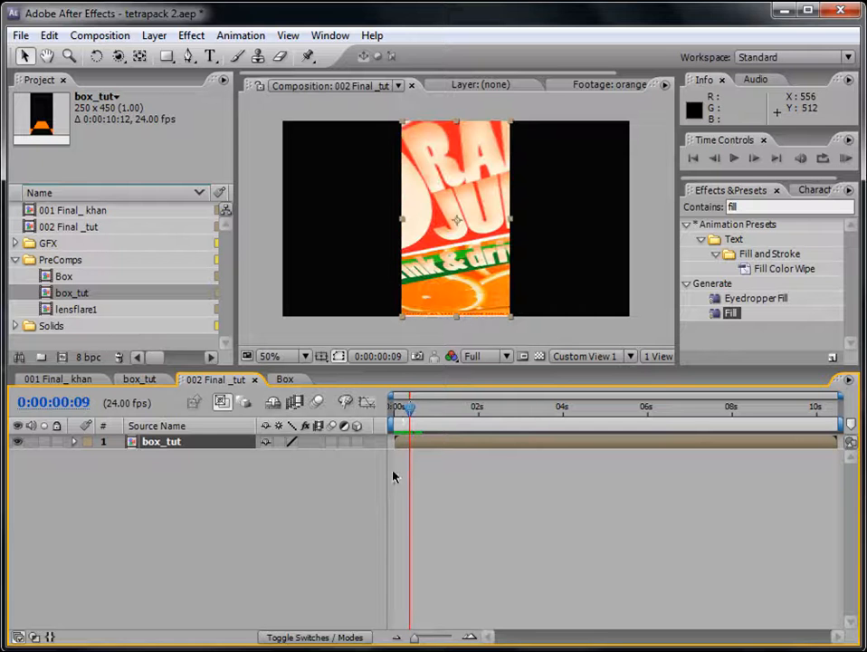
pyautogui.click(279, 442)
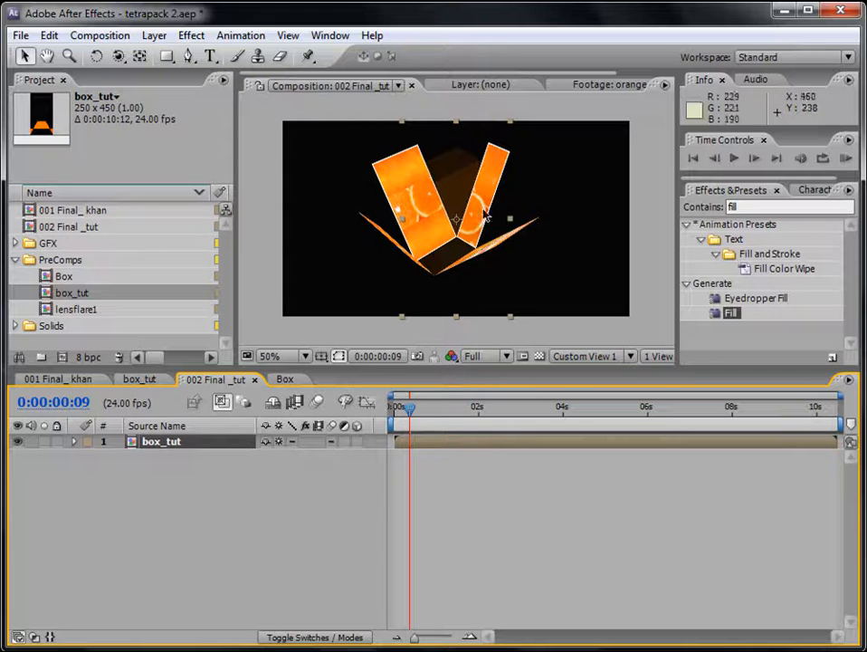
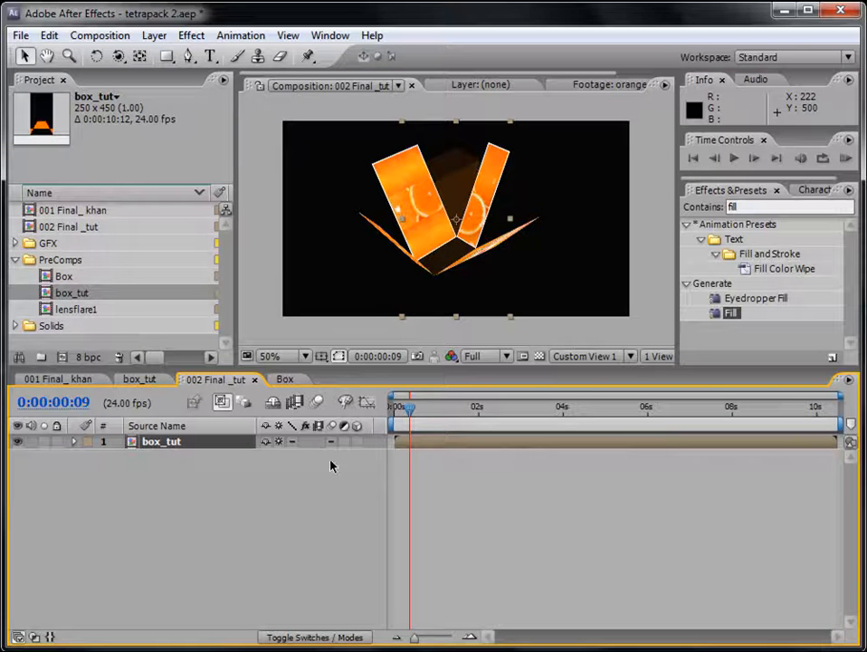
# - Orbit the custom view around the carton and preview its folding animation in the final composition
pyautogui.press('c')
pyautogui.moveTo(445, 276); pyautogui.dragTo(582, 217)
pyautogui.press('space')
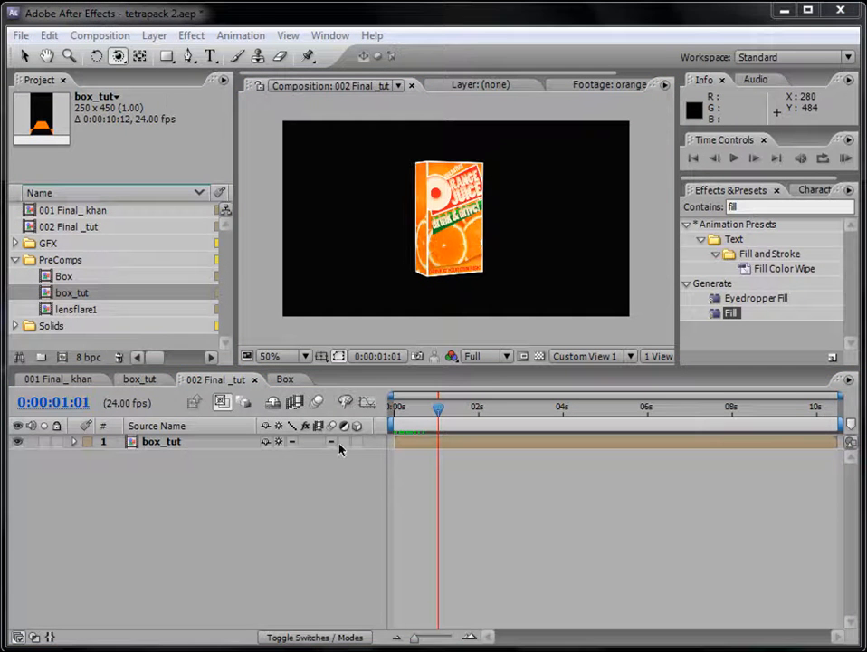
# - Add a new camera with the 24mm preset to the 002 Final _tut composition and view the scene through it
pyautogui.click(154, 35)
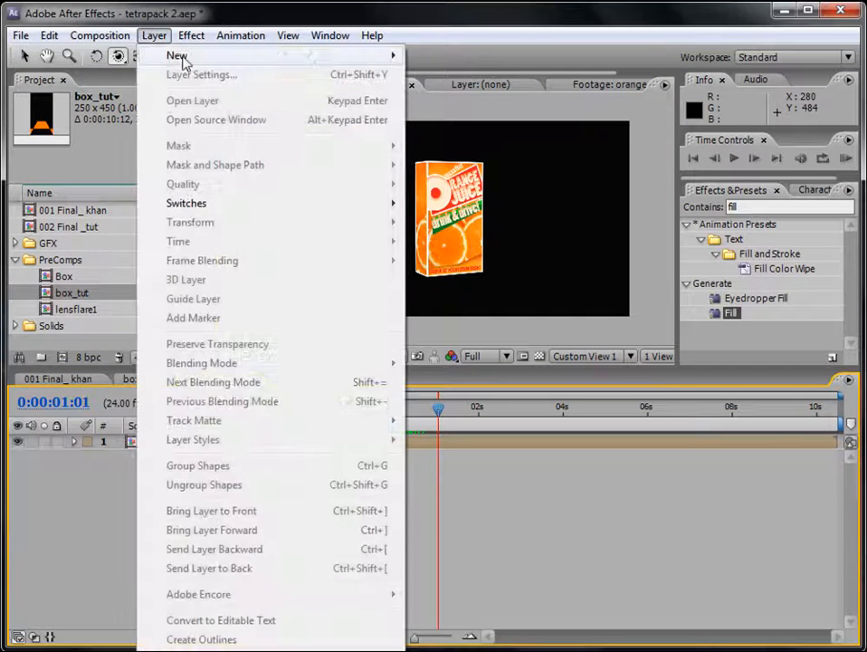
pyautogui.moveTo(185, 56)
pyautogui.click(451, 112)
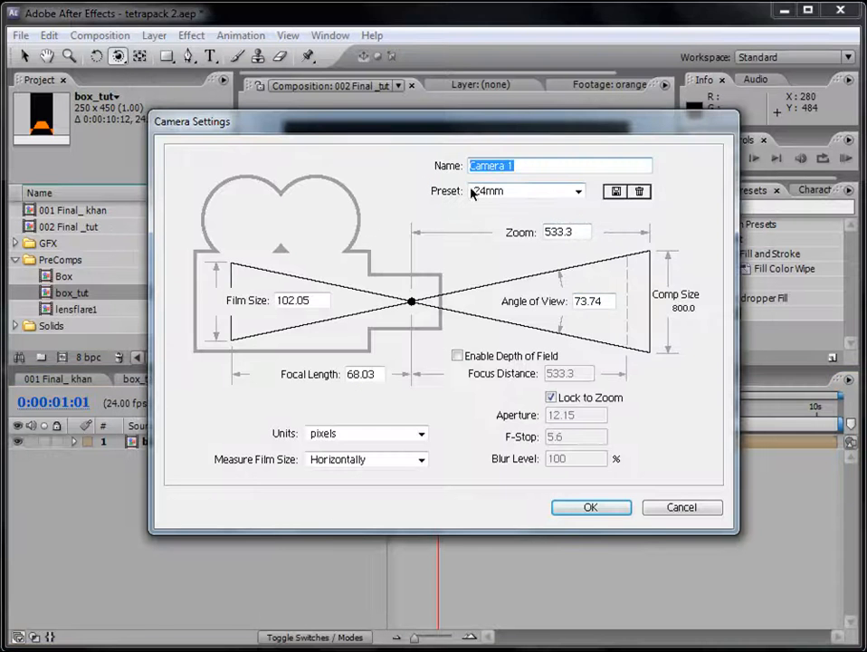
pyautogui.click(591, 507)
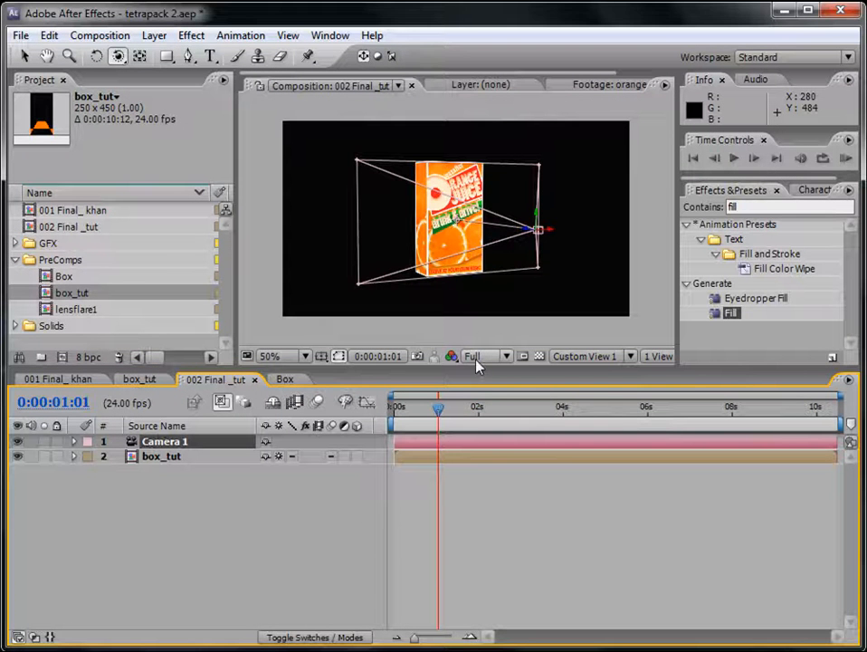
pyautogui.click(584, 356)
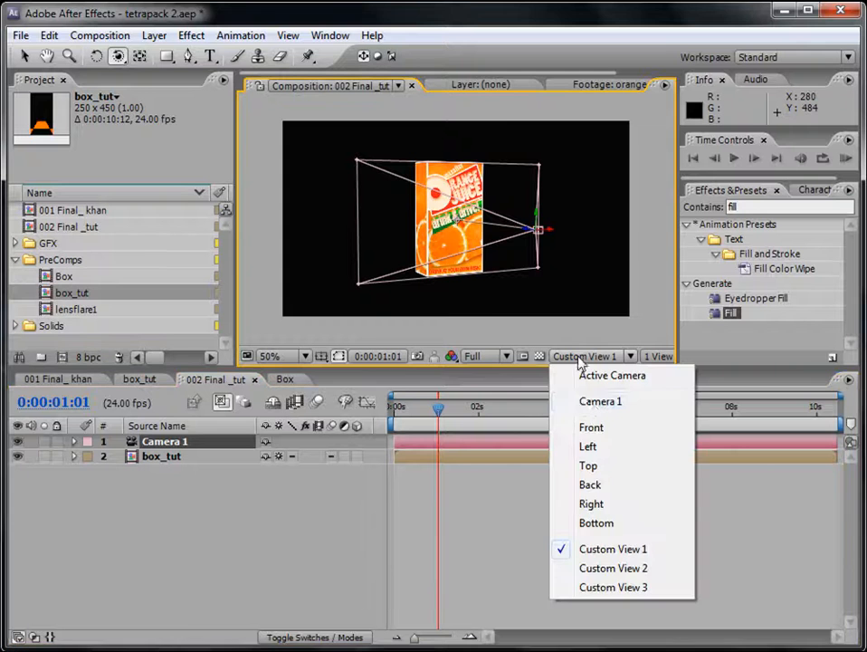
pyautogui.click(592, 406)
pyautogui.press('F12')
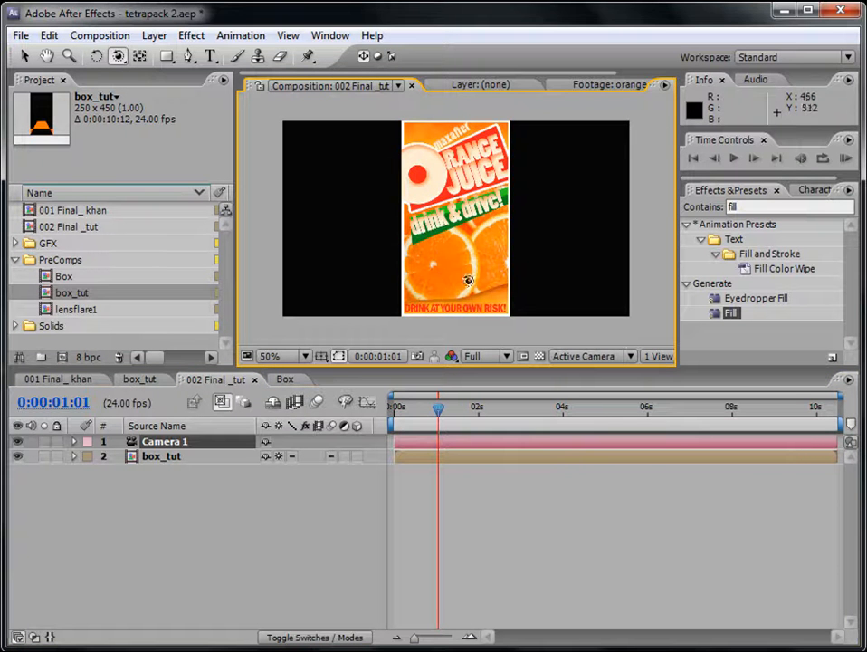
# - Orbit the camera around the juice box and pull it back to show the front and right side in full
pyautogui.press('c')
pyautogui.press('c')
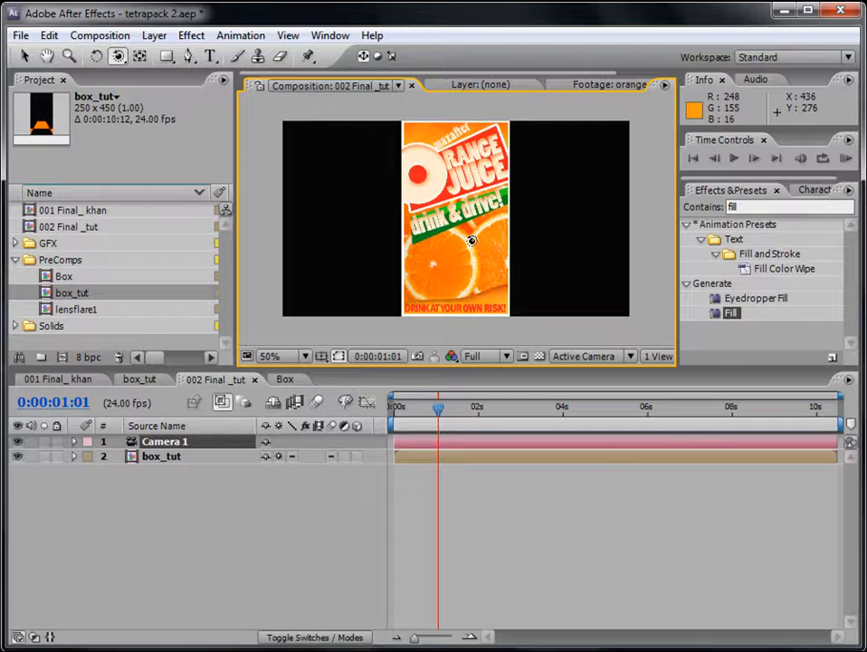
pyautogui.moveTo(484, 243); pyautogui.dragTo(473, 312)
pyautogui.press('c')
pyautogui.press('c')
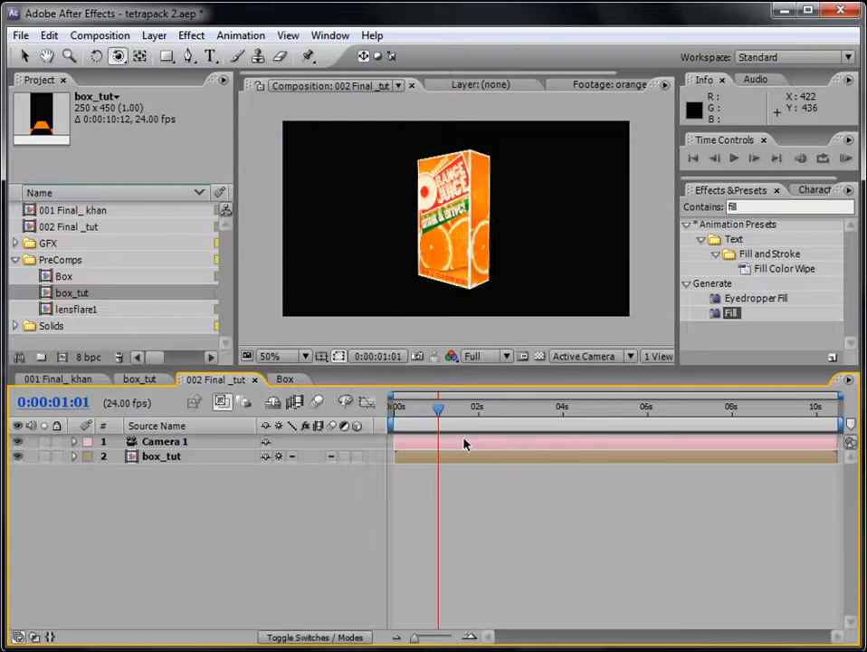
# - In the Top view, move Camera 1's point of interest close to the centre of the box_tut layer
pyautogui.click(518, 437)
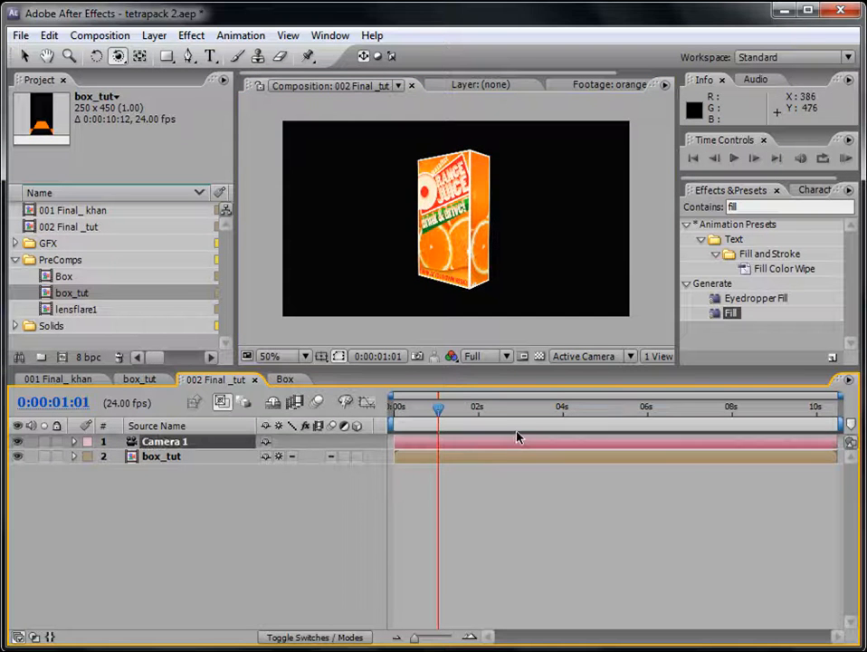
pyautogui.click(591, 357)
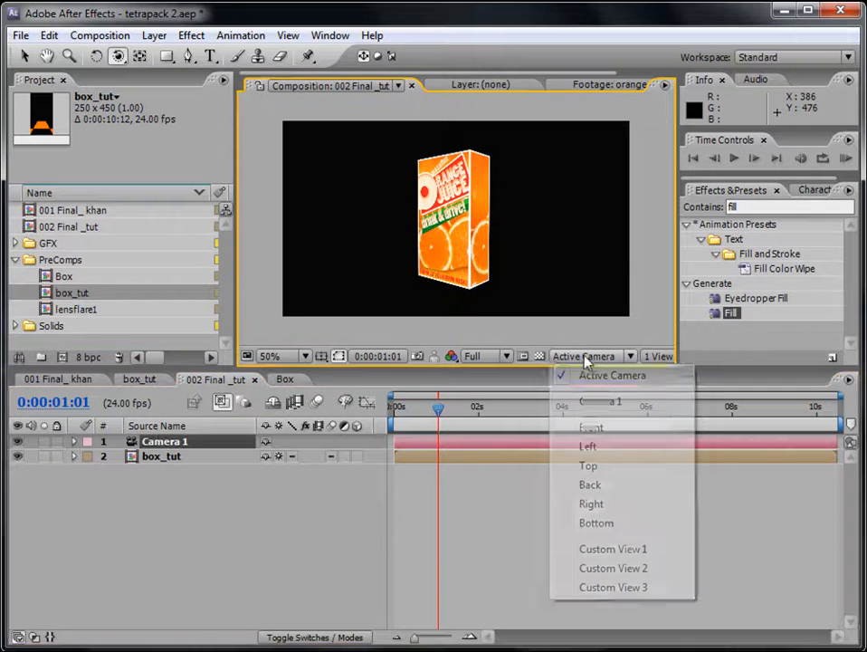
pyautogui.click(590, 466)
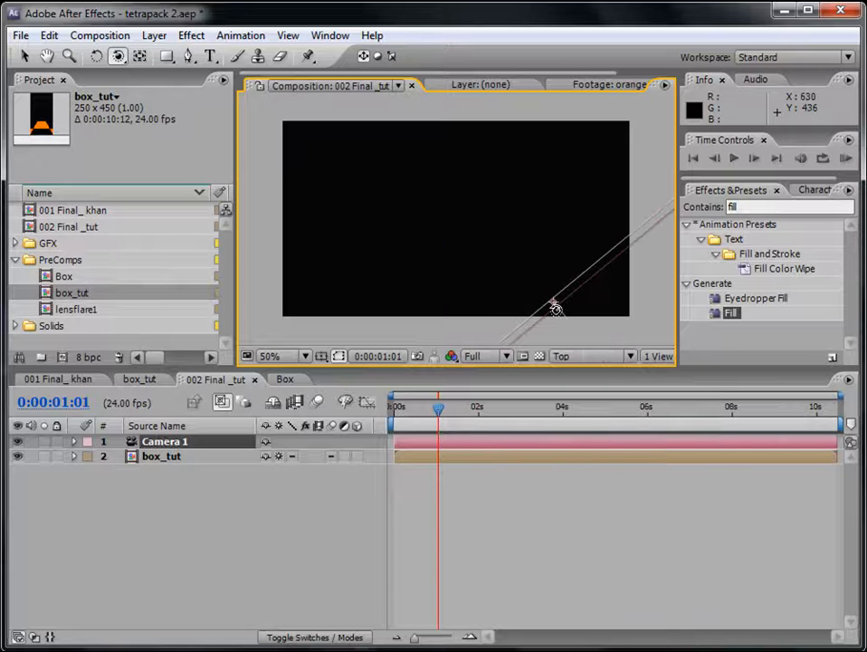
pyautogui.scroll(-1, 556, 309)
pyautogui.scroll(1, 518, 281)
pyautogui.press('space')
pyautogui.moveTo(541, 296); pyautogui.dragTo(507, 285)
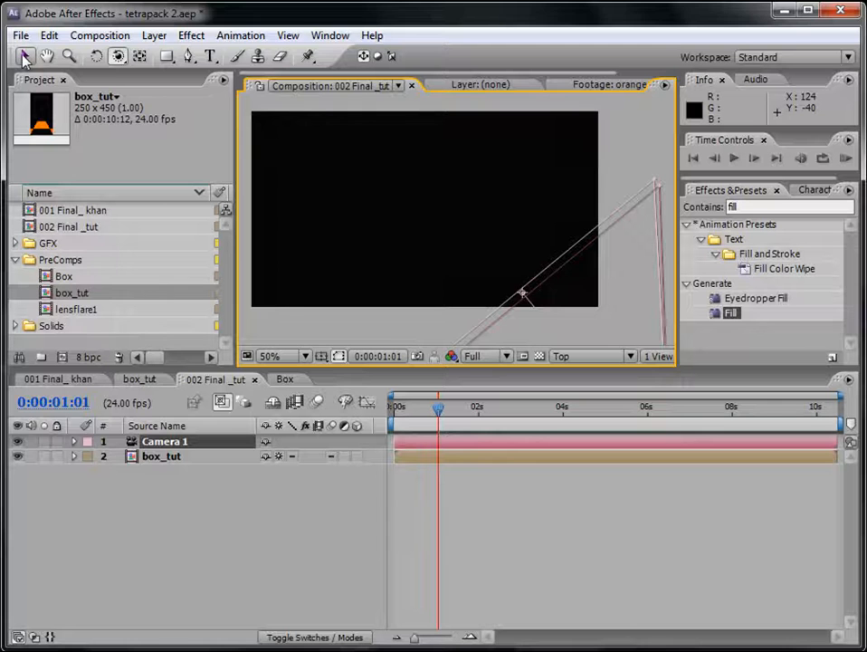
pyautogui.click(25, 58)
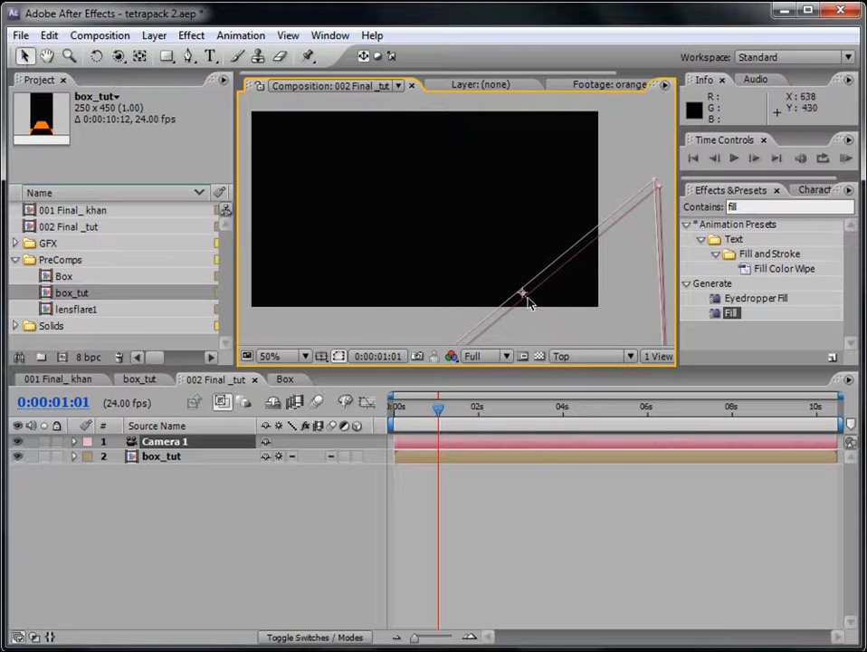
pyautogui.click(423, 458)
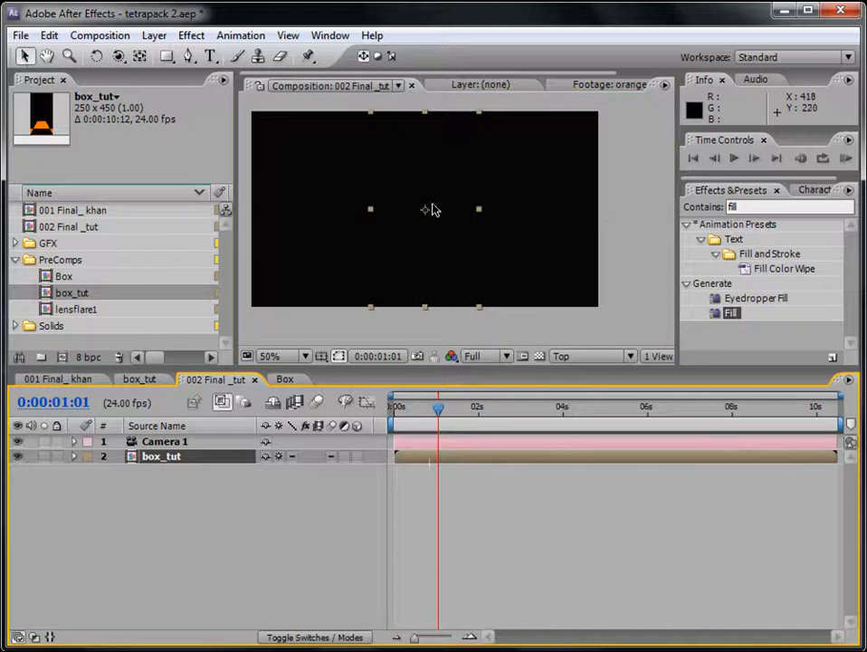
pyautogui.click(454, 441)
pyautogui.moveTo(523, 295); pyautogui.dragTo(430, 218)
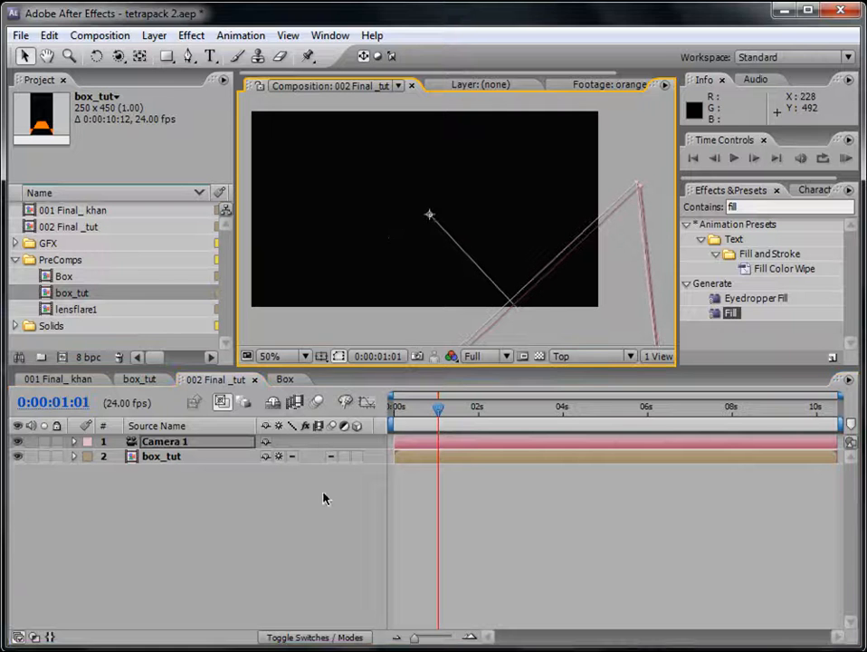
# - Make box_tut a 3D layer and place Camera 1's point of interest on the centre of its line in the Top view
pyautogui.click(182, 457)
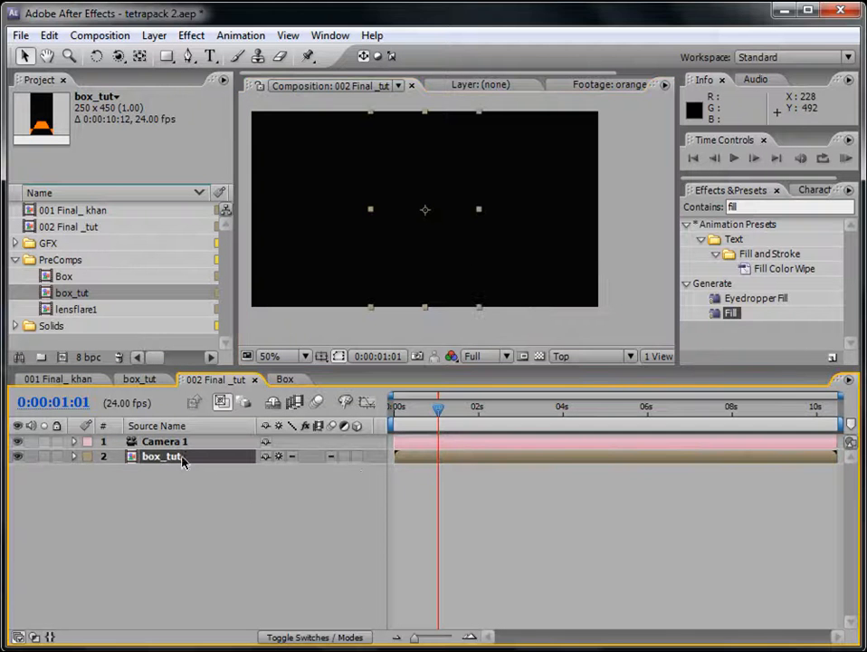
pyautogui.click(358, 458)
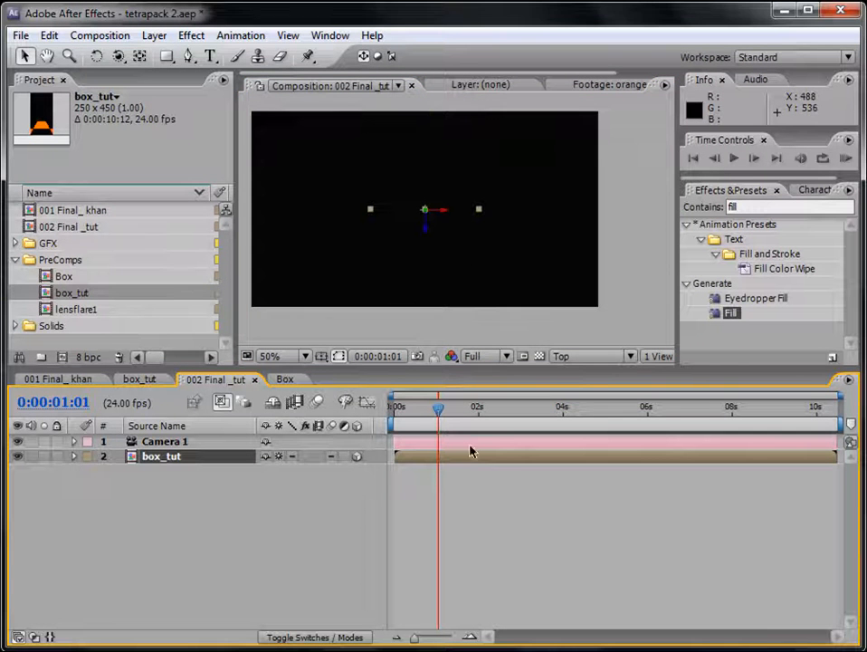
pyautogui.click(444, 443)
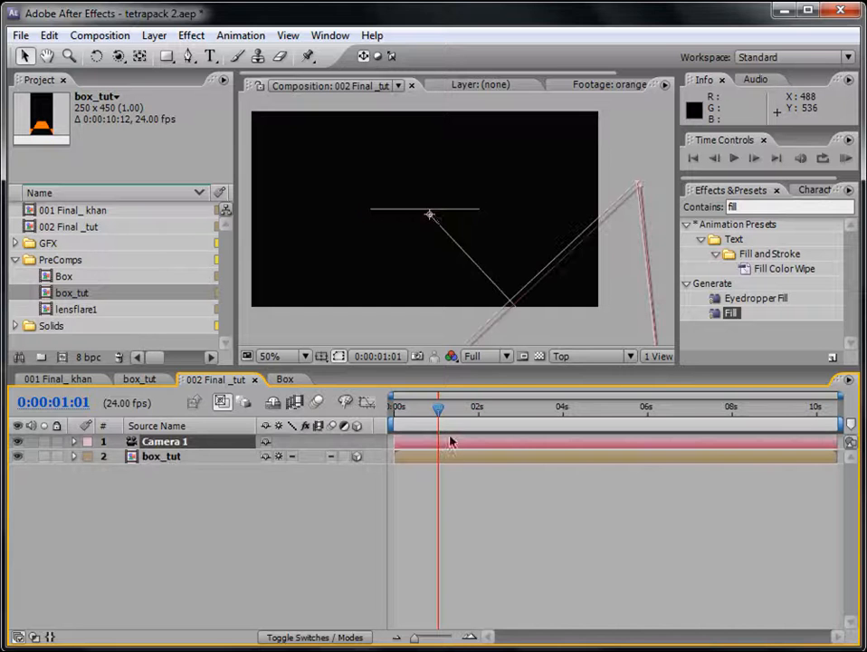
pyautogui.click(427, 211)
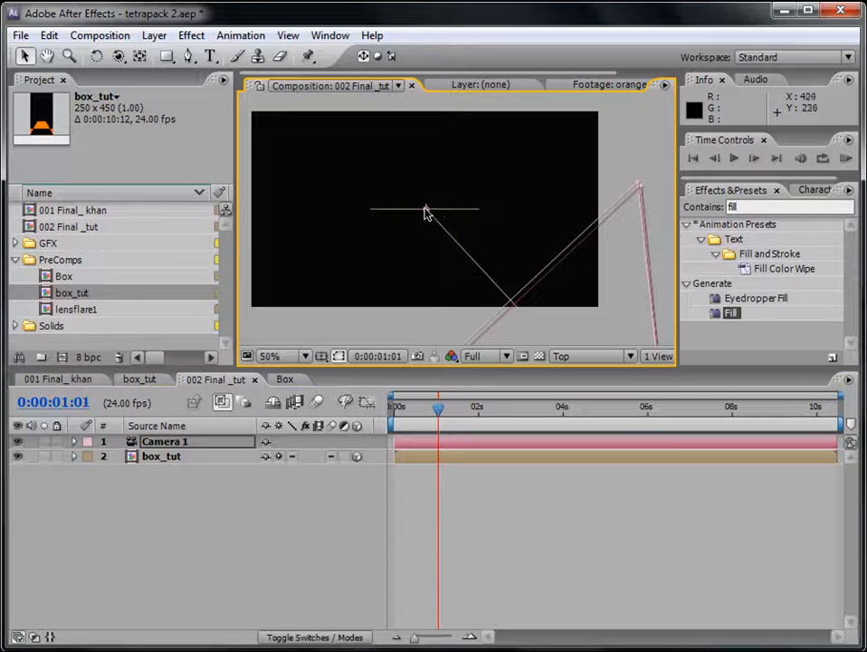
pyautogui.press(',')
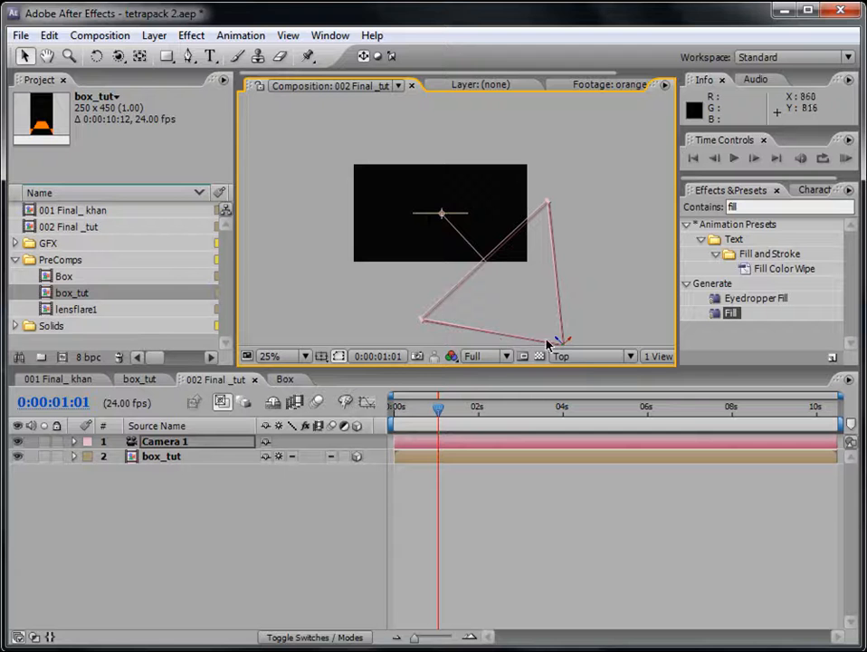
pyautogui.moveTo(567, 345); pyautogui.dragTo(530, 304)
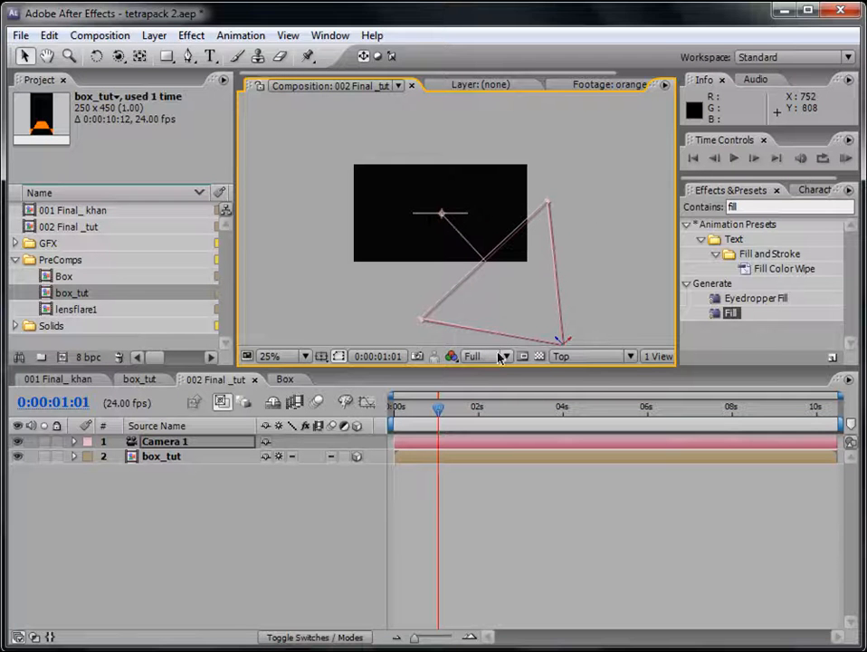
# - Return to the Camera 1 view at 50% magnification and orbit the camera until it faces the box's front
pyautogui.click(572, 357)
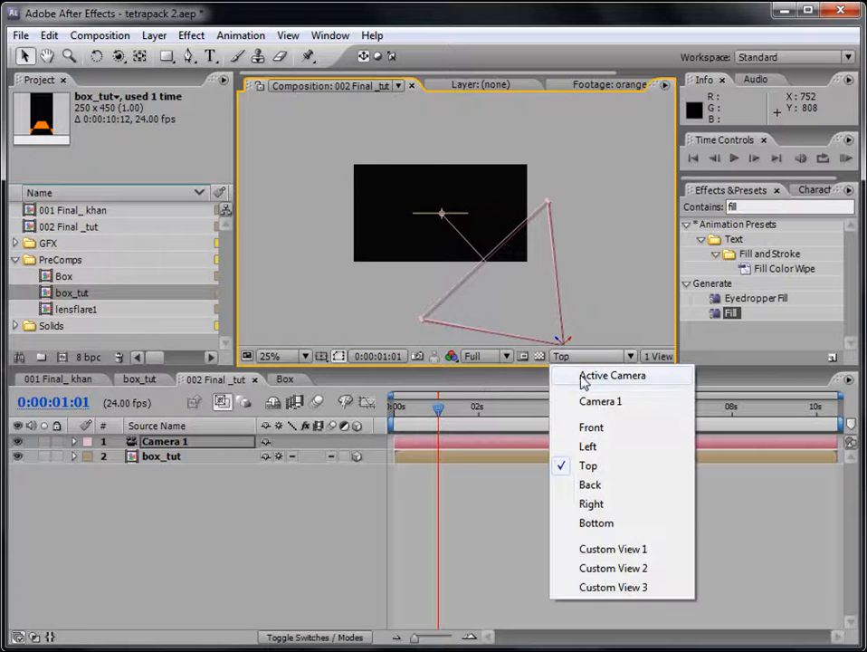
pyautogui.click(583, 401)
pyautogui.press('.')
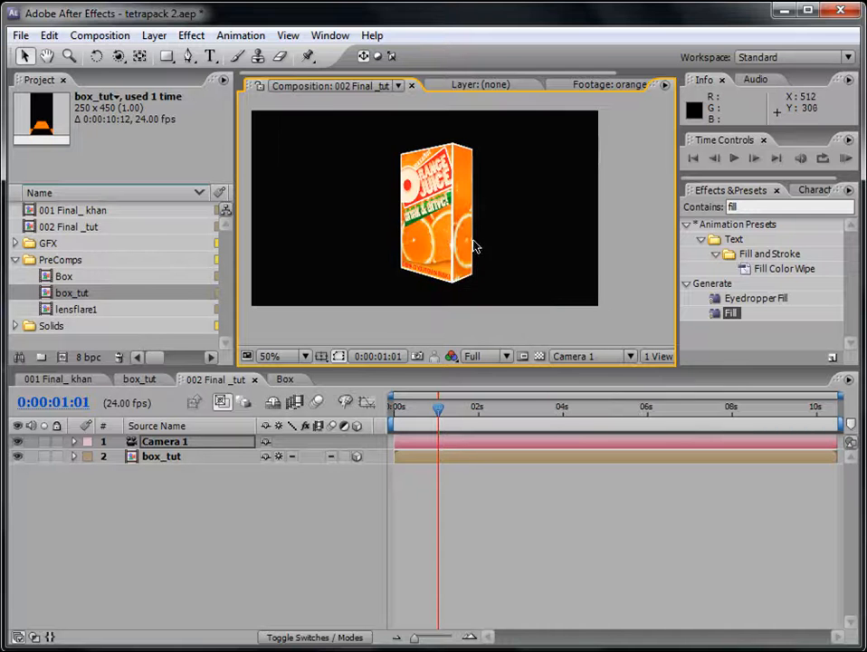
pyautogui.press('c')
pyautogui.moveTo(422, 235); pyautogui.dragTo(483, 203)
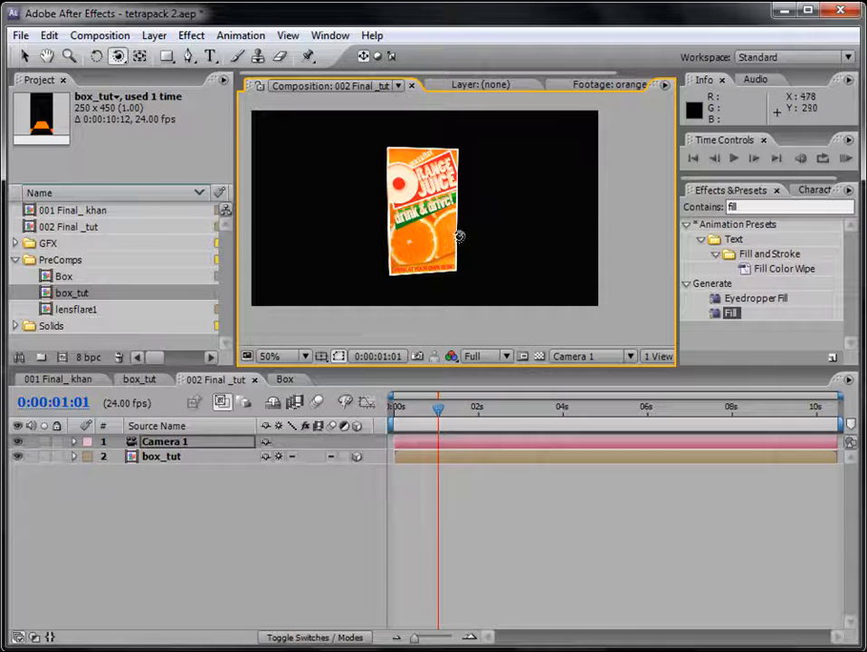
# - At 0:00:02:00, orbit and reframe the camera to about -163, 313, -592, showing the box's front and left side
pyautogui.click(479, 409)
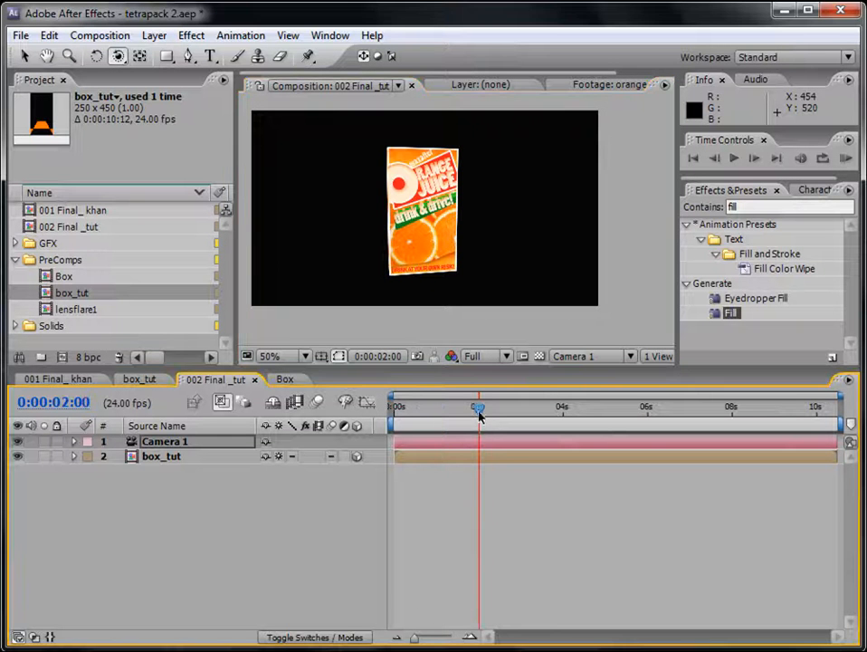
pyautogui.moveTo(441, 227); pyautogui.dragTo(493, 205)
pyautogui.press('c')
pyautogui.moveTo(417, 220); pyautogui.dragTo(423, 208)
pyautogui.press('c')
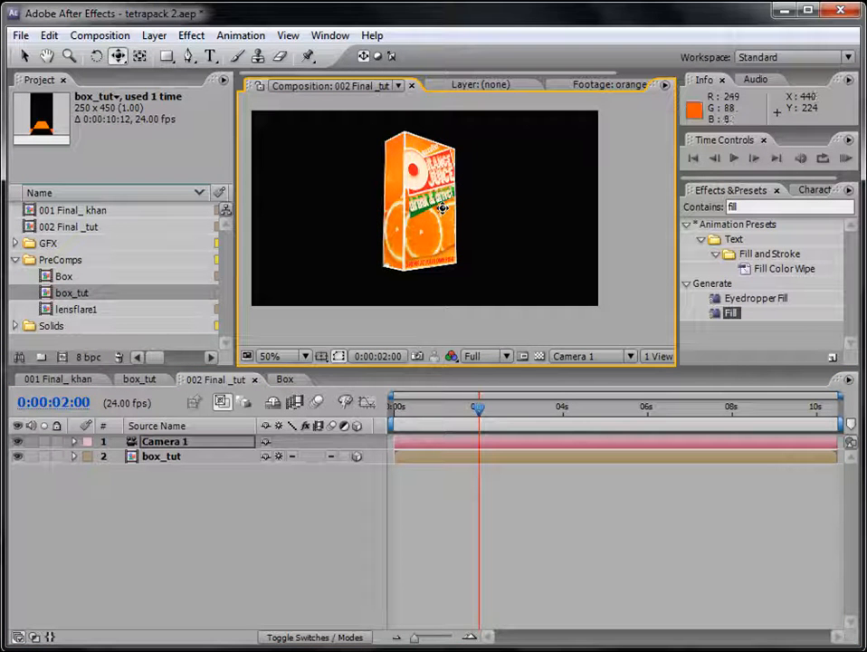
pyautogui.moveTo(435, 206); pyautogui.dragTo(436, 210)
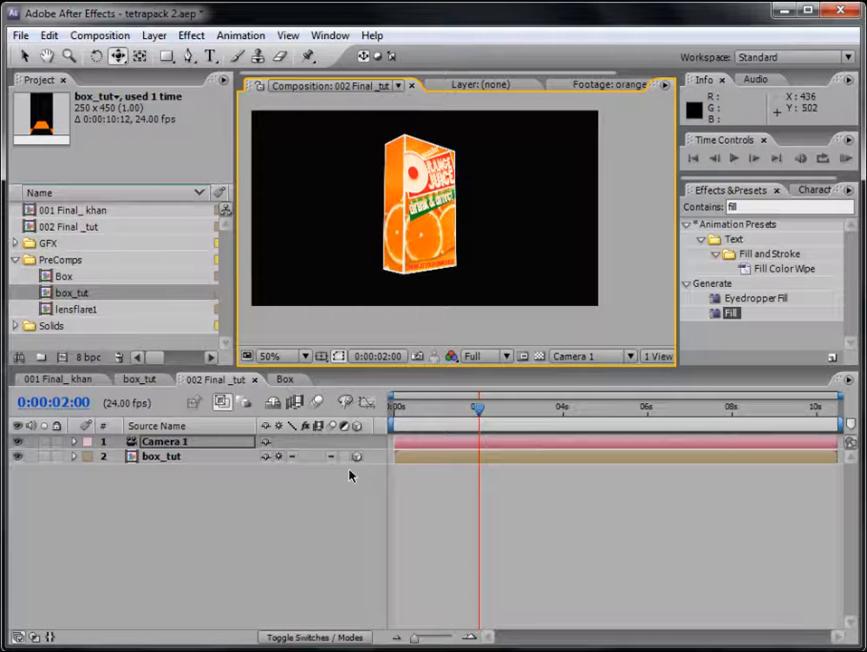
# - Set keyframes for Camera 1's Point of Interest and Position at 0:00:02:00
pyautogui.press('BackSpace')
pyautogui.press('BackSpace')
pyautogui.press('p')
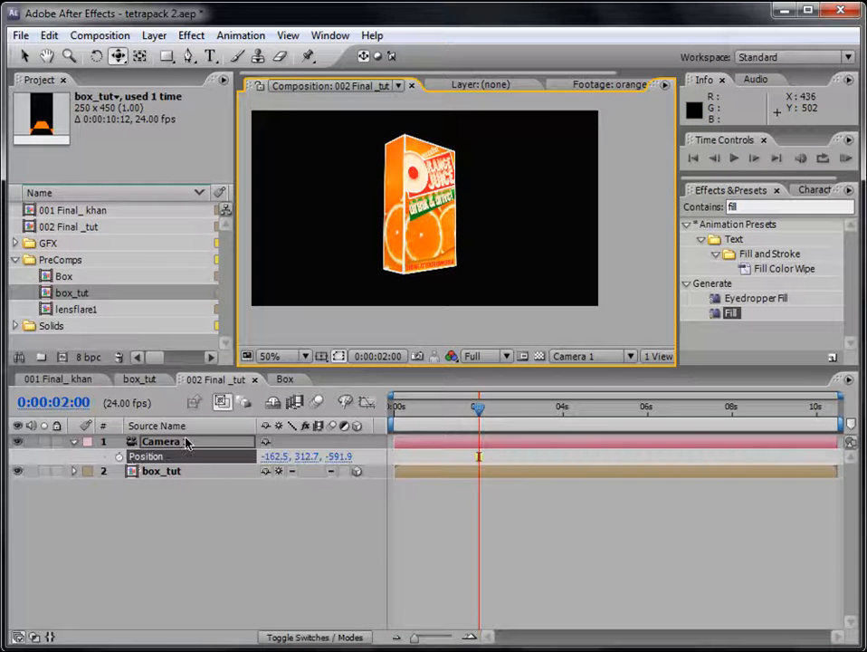
pyautogui.click(119, 459)
pyautogui.click(75, 442)
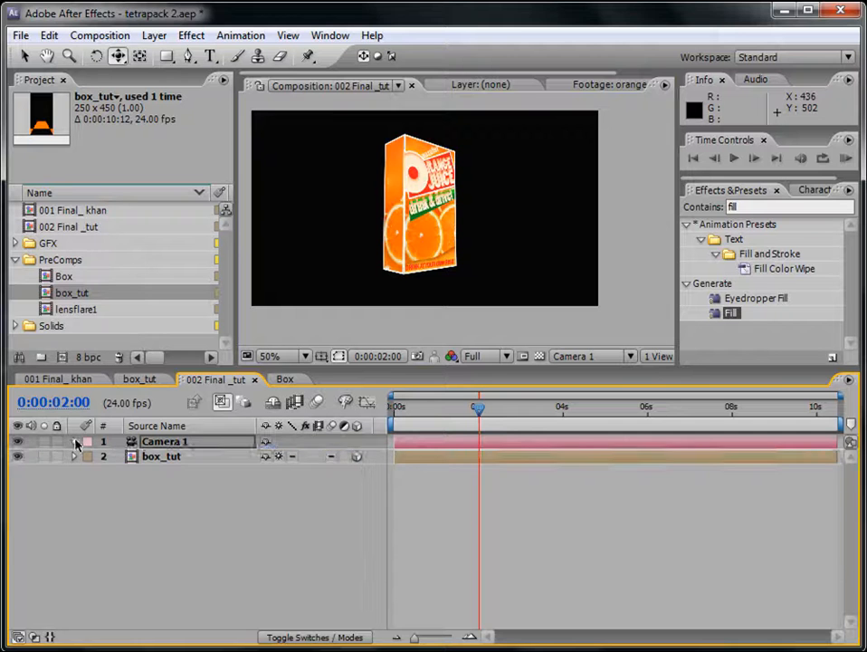
pyautogui.click(76, 442)
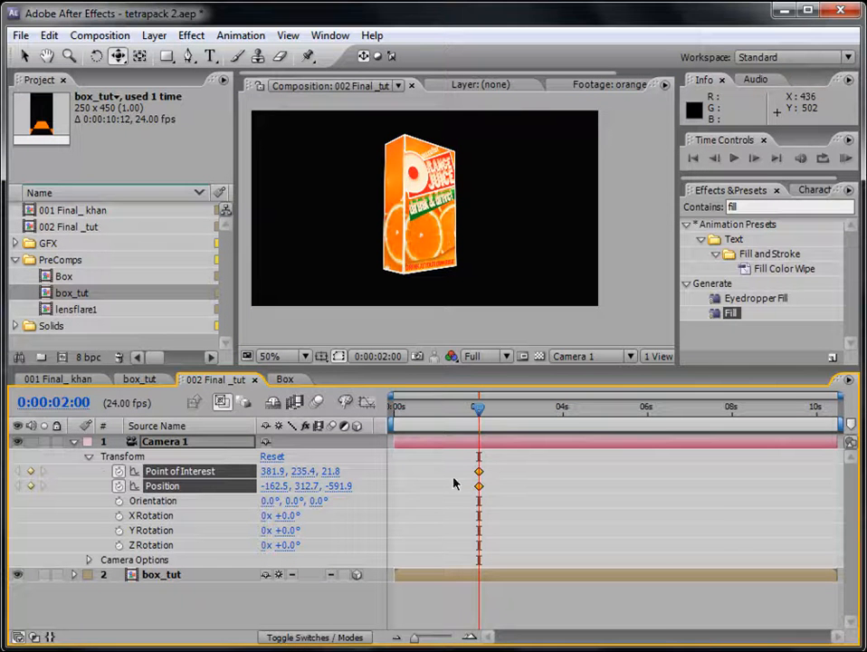
# - Apply Easy Ease to Camera 1's Point of Interest and Position keyframes at 0:00:02:00
pyautogui.click(514, 479)
pyautogui.moveTo(488, 466); pyautogui.dragTo(474, 492)
pyautogui.rightClick(480, 472)
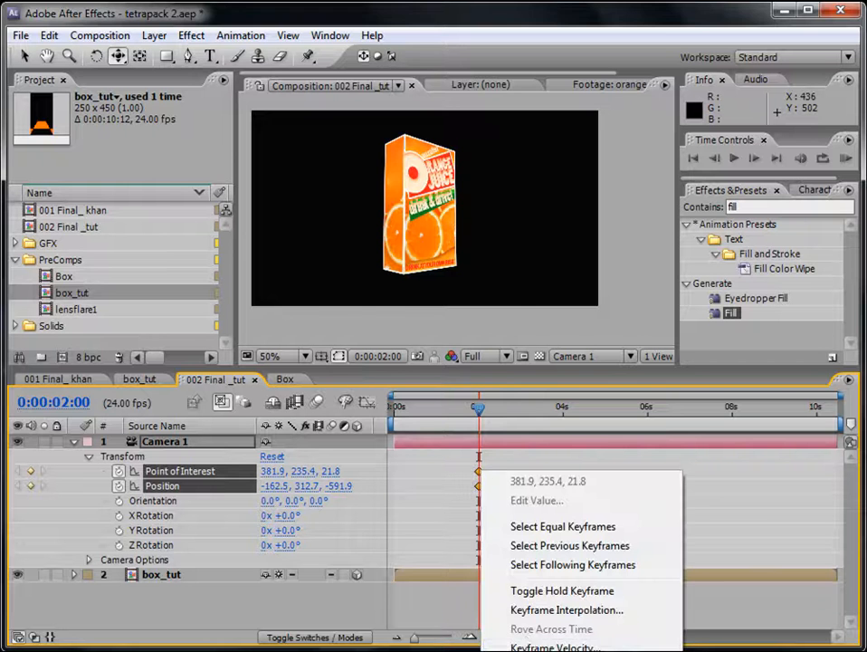
pyautogui.click(725, 651)
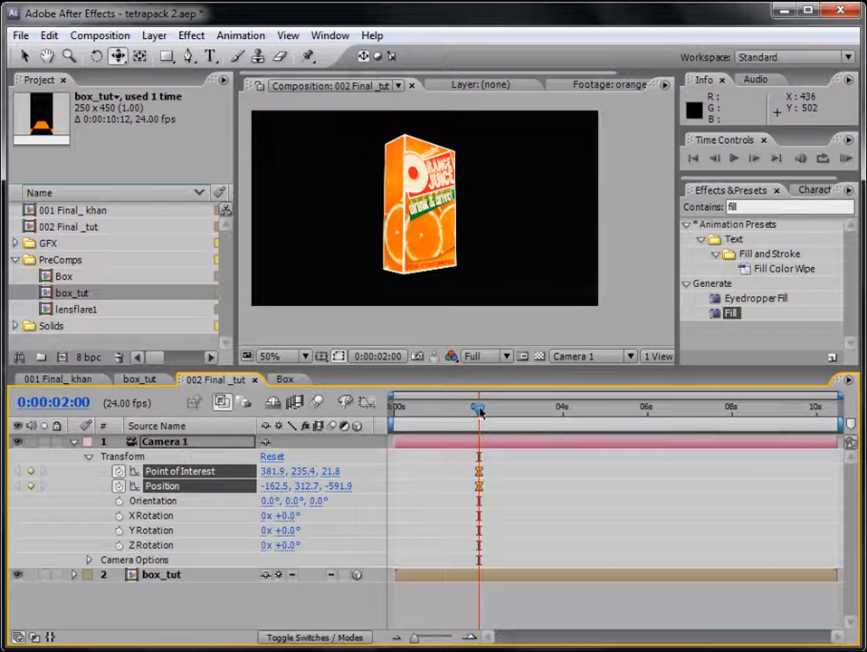
# - At 0:00:00:00, orbit the camera high above the unfolded box to about -36, -468, 119, and preview the camera move
pyautogui.moveTo(480, 409); pyautogui.dragTo(394, 410)
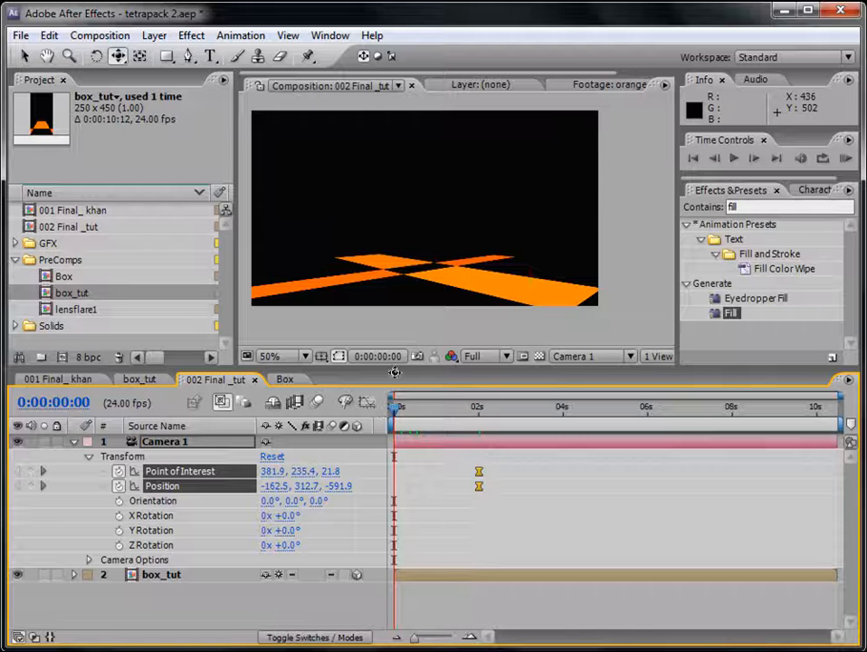
pyautogui.moveTo(436, 198); pyautogui.dragTo(542, 310)
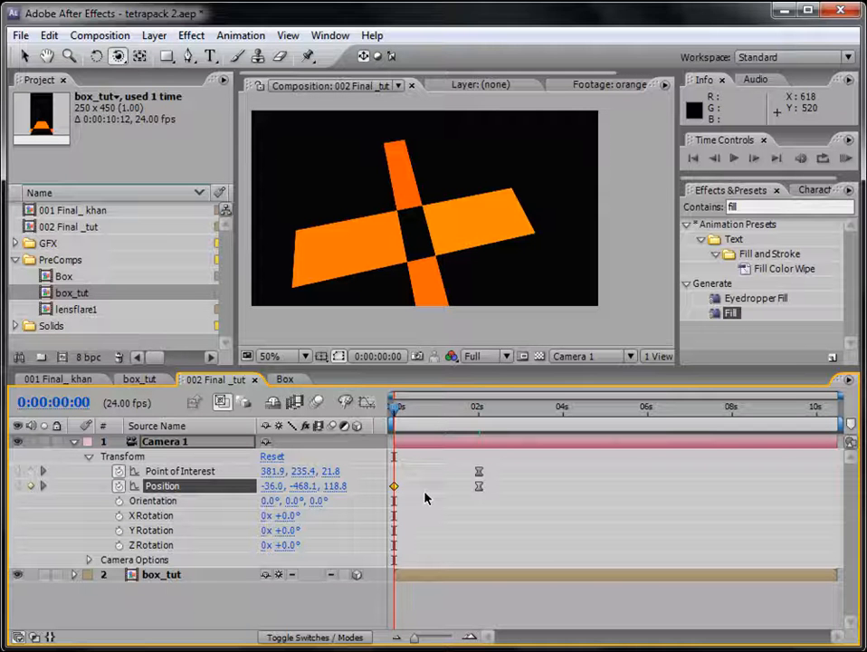
pyautogui.click(845, 159)
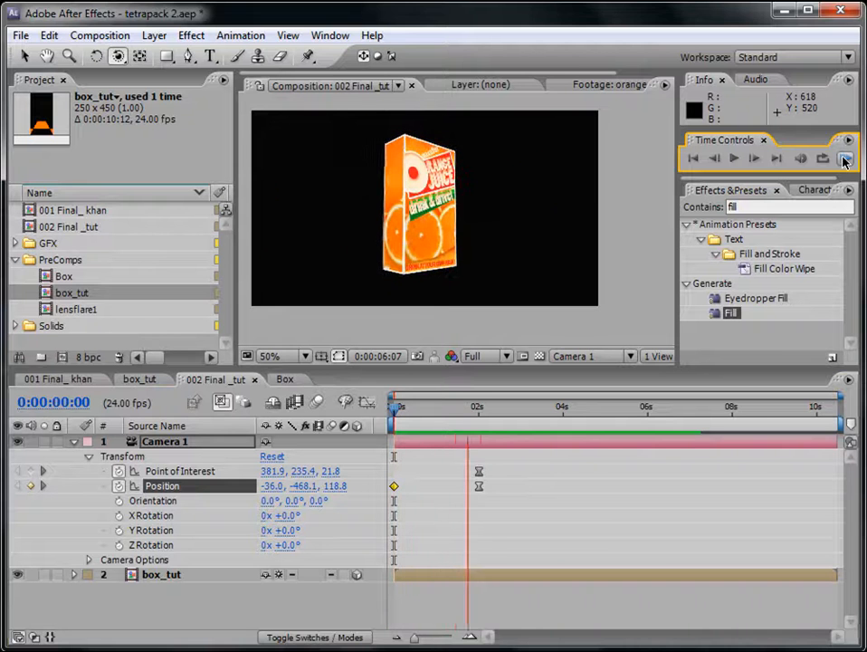
pyautogui.click(844, 159)
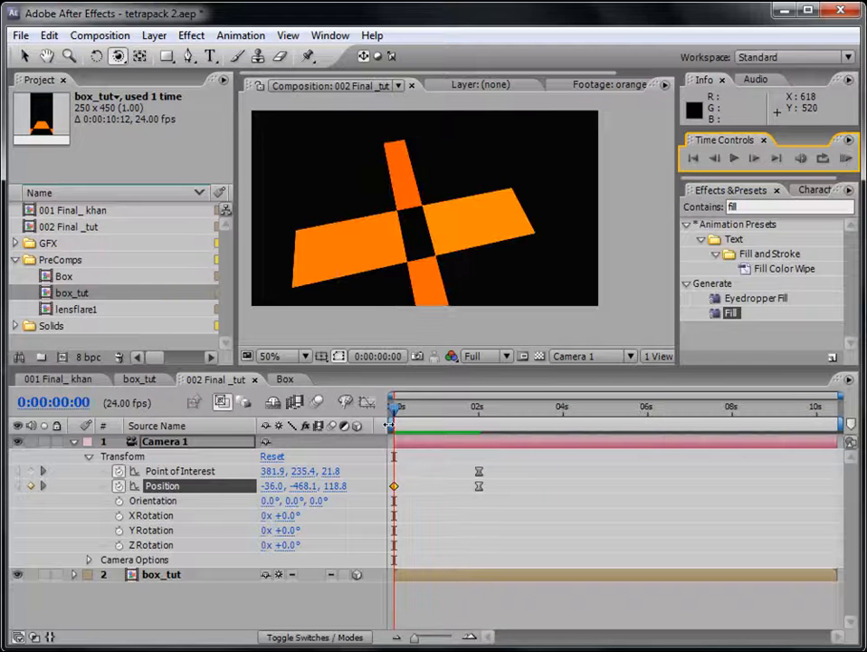
# - At 0:00:00:00, orbit the camera around the unfolded box to about -10, -322, 875, and preview the camera move
pyautogui.moveTo(435, 213); pyautogui.dragTo(433, 185)
pyautogui.click(845, 160)
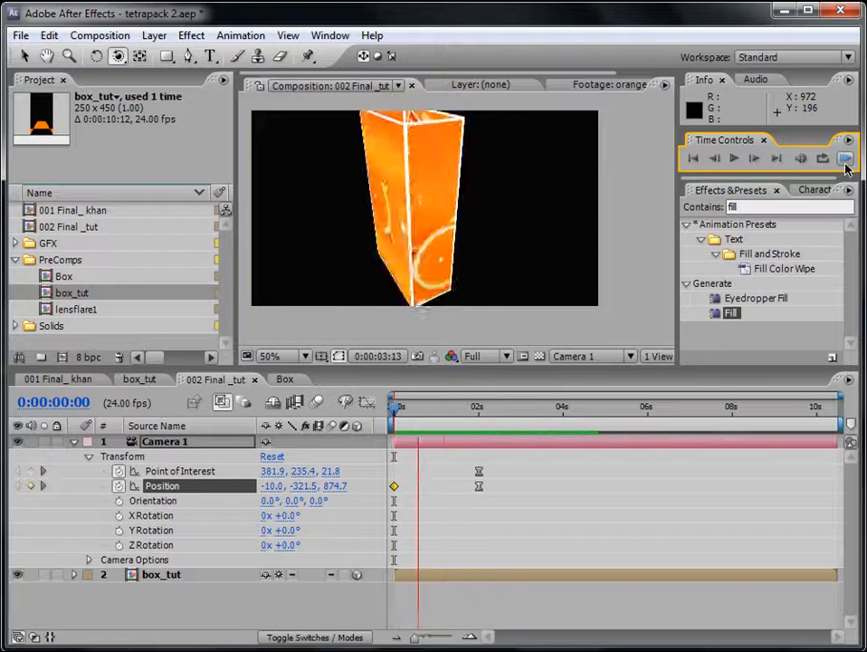
pyautogui.click(845, 164)
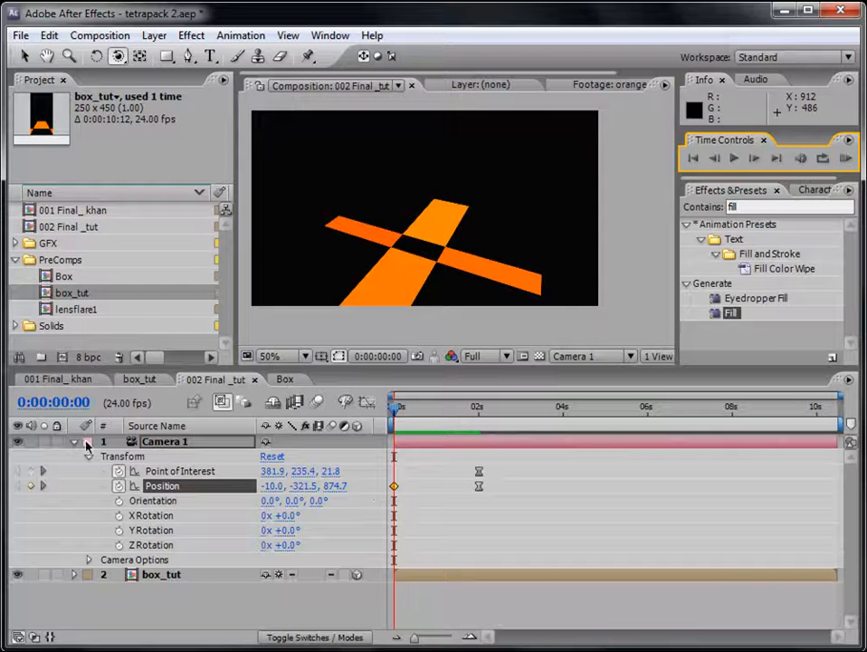
pyautogui.click(76, 442)
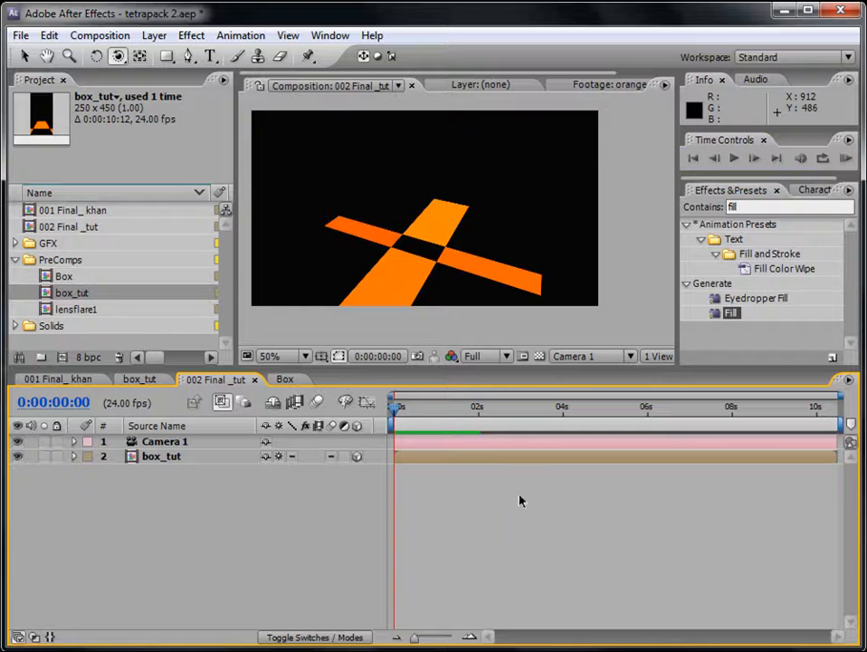
# - Duplicate the box_tut layer with the playhead at 0:00:01:23
pyautogui.moveTo(391, 408); pyautogui.dragTo(491, 408)
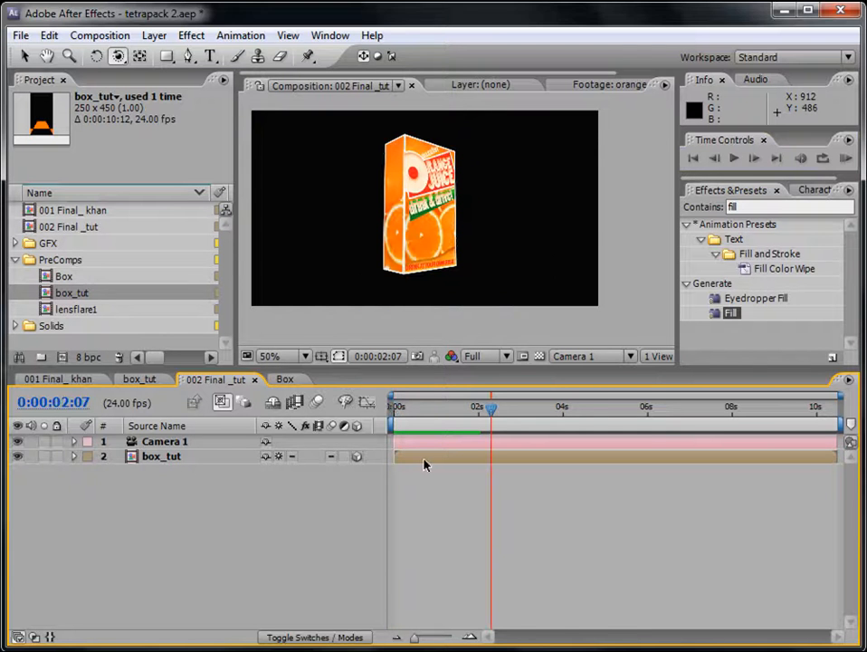
pyautogui.click(425, 459)
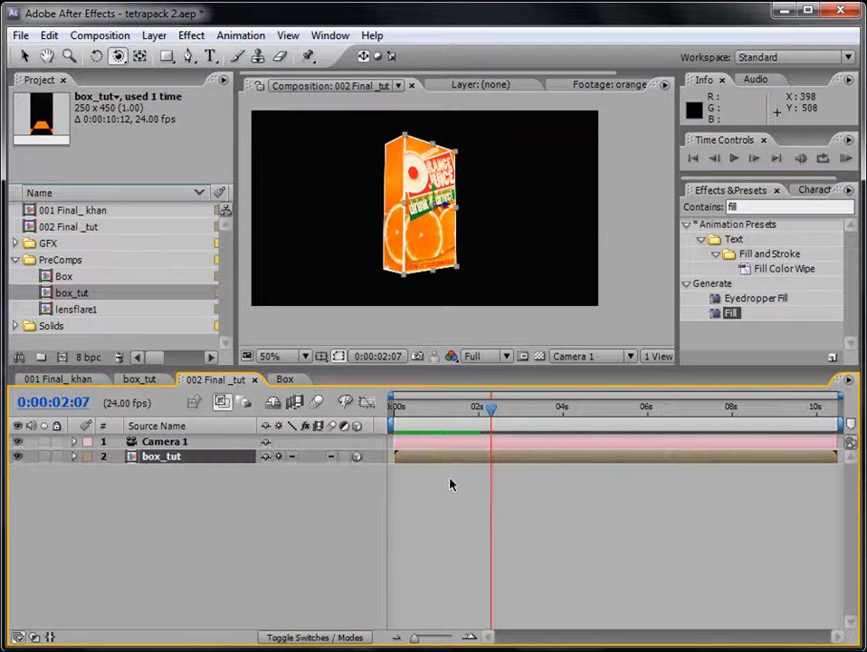
pyautogui.moveTo(396, 408); pyautogui.dragTo(476, 404)
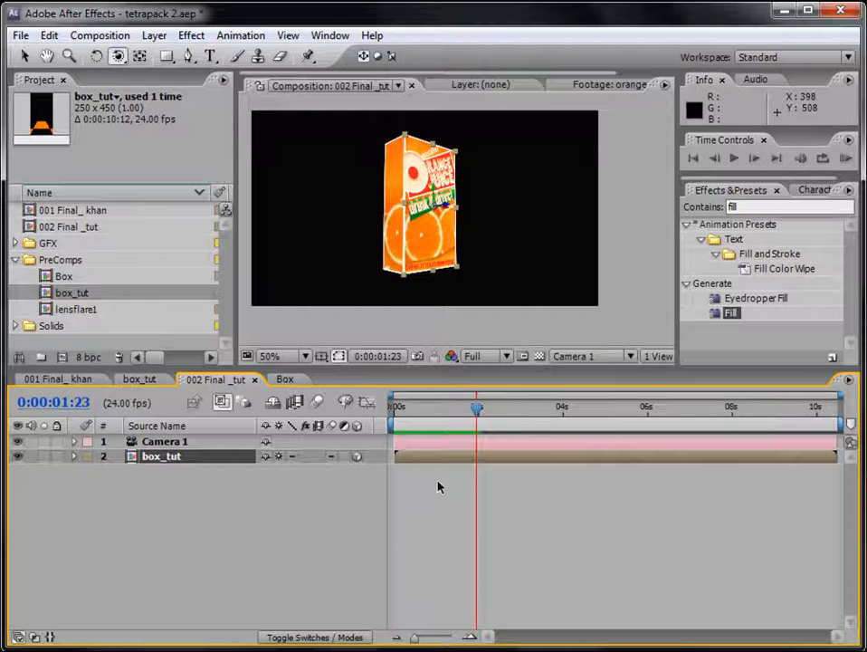
pyautogui.click(48, 35)
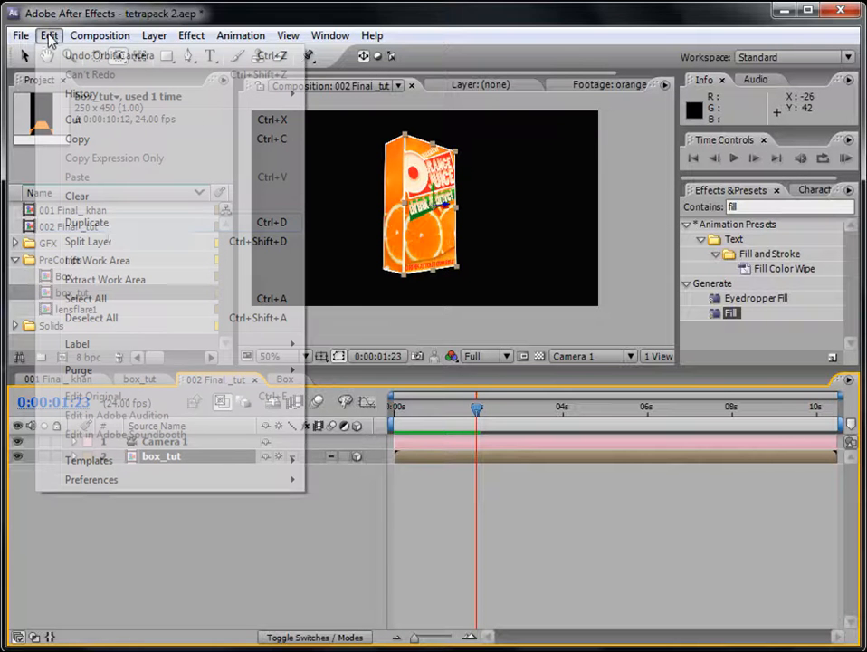
pyautogui.click(108, 227)
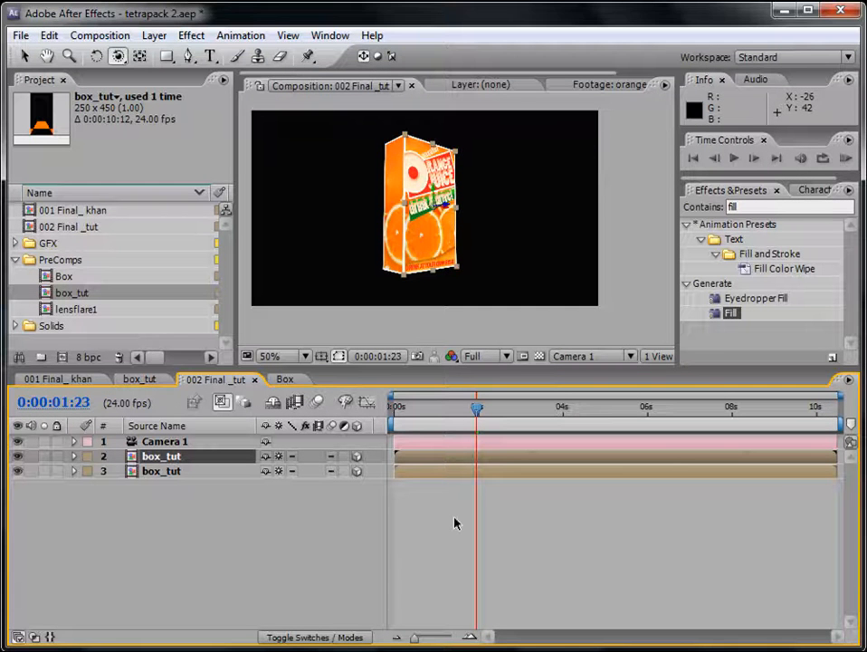
# - Keyframe the box_tut copy's Position at 0:00:01:23, and at 0:00:02:10 move it behind the original to about 303, 225, 246
pyautogui.press('p')
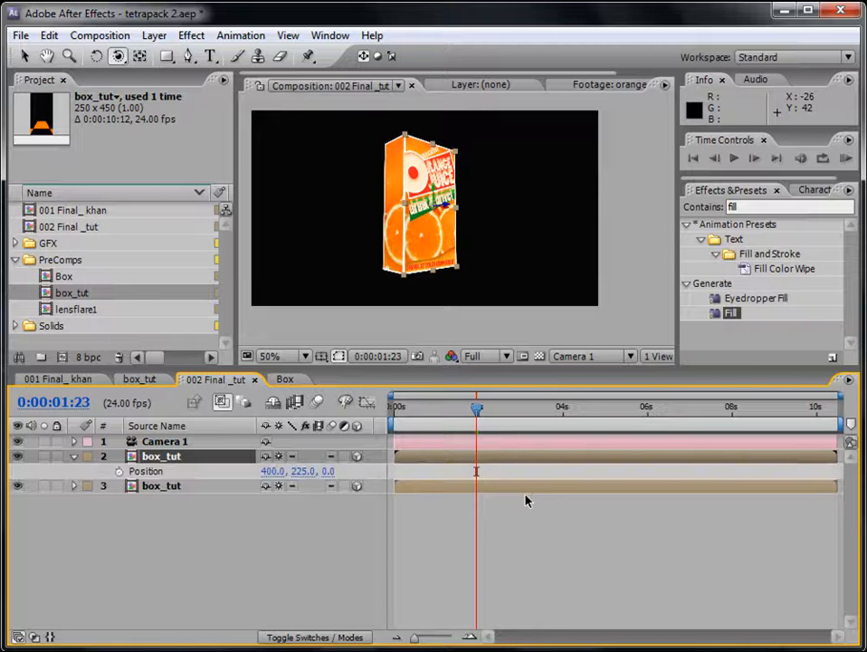
pyautogui.click(120, 471)
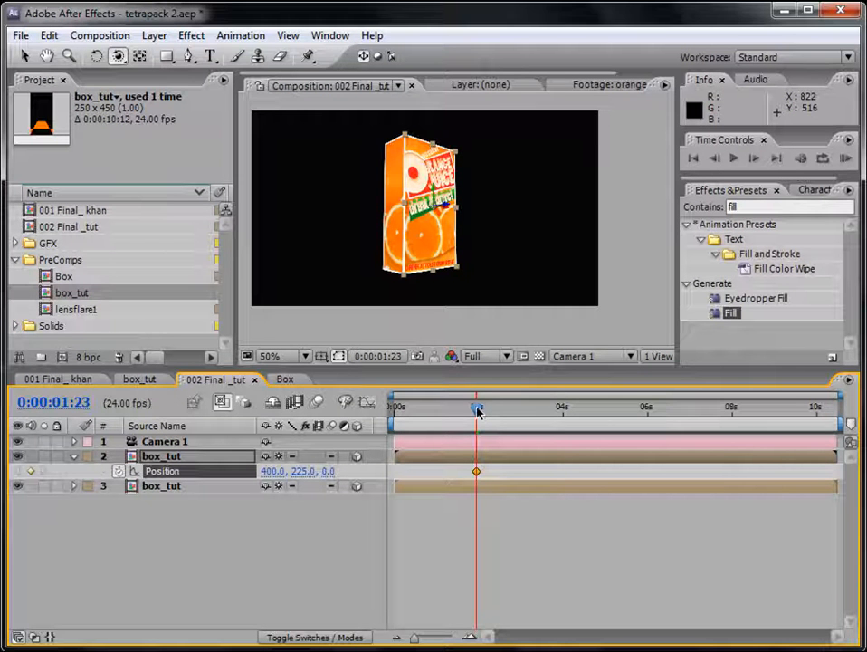
pyautogui.moveTo(478, 411); pyautogui.dragTo(496, 409)
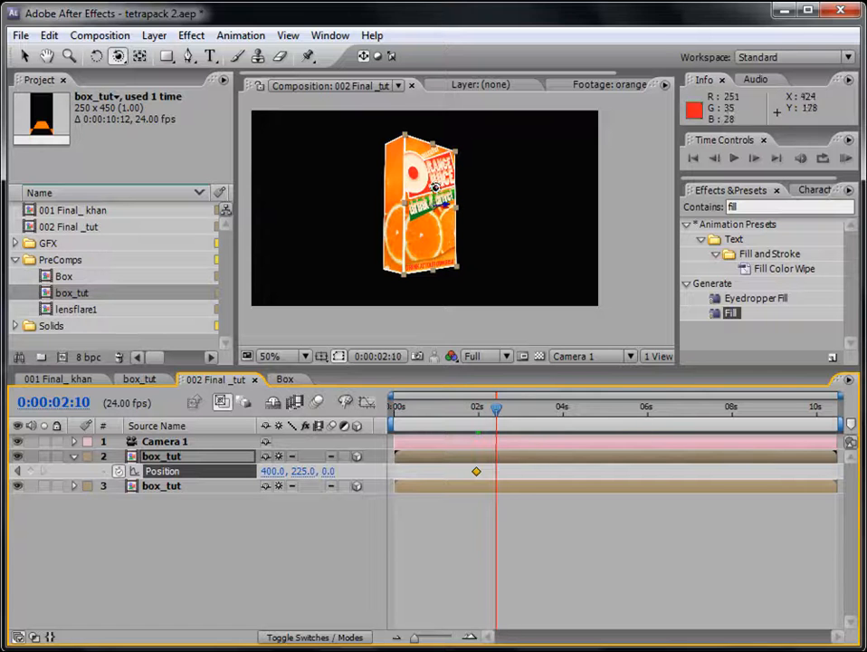
pyautogui.press('v')
pyautogui.moveTo(450, 208); pyautogui.dragTo(362, 199)
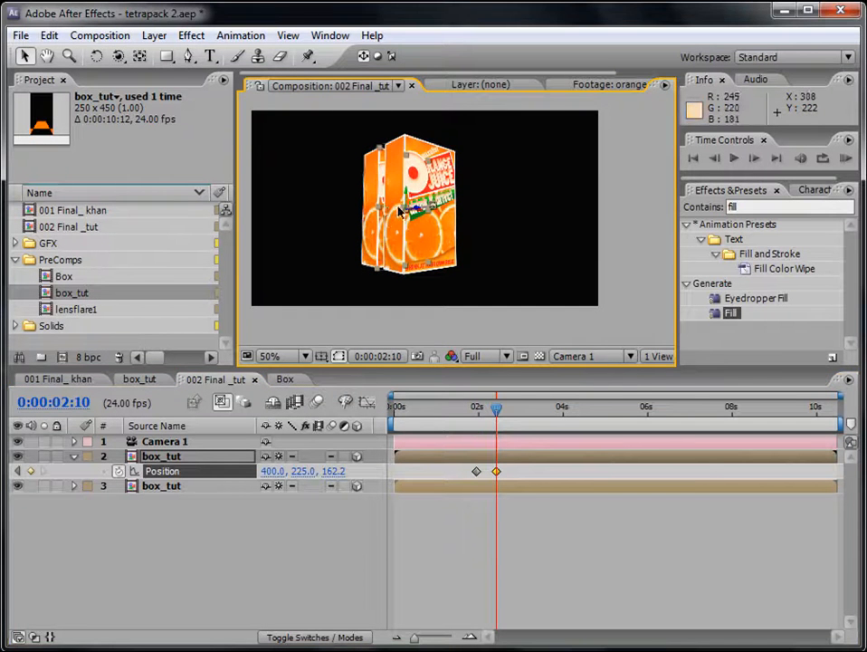
pyautogui.moveTo(422, 217); pyautogui.dragTo(387, 218)
# - Apply Easy Ease to the copy's Position keyframe at 0:00:02:10, and shorten the work area to end at about 3 seconds
pyautogui.click(496, 472)
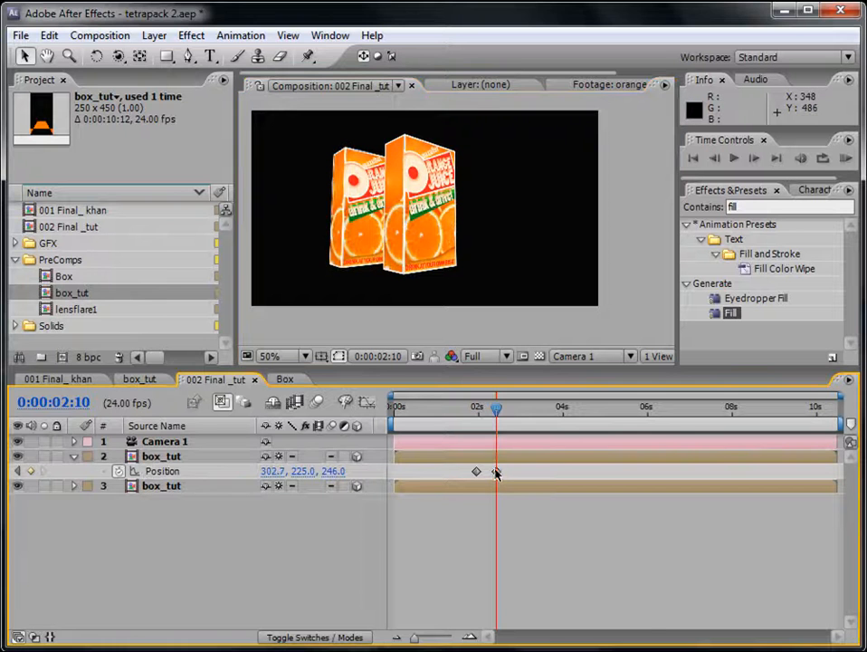
pyautogui.rightClick(496, 472)
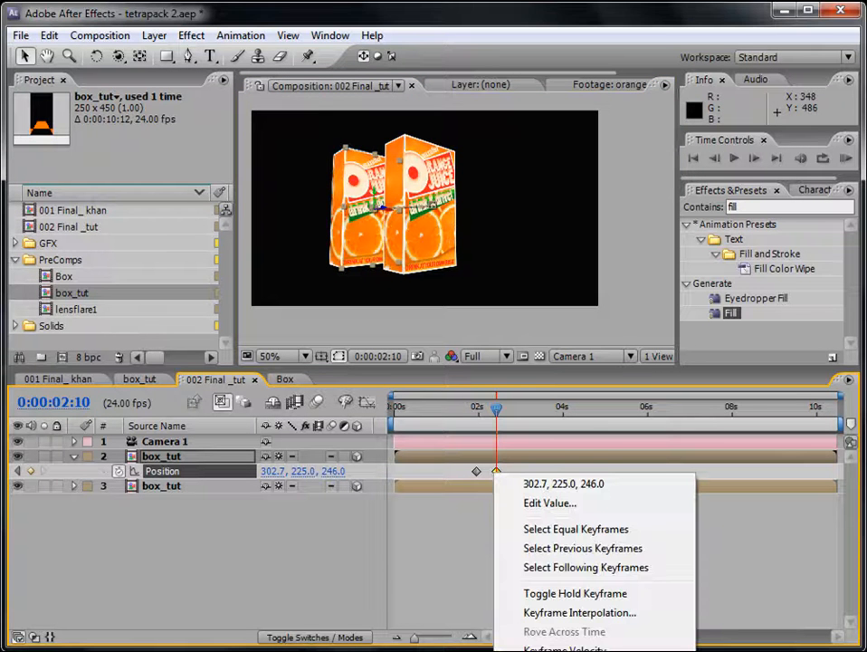
pyautogui.click(748, 651)
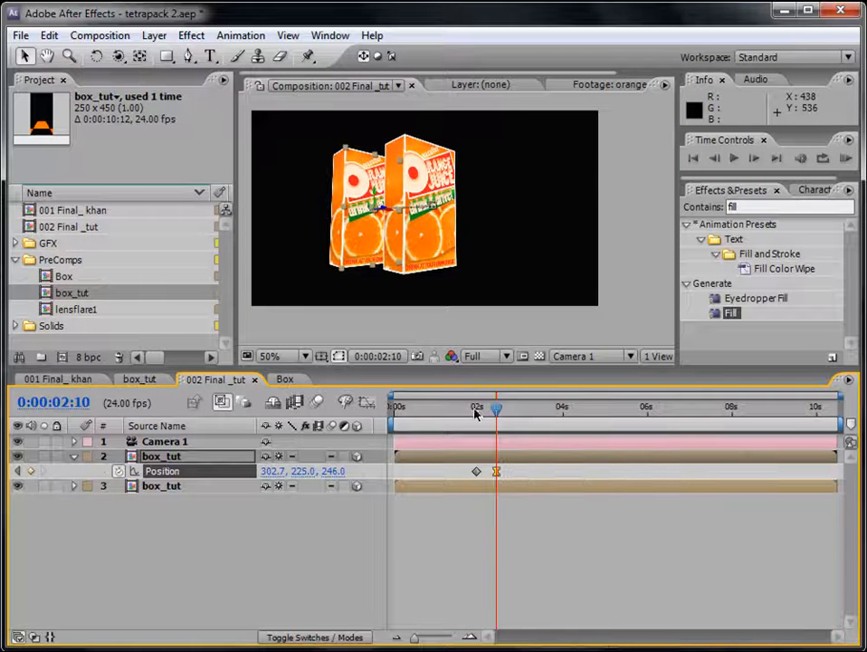
pyautogui.moveTo(838, 423); pyautogui.dragTo(527, 424)
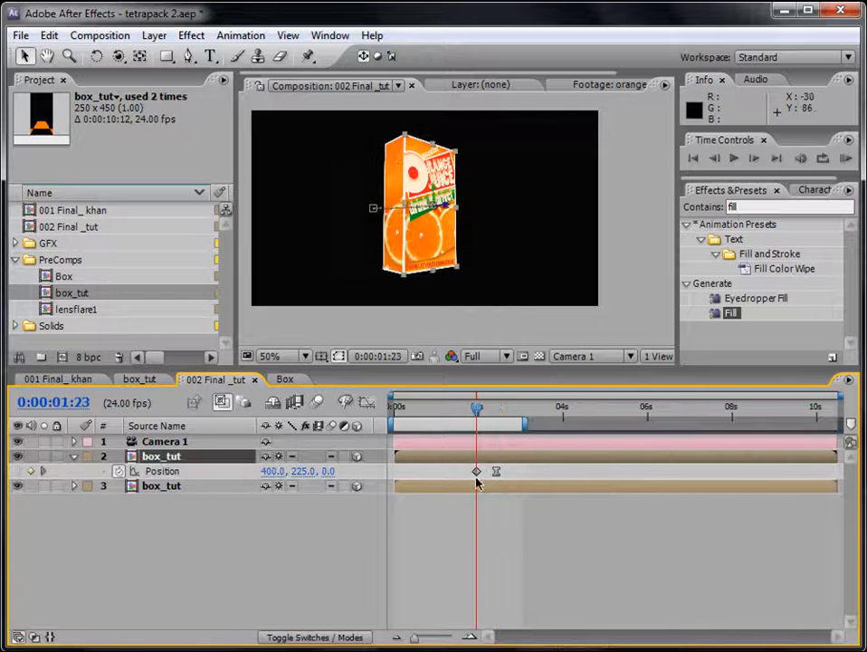
# - Split the box_tut copy at 0:00:01:23, delete its earlier part, and preview the animation
pyautogui.click(452, 521)
pyautogui.click(465, 455)
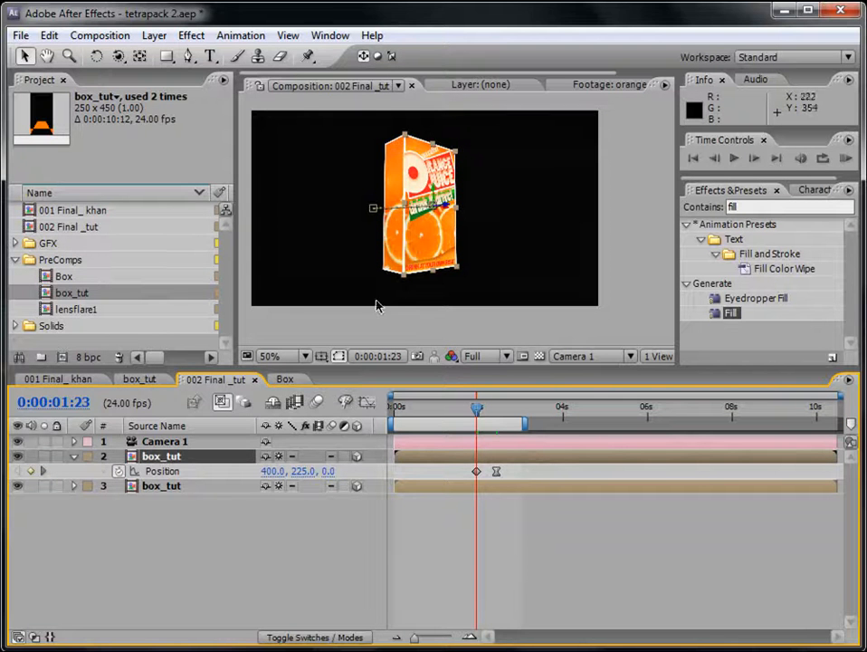
pyautogui.click(48, 36)
pyautogui.click(97, 221)
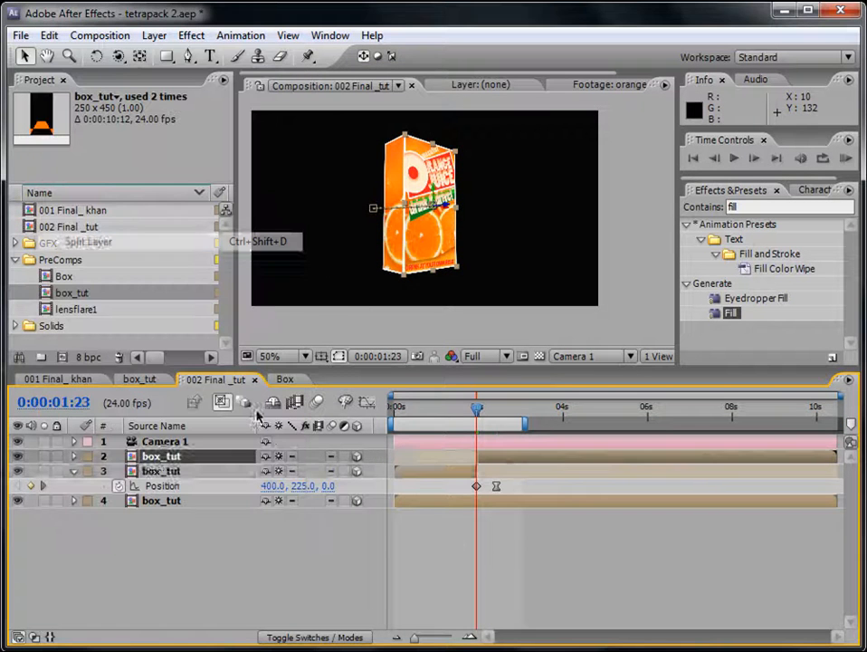
pyautogui.click(452, 472)
pyautogui.press('Delete')
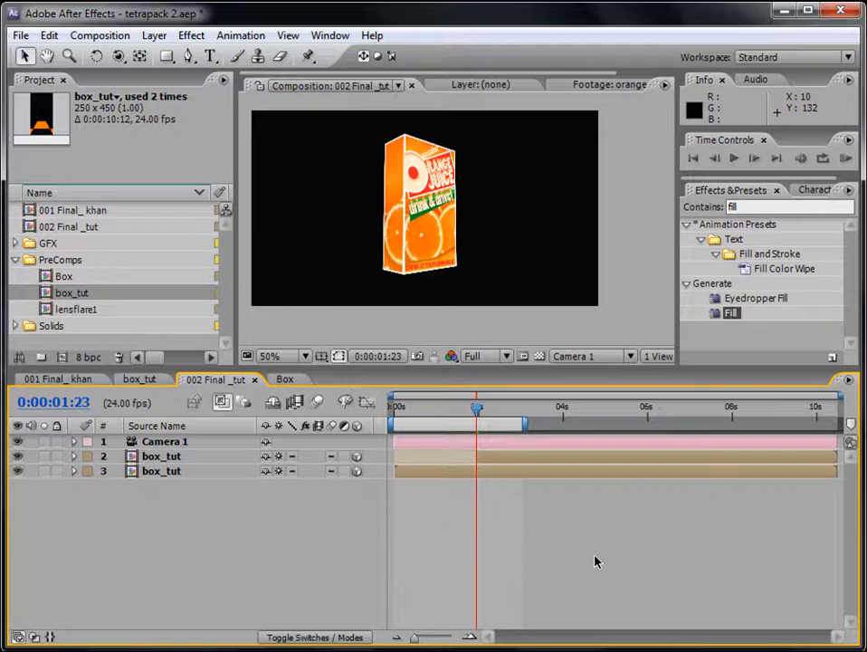
pyautogui.click(845, 159)
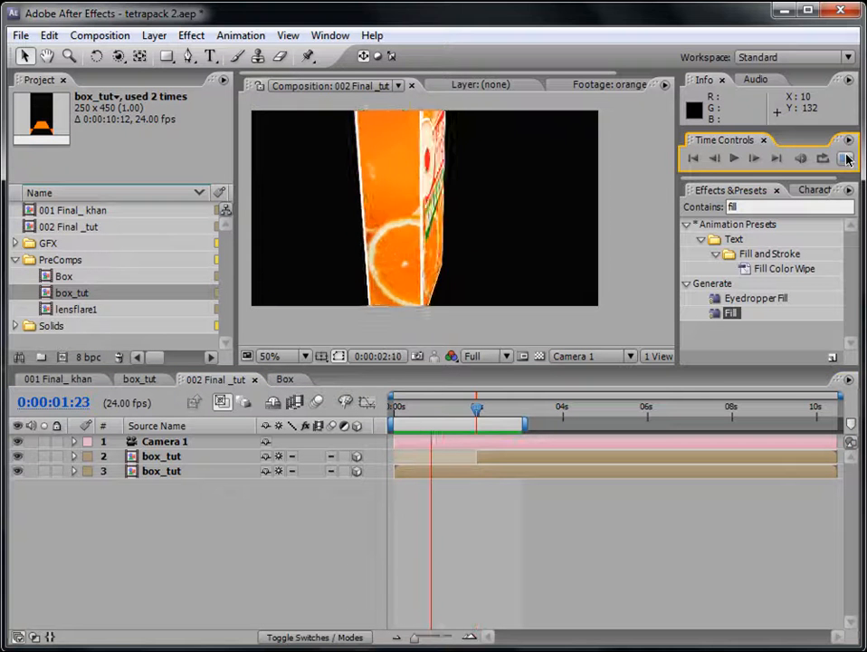
# - Duplicate the trimmed box_tut copy with the playhead at 0:00:02:10
pyautogui.click(507, 458)
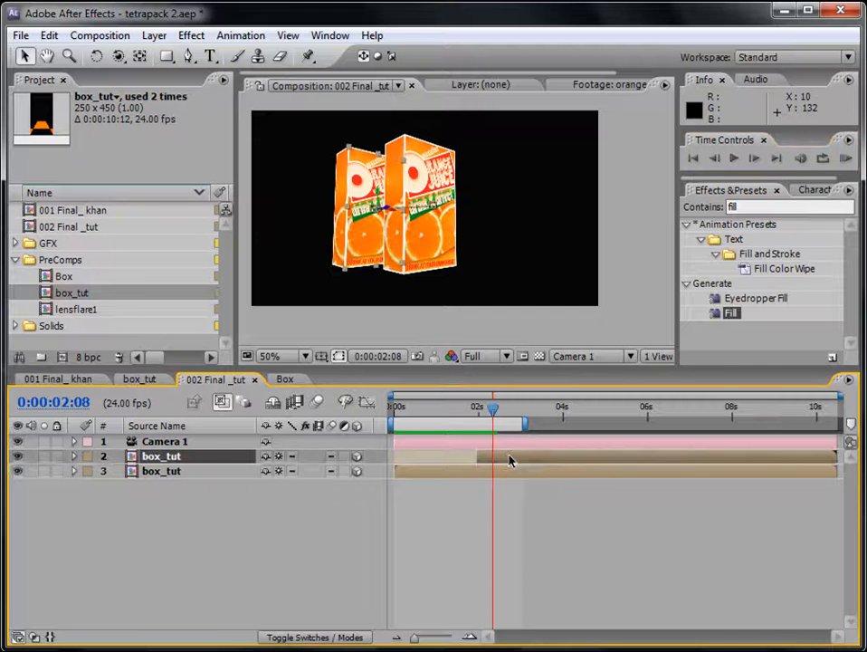
pyautogui.press('p')
pyautogui.moveTo(491, 413); pyautogui.dragTo(496, 413)
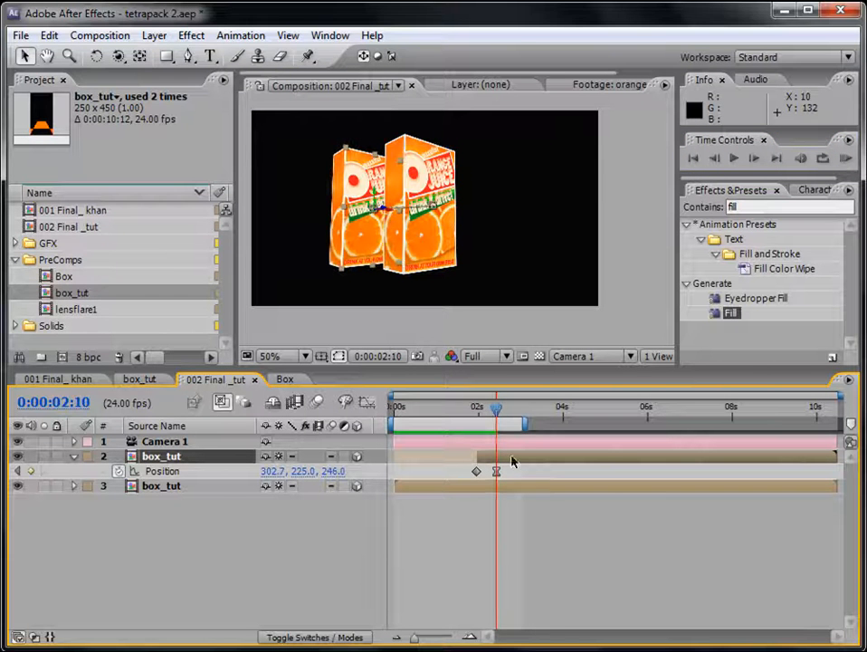
pyautogui.click(49, 35)
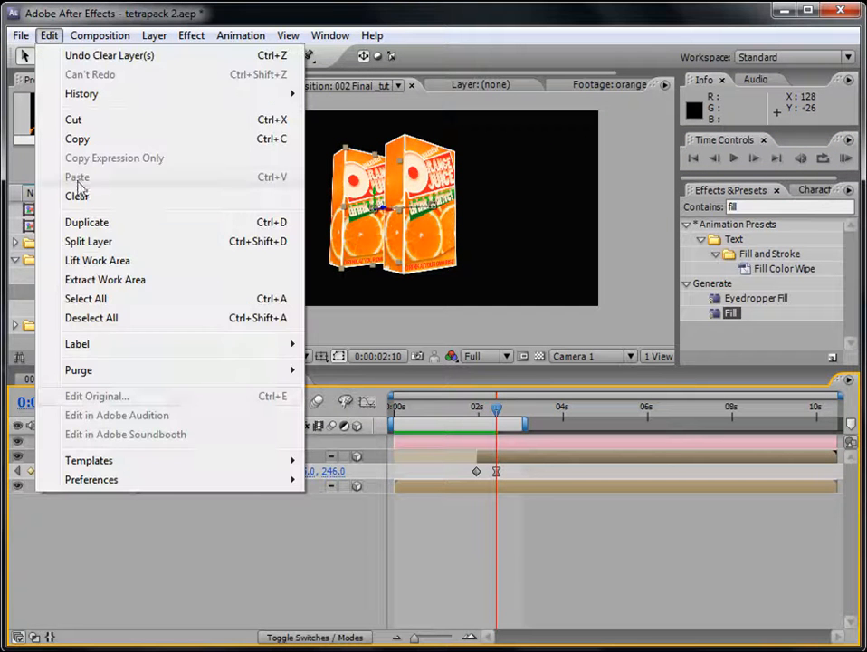
pyautogui.click(102, 223)
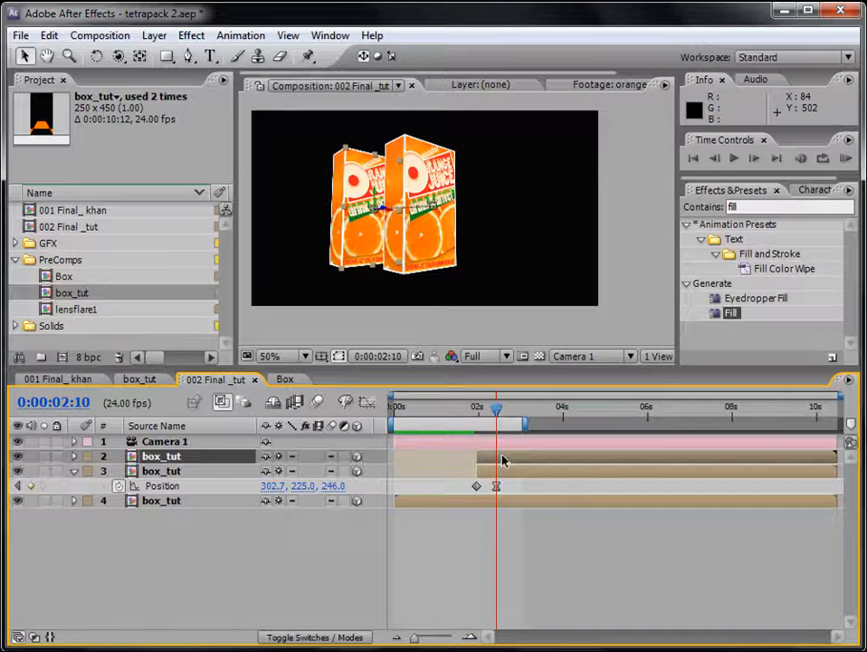
# - Clear the new top copy's inherited Position keyframes, keeping only a linear keyframe at 0:00:02:10
pyautogui.press('p')
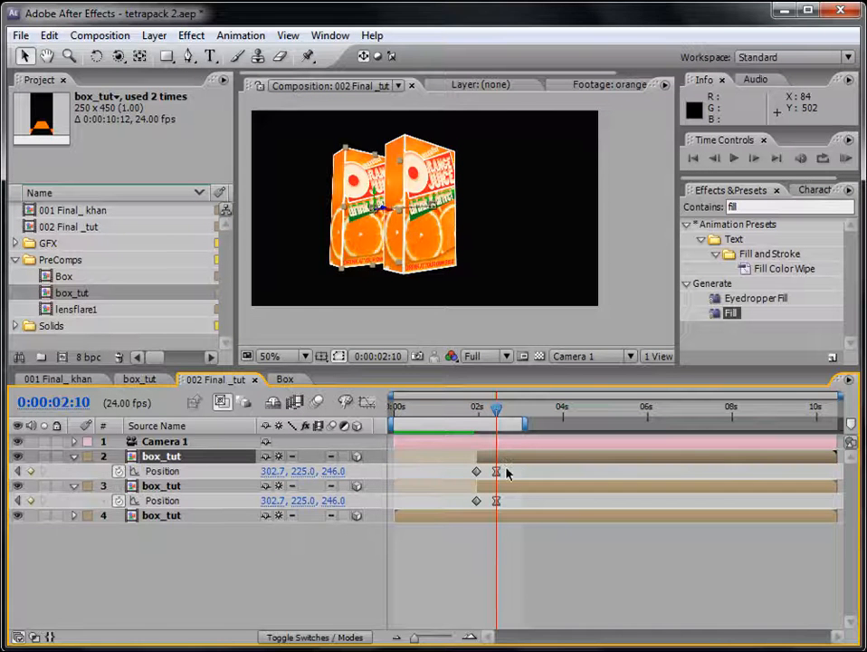
pyautogui.click(476, 472)
pyautogui.press('Delete')
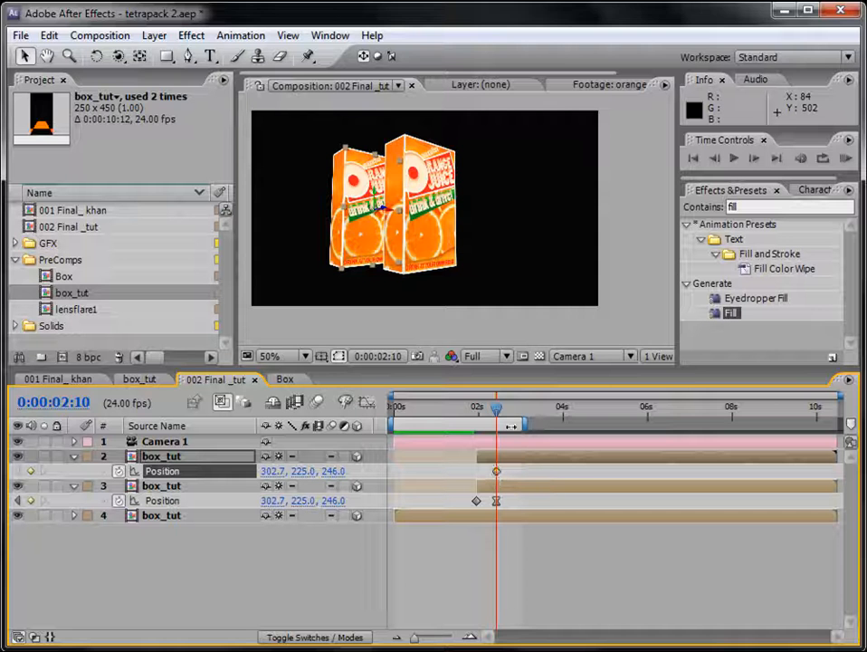
# - At 0:00:03:01, move the top box_tut copy behind the second box to about 187, 225, 599, and Easy Ease that Position keyframe
pyautogui.moveTo(498, 411); pyautogui.dragTo(522, 410)
pyautogui.moveTo(381, 212); pyautogui.dragTo(262, 156)
pyautogui.moveTo(324, 220); pyautogui.dragTo(318, 219)
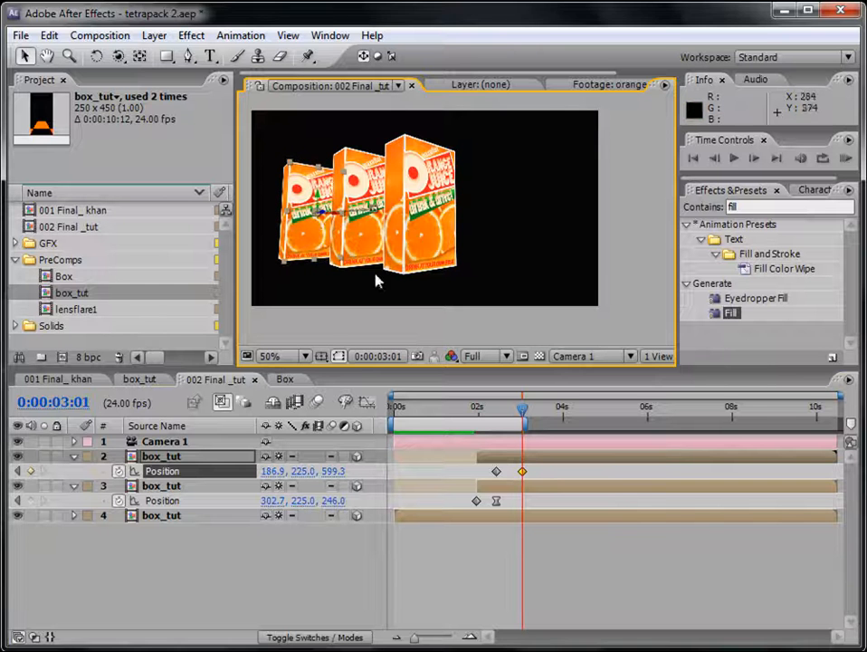
pyautogui.click(576, 568)
pyautogui.rightClick(523, 470)
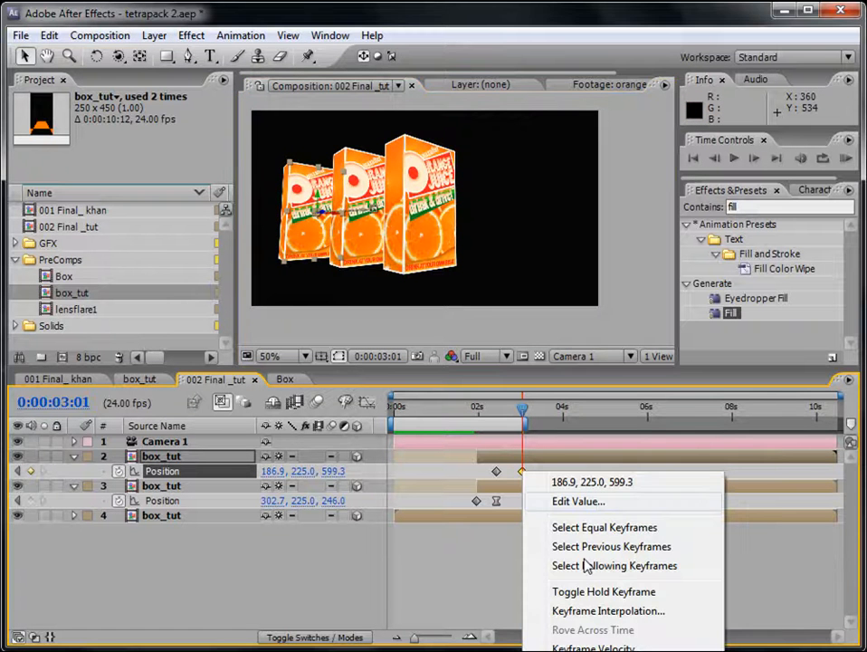
pyautogui.click(648, 592)
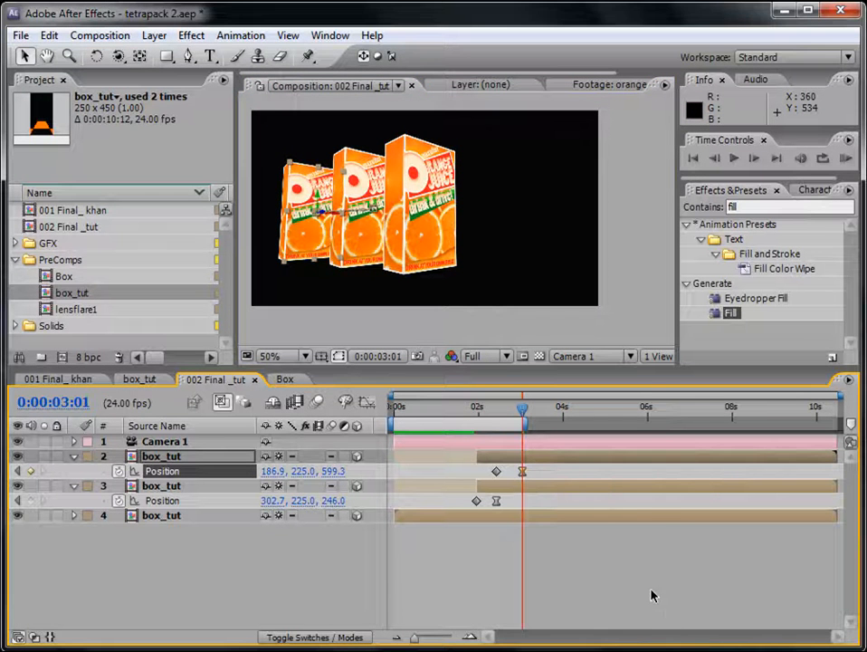
# - Split the top box_tut copy at 0:00:02:10, remove its earlier part, and preview the work area extended to about 5 seconds
pyautogui.click(463, 410)
pyautogui.moveTo(468, 412); pyautogui.dragTo(496, 408)
pyautogui.click(497, 470)
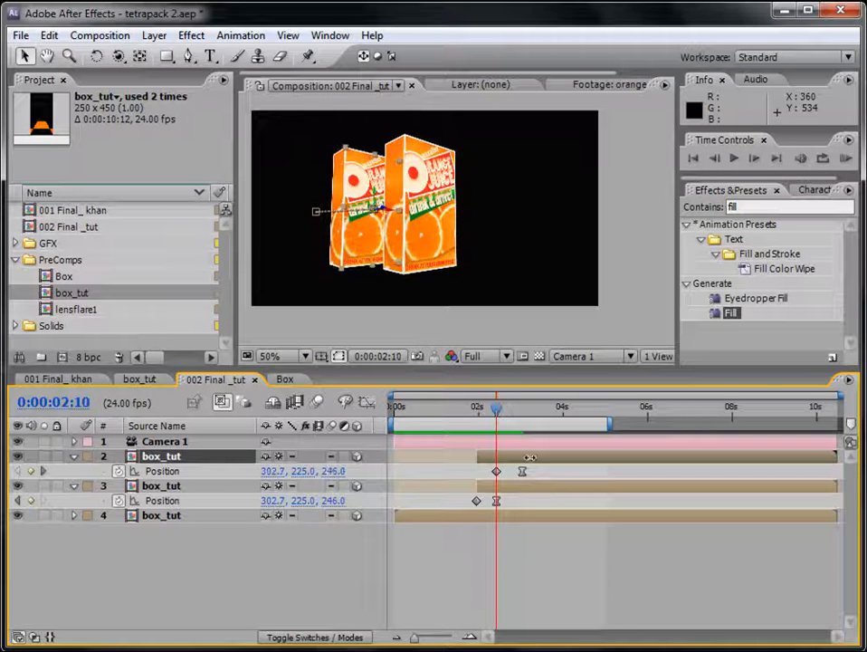
pyautogui.click(49, 35)
pyautogui.click(106, 243)
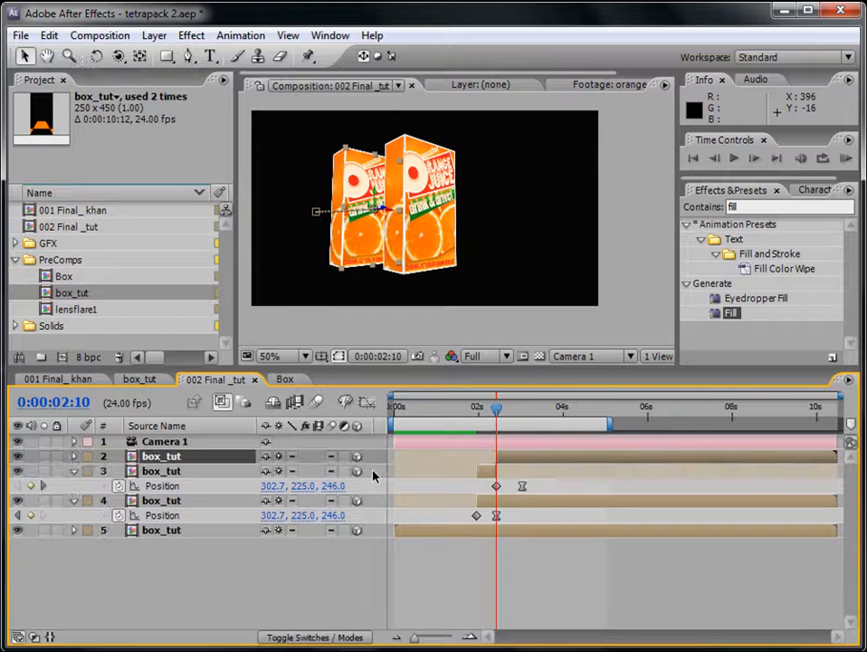
pyautogui.press('Delete')
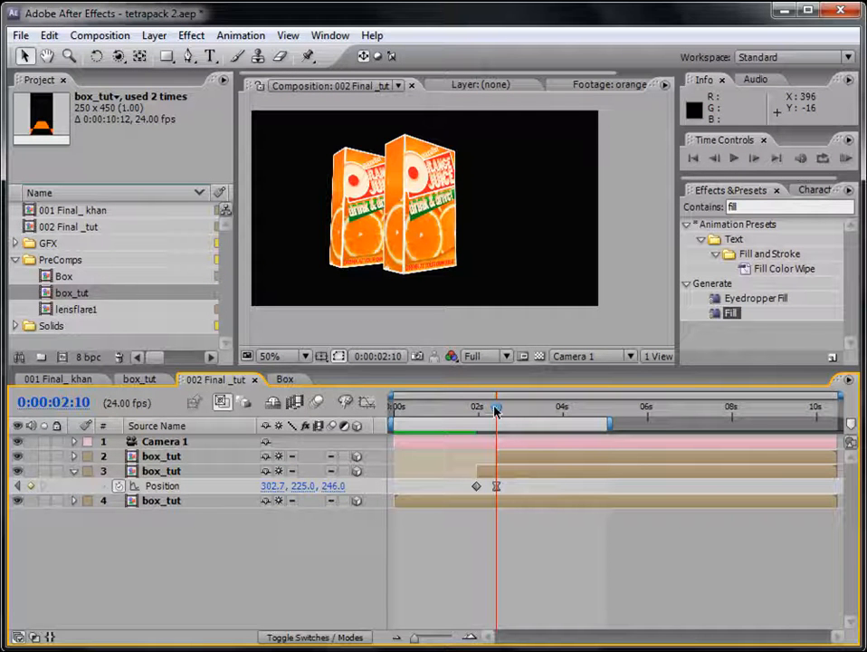
pyautogui.click(845, 159)
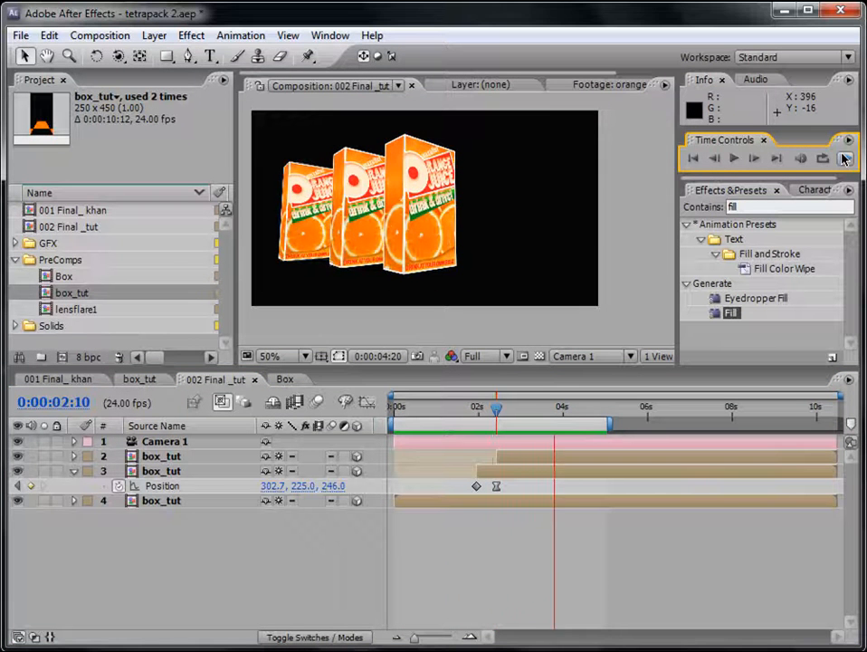
pyautogui.click(845, 159)
# - Find the Gaussian Blur effect and apply it to the box_tut copy that starts at 0:00:01:23
pyautogui.moveTo(463, 411); pyautogui.dragTo(491, 410)
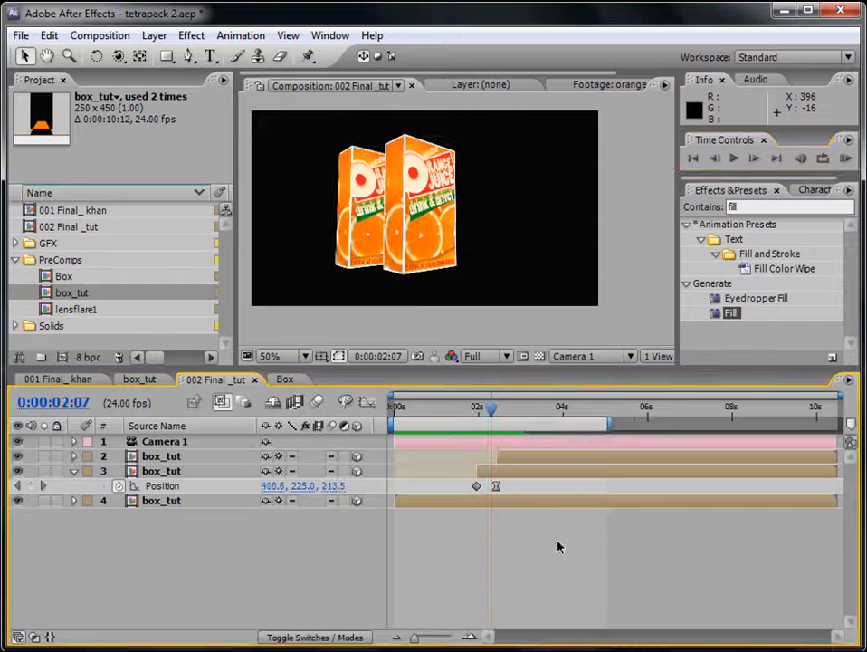
pyautogui.click(181, 444)
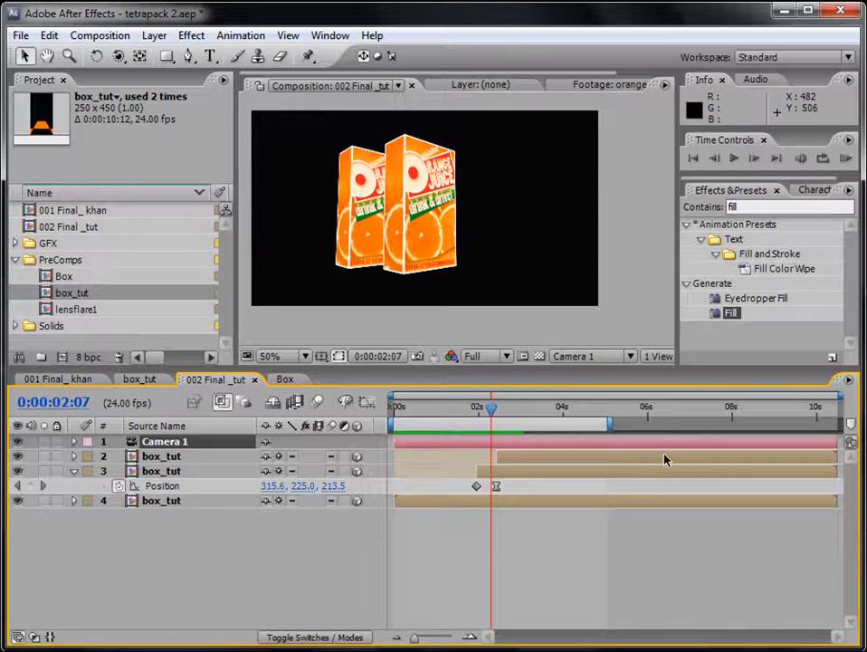
pyautogui.click(504, 473)
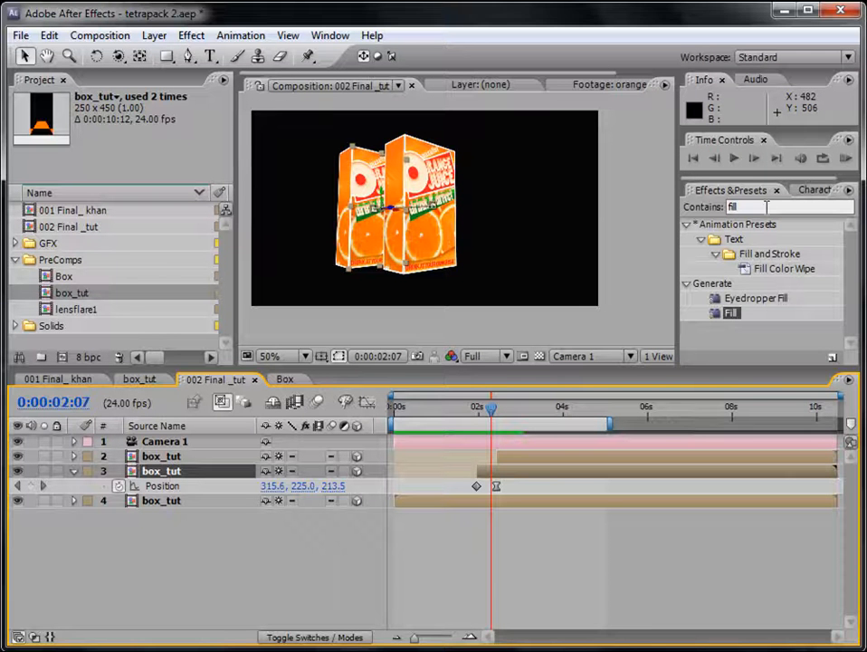
pyautogui.click(731, 207)
pyautogui.write('blurr')
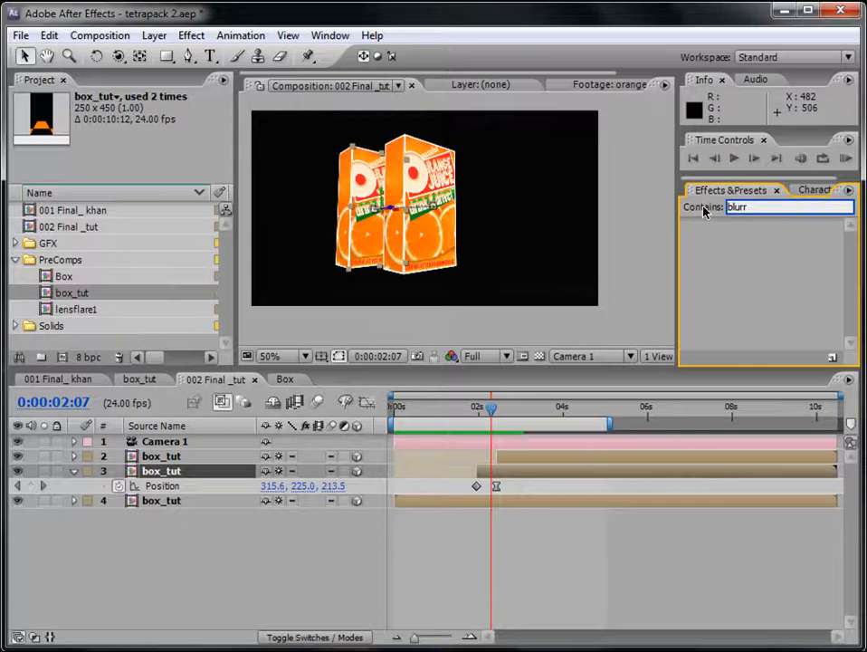
pyautogui.press('BackSpace')
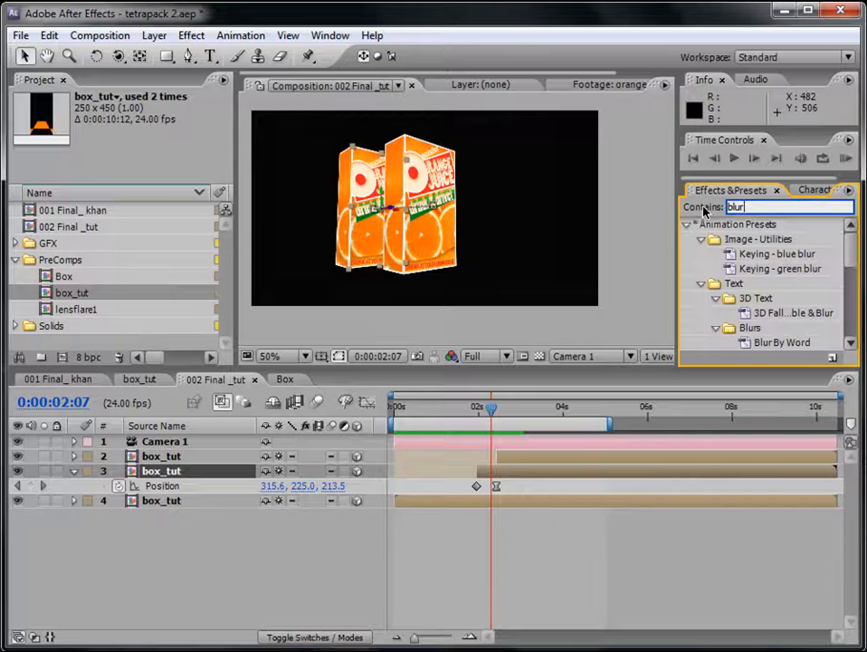
pyautogui.moveTo(852, 244); pyautogui.dragTo(854, 320)
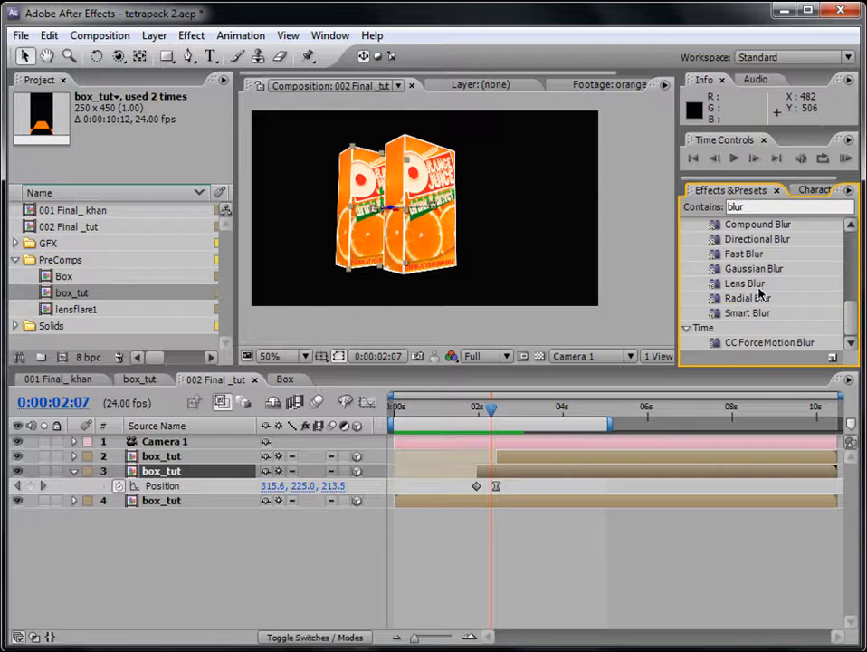
pyautogui.moveTo(749, 269); pyautogui.dragTo(529, 476)
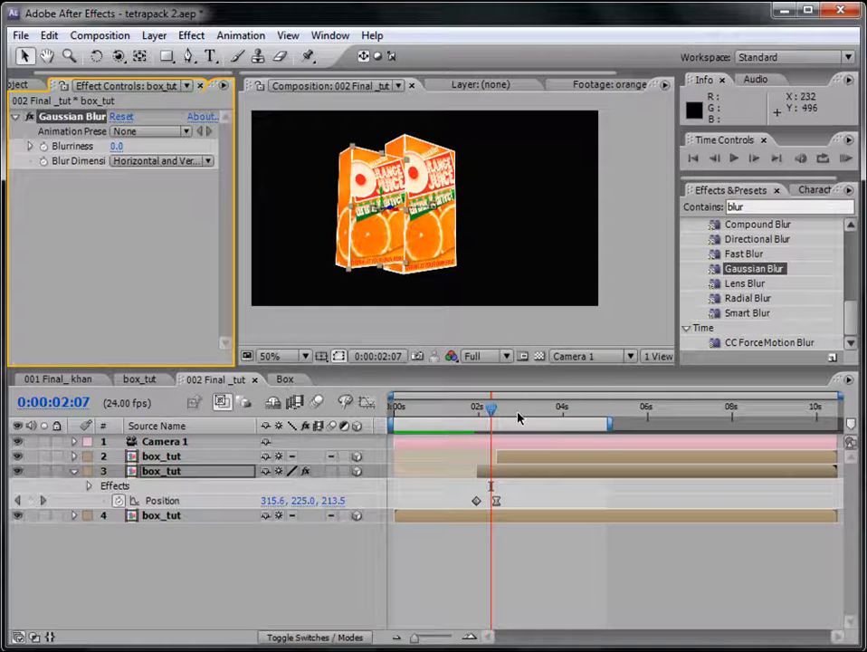
# - At 0:00:02:10, set that copy's Gaussian Blur Blurriness to 1 and enable keyframing for it
pyautogui.moveTo(490, 410); pyautogui.dragTo(495, 412)
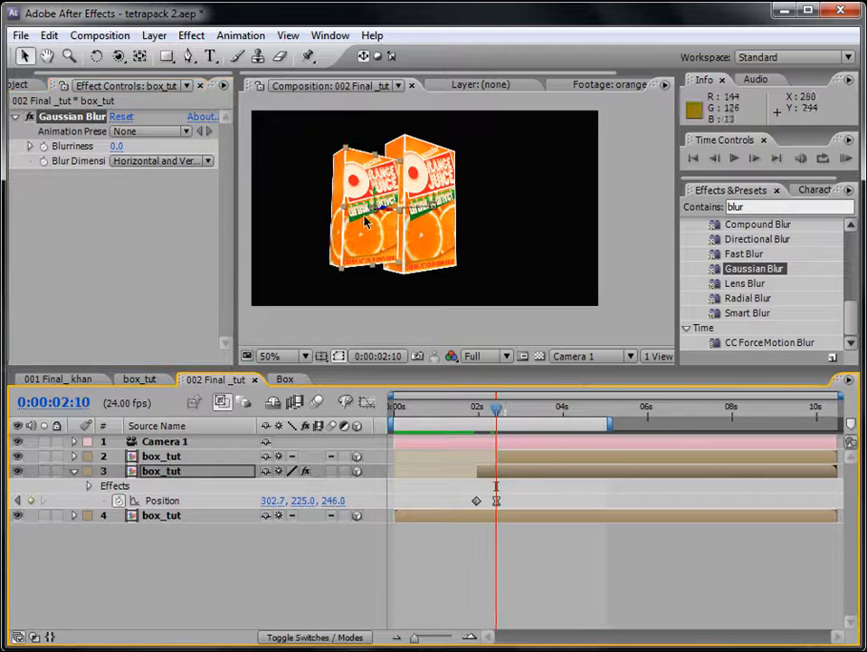
pyautogui.click(115, 146)
pyautogui.write('1')
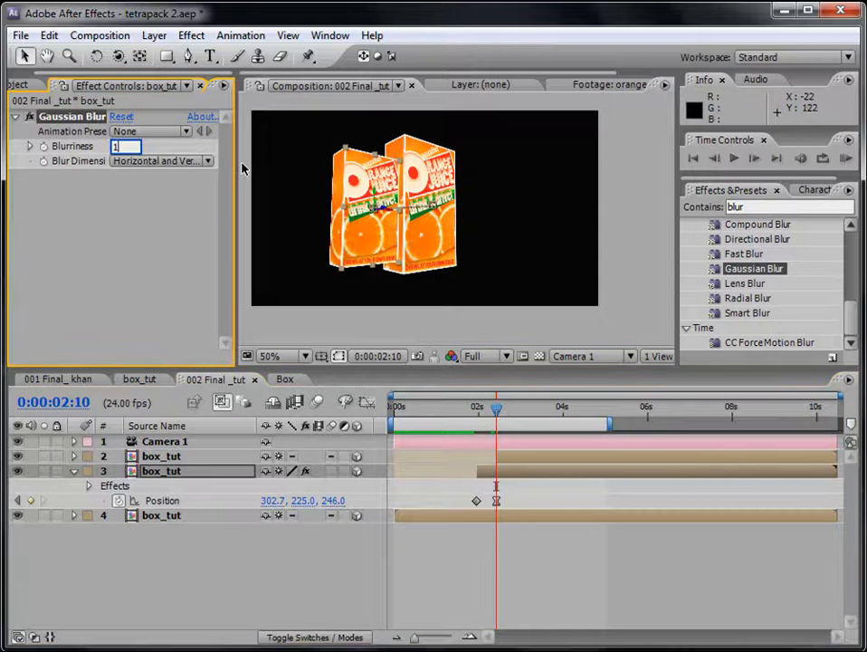
pyautogui.press('Return')
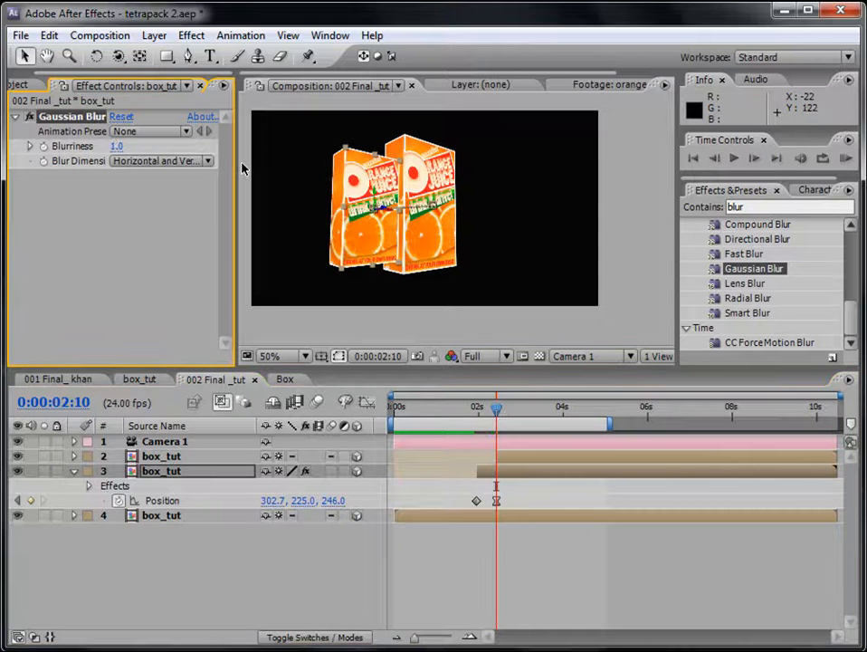
pyautogui.click(44, 146)
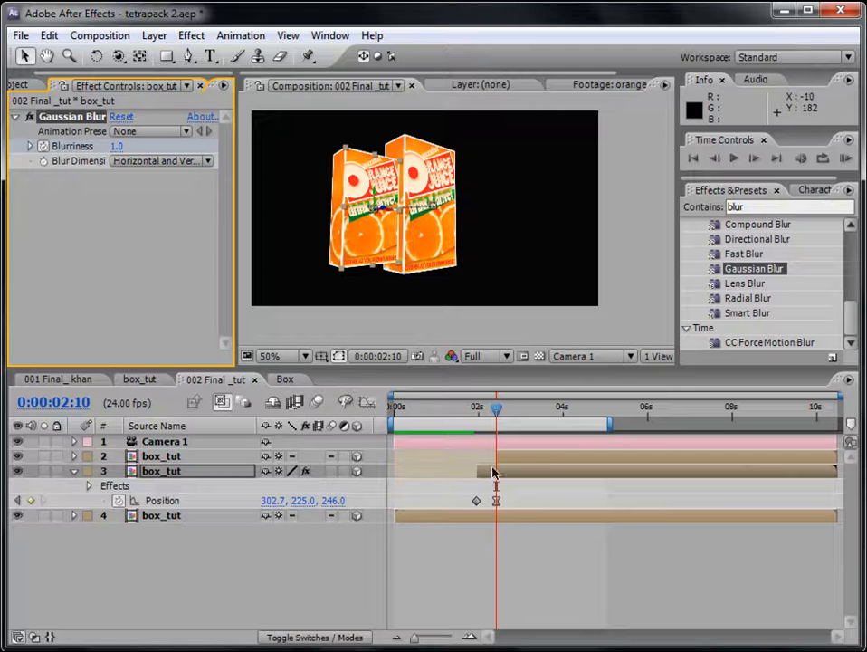
# - Add a Blurriness keyframe of 0 at 0:00:01:23 on the same box_tut copy and return to 0:00:02:10
pyautogui.press('u')
pyautogui.press('j')
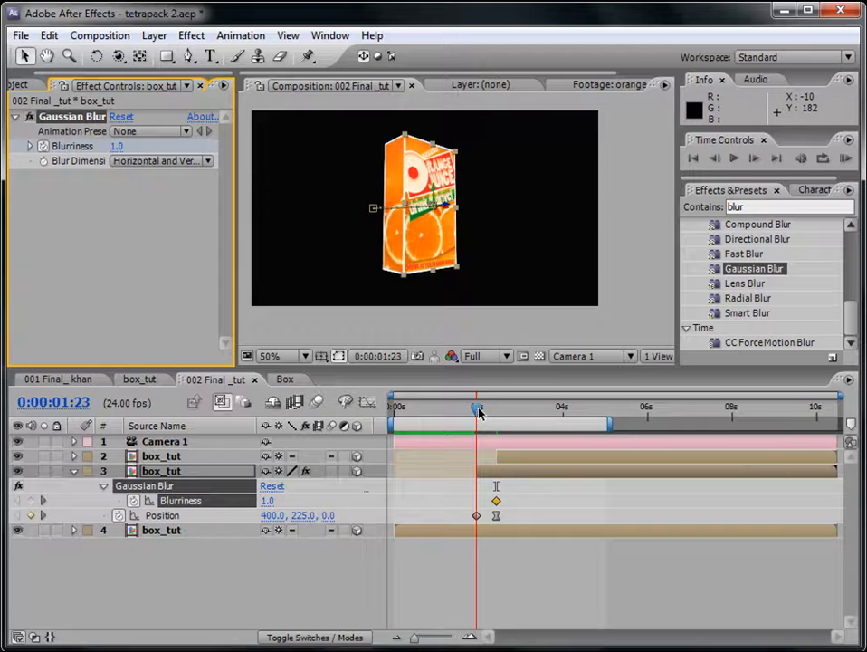
pyautogui.click(114, 145)
pyautogui.write('0')
pyautogui.press('Return')
pyautogui.moveTo(503, 517); pyautogui.dragTo(465, 493)
pyautogui.press('k')
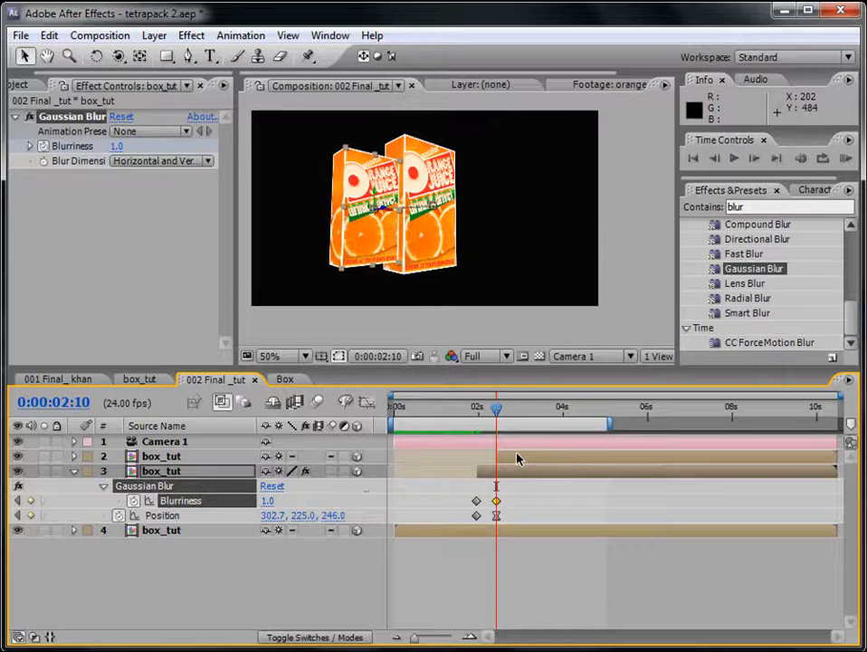
# - Apply Gaussian Blur to the top box_tut copy and set its Blurriness to 2 with the playhead at 0:00:03:01
pyautogui.click(517, 460)
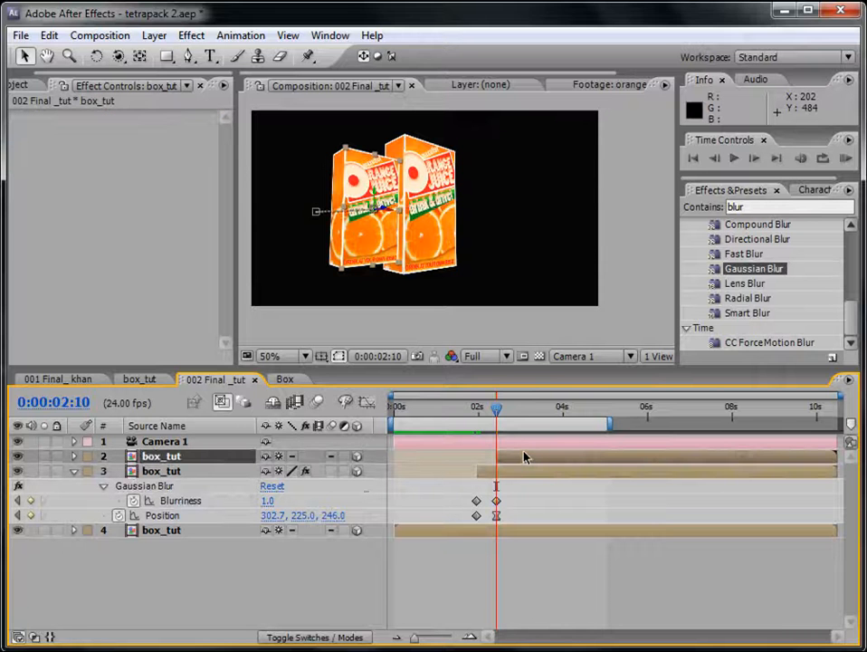
pyautogui.hotkey('alt', 'shift', 'p')
pyautogui.moveTo(496, 412); pyautogui.dragTo(522, 412)
pyautogui.moveTo(747, 269); pyautogui.dragTo(548, 460)
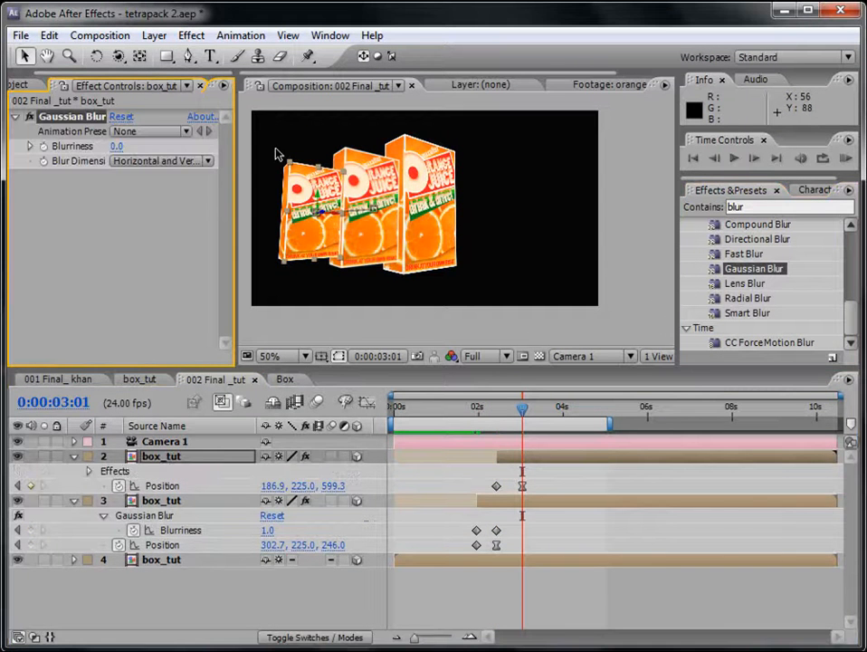
pyautogui.click(116, 146)
pyautogui.write('2')
pyautogui.press('Return')
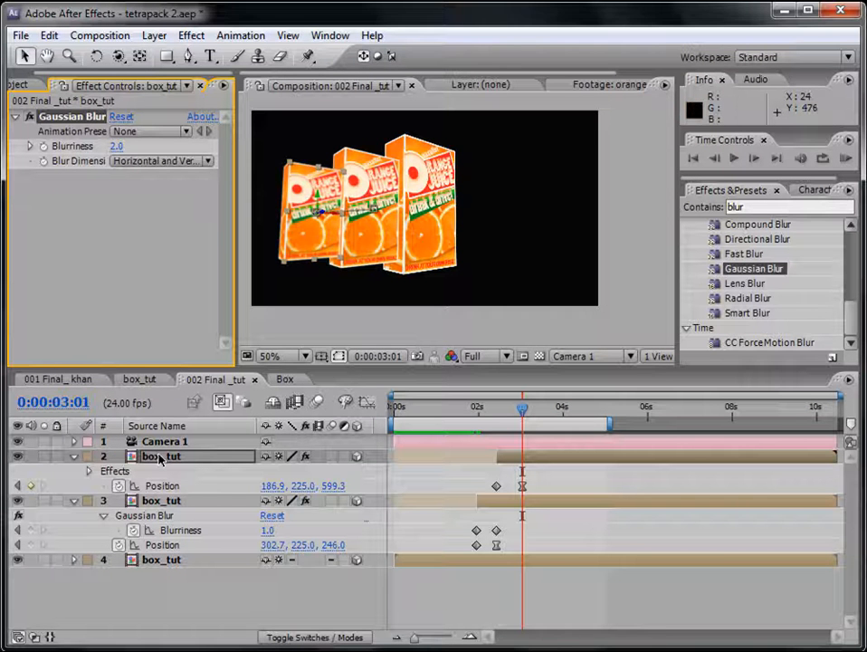
# - Move the top box_tut copy below the other blurred copy and keyframe its Blurriness at 0:00:03:01
pyautogui.moveTo(177, 459); pyautogui.dragTo(187, 548)
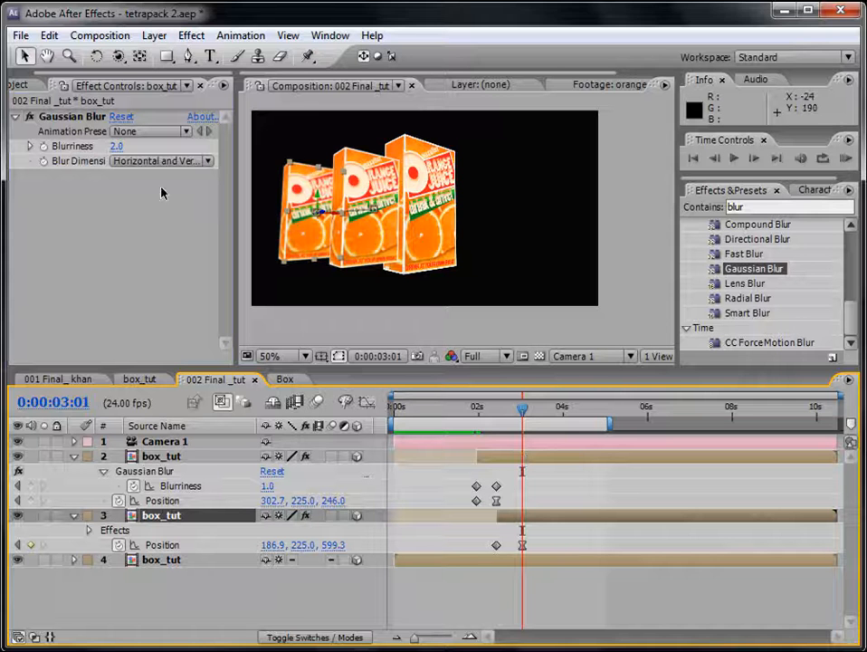
pyautogui.click(47, 154)
pyautogui.press('u')
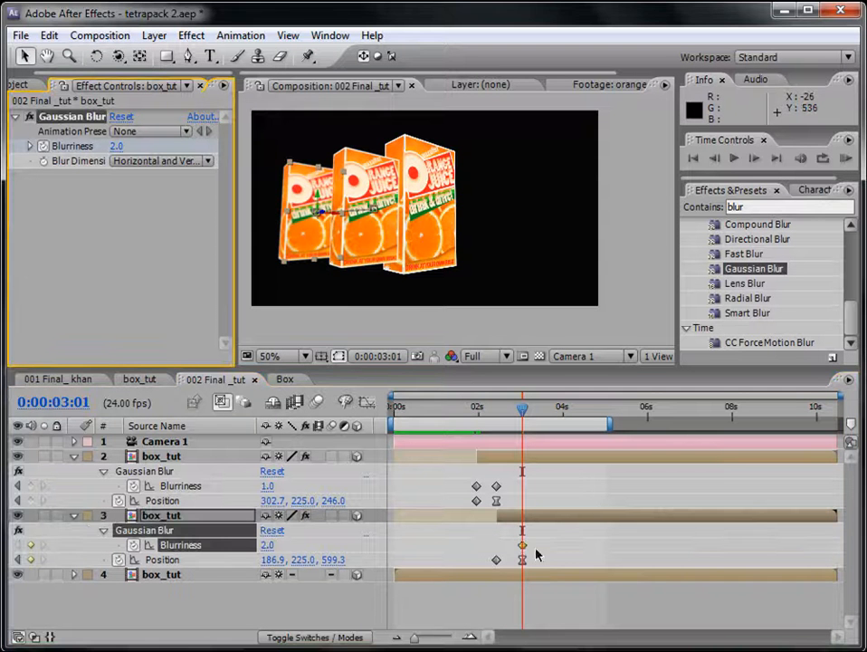
# - Add a Blurriness keyframe of 0 at 0:00:02:10 on the farthest box's layer
pyautogui.moveTo(523, 418); pyautogui.dragTo(497, 418)
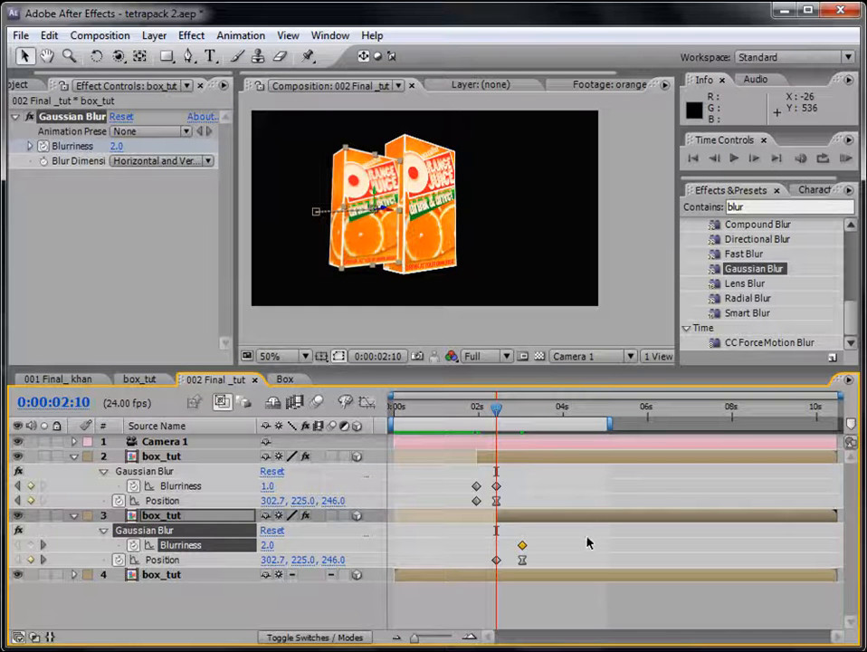
pyautogui.click(528, 523)
pyautogui.click(483, 515)
pyautogui.click(269, 545)
pyautogui.write('0')
pyautogui.press('Return')
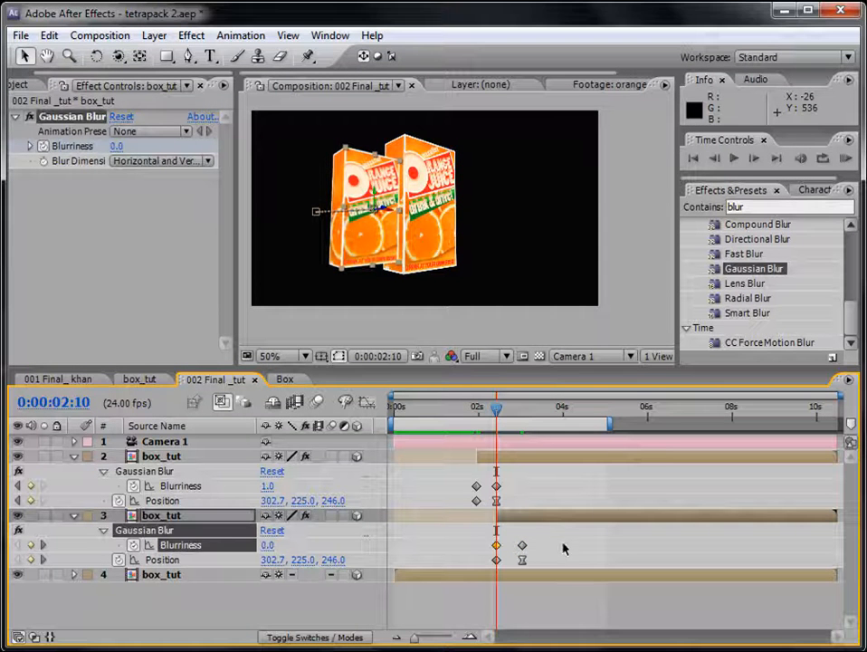
# - Reorder the box layers with the full-length original above the first copy and the farthest copy lowest, then preview and collapse their properties
pyautogui.moveTo(496, 410); pyautogui.dragTo(570, 409)
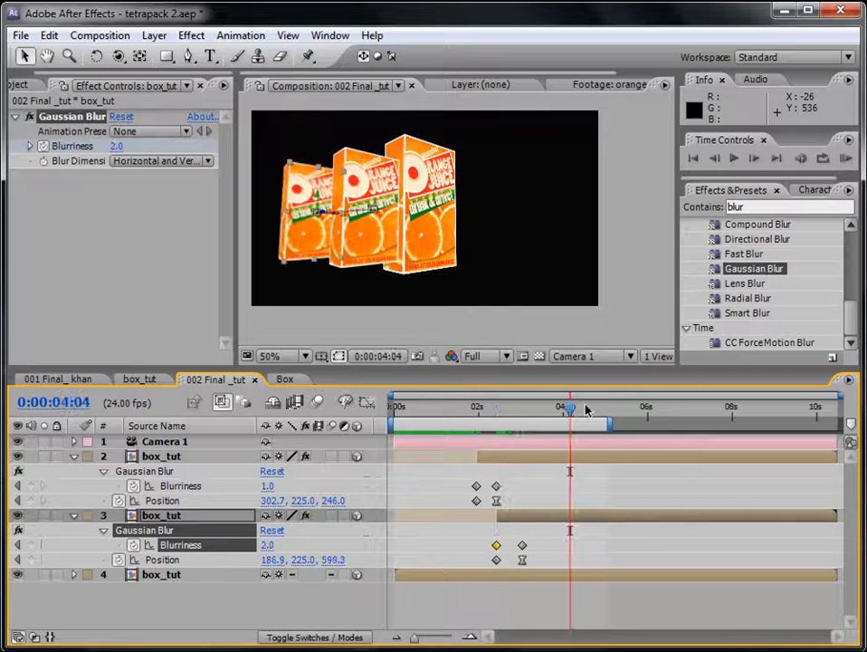
pyautogui.click(523, 459)
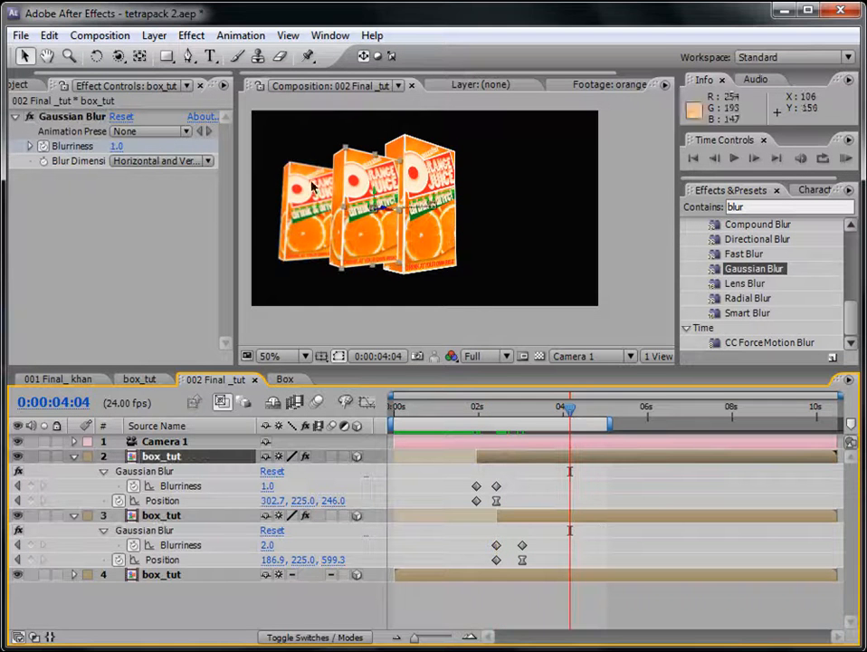
pyautogui.moveTo(217, 457); pyautogui.dragTo(210, 546)
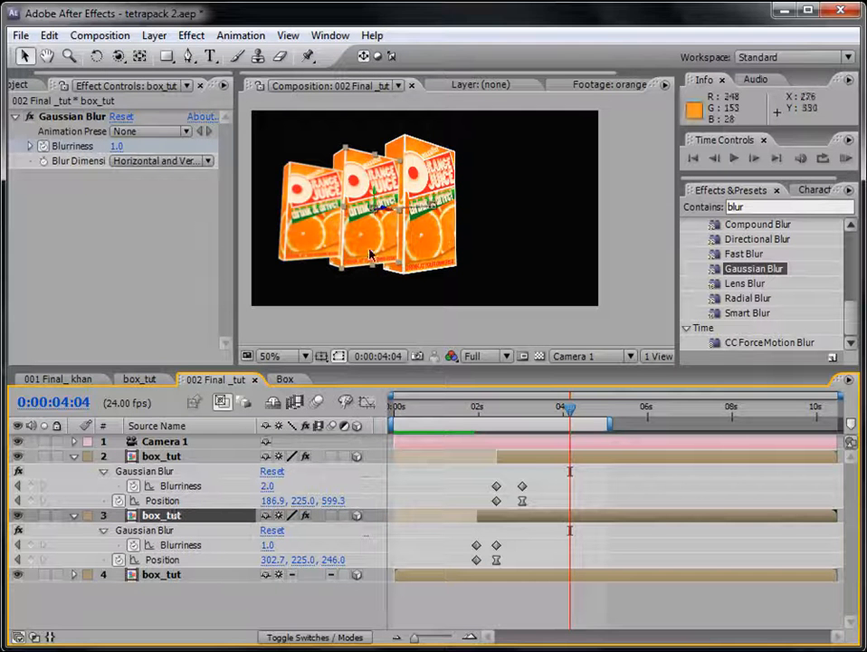
pyautogui.moveTo(164, 530); pyautogui.dragTo(164, 595)
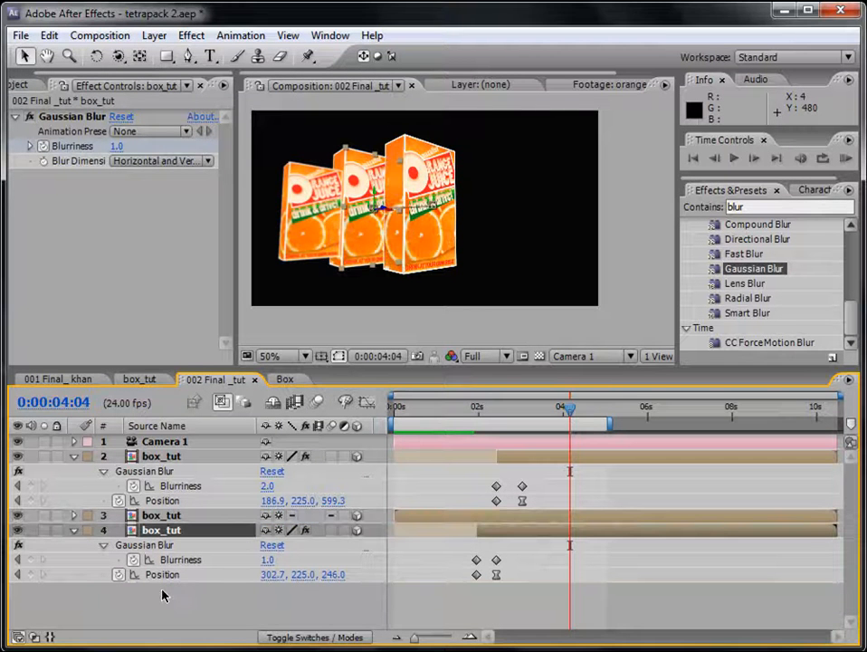
pyautogui.moveTo(163, 456); pyautogui.dragTo(160, 600)
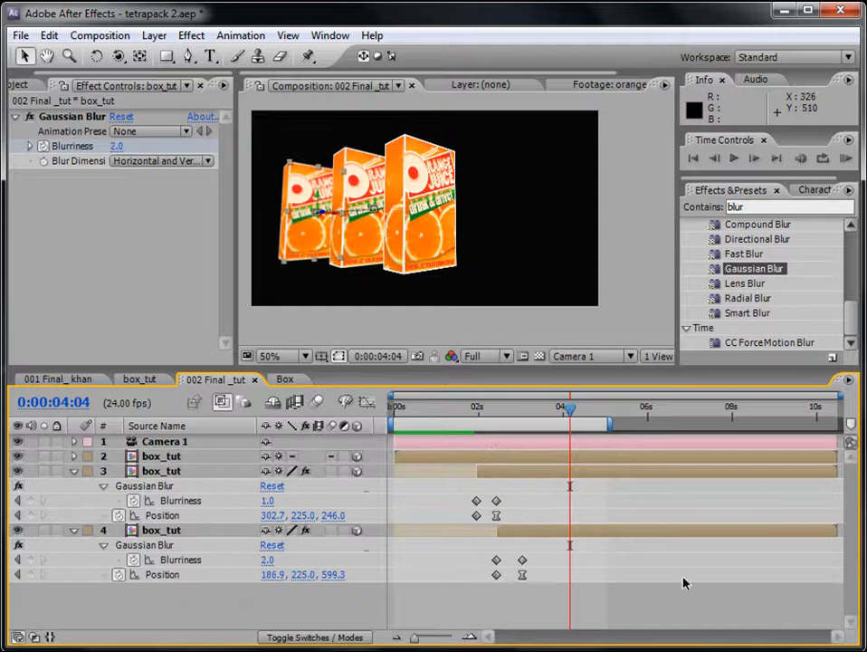
pyautogui.click(847, 158)
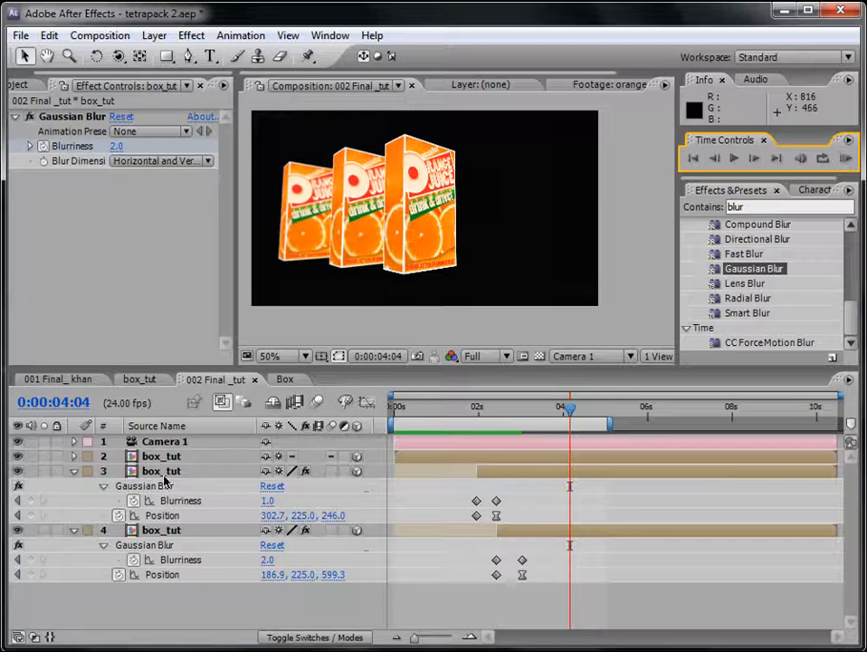
pyautogui.click(74, 471)
pyautogui.click(74, 487)
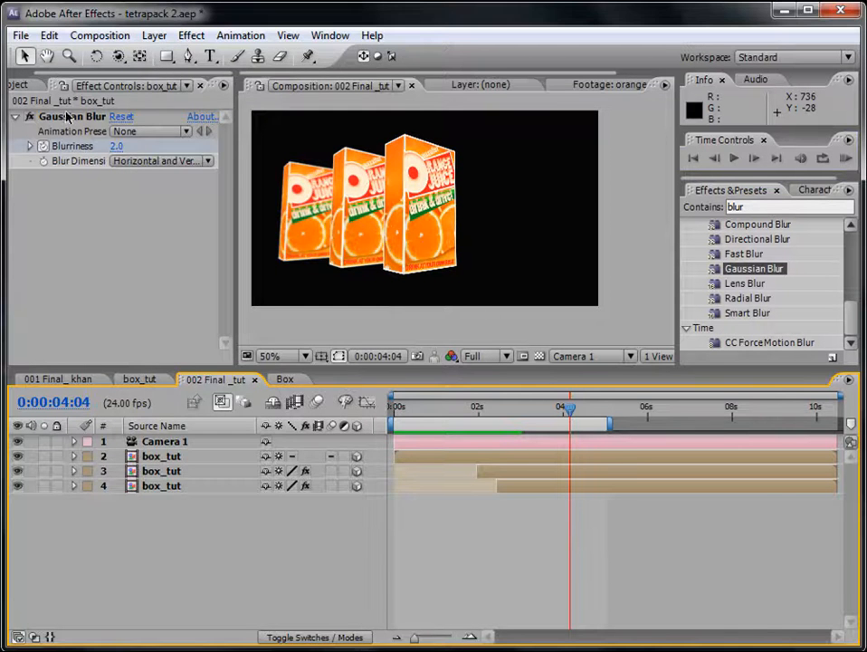
# - Create an 800 × 450 solid named BG and place it beneath all the box layers
pyautogui.click(154, 35)
pyautogui.moveTo(172, 55)
pyautogui.click(431, 78)
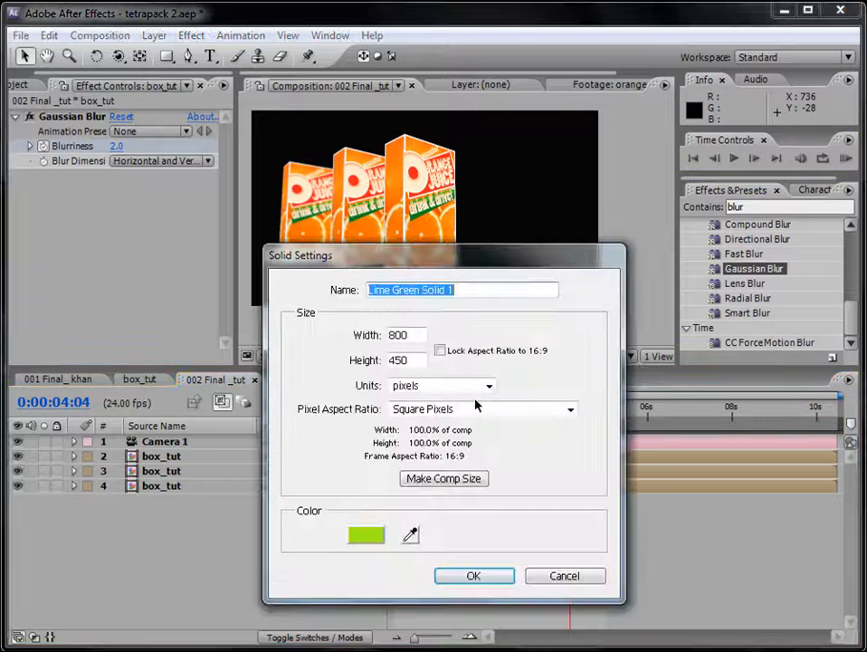
pyautogui.write('BG')
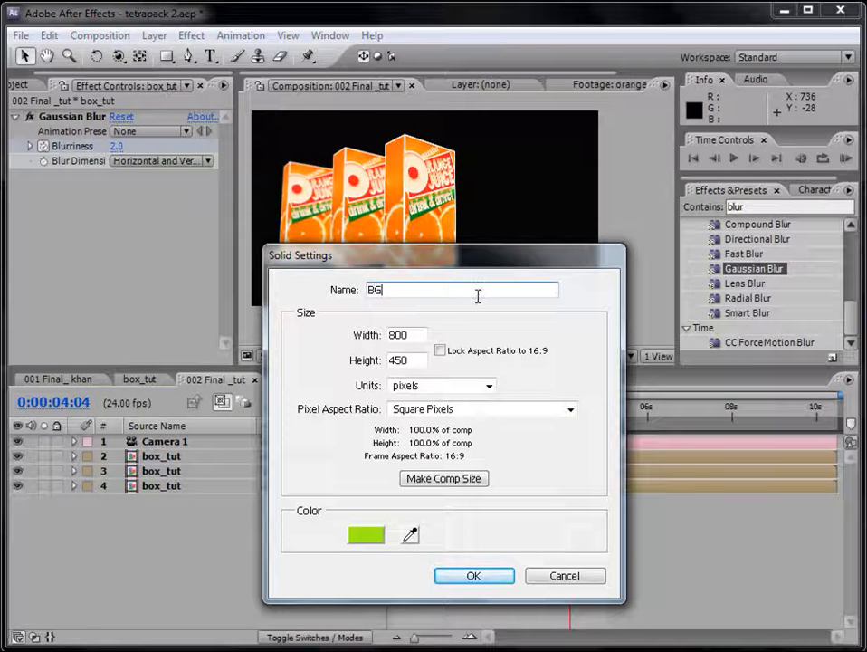
pyautogui.click(473, 576)
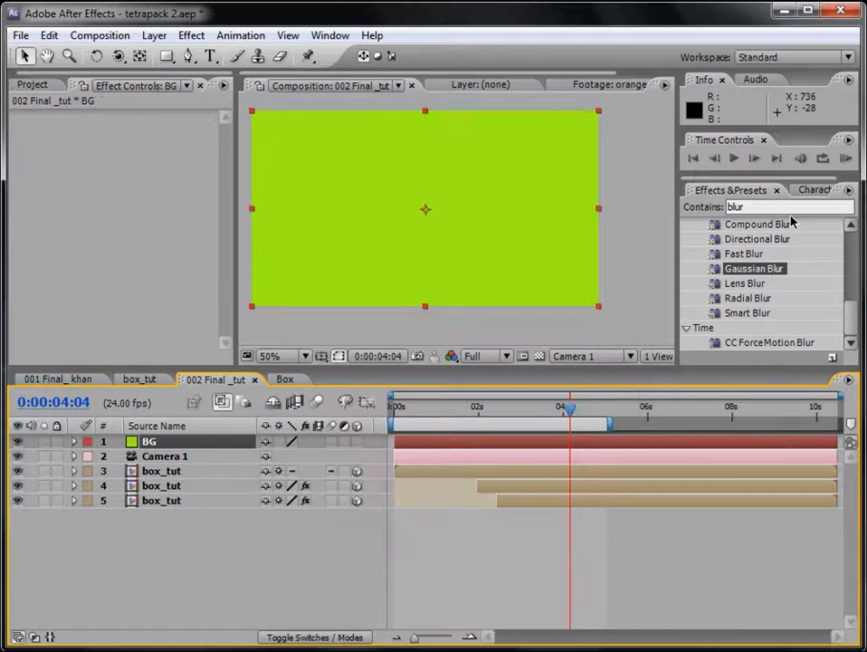
pyautogui.moveTo(147, 442); pyautogui.dragTo(382, 513)
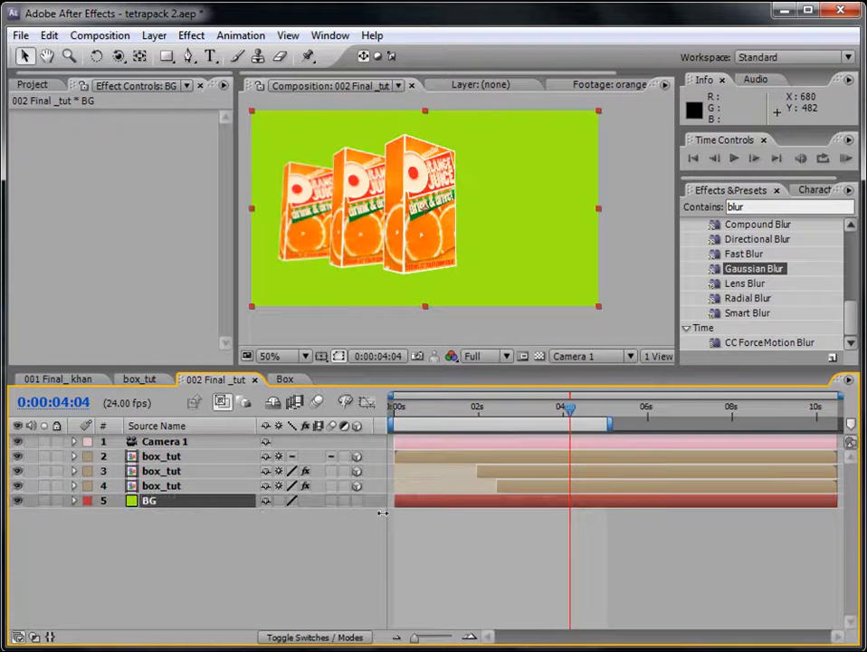
# - Find the Ramp effect and apply it to the BG solid
pyautogui.click(778, 208)
pyautogui.write('ramp')
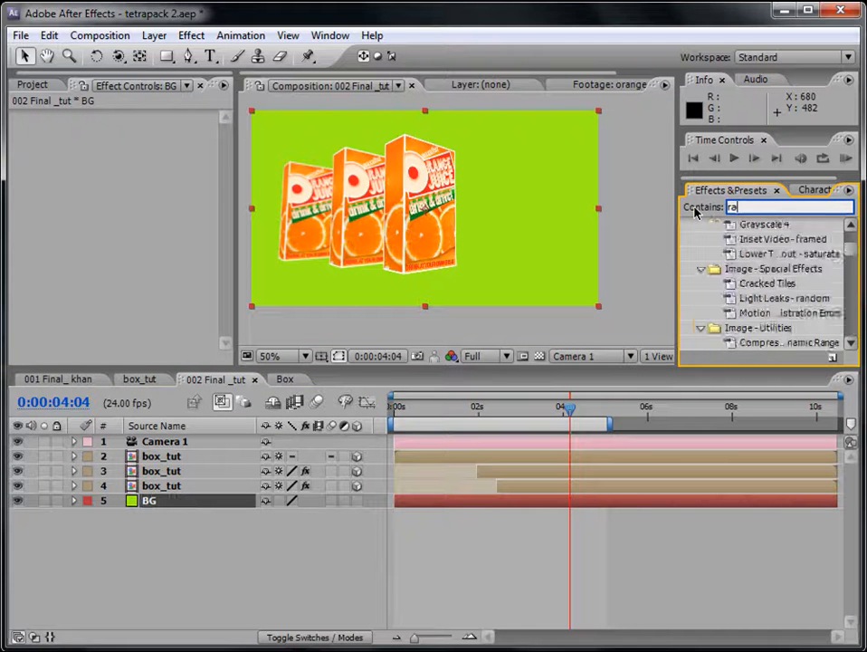
pyautogui.moveTo(732, 241); pyautogui.dragTo(472, 514)
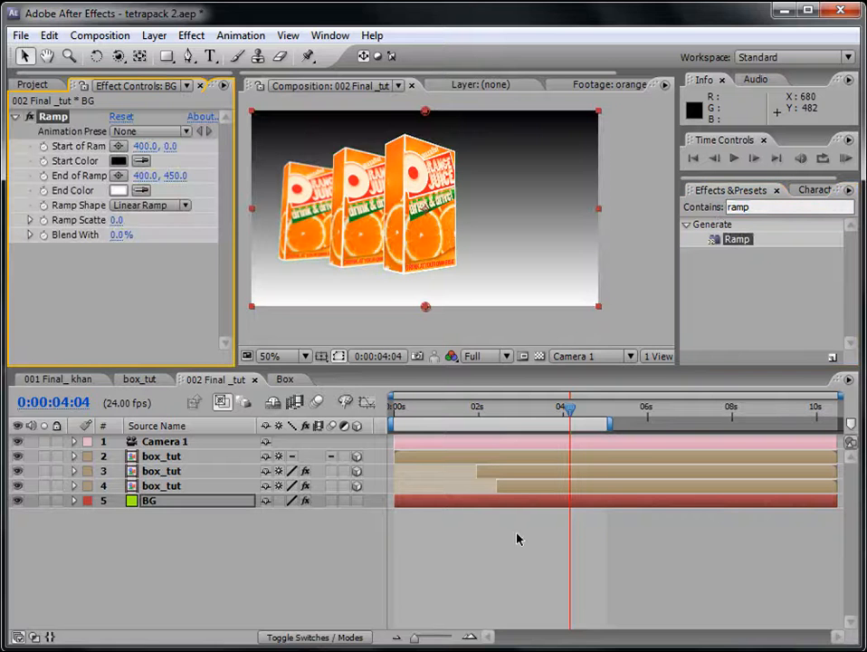
# - Set the Ramp's Start Color to a sky blue
pyautogui.click(119, 160)
pyautogui.click(485, 505)
pyautogui.click(417, 452)
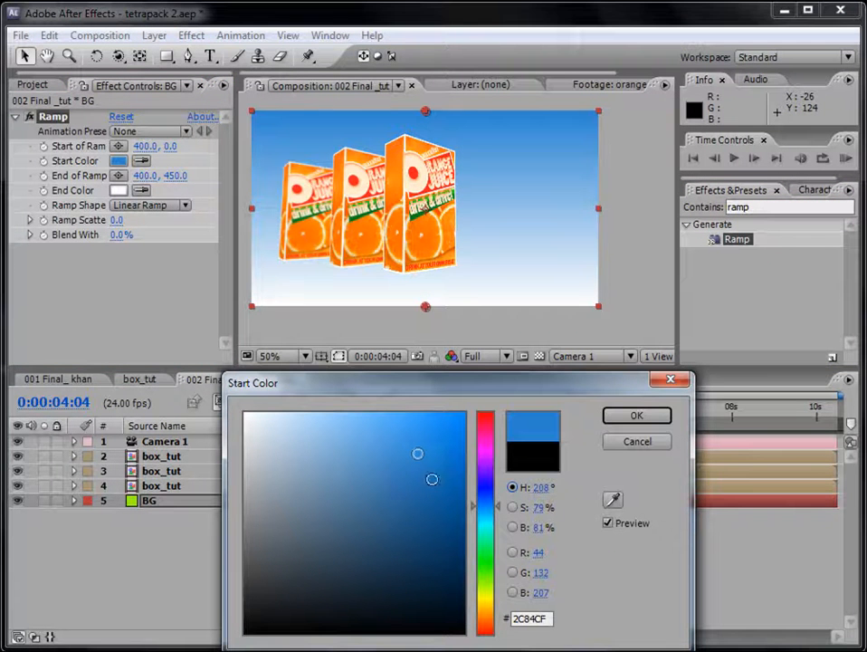
pyautogui.moveTo(488, 507); pyautogui.dragTo(497, 519)
pyautogui.click(637, 415)
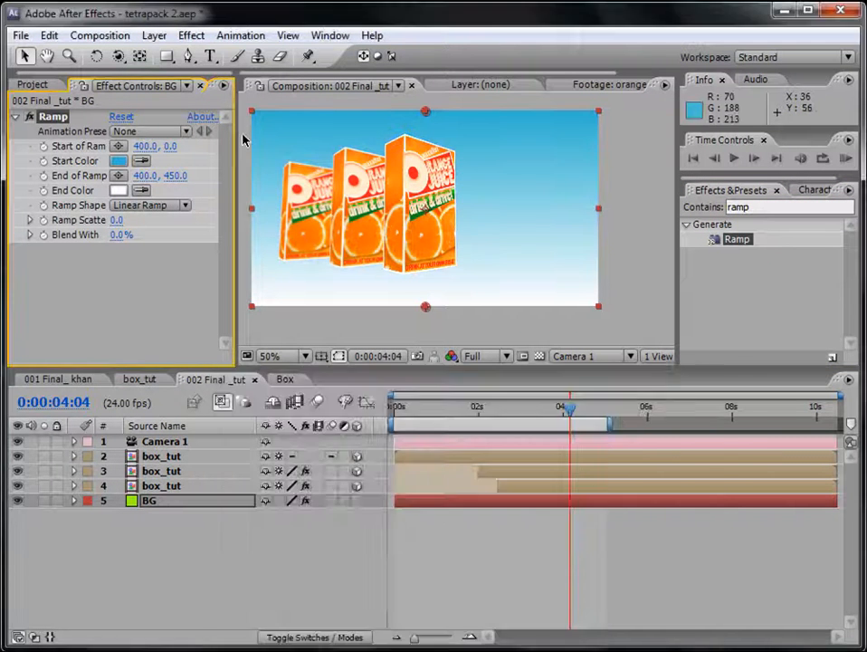
# - Raise the Ramp's end point on the BG solid to about 406, 370 and deselect the layer
pyautogui.moveTo(427, 306); pyautogui.dragTo(429, 271)
pyautogui.click(453, 552)
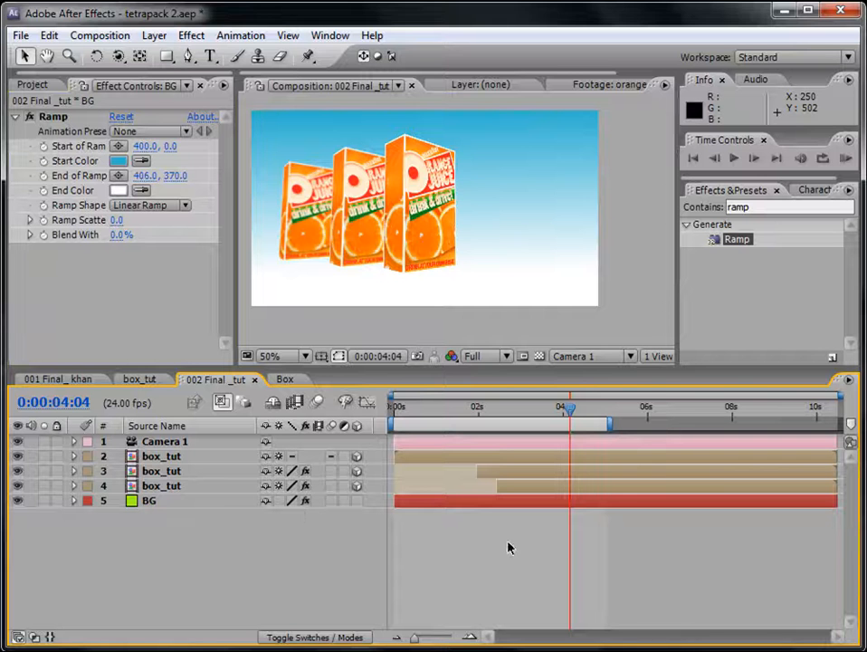
# - Create a new solid layer named clouds
pyautogui.click(117, 43)
pyautogui.moveTo(154, 35)
pyautogui.moveTo(390, 56)
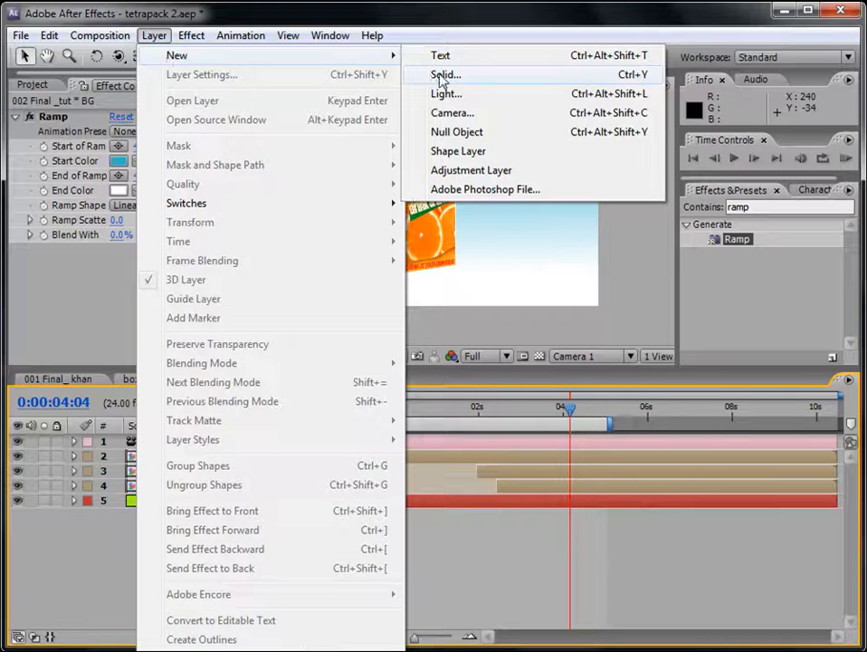
pyautogui.click(444, 74)
pyautogui.write('clouds')
pyautogui.press('Return')
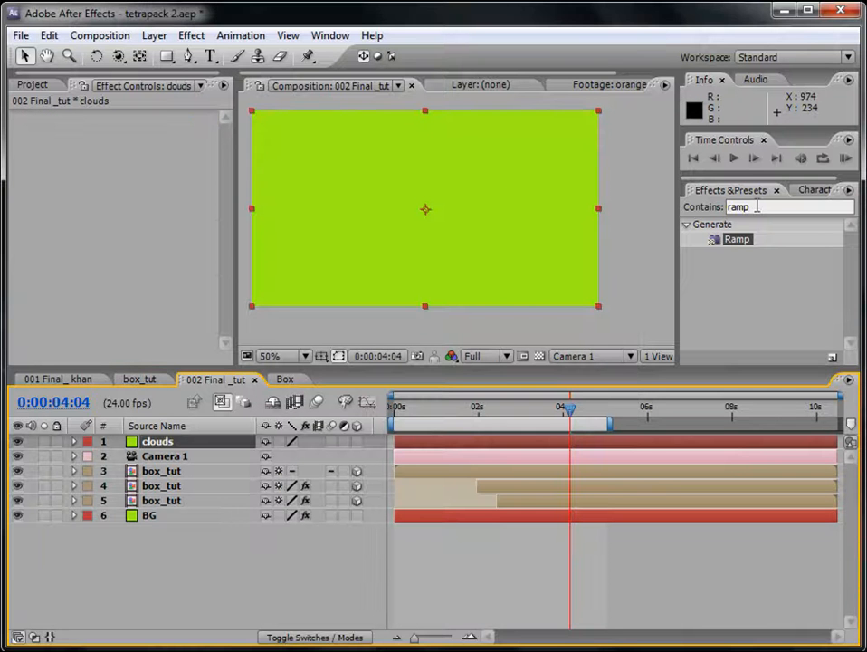
# - Apply the Fractal Noise effect to the clouds solid with Contrast 183 and Brightness -36
pyautogui.click(692, 210)
pyautogui.write('fracta')
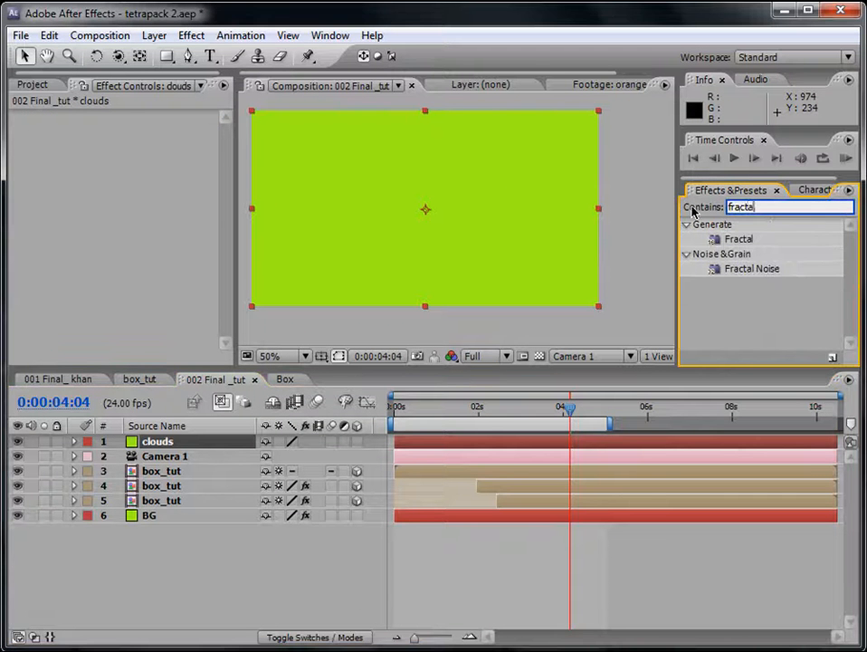
pyautogui.click(748, 270)
pyautogui.moveTo(748, 270); pyautogui.dragTo(574, 444)
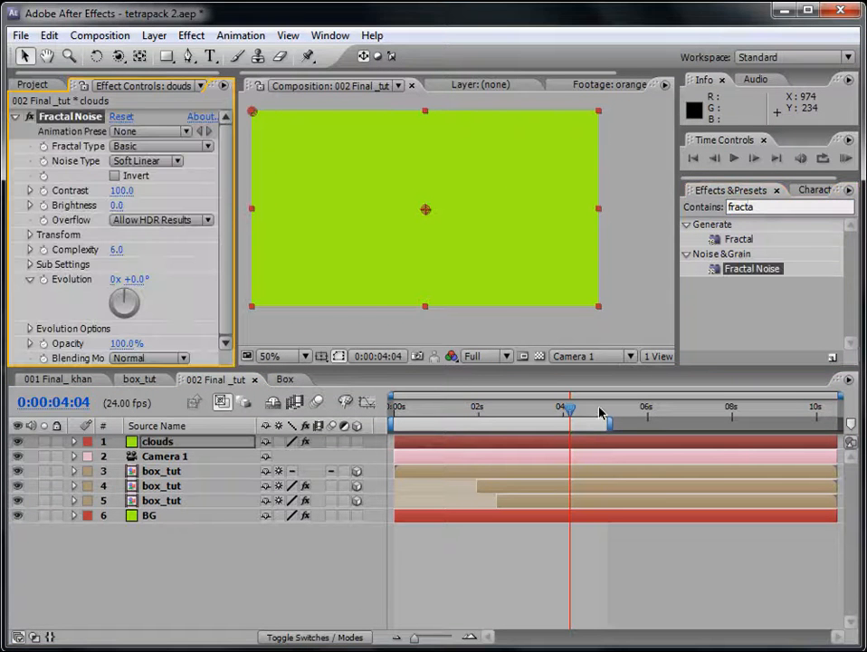
pyautogui.moveTo(115, 205); pyautogui.dragTo(226, 186)
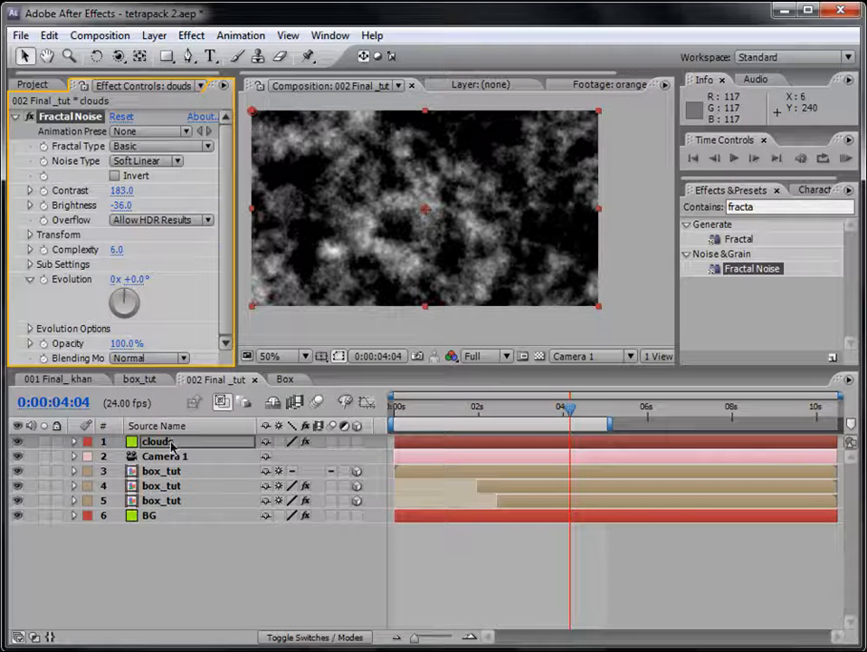
# - Show the layer blending modes and set the clouds layer to Screen
pyautogui.click(285, 639)
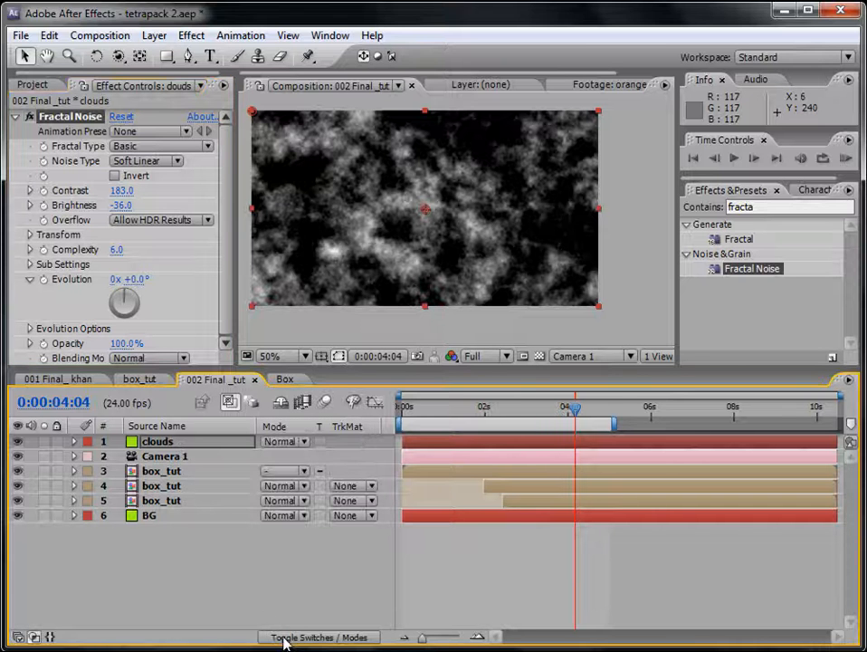
pyautogui.click(291, 442)
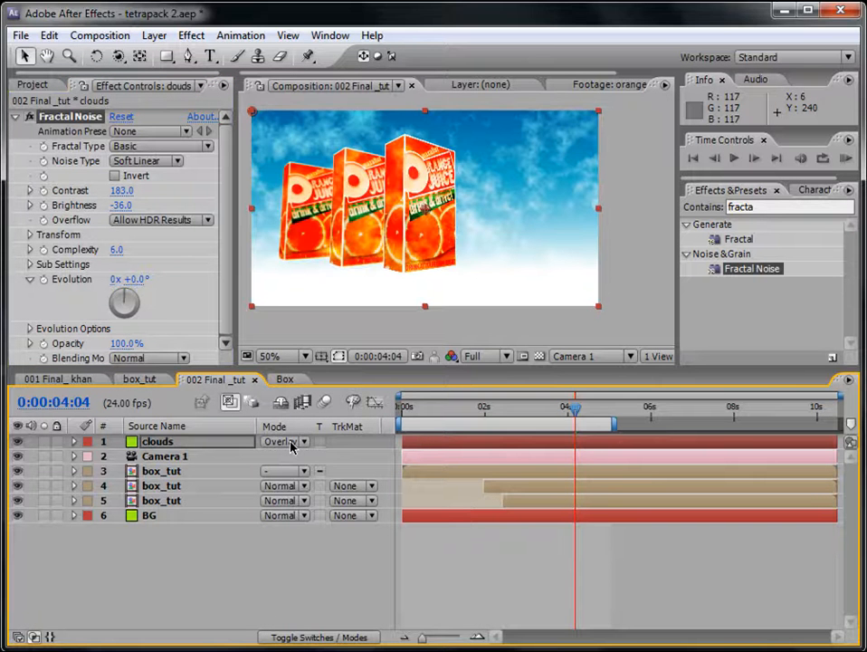
pyautogui.click(291, 442)
pyautogui.click(295, 333)
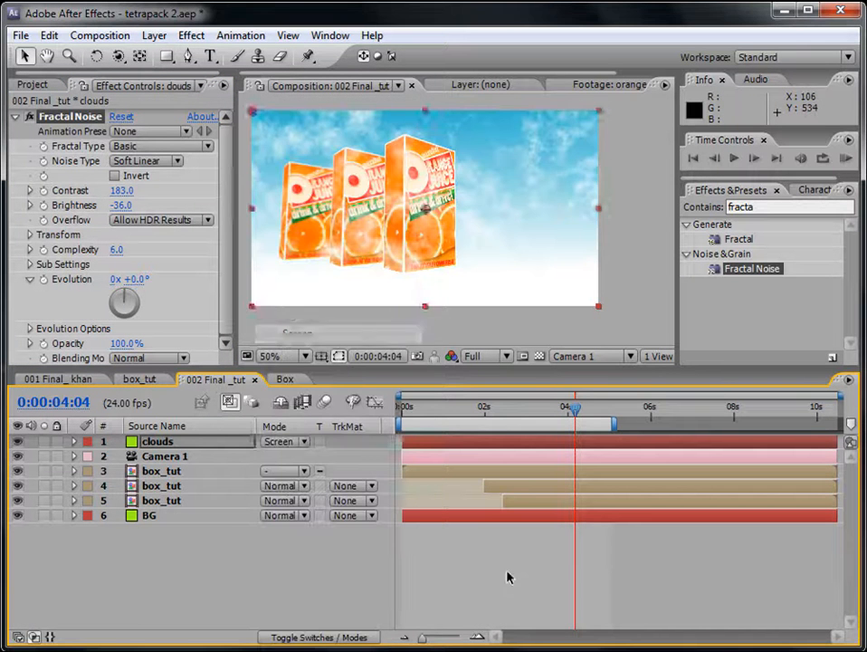
pyautogui.click(507, 590)
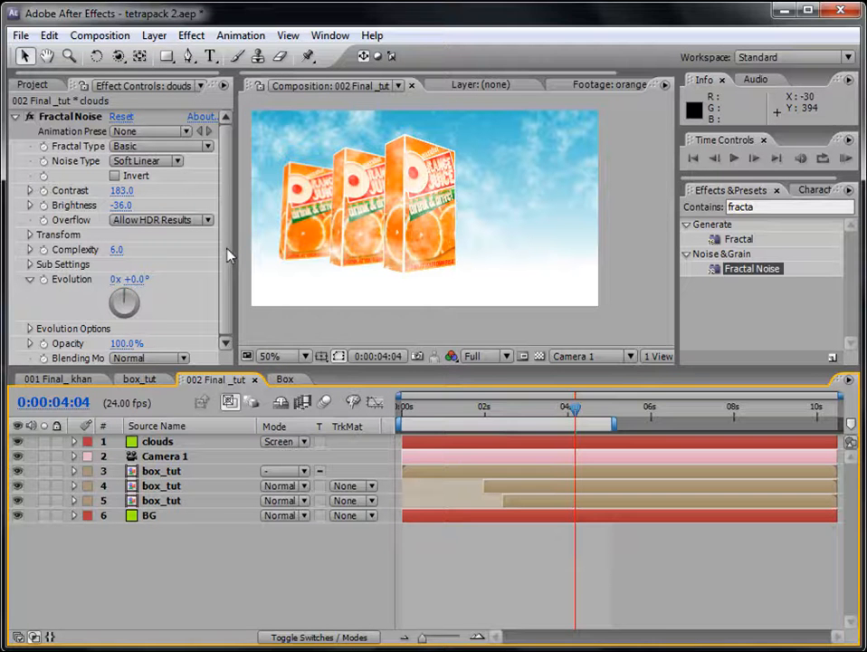
# - Animate the Fractal Noise Evolution on clouds with the expression time*200 and collapse the layer's properties
pyautogui.click(231, 324)
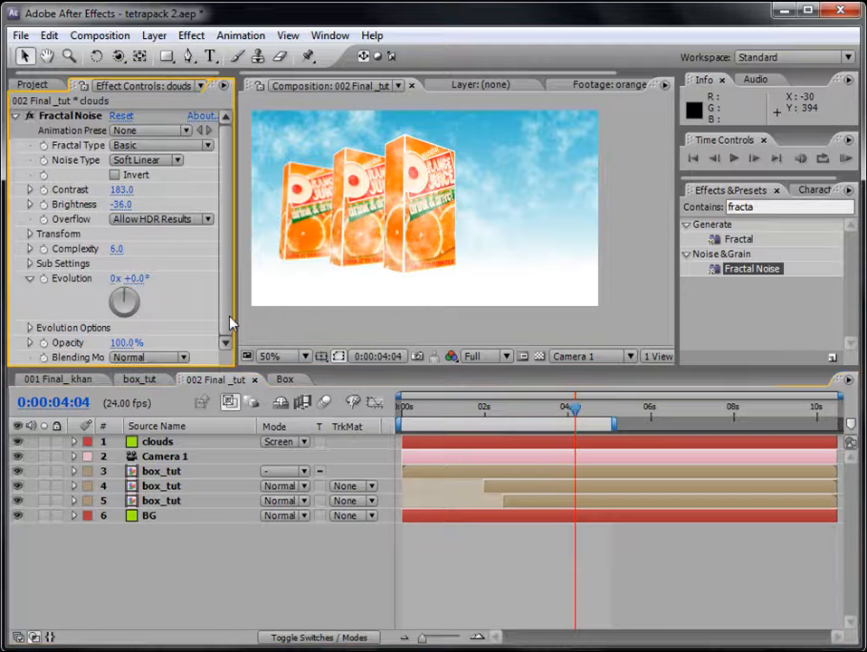
pyautogui.keyDown('alt'); pyautogui.click(43, 281); pyautogui.keyUp('alt')
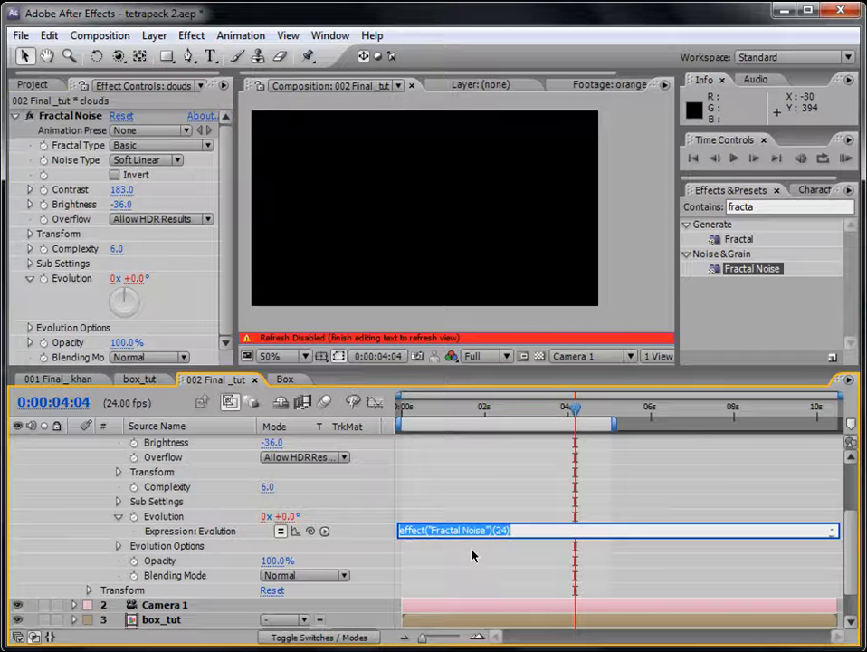
pyautogui.write('time*200')
pyautogui.click(472, 555)
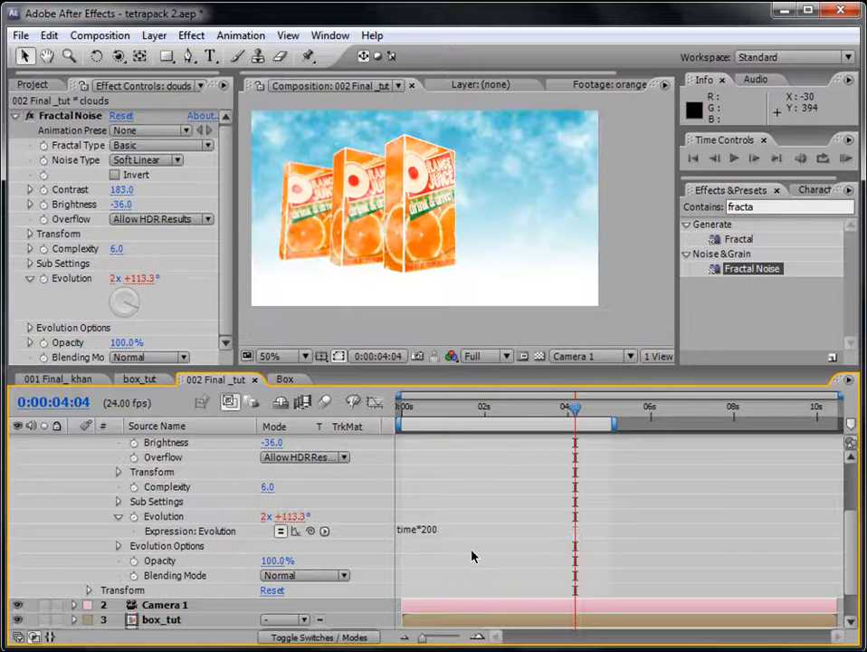
pyautogui.scroll(-1, 73, 497)
pyautogui.scroll(5, 77, 489)
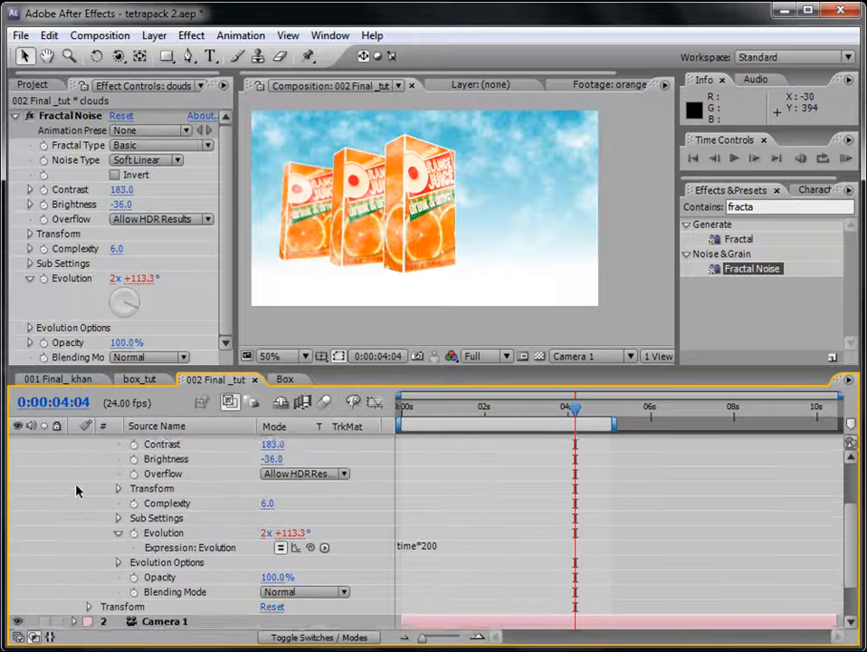
pyautogui.click(75, 442)
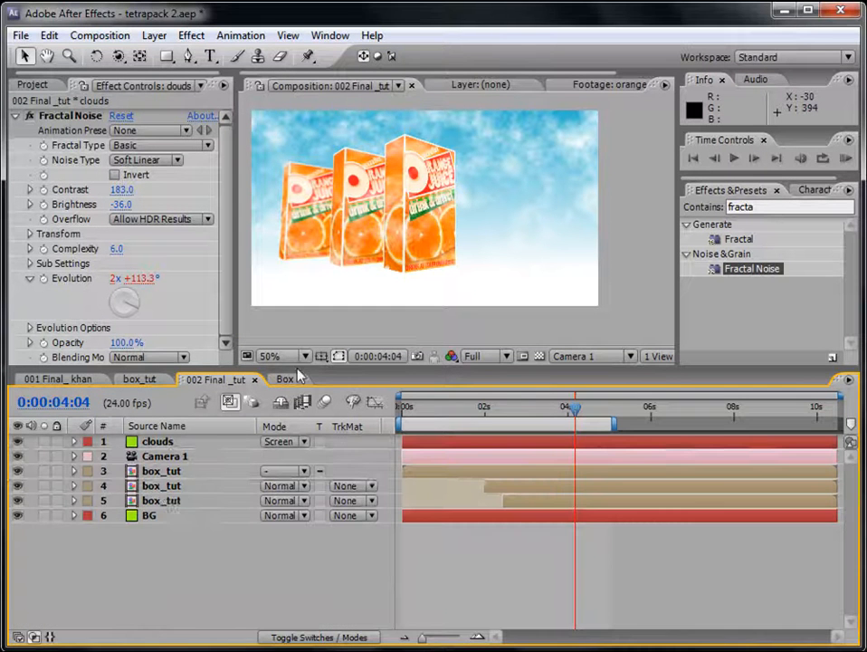
# - Place the clouds layer directly above BG and give it an inverted rectangular mask covering the upper part of the frame
pyautogui.moveTo(152, 442); pyautogui.dragTo(161, 510)
pyautogui.scroll(-1, 527, 219)
pyautogui.scroll(1, 527, 219)
pyautogui.scroll(-1, 527, 217)
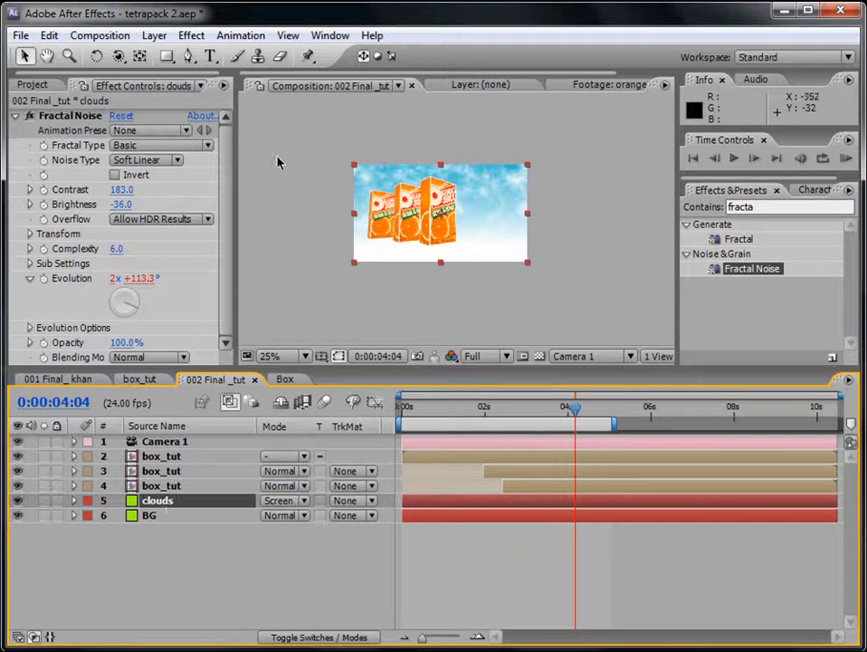
pyautogui.click(166, 58)
pyautogui.moveTo(305, 129)
pyautogui.mouseDown()
pyautogui.moveTo(345, 155)
pyautogui.moveTo(587, 198)
pyautogui.mouseUp()
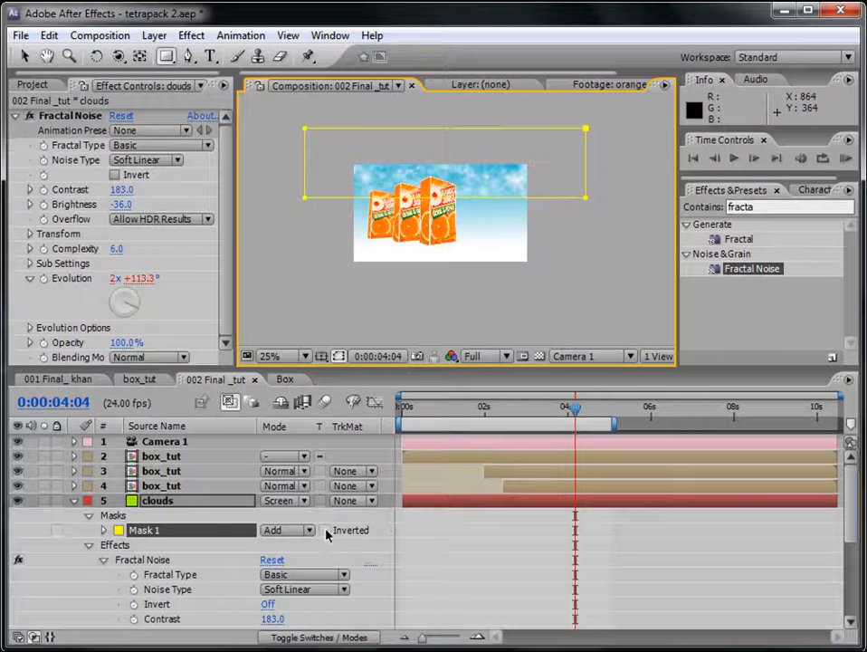
pyautogui.click(326, 531)
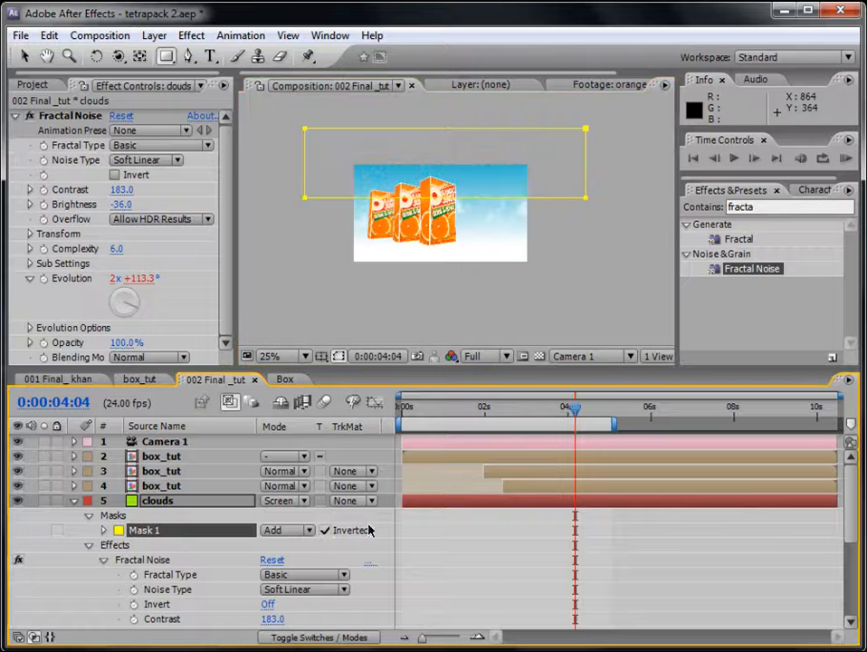
# - Set the clouds mask's feather to 81 pixels and lower its bottom edge to about the middle of the frame
pyautogui.press('f')
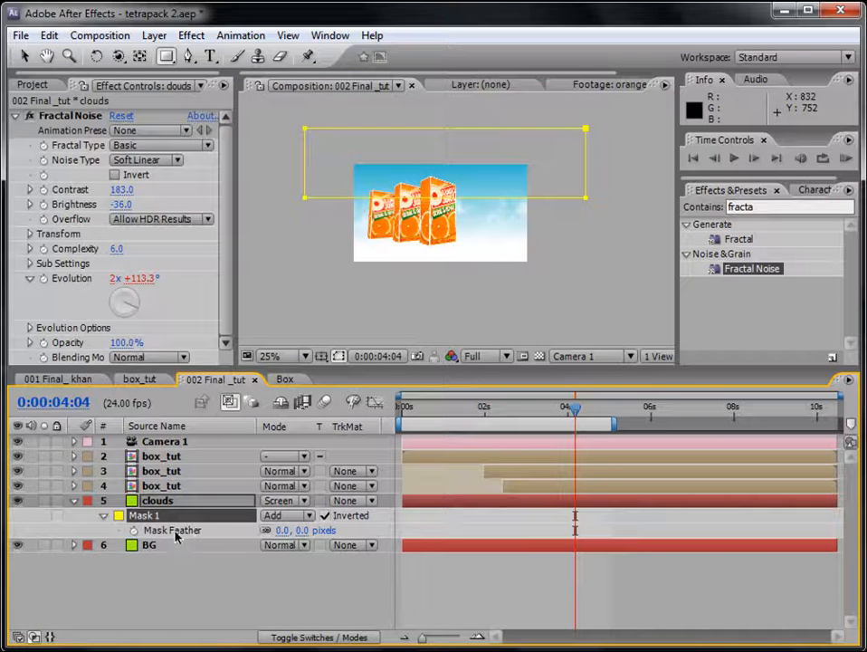
pyautogui.moveTo(283, 531); pyautogui.dragTo(358, 530)
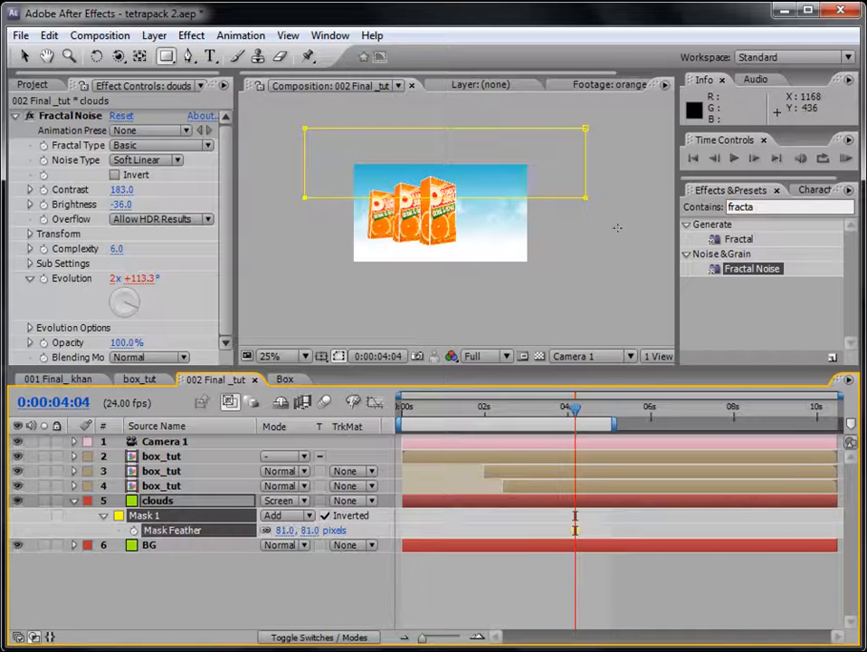
pyautogui.click(24, 56)
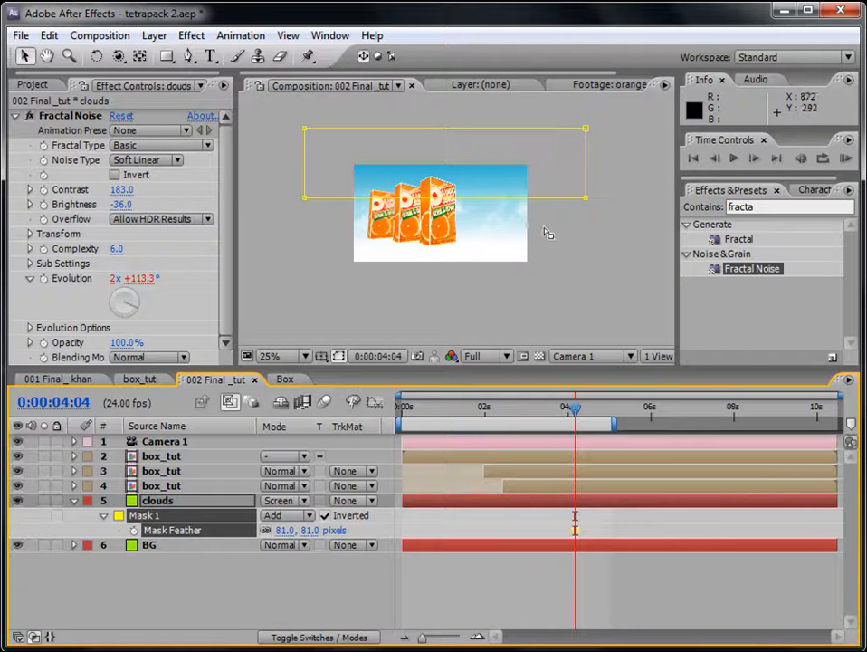
pyautogui.moveTo(432, 199); pyautogui.dragTo(434, 217)
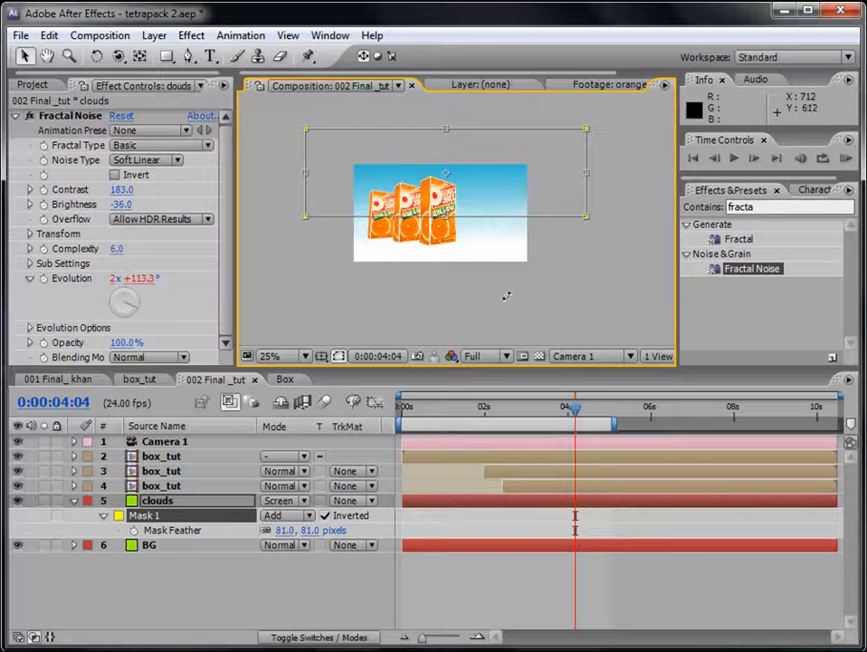
# - Preview the animation with the masked clouds and collapse the clouds layer's properties
pyautogui.press('.')
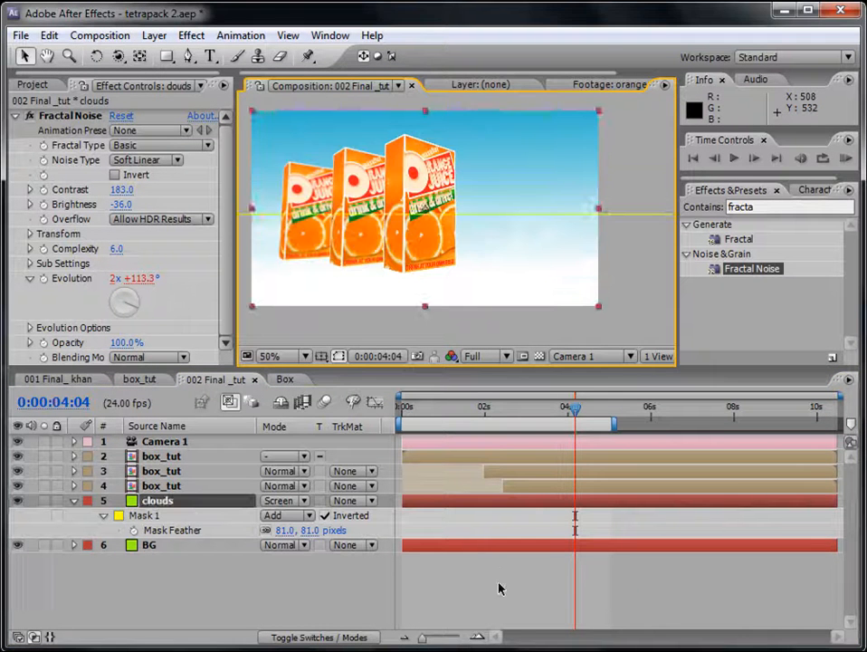
pyautogui.click(845, 159)
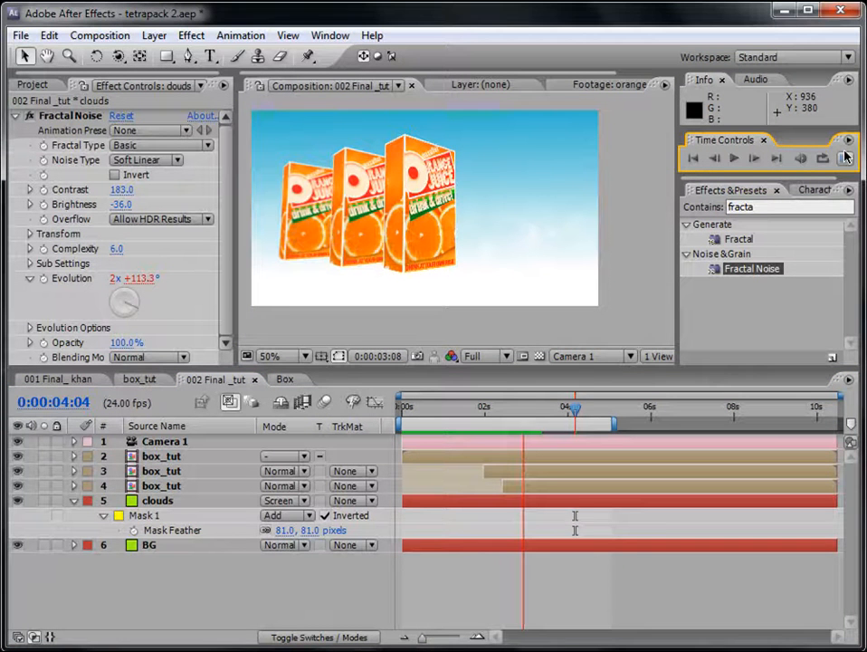
pyautogui.click(241, 572)
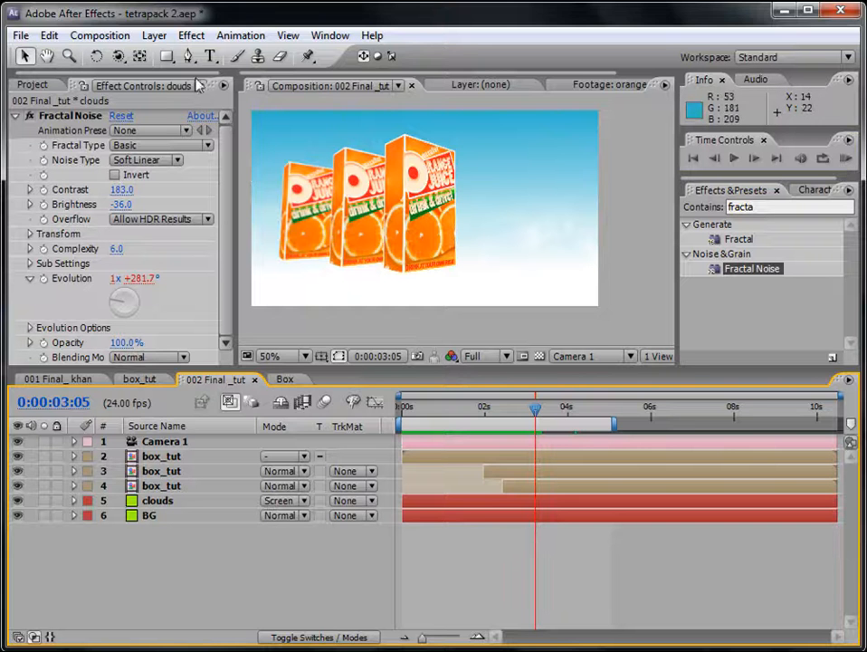
# - Create a black 800 × 450 solid named lens
pyautogui.click(154, 35)
pyautogui.moveTo(173, 56)
pyautogui.click(467, 77)
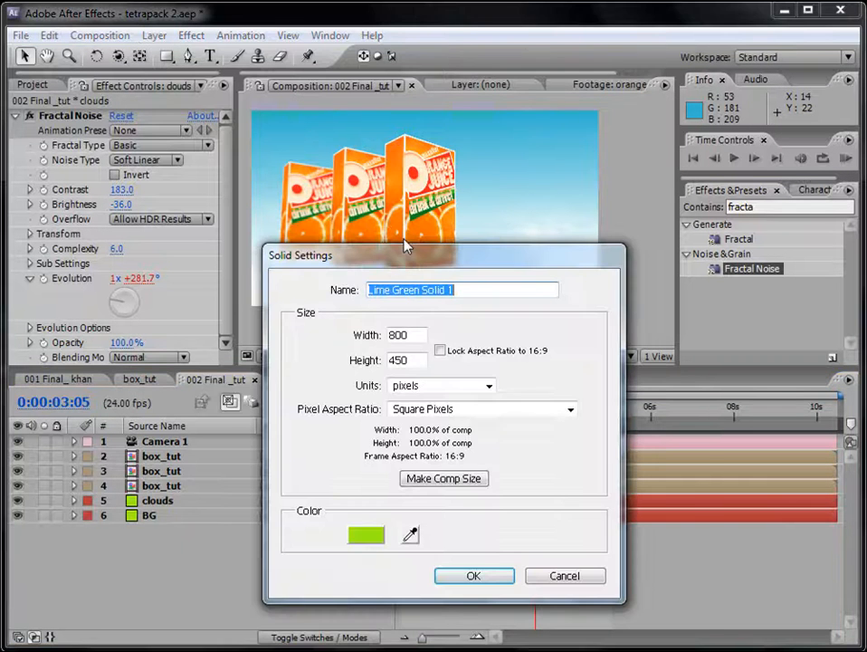
pyautogui.click(378, 536)
pyautogui.moveTo(392, 533); pyautogui.dragTo(243, 636)
pyautogui.click(637, 416)
pyautogui.moveTo(453, 292); pyautogui.dragTo(286, 304)
pyautogui.write('lens')
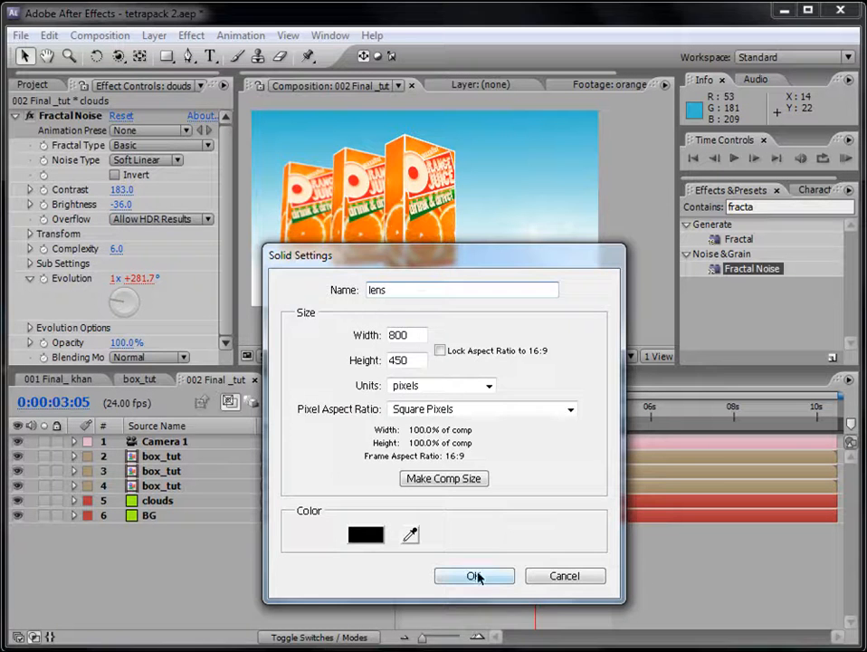
pyautogui.click(477, 576)
# - Apply the Lens Flare effect from the Generate category to the lens solid
pyautogui.click(779, 207)
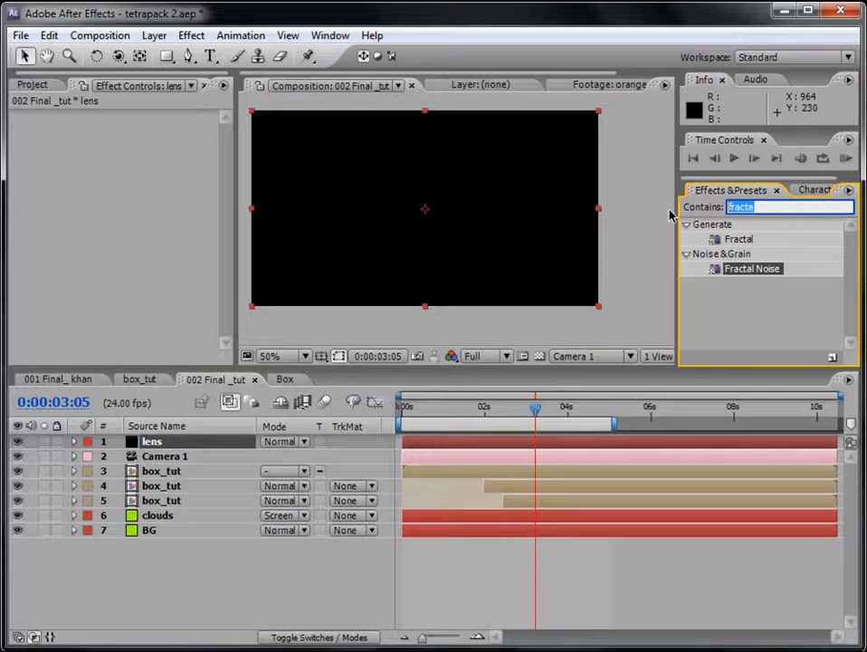
pyautogui.write('lens')
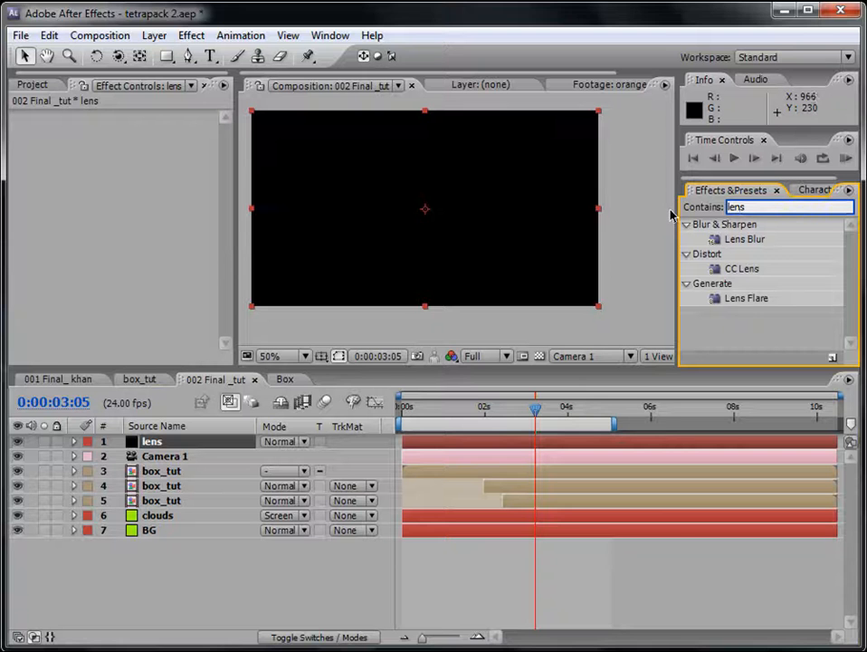
pyautogui.click(744, 302)
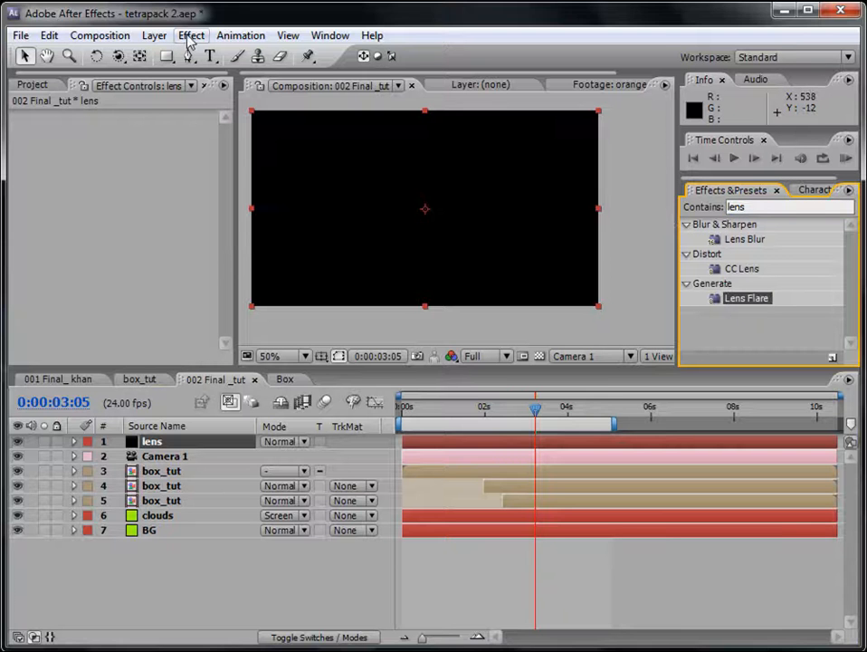
pyautogui.click(638, 309)
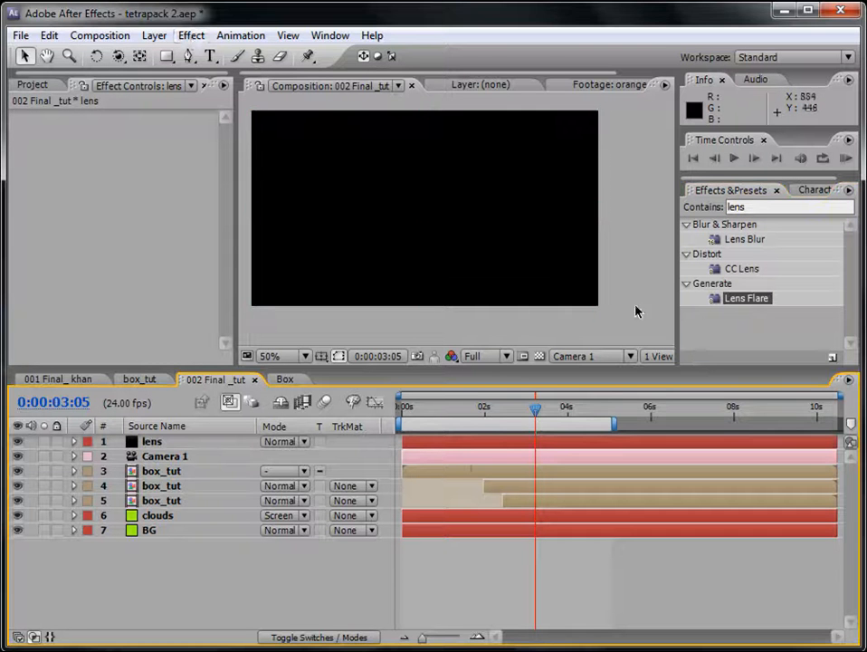
pyautogui.click(192, 43)
pyautogui.click(154, 442)
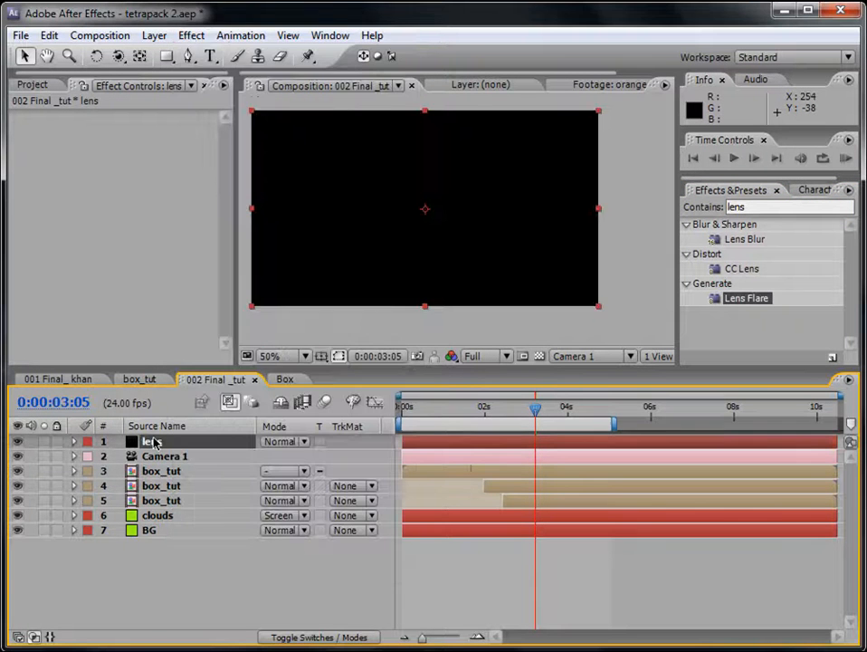
pyautogui.click(191, 35)
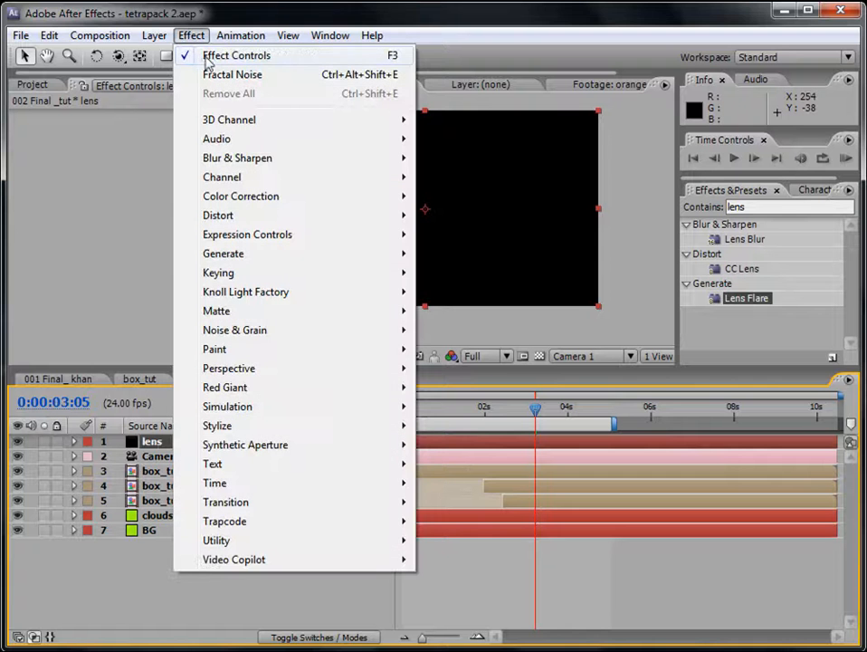
pyautogui.moveTo(235, 257)
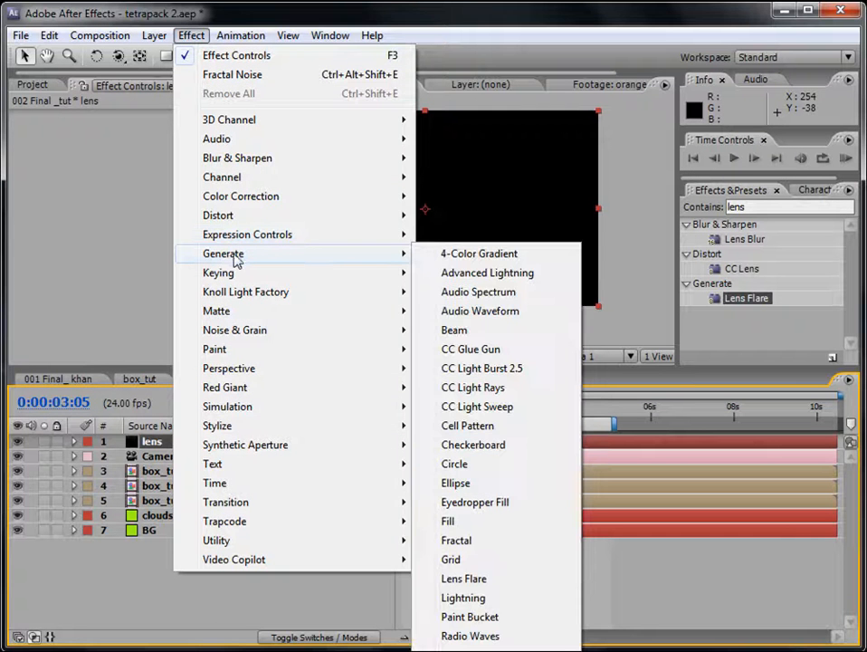
pyautogui.click(466, 579)
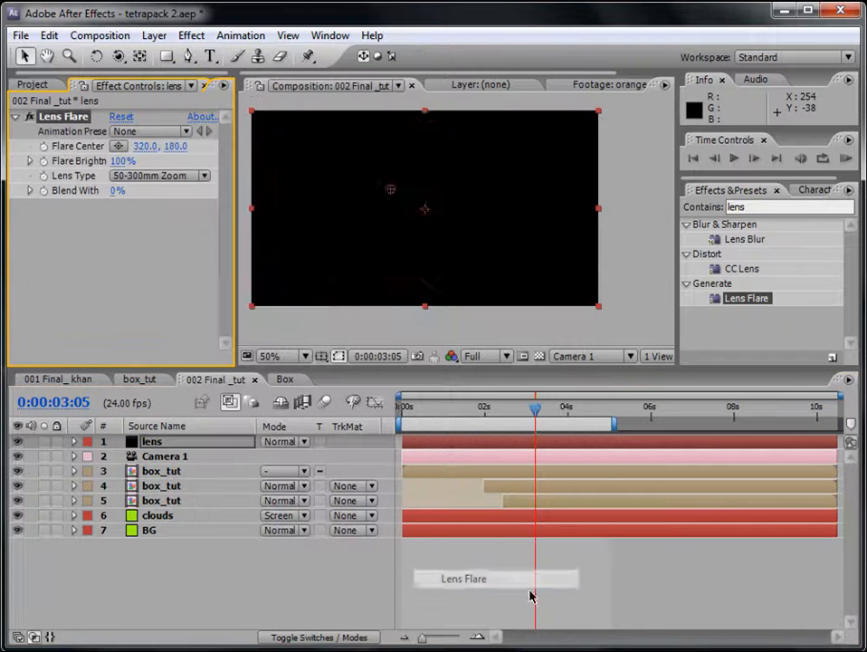
# - Set the lens layer's blending mode to Add and move the flare centre to about 350, 62, over the front box's top
pyautogui.click(280, 443)
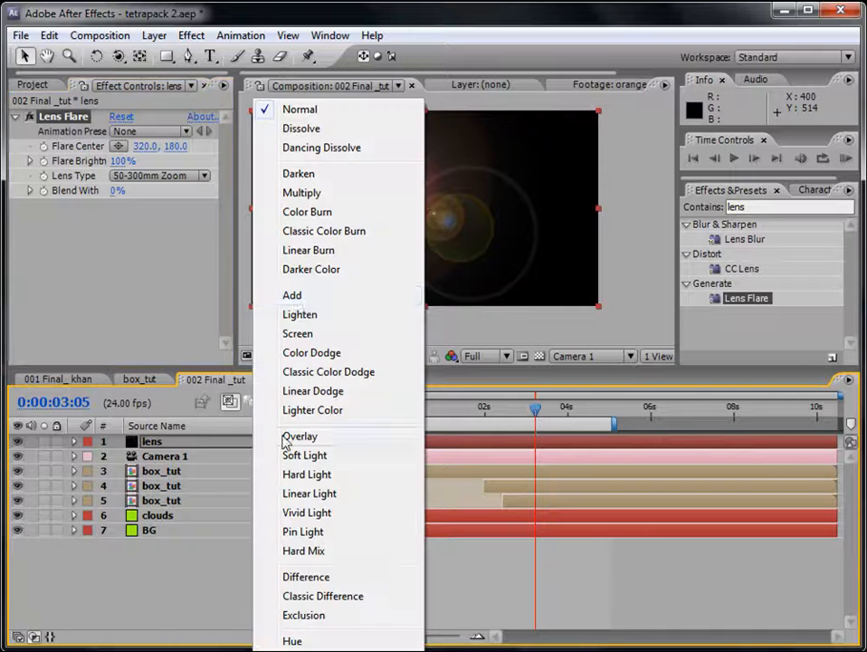
pyautogui.click(304, 297)
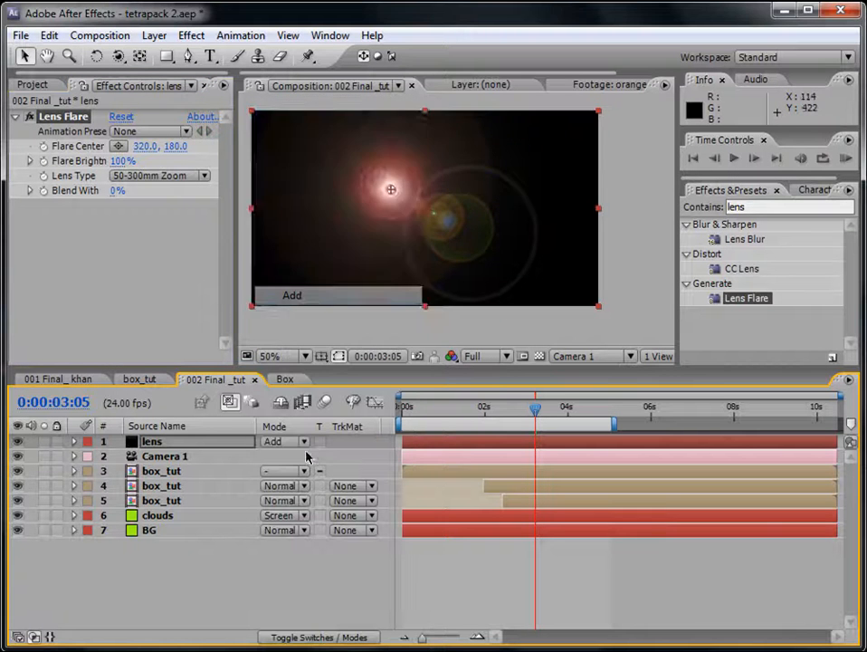
pyautogui.moveTo(392, 191); pyautogui.dragTo(404, 137)
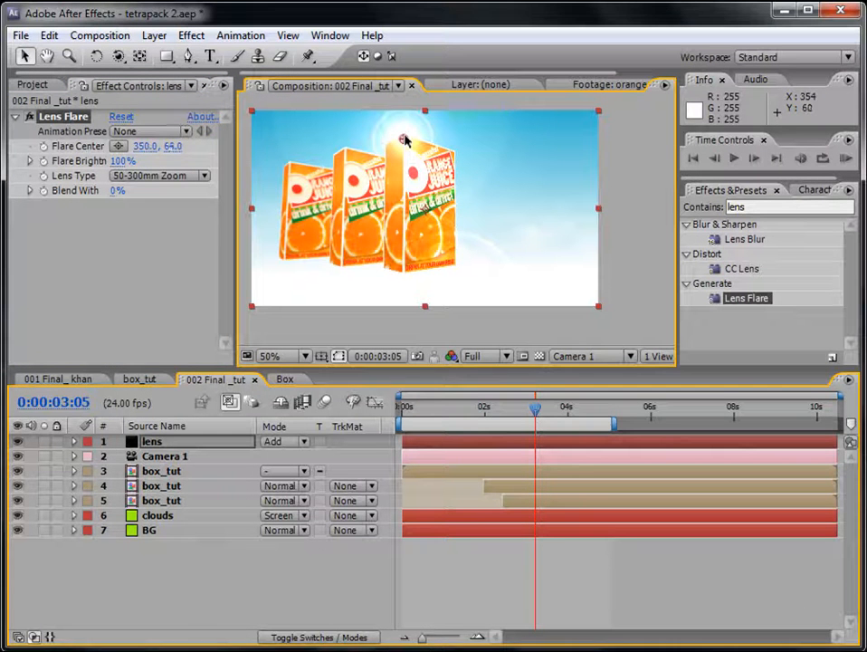
# - Change the lens type to 105mm Prime and start keyframing Flare Center and Flare Brightness at 0:00:01:22
pyautogui.click(147, 178)
pyautogui.click(161, 220)
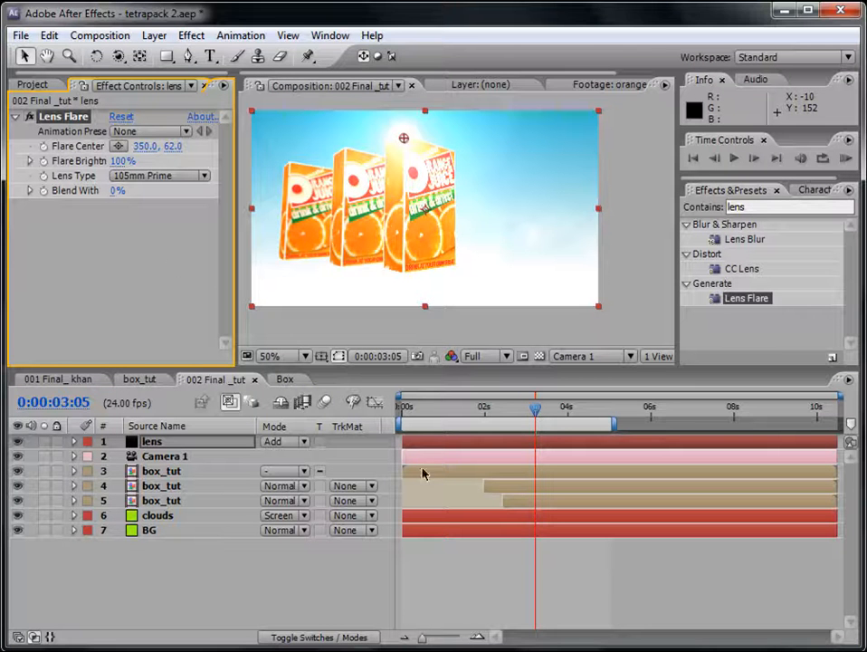
pyautogui.moveTo(403, 409); pyautogui.dragTo(482, 419)
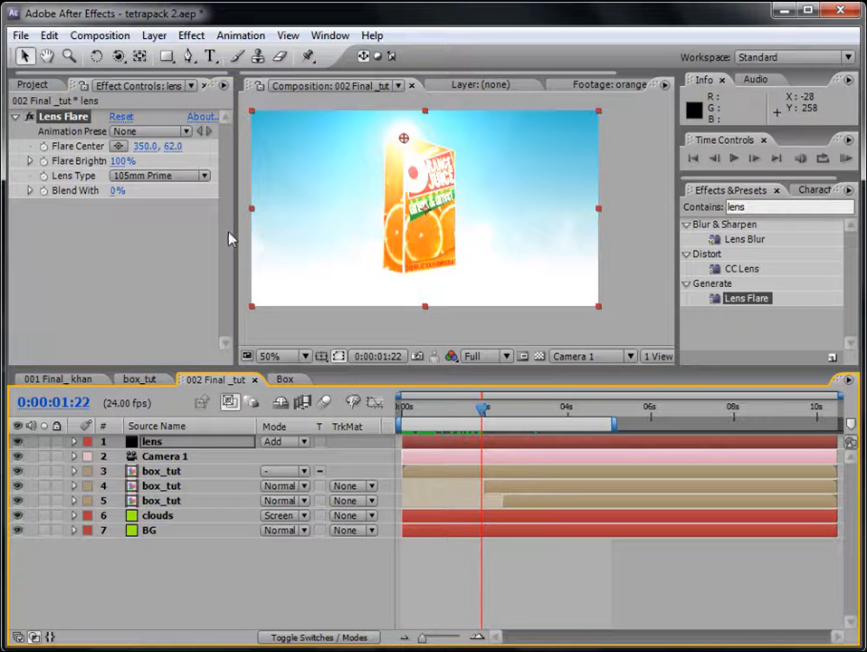
pyautogui.click(43, 146)
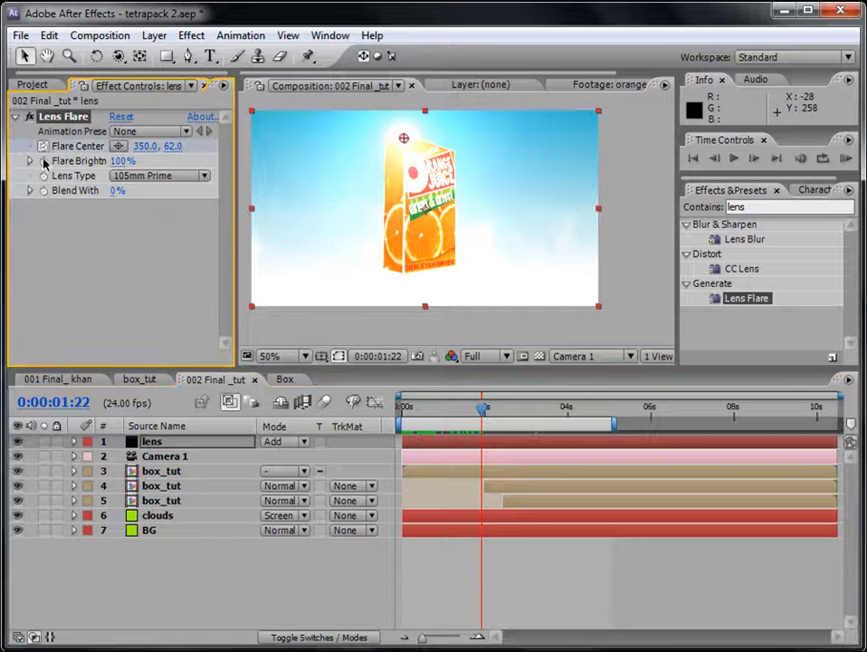
pyautogui.click(44, 161)
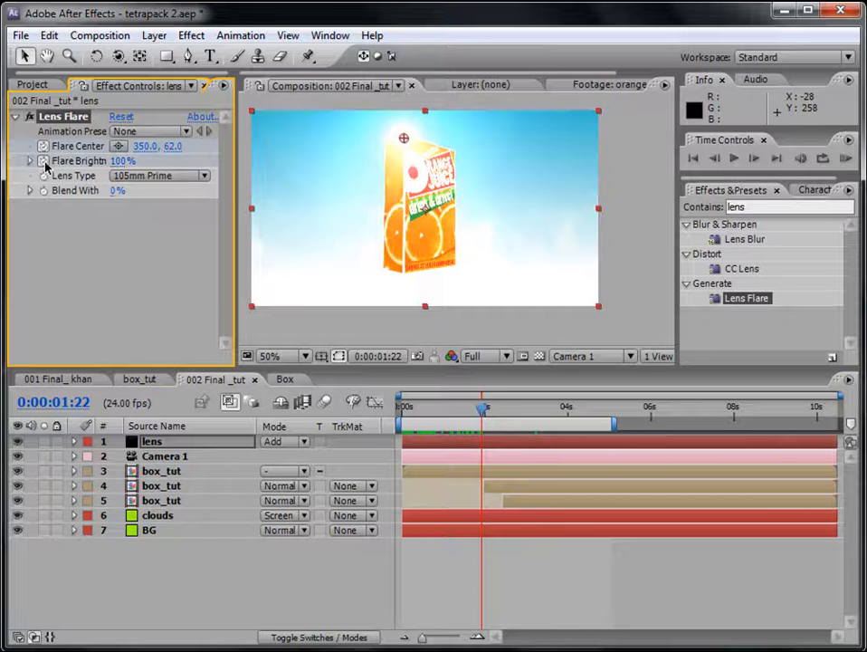
# - At 0:00:00:00, keyframe the flare centre at about 364, 310 and its brightness at 129%, and reveal the lens layer's keyframes
pyautogui.moveTo(481, 412); pyautogui.dragTo(381, 409)
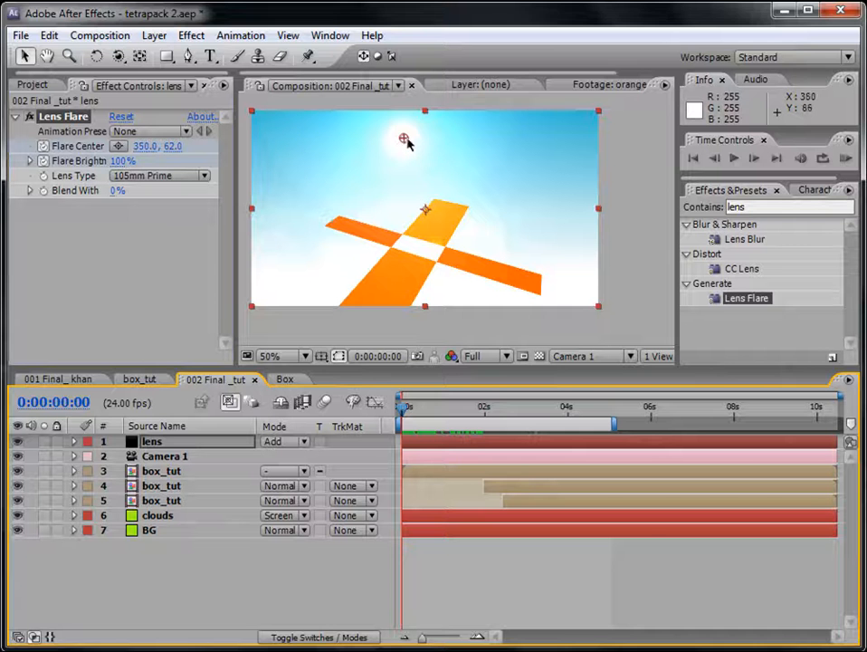
pyautogui.moveTo(406, 139); pyautogui.dragTo(411, 249)
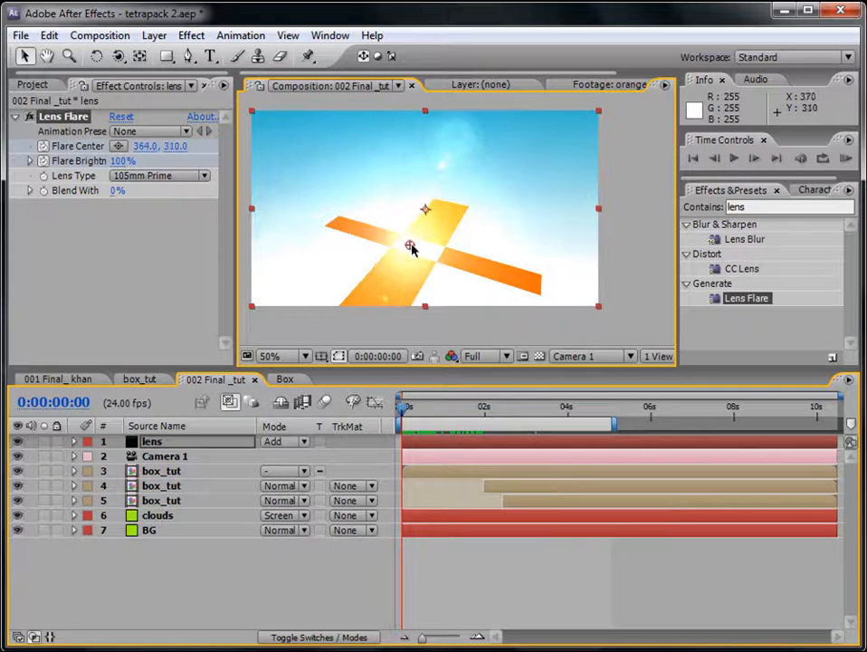
pyautogui.moveTo(123, 160); pyautogui.dragTo(137, 160)
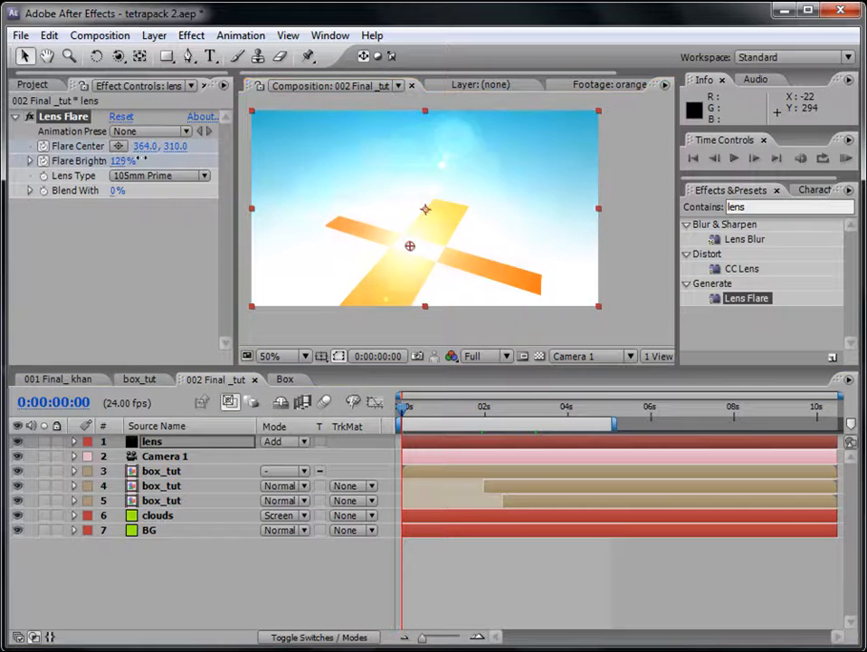
pyautogui.press('u')
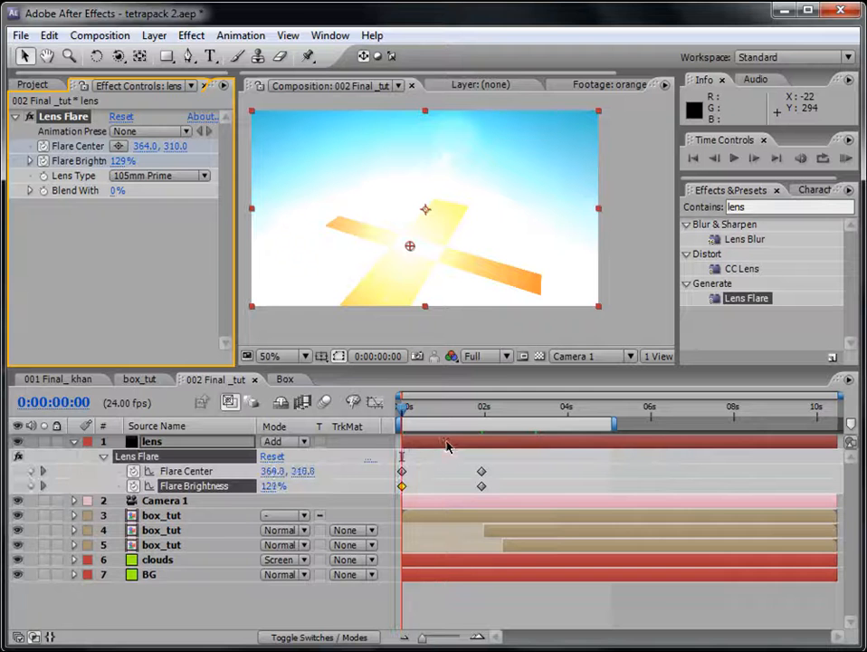
# - Move the second Flare Center and Flare Brightness keyframes to 0:00:00:14
pyautogui.moveTo(404, 408); pyautogui.dragTo(455, 411)
pyautogui.moveTo(494, 465); pyautogui.dragTo(453, 485)
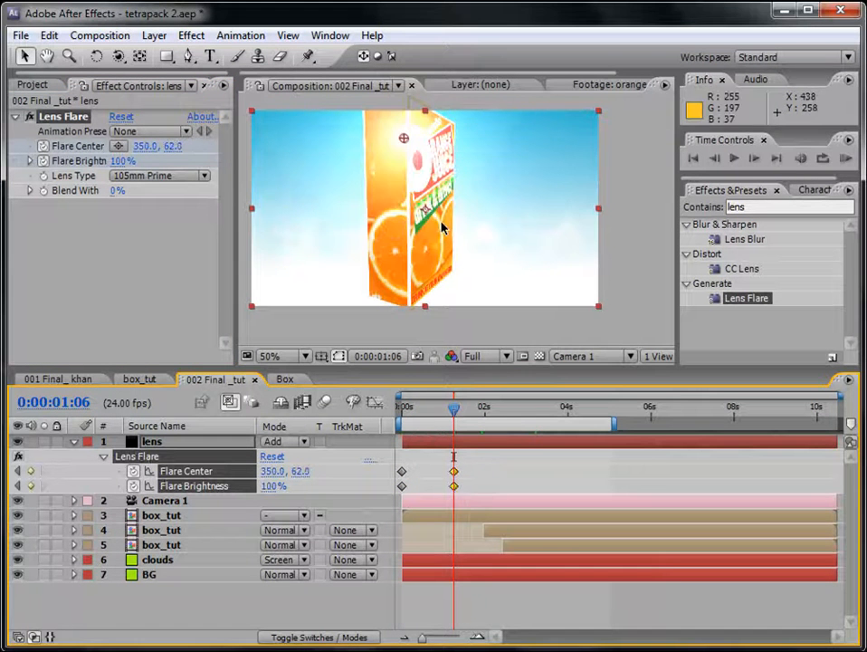
pyautogui.scroll(-2, 442, 226)
pyautogui.click(446, 410)
pyautogui.moveTo(446, 412); pyautogui.dragTo(430, 412)
pyautogui.moveTo(455, 474); pyautogui.dragTo(437, 475)
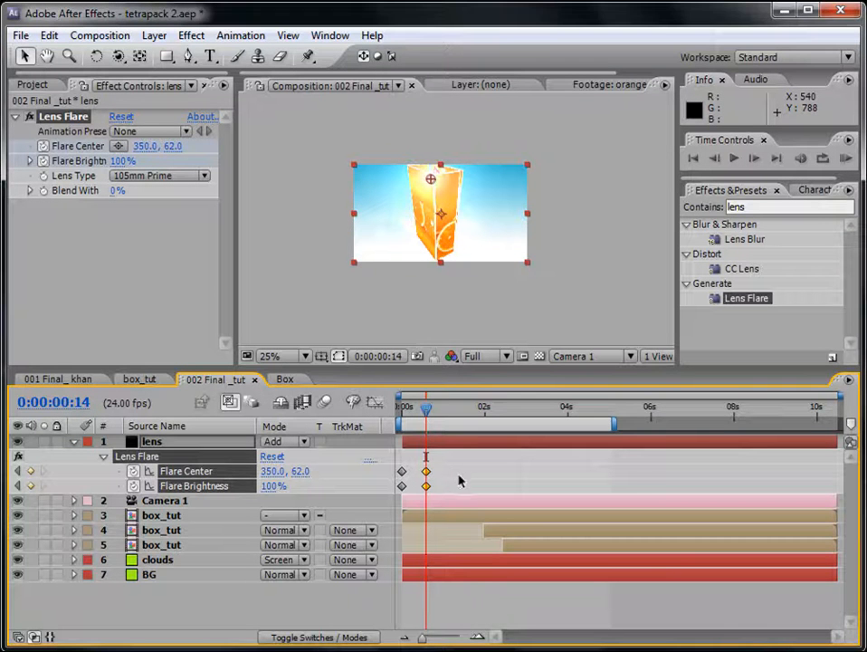
pyautogui.click(460, 476)
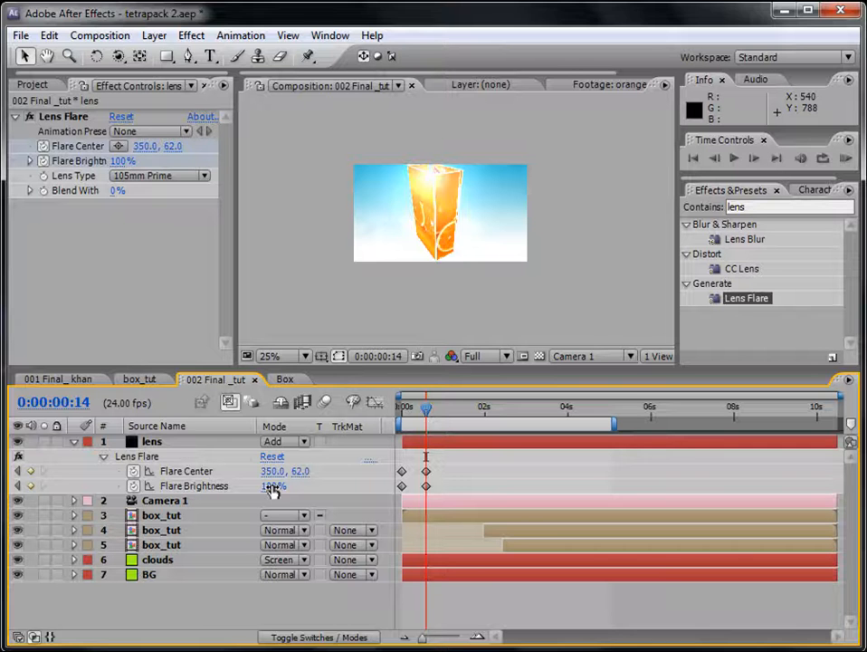
# - Lower Flare Brightness to 86% at the 0:00:00:14 keyframe and check the composition around 0:00:03:02
pyautogui.moveTo(271, 485); pyautogui.dragTo(265, 487)
pyautogui.click(509, 470)
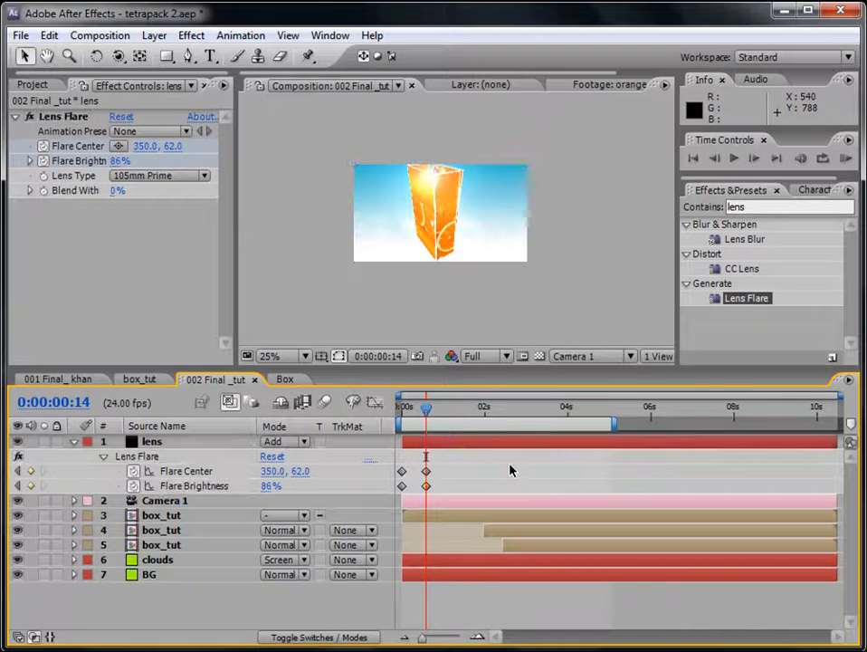
pyautogui.moveTo(432, 407); pyautogui.dragTo(542, 407)
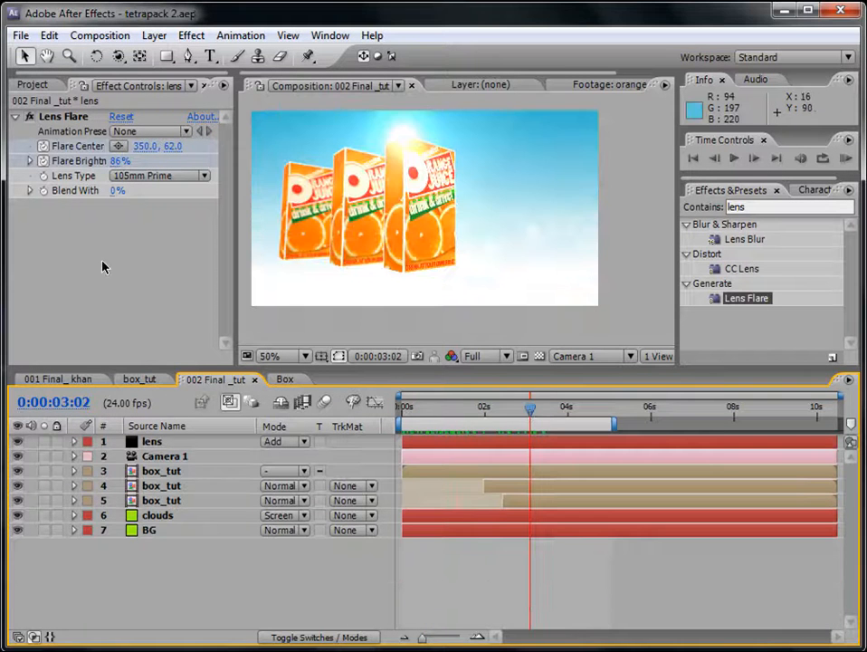
pyautogui.click(102, 266)
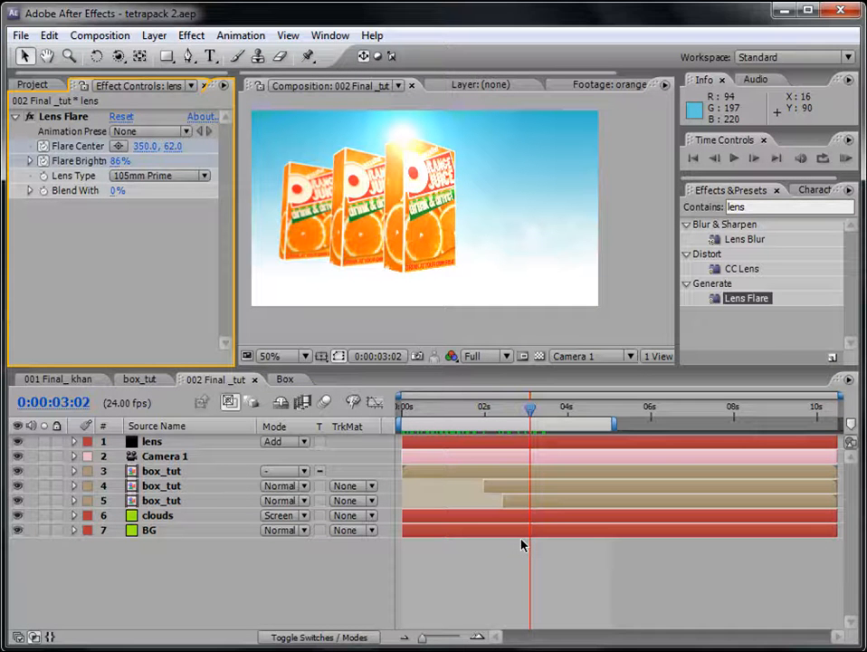
# - Create a black 800 × 450 solid named particles
pyautogui.click(152, 36)
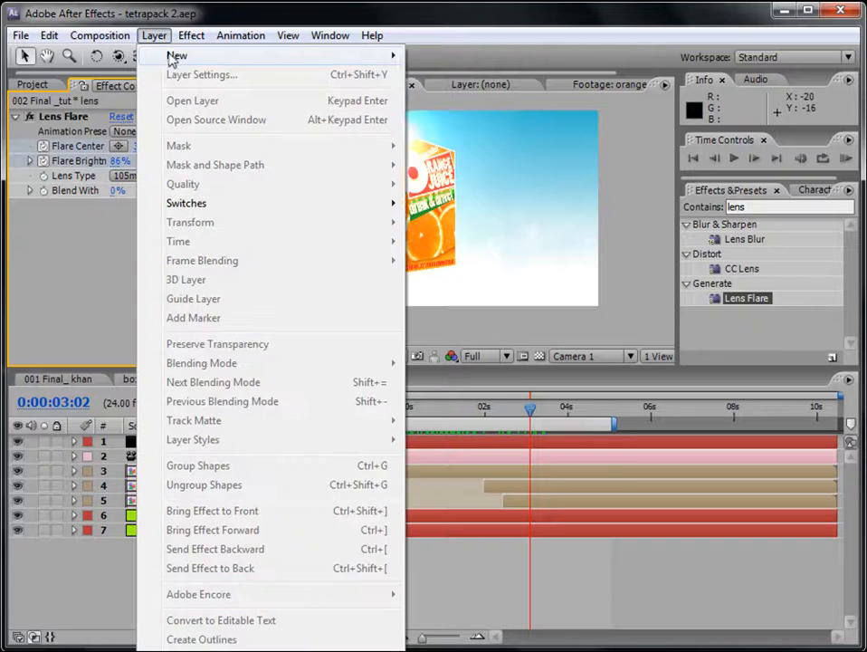
pyautogui.moveTo(172, 60)
pyautogui.click(486, 76)
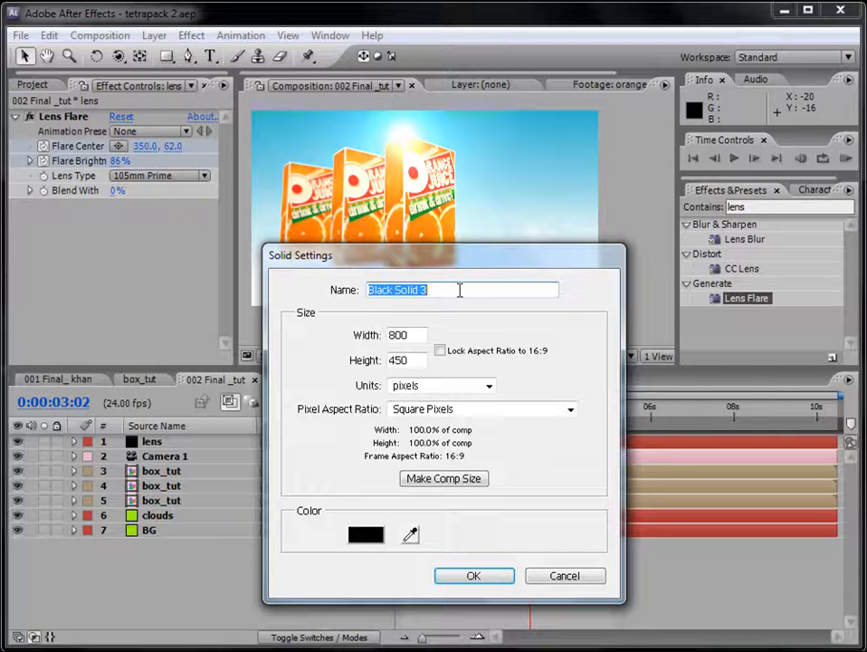
pyautogui.write('particles')
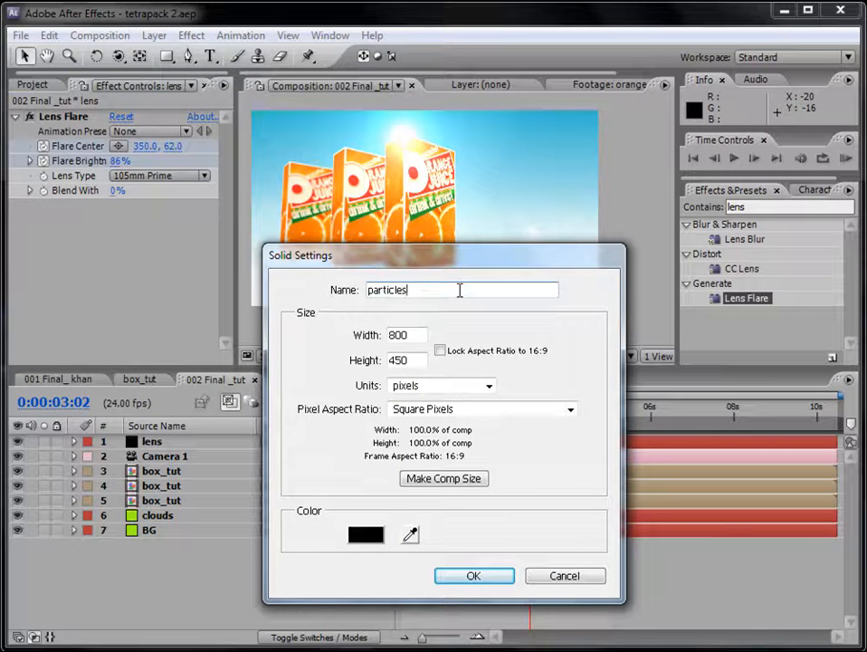
pyautogui.click(476, 576)
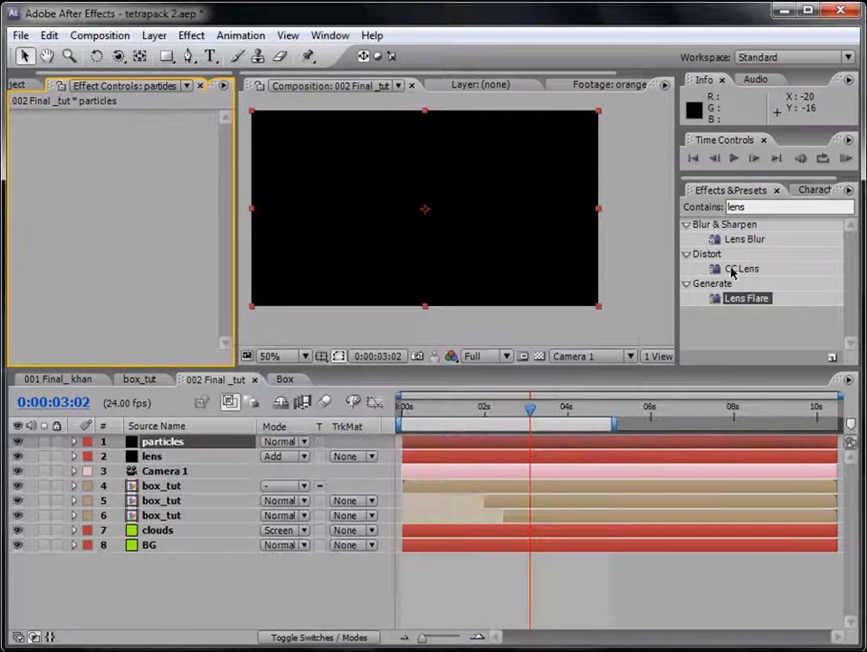
# - Apply the CC Particle World effect to the particles solid and turn its grid off
pyautogui.click(769, 207)
pyautogui.write('partic')
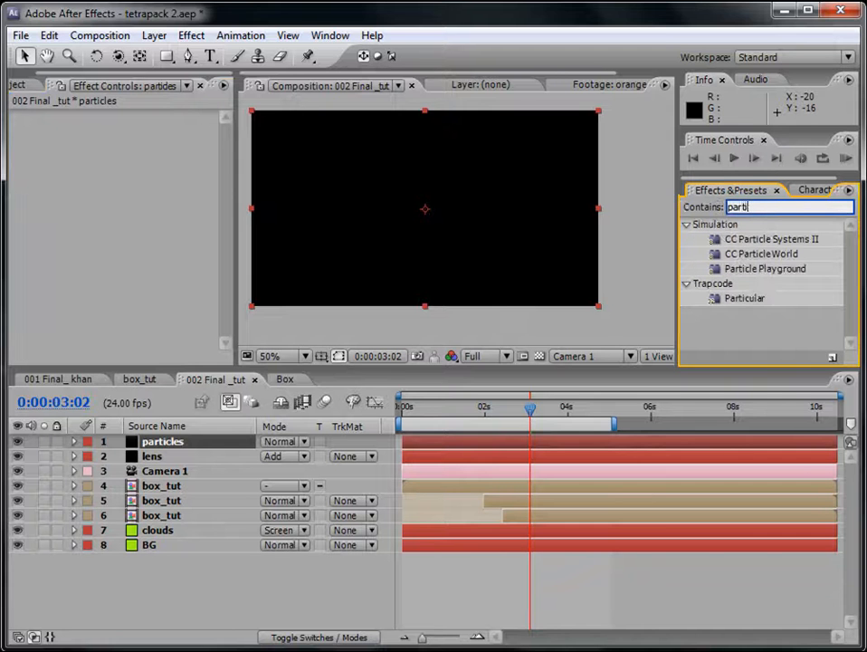
pyautogui.click(748, 254)
pyautogui.moveTo(752, 256); pyautogui.dragTo(524, 329)
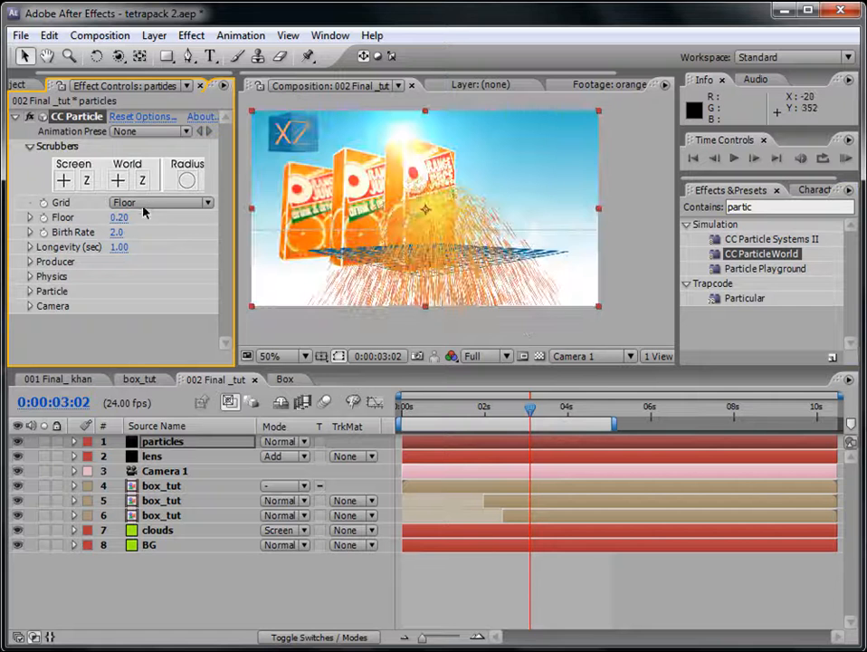
pyautogui.click(145, 202)
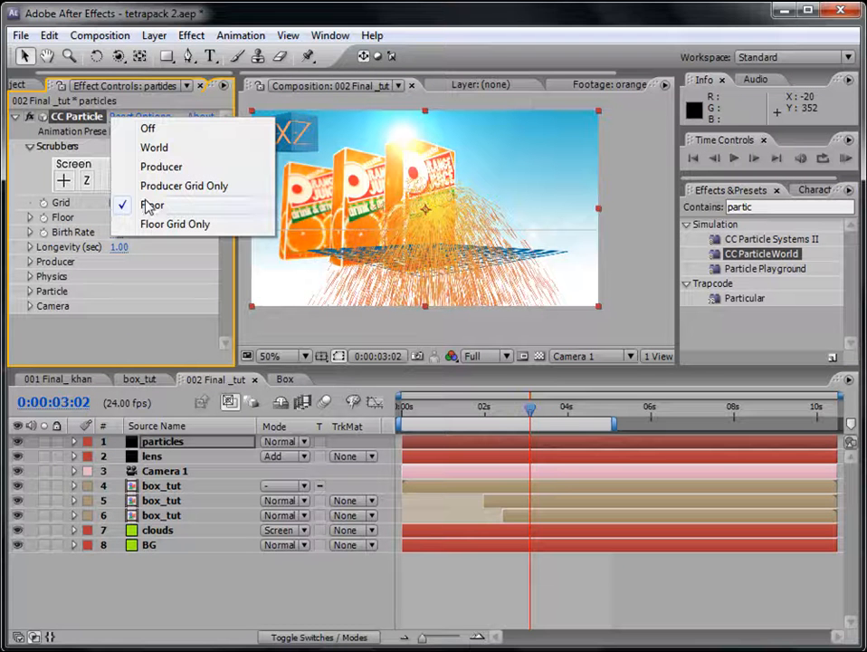
pyautogui.click(149, 128)
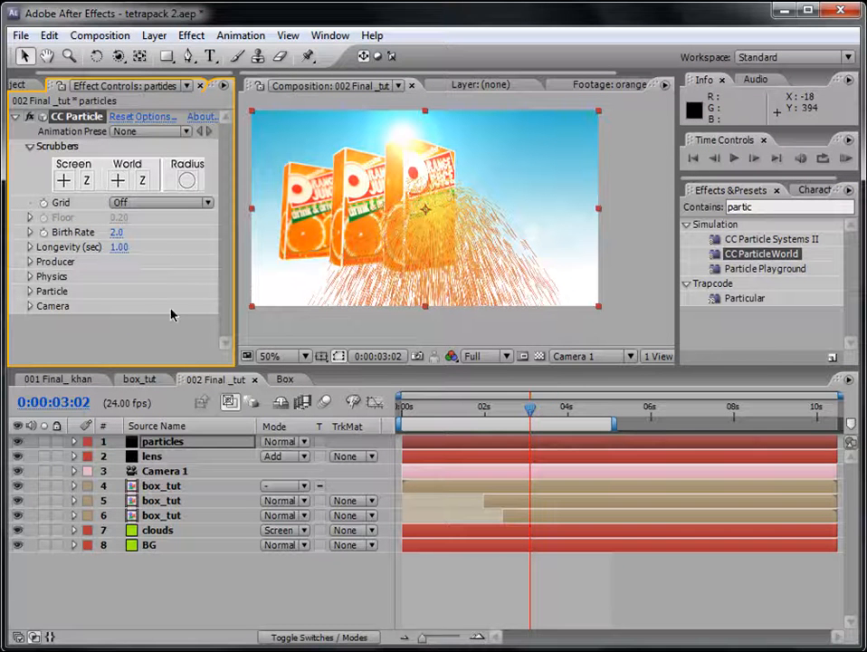
# - Spread the particle producer by setting Radius X to 0.9, Radius Y to 0.5 and Radius Z to 0.7
pyautogui.click(30, 262)
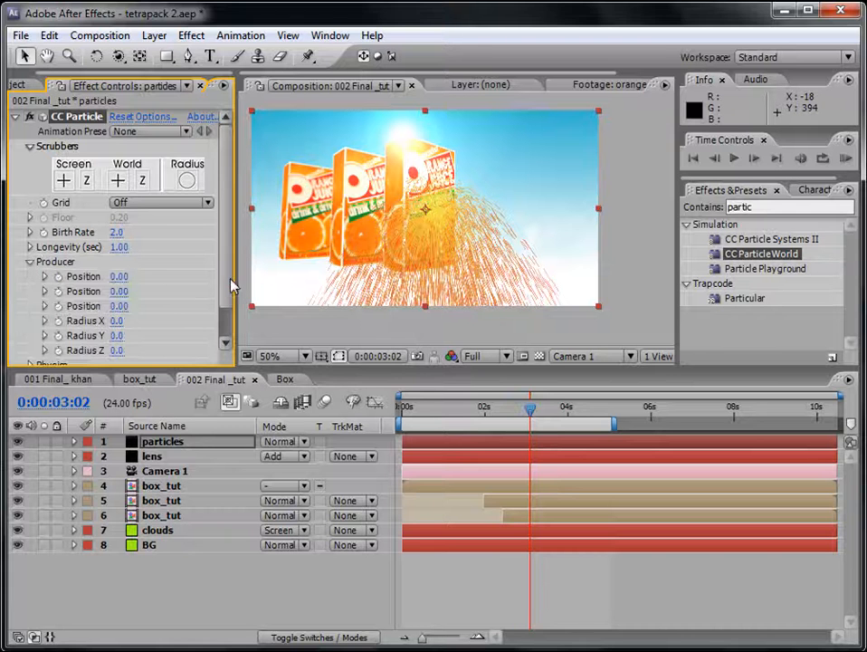
pyautogui.scroll(-2, 230, 310)
pyautogui.moveTo(116, 283); pyautogui.dragTo(177, 278)
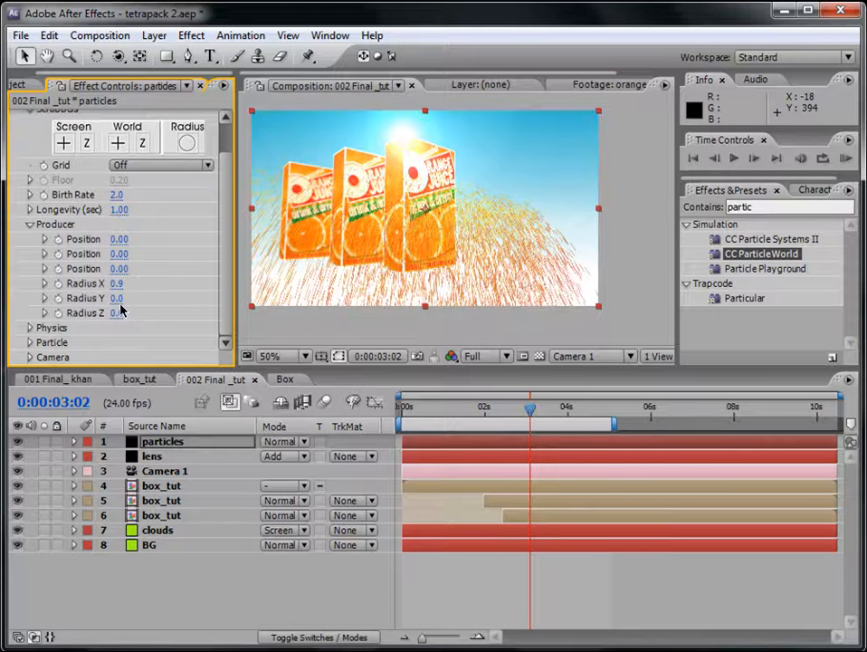
pyautogui.moveTo(127, 297)
pyautogui.mouseDown()
pyautogui.moveTo(154, 292)
pyautogui.moveTo(136, 313)
pyautogui.moveTo(166, 312)
pyautogui.mouseUp()
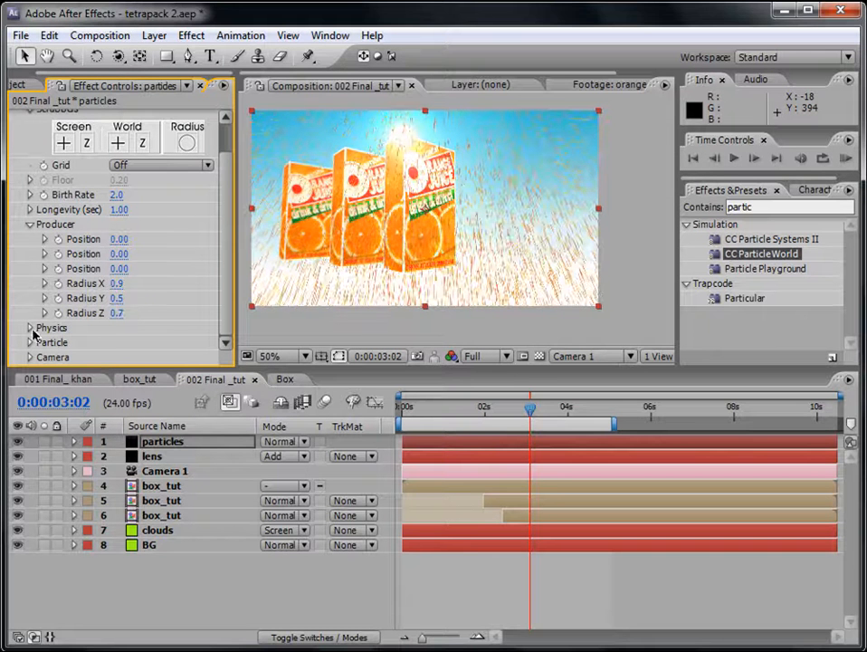
# - Set the particles' Gravity in the Physics settings to -0.010
pyautogui.click(30, 329)
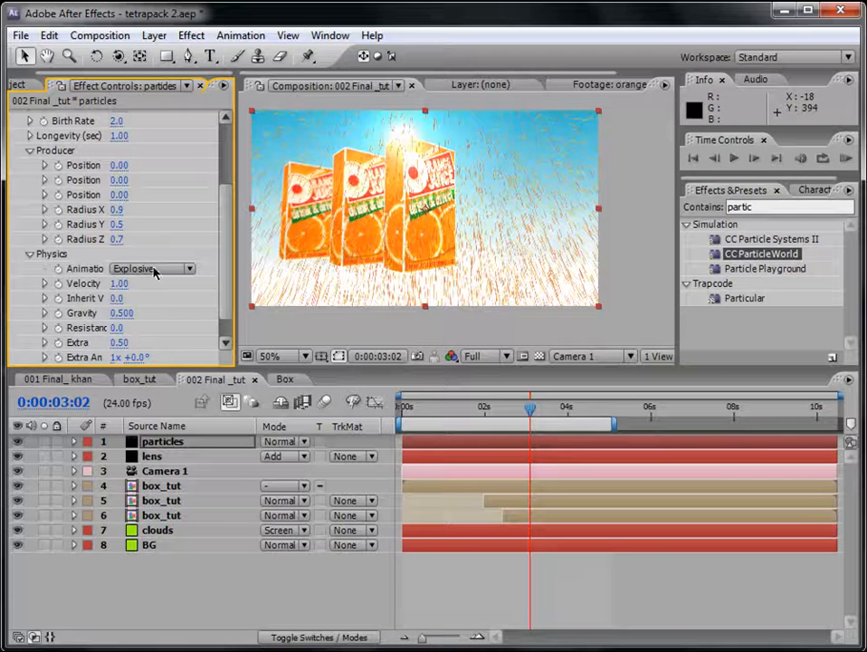
pyautogui.moveTo(225, 282); pyautogui.dragTo(234, 305)
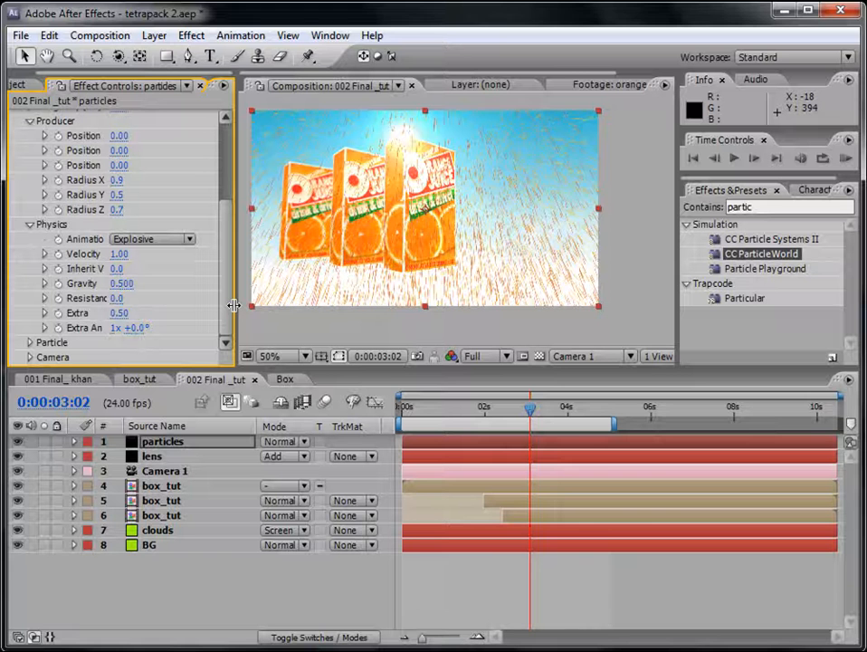
pyautogui.moveTo(129, 288); pyautogui.dragTo(86, 286)
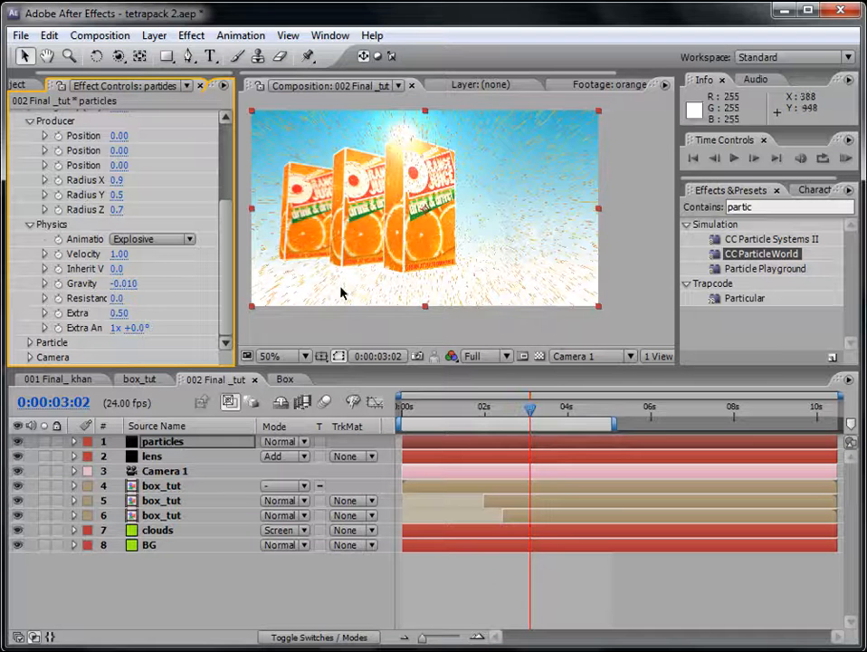
# - Change the particle type from Line to Shaded Sphere
pyautogui.click(30, 343)
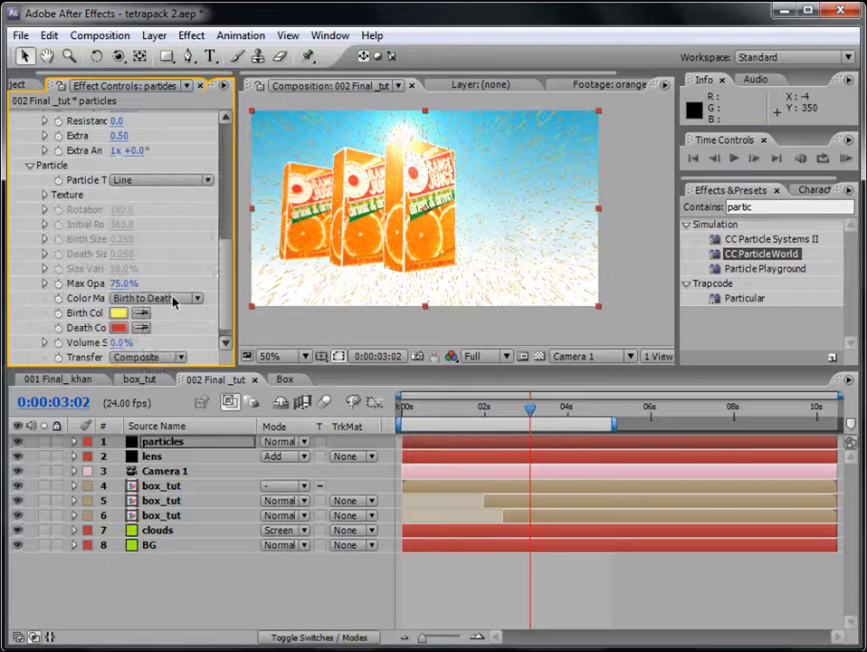
pyautogui.click(164, 182)
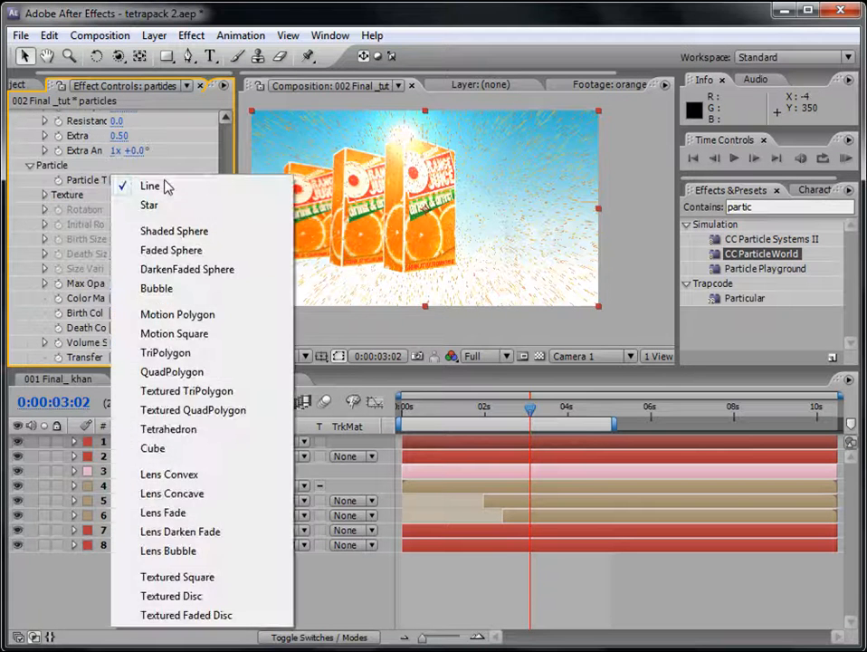
pyautogui.click(182, 232)
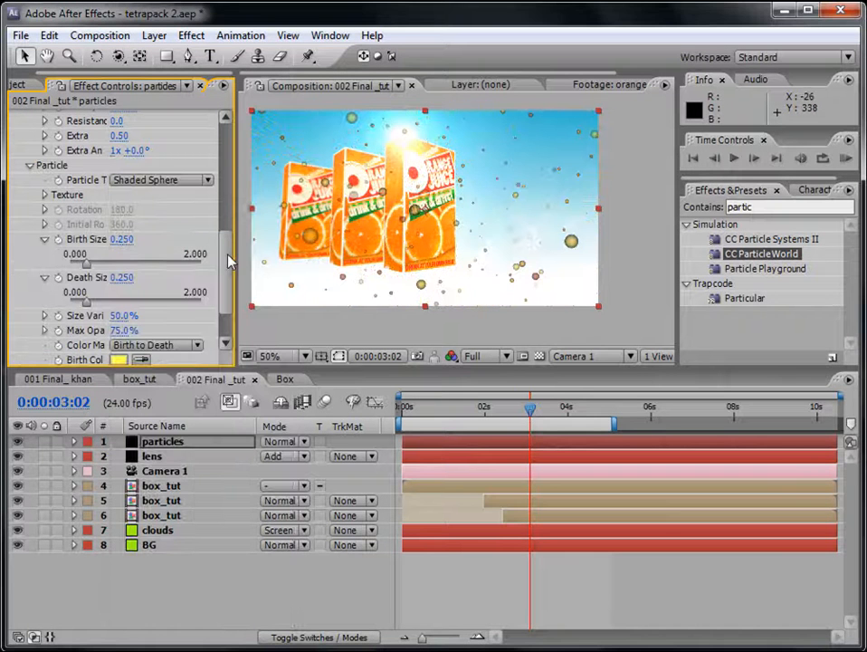
pyautogui.moveTo(226, 260); pyautogui.dragTo(241, 129)
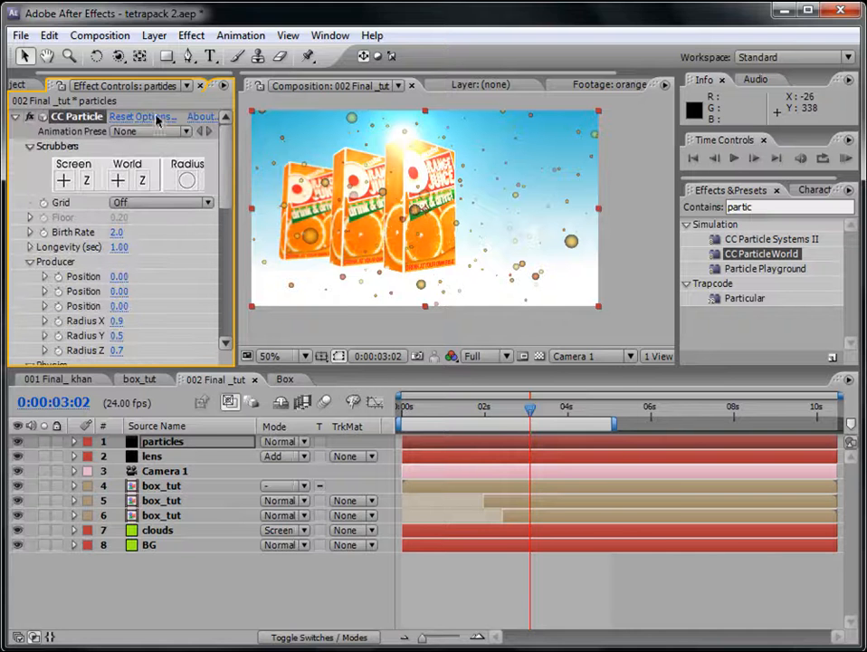
# - Turn on Force Motionblur in the CC Particle World rendering options
pyautogui.click(159, 116)
pyautogui.click(358, 410)
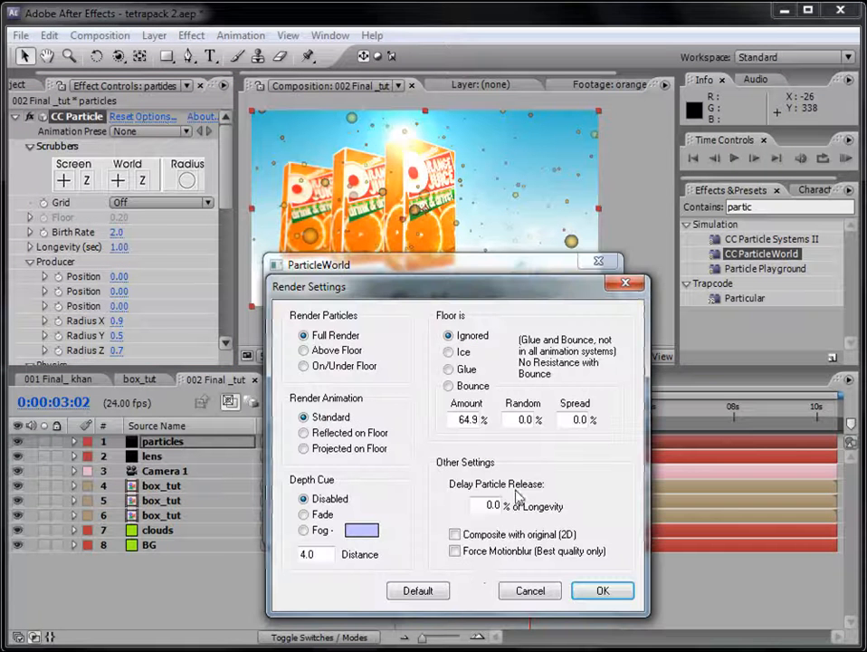
pyautogui.click(454, 552)
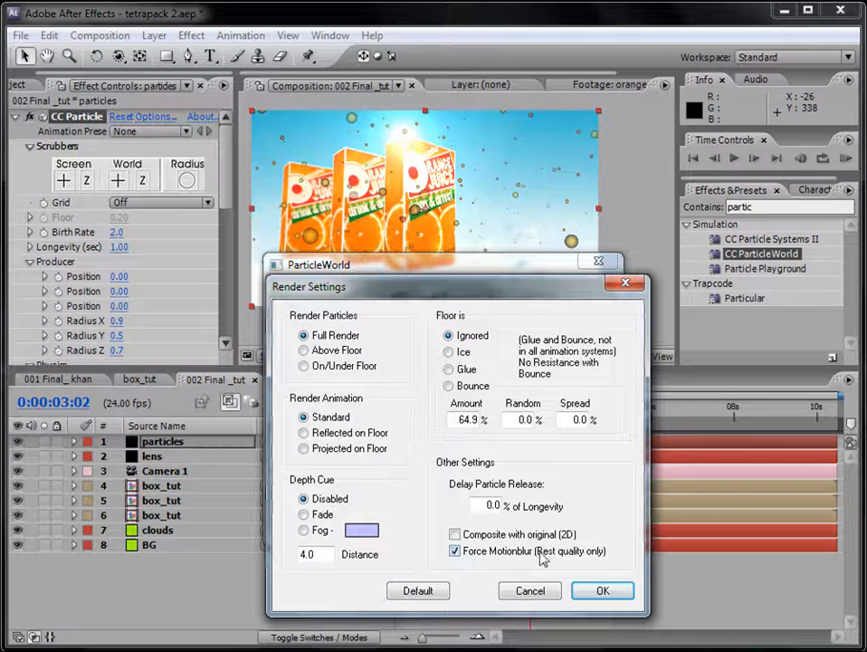
pyautogui.click(600, 590)
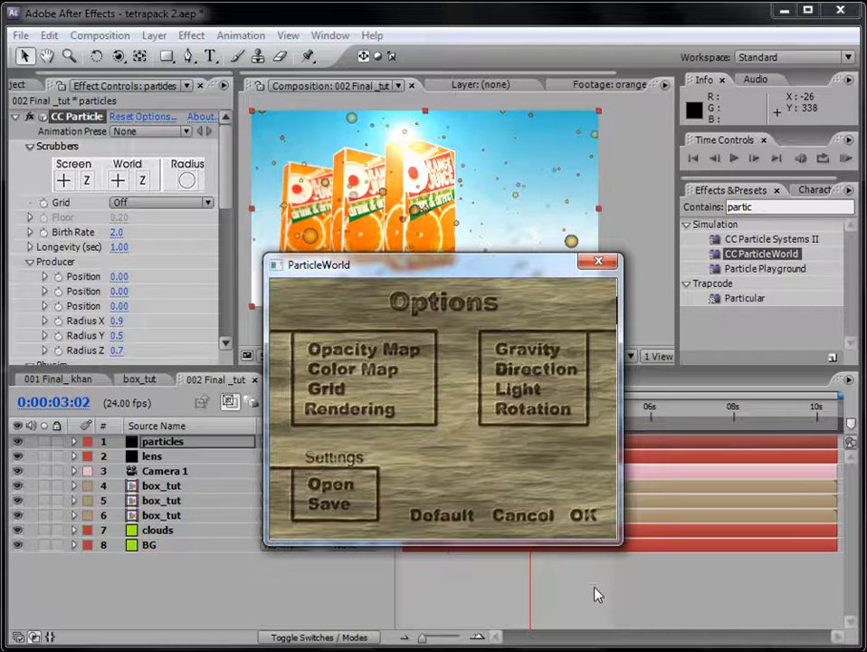
pyautogui.click(579, 516)
# - Set the particles layer's blending mode to Screen
pyautogui.moveTo(219, 237); pyautogui.dragTo(240, 319)
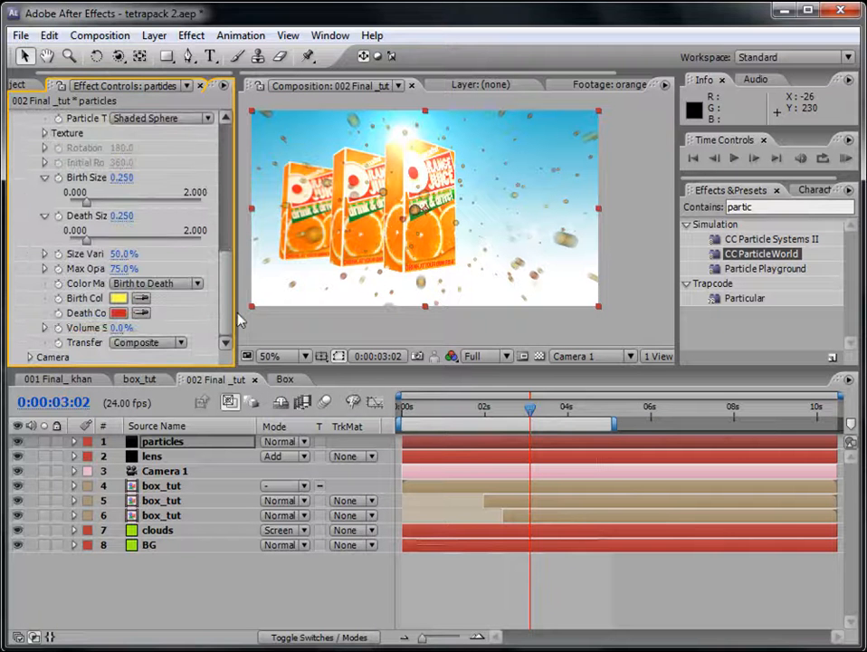
pyautogui.click(279, 442)
pyautogui.click(299, 334)
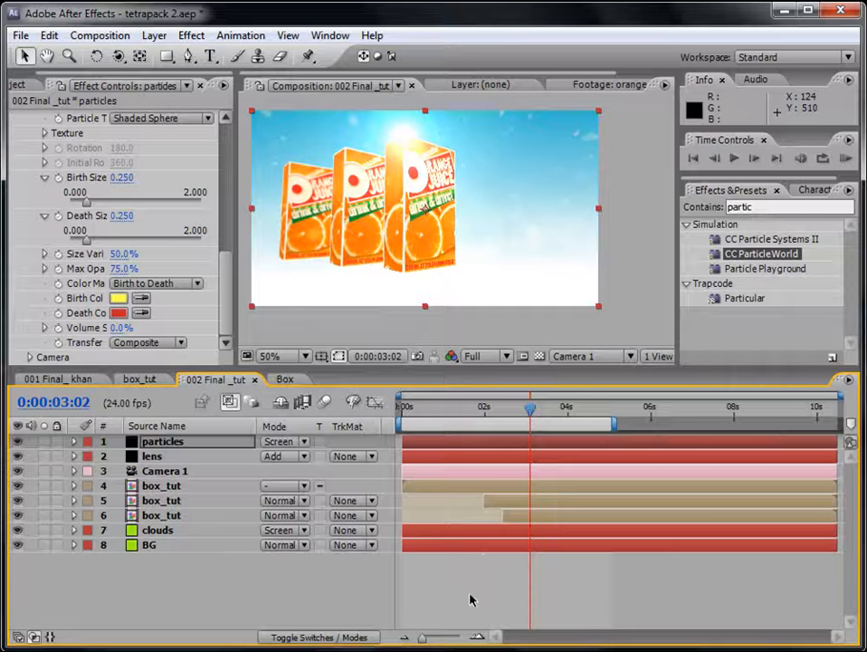
pyautogui.click(460, 590)
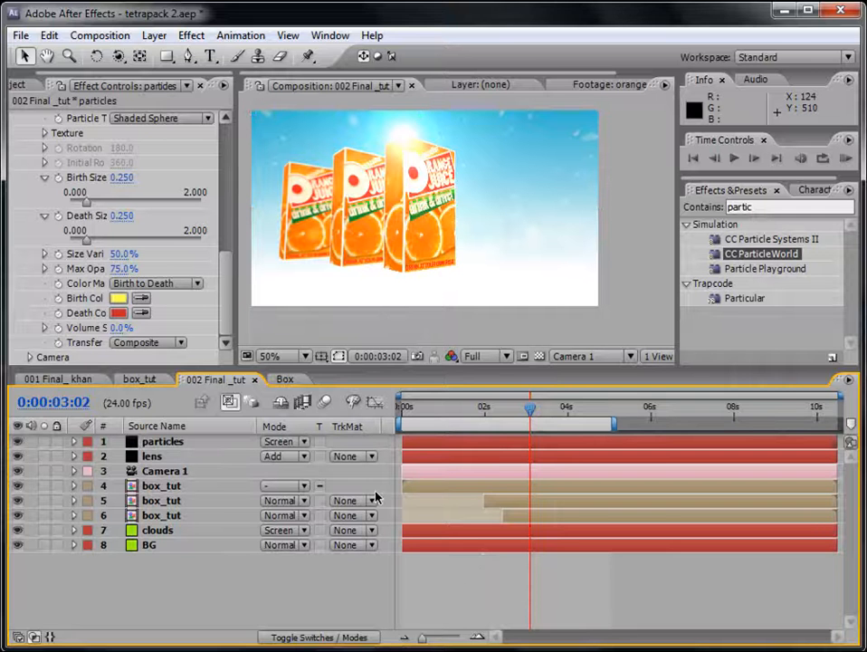
# - Widen the particle producer to Radius X 1.6 and Radius Y 1.3, and move the particles layer between the box_tut layers and clouds
pyautogui.moveTo(226, 292); pyautogui.dragTo(235, 181)
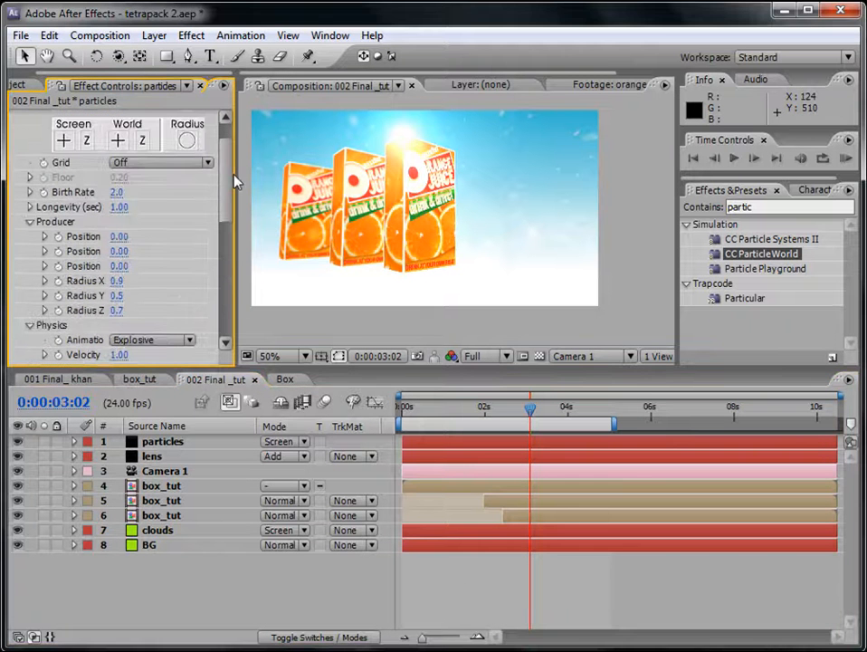
pyautogui.moveTo(119, 286); pyautogui.dragTo(182, 291)
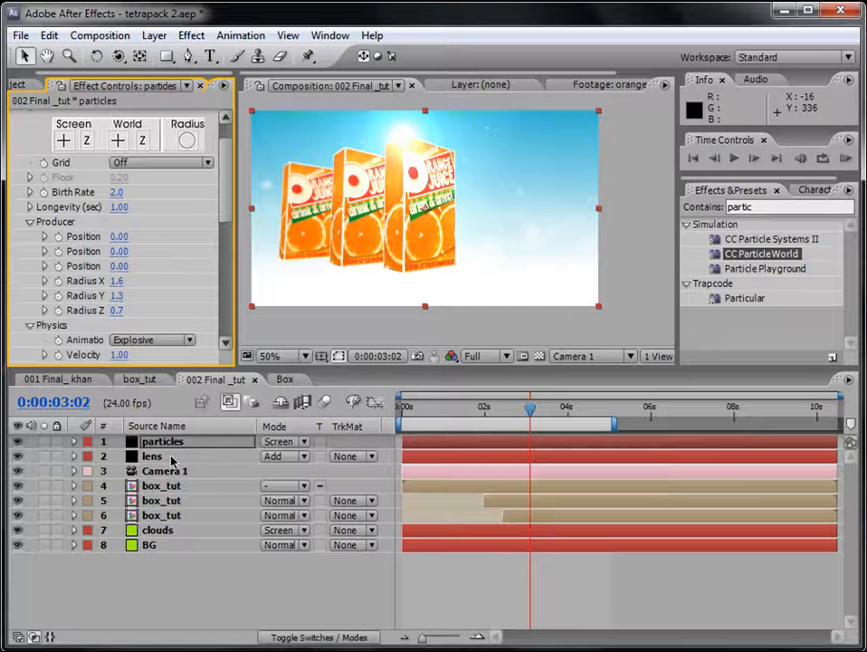
pyautogui.moveTo(166, 442); pyautogui.dragTo(186, 523)
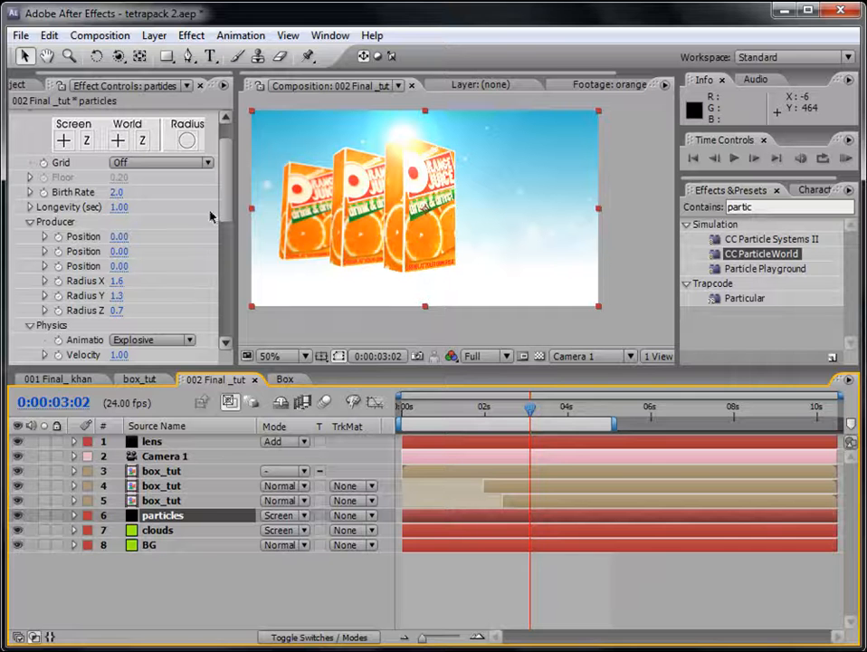
# - Set the particles' Longevity to 7.00 seconds and preview the composition
pyautogui.click(118, 207)
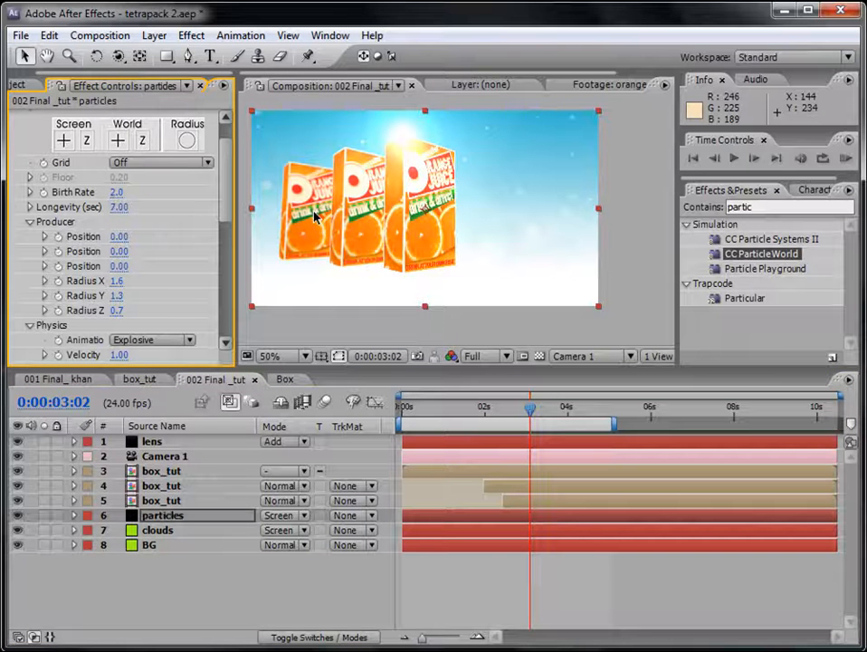
pyautogui.click(846, 158)
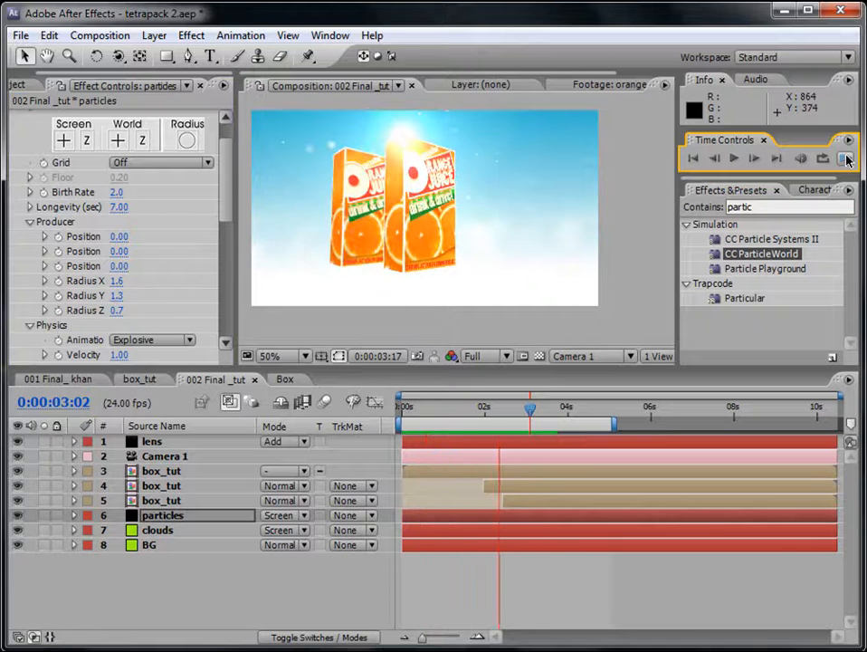
pyautogui.click(849, 162)
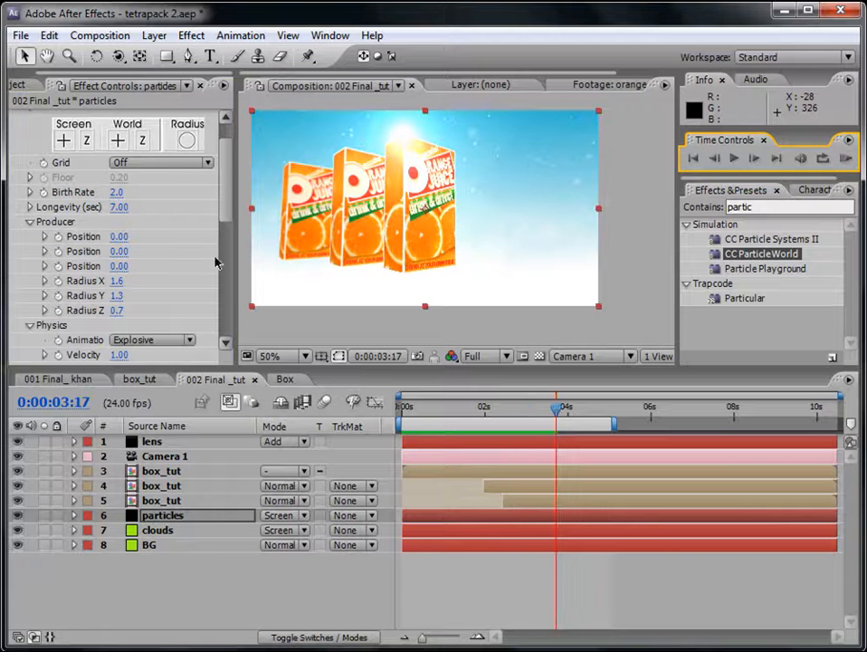
# - Slow and thin out the particles by setting Velocity to 0.50 and Birth Rate to 1.0
pyautogui.scroll(-3, 232, 231)
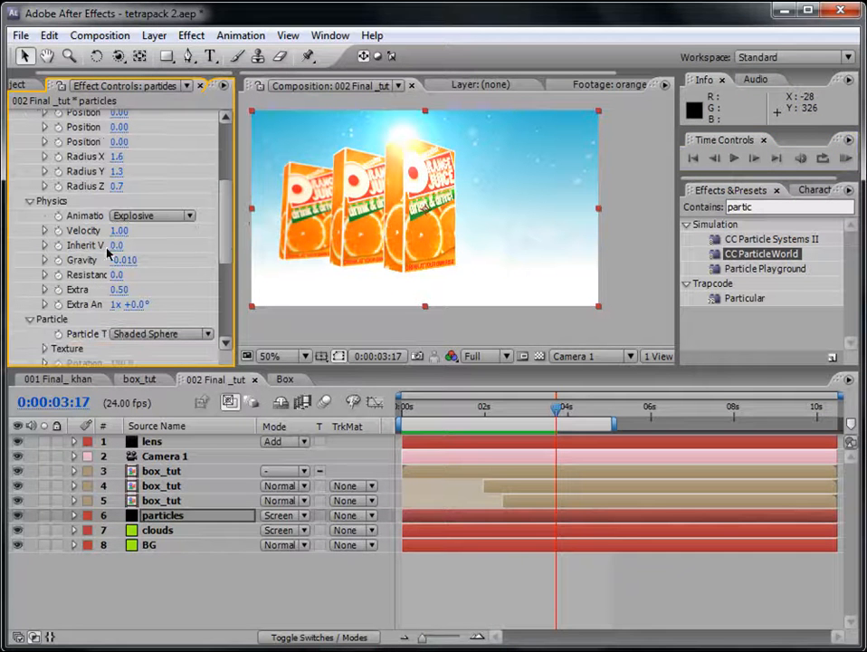
pyautogui.click(119, 231)
pyautogui.press('Return')
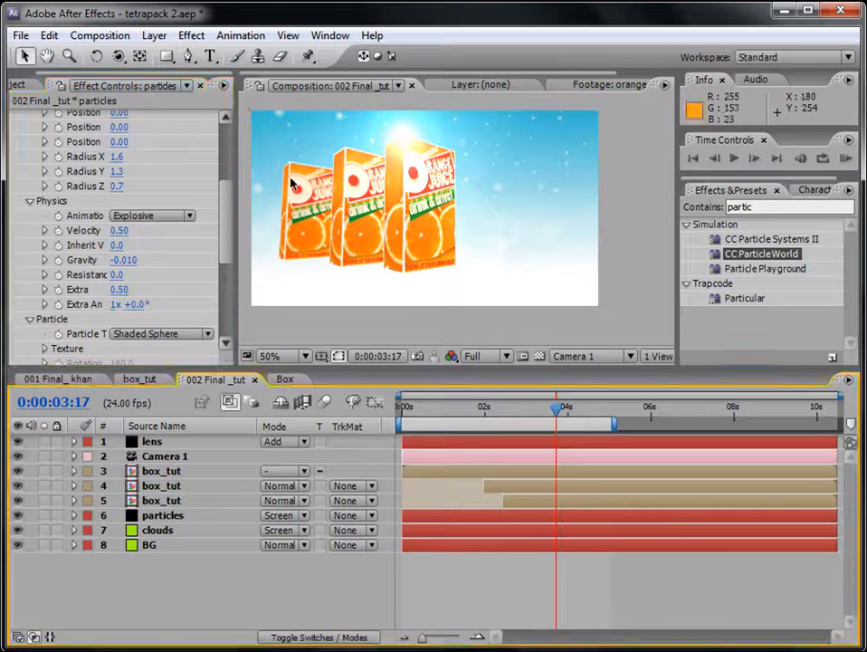
pyautogui.scroll(3, 178, 203)
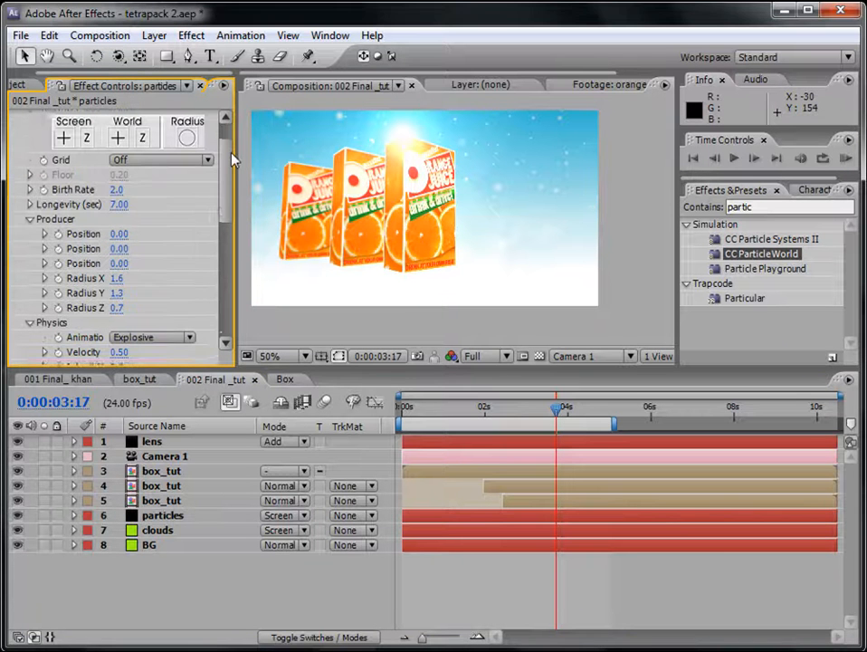
pyautogui.click(117, 194)
pyautogui.write('1')
pyautogui.press('Return')
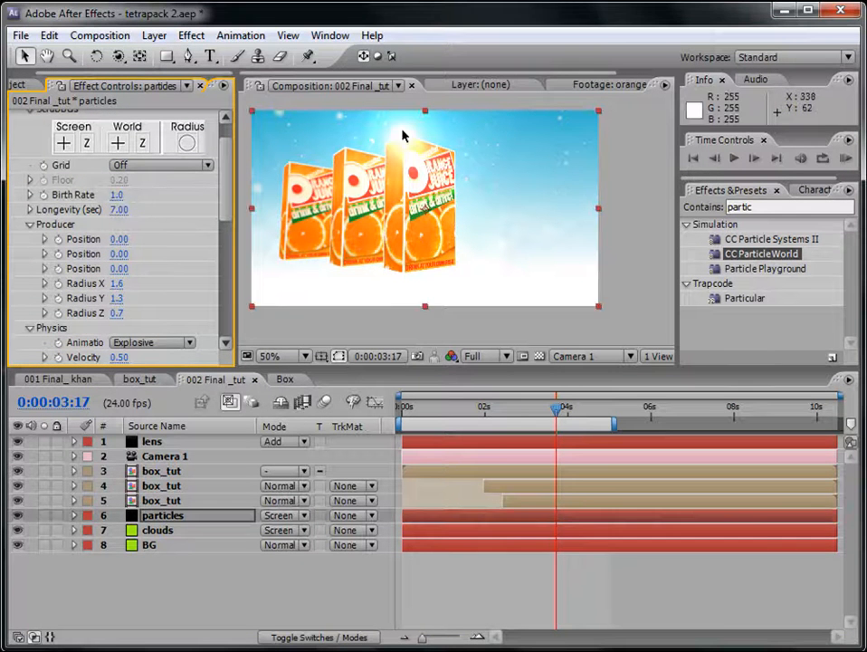
# - Shrink the particles to a Birth Size of 0.093 and a Death Size of 0.106
pyautogui.scroll(-5, 224, 250)
pyautogui.moveTo(224, 250); pyautogui.dragTo(224, 285)
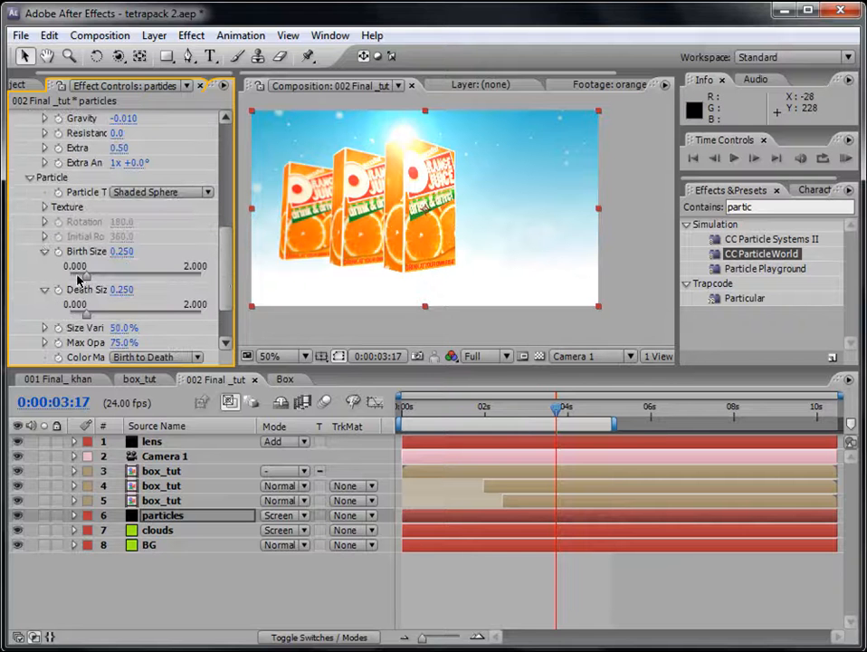
pyautogui.moveTo(84, 277); pyautogui.dragTo(77, 315)
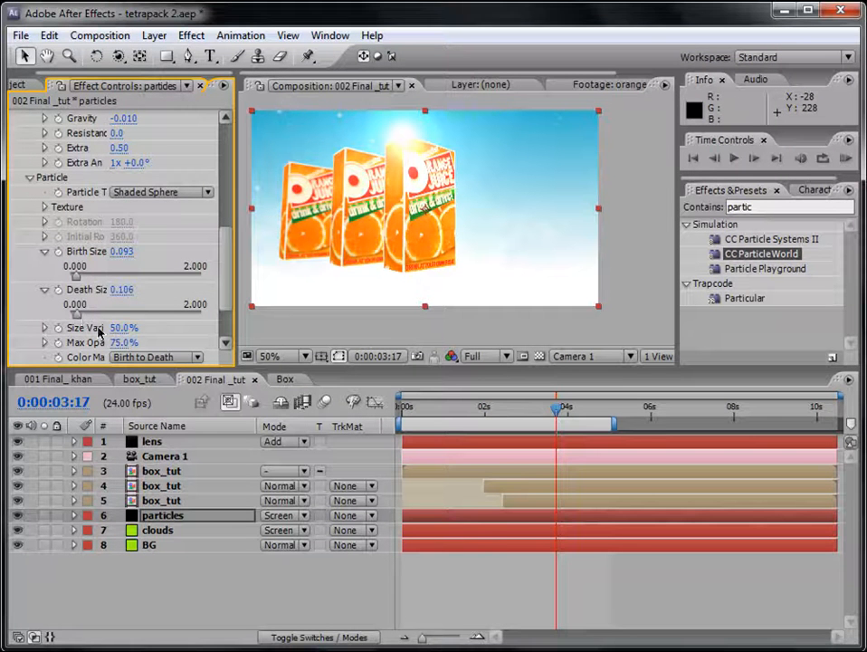
pyautogui.click(503, 576)
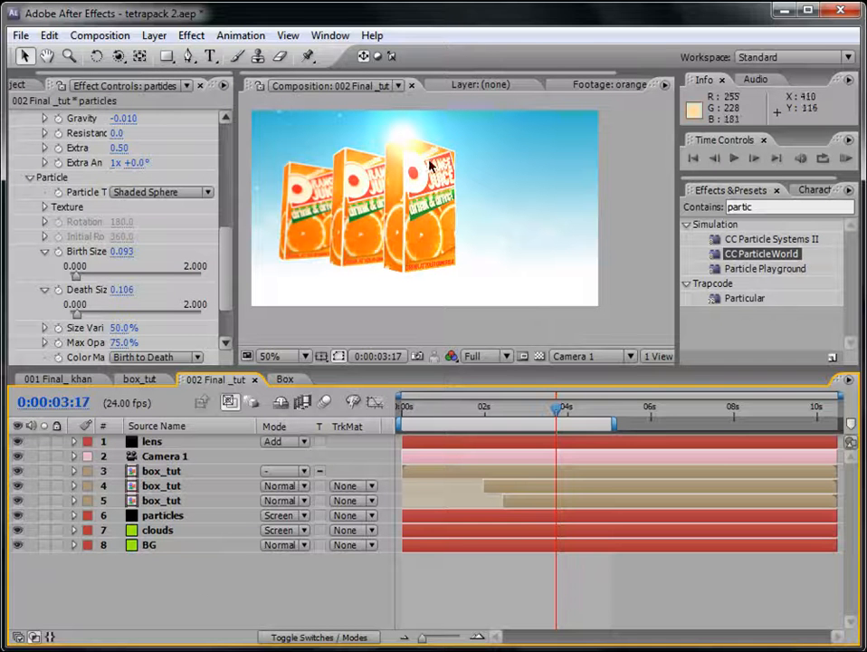
# - Add a text layer reading "JUICE" and place it beside the front juice box, over the empty sky
pyautogui.click(154, 36)
pyautogui.moveTo(305, 60)
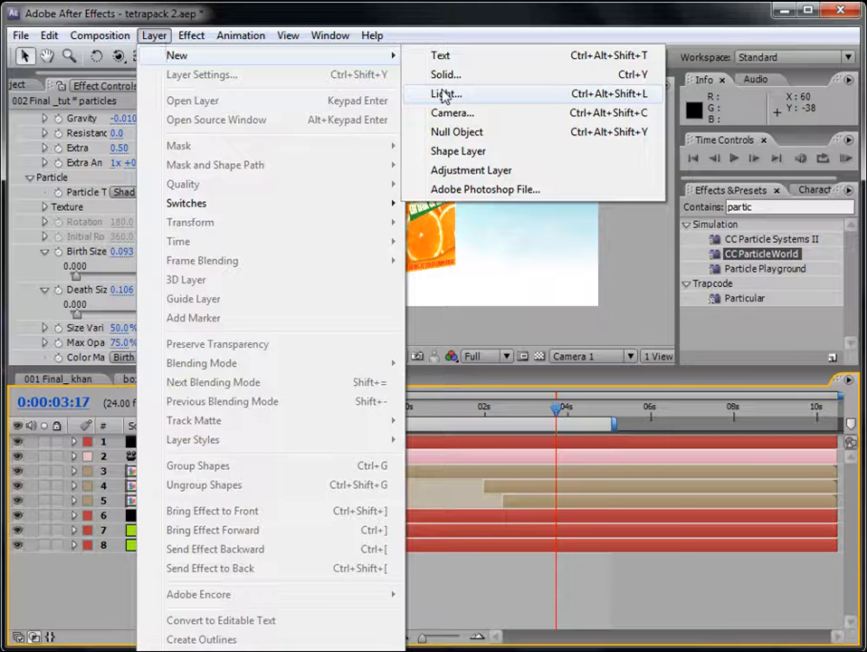
pyautogui.click(441, 55)
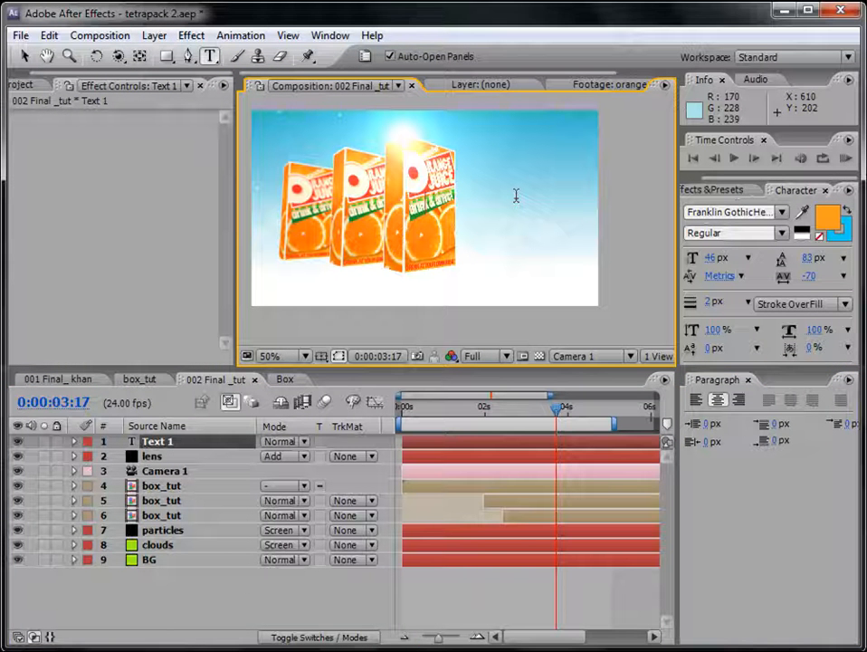
pyautogui.click(25, 55)
pyautogui.moveTo(453, 219); pyautogui.dragTo(544, 228)
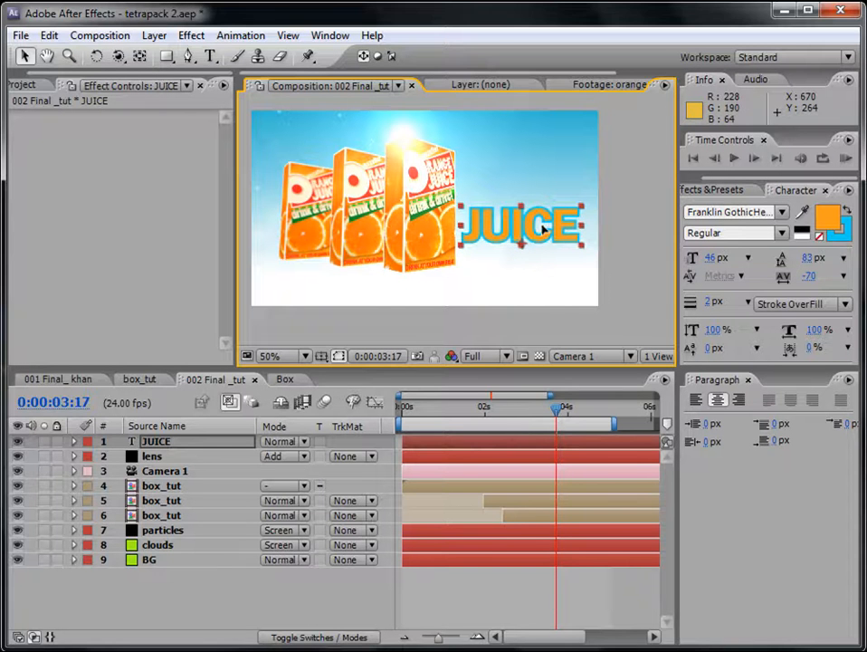
pyautogui.click(472, 592)
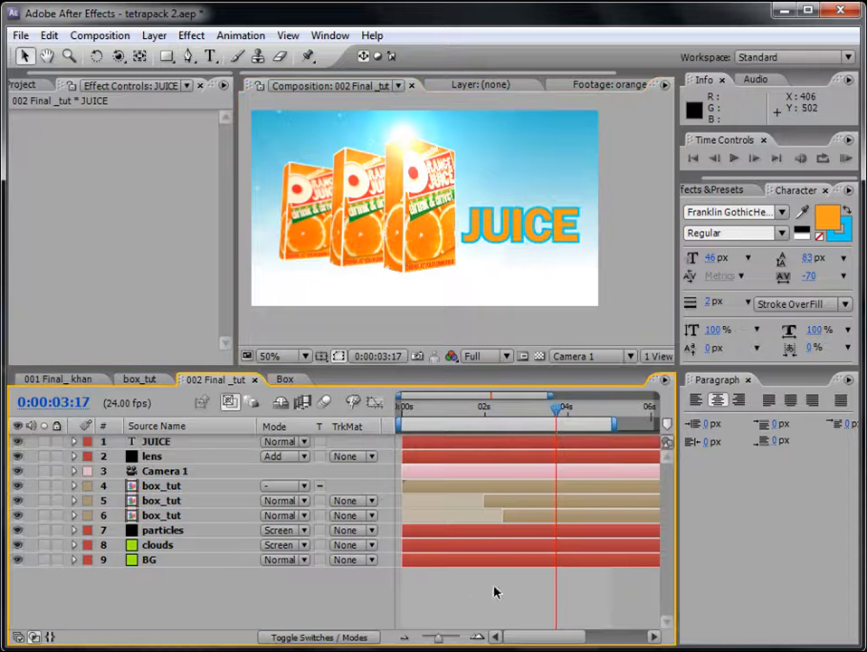
# - Find the Drop Shadow effect and apply it to the topmost box_tut layer, the front juice box
pyautogui.click(159, 517)
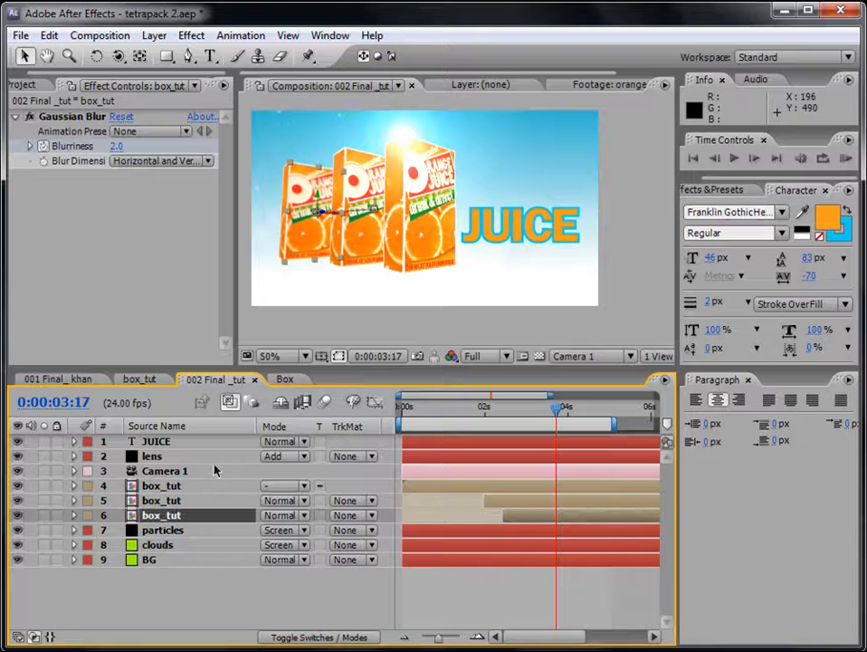
pyautogui.click(169, 490)
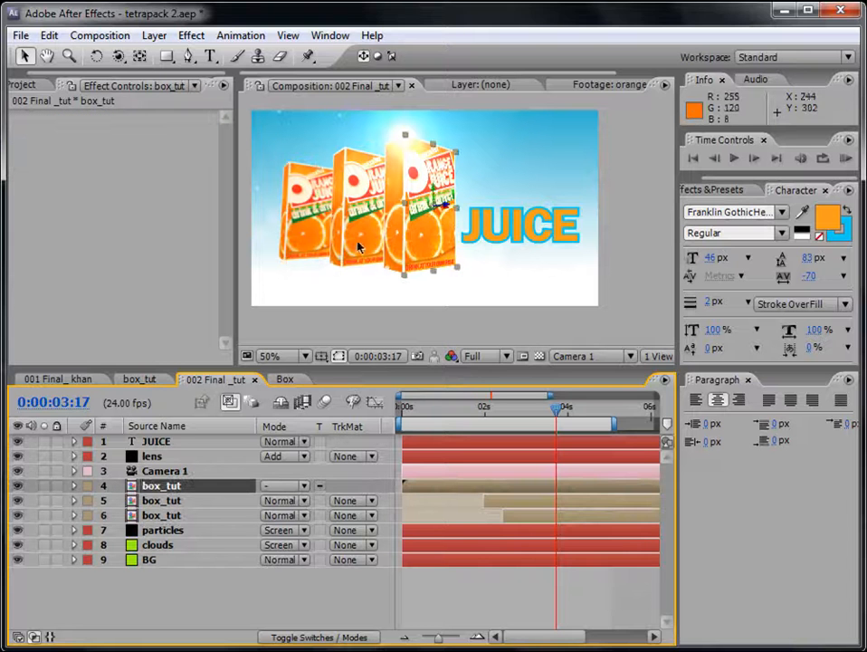
pyautogui.click(748, 191)
pyautogui.moveTo(752, 207); pyautogui.dragTo(692, 213)
pyautogui.write('shadow')
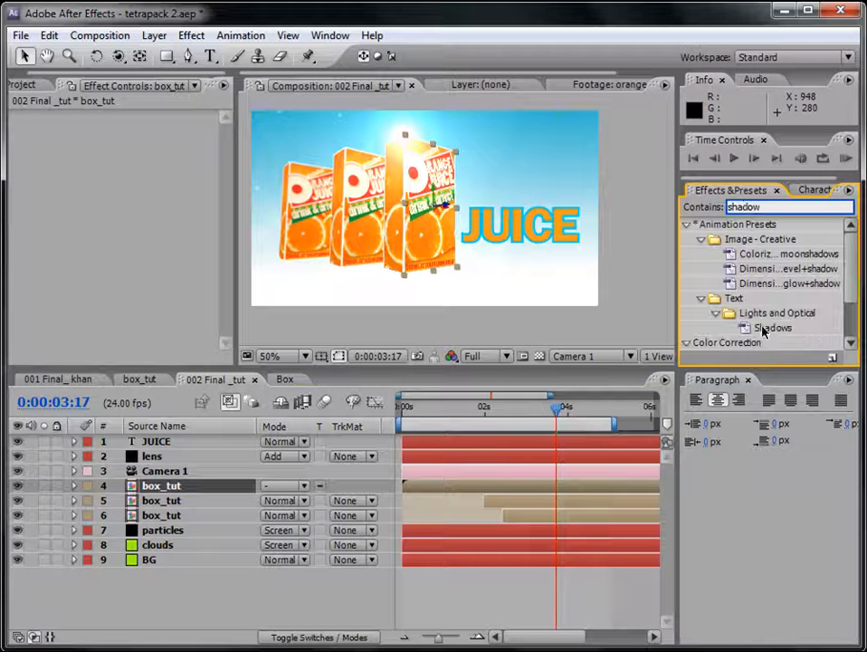
pyautogui.scroll(-2, 763, 331)
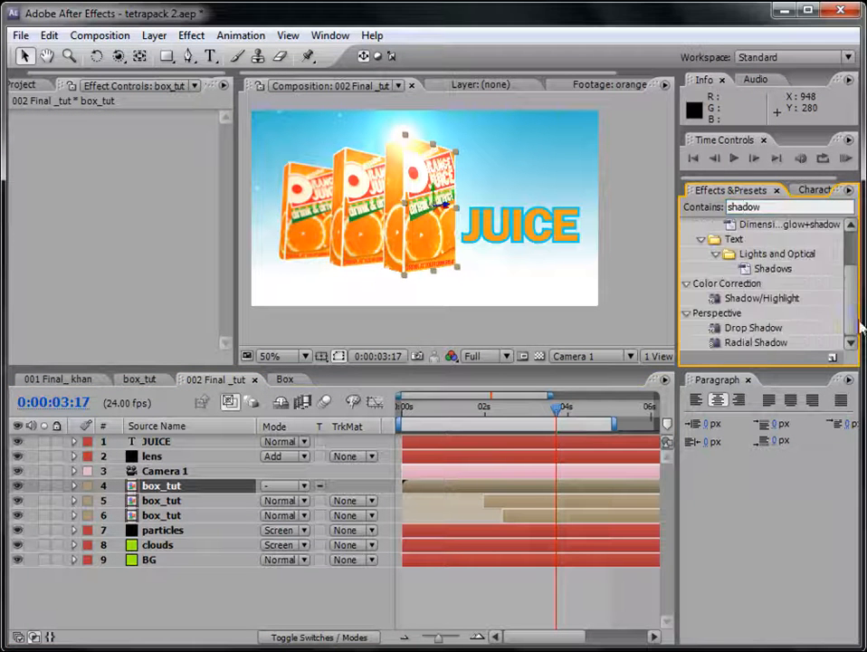
pyautogui.moveTo(731, 329); pyautogui.dragTo(510, 488)
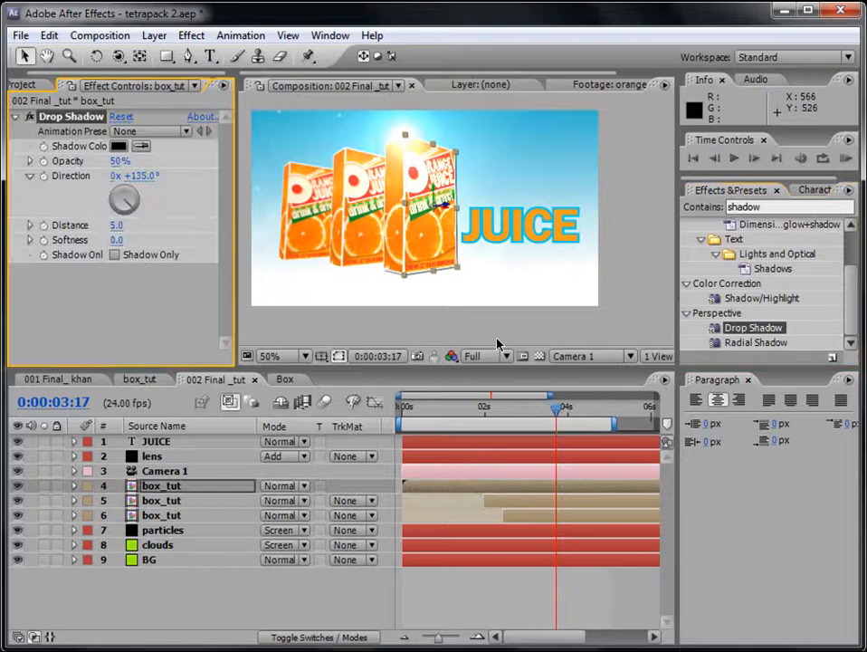
# - Set the front box's drop shadow to Direction 190°, Distance 3.0 and Softness 19.0
pyautogui.moveTo(127, 207); pyautogui.dragTo(124, 214)
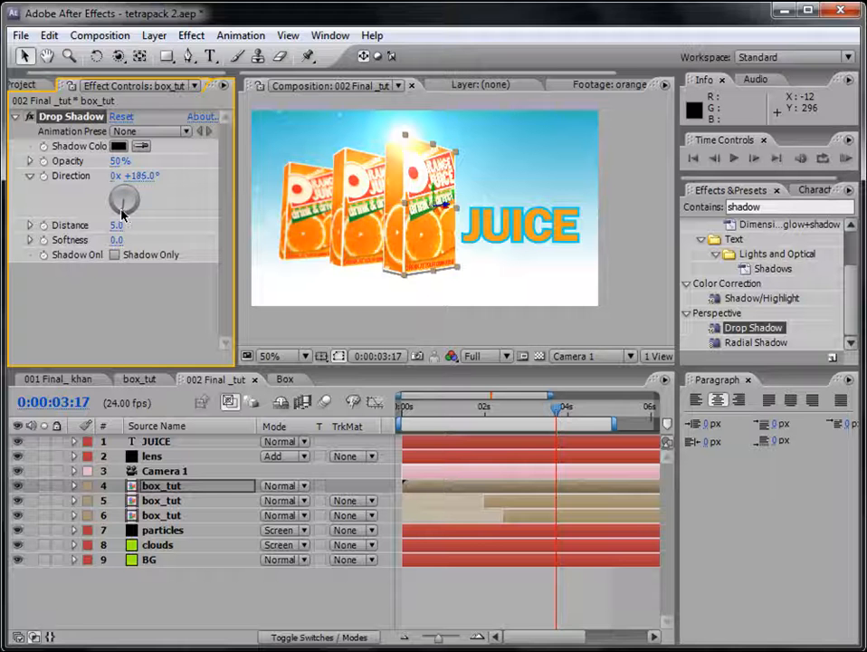
pyautogui.moveTo(133, 285); pyautogui.dragTo(134, 292)
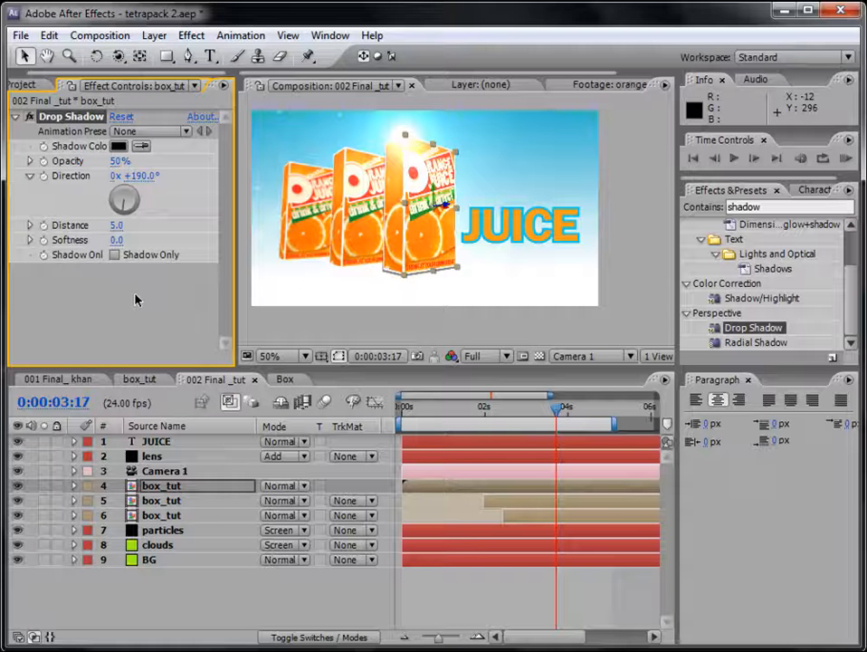
pyautogui.click(114, 241)
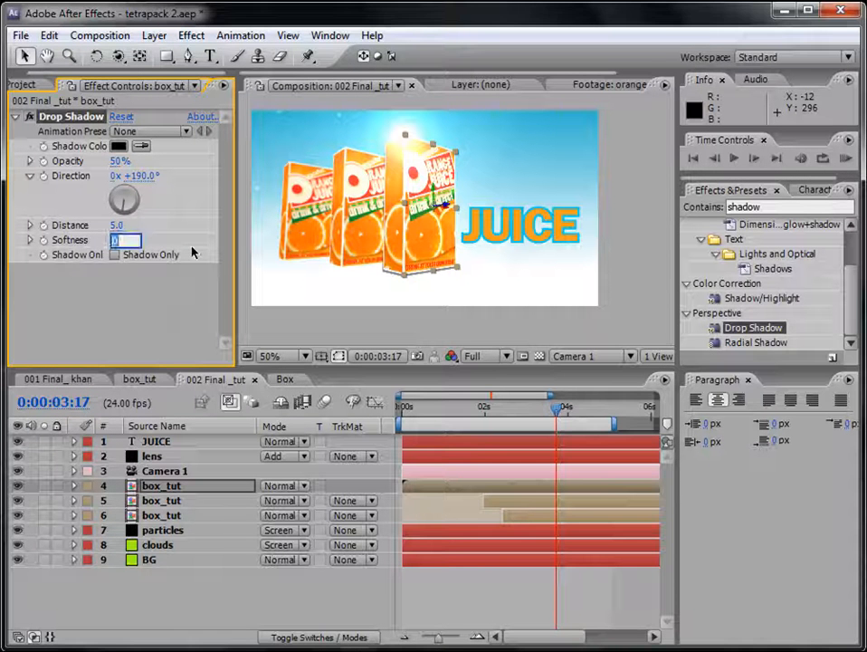
pyautogui.write('2')
pyautogui.press('Return')
pyautogui.moveTo(124, 227); pyautogui.dragTo(114, 225)
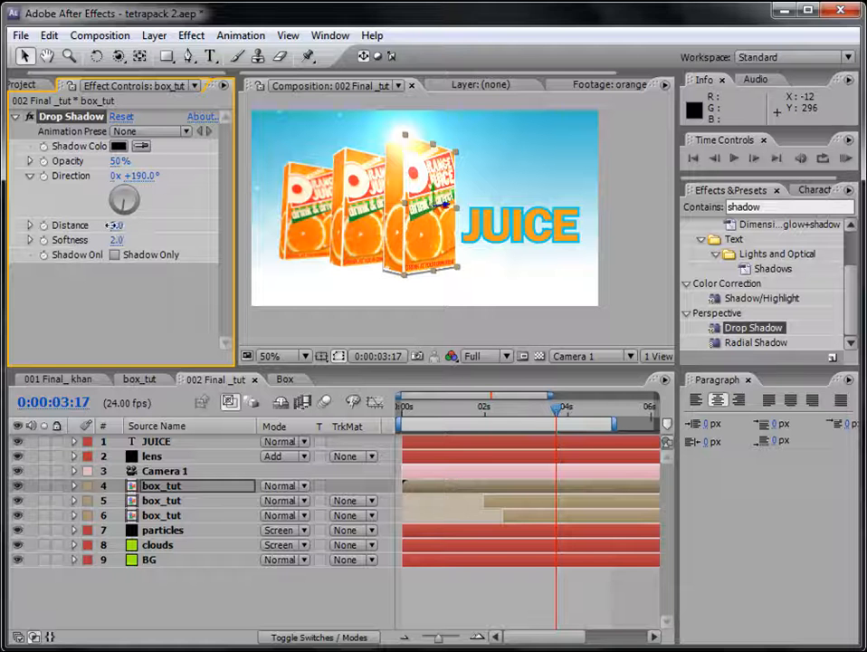
pyautogui.moveTo(116, 241); pyautogui.dragTo(123, 240)
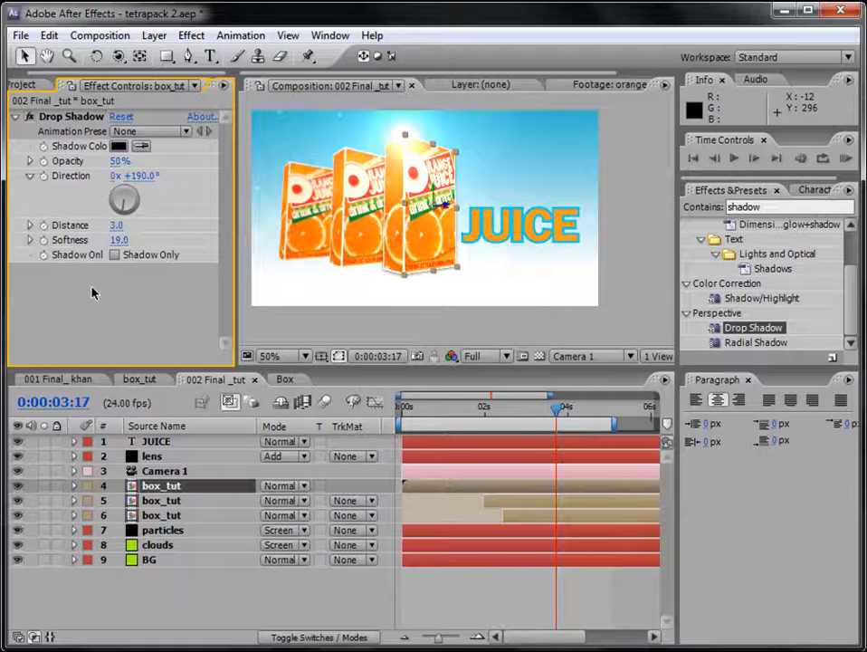
# - Change the front box's shadow color to a muted blue with hue 205°
pyautogui.click(117, 145)
pyautogui.click(486, 516)
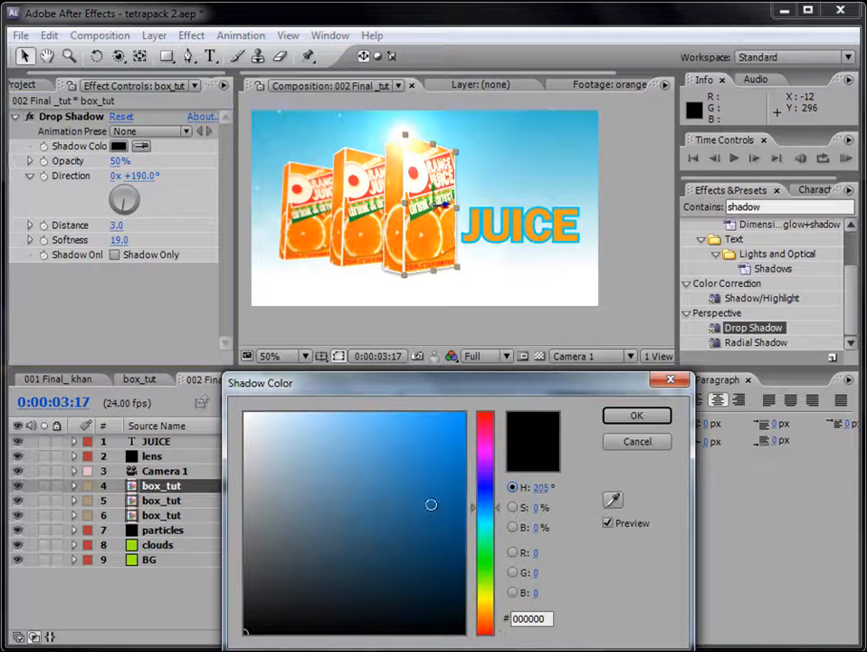
pyautogui.click(368, 535)
pyautogui.click(365, 514)
pyautogui.press('Return')
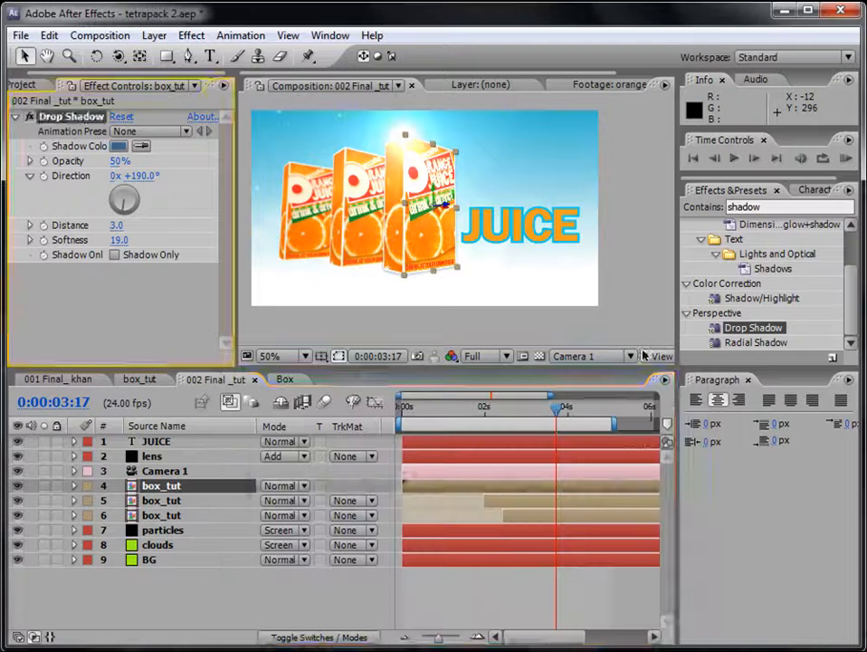
# - Copy the front box's Drop Shadow effect onto the other two box_tut layers
pyautogui.click(484, 585)
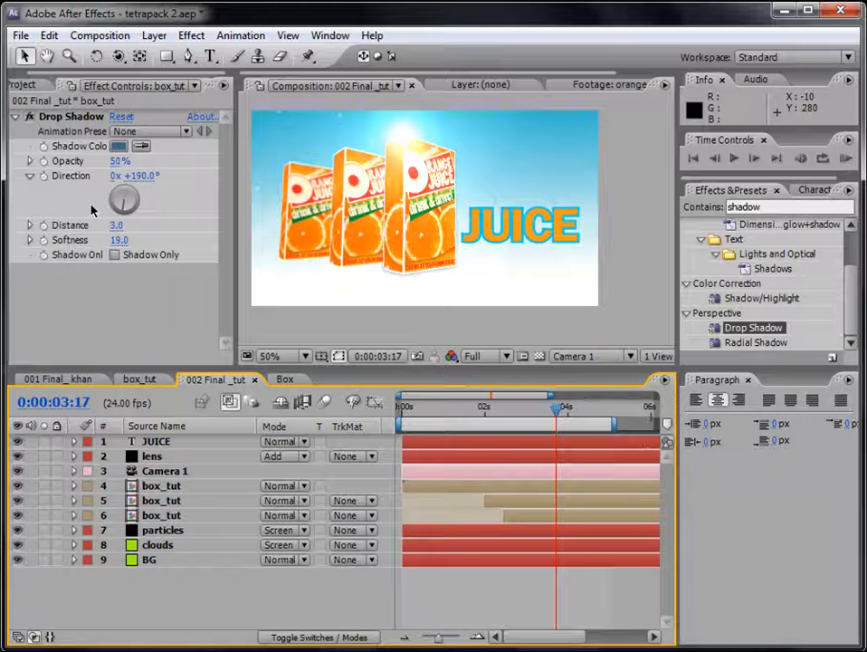
pyautogui.click(68, 117)
pyautogui.click(161, 487)
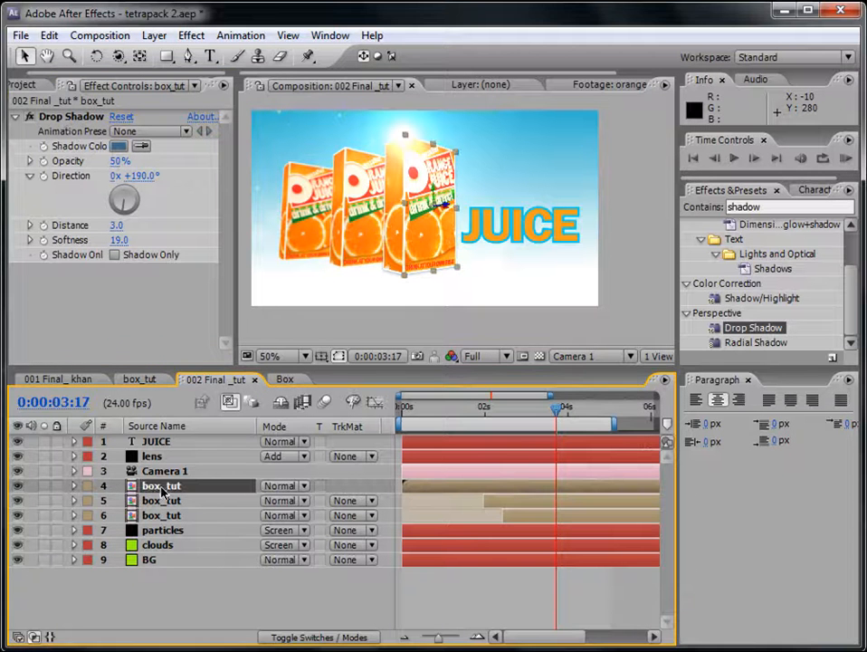
pyautogui.press('e')
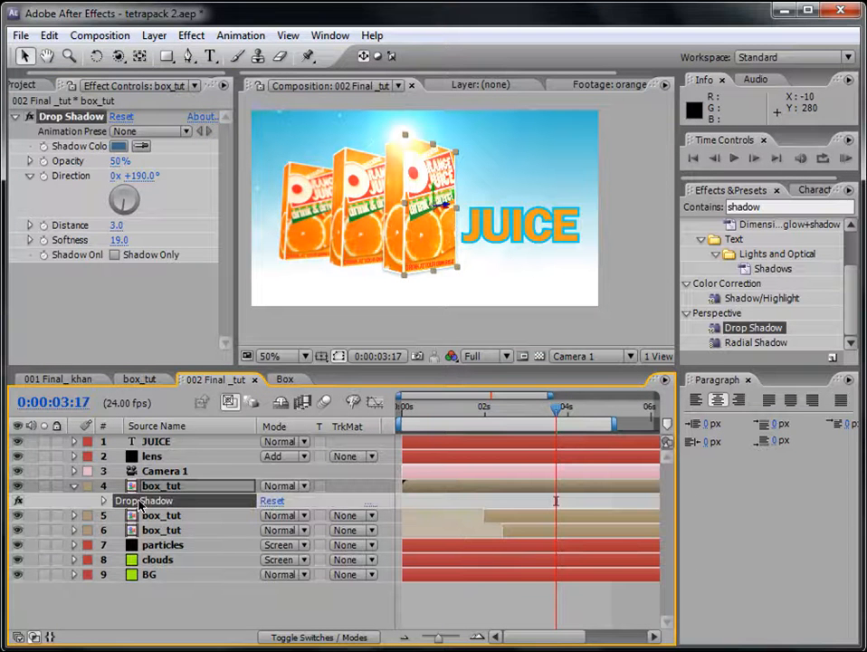
pyautogui.click(155, 519)
pyautogui.hotkey('ctrl', 'v')
pyautogui.click(158, 533)
pyautogui.hotkey('ctrl', 'v')
pyautogui.click(461, 603)
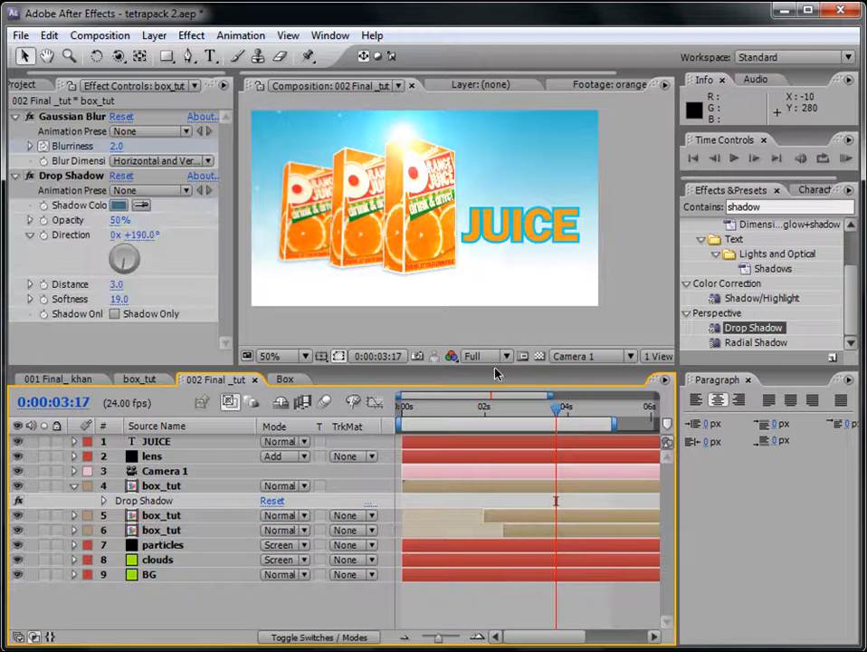
pyautogui.click(73, 485)
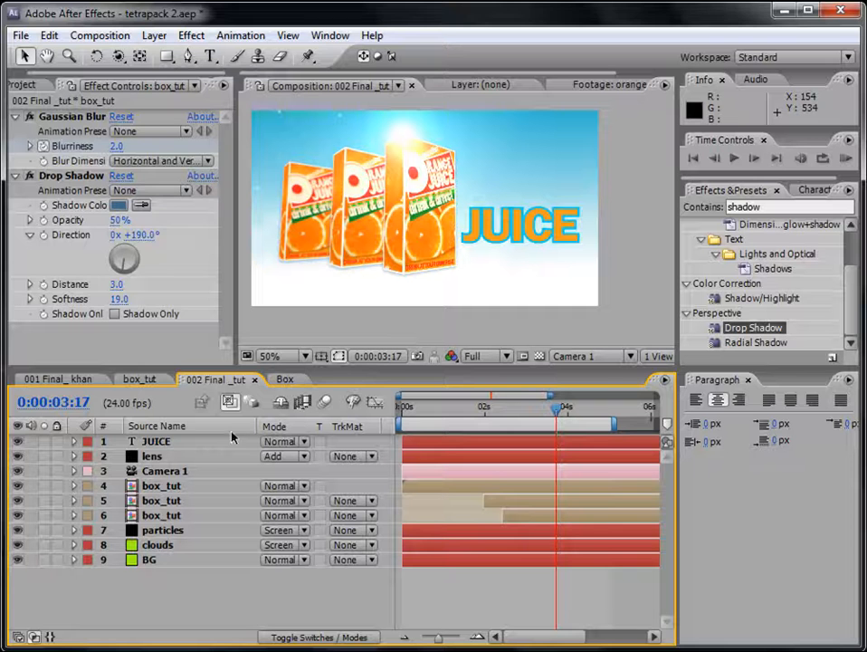
# - With the JUICE layer selected, browse the animation presets in Adobe Bridge and preview text blur presets such as Evaporate and Foggy
pyautogui.click(156, 442)
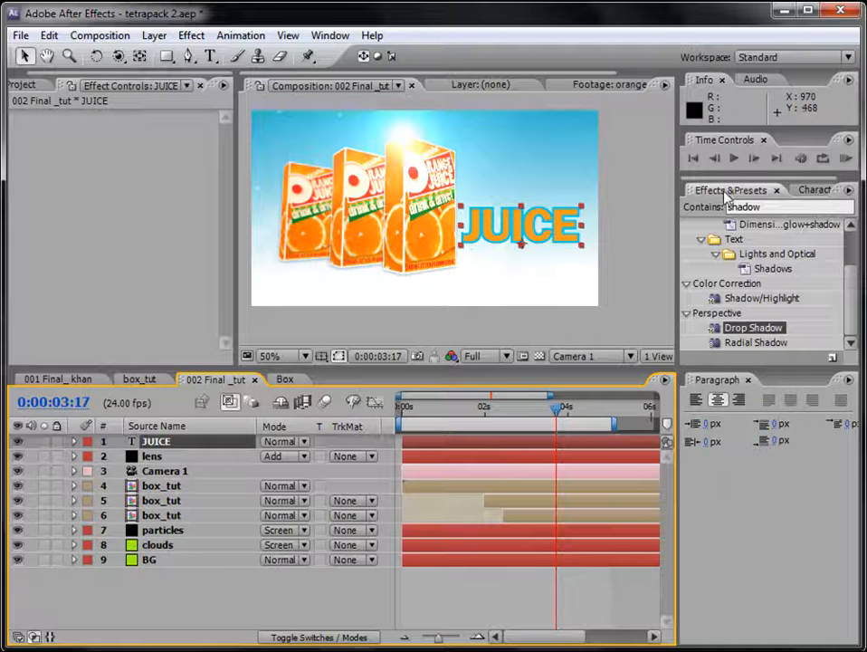
pyautogui.click(850, 192)
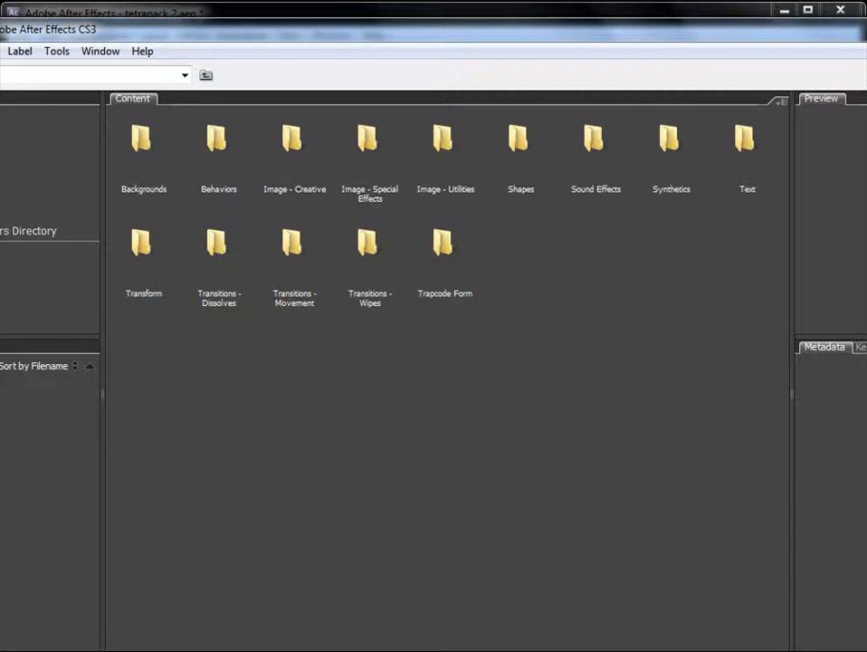
pyautogui.moveTo(866, 156); pyautogui.dragTo(826, 156)
pyautogui.moveTo(437, 31); pyautogui.dragTo(519, 25)
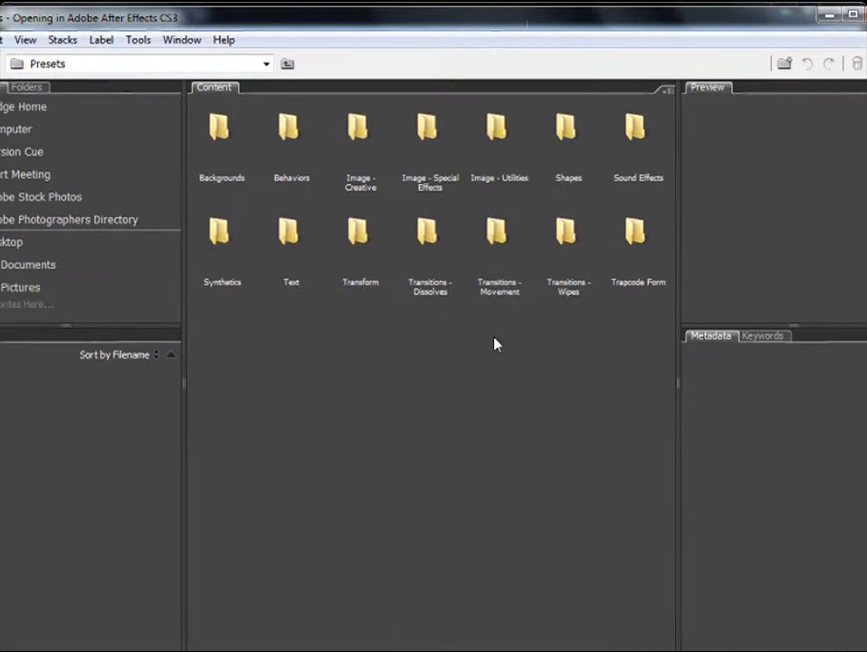
pyautogui.doubleClick(301, 240)
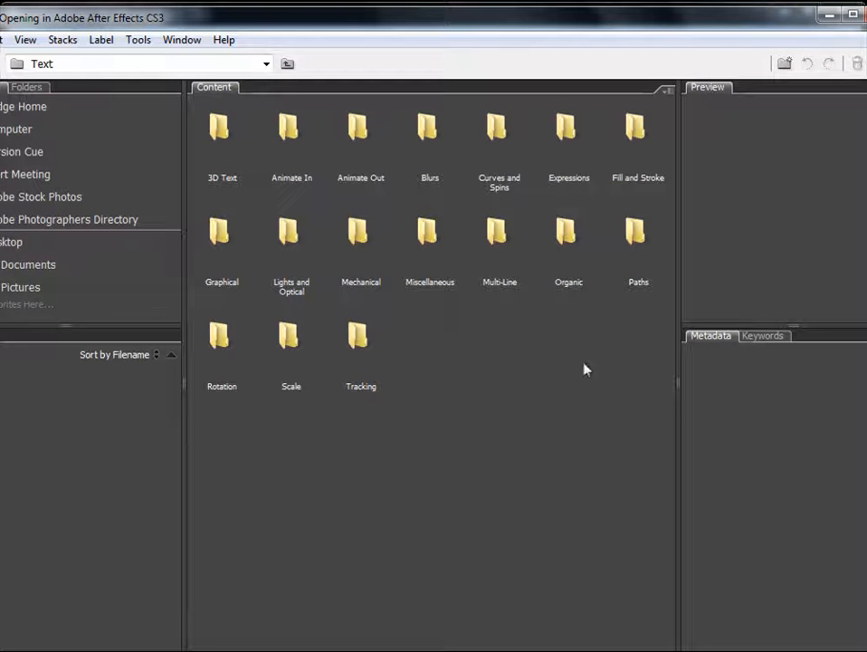
pyautogui.doubleClick(429, 132)
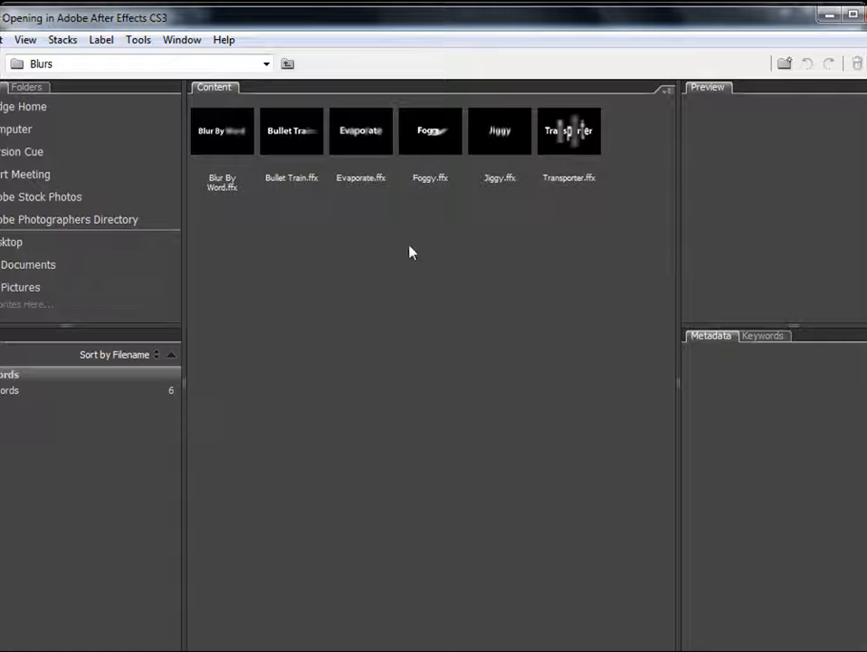
pyautogui.click(368, 145)
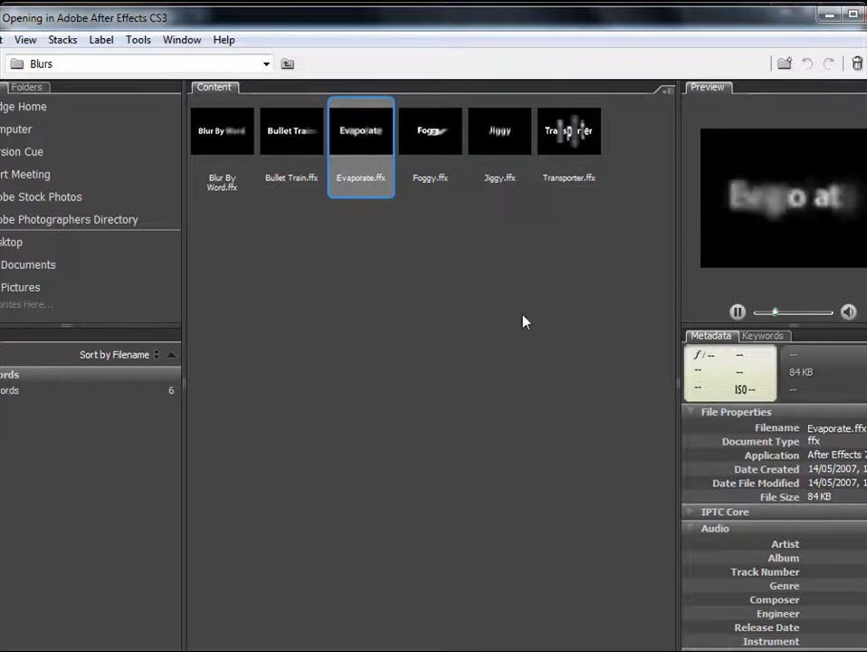
pyautogui.click(435, 152)
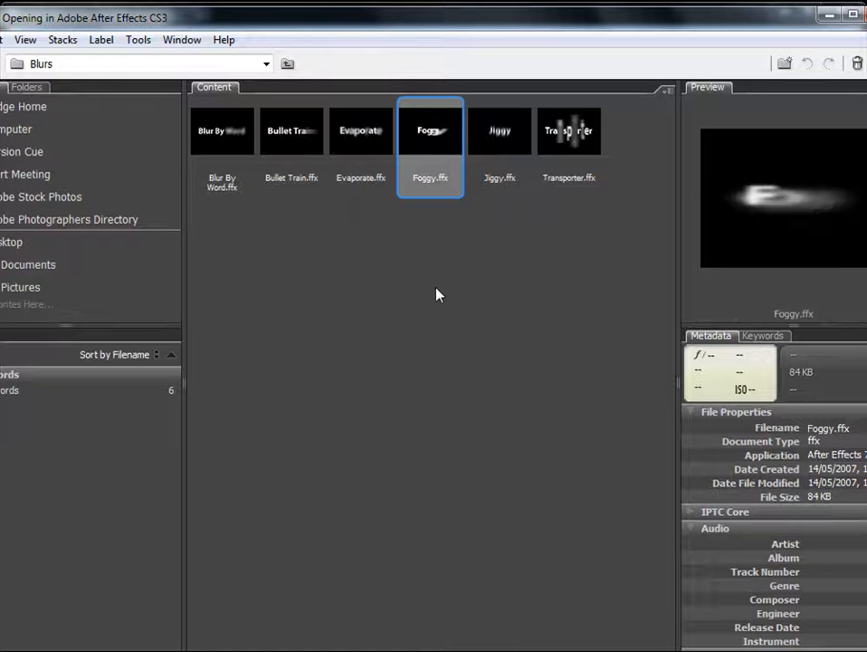
pyautogui.click(219, 144)
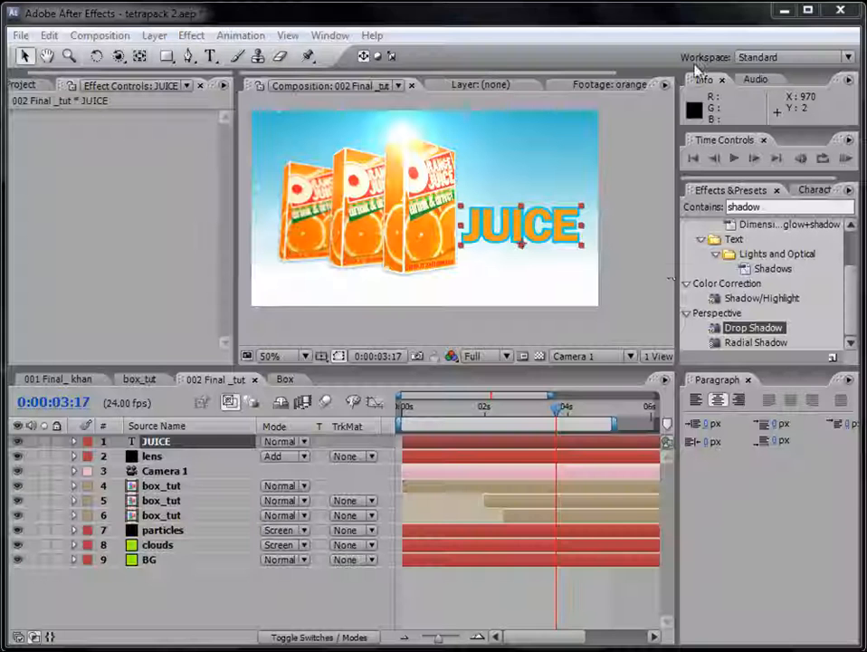
# - Find the Evaporate text preset and apply it to the JUICE layer at 0:00:00:00
pyautogui.hotkey('ctrl', '5')
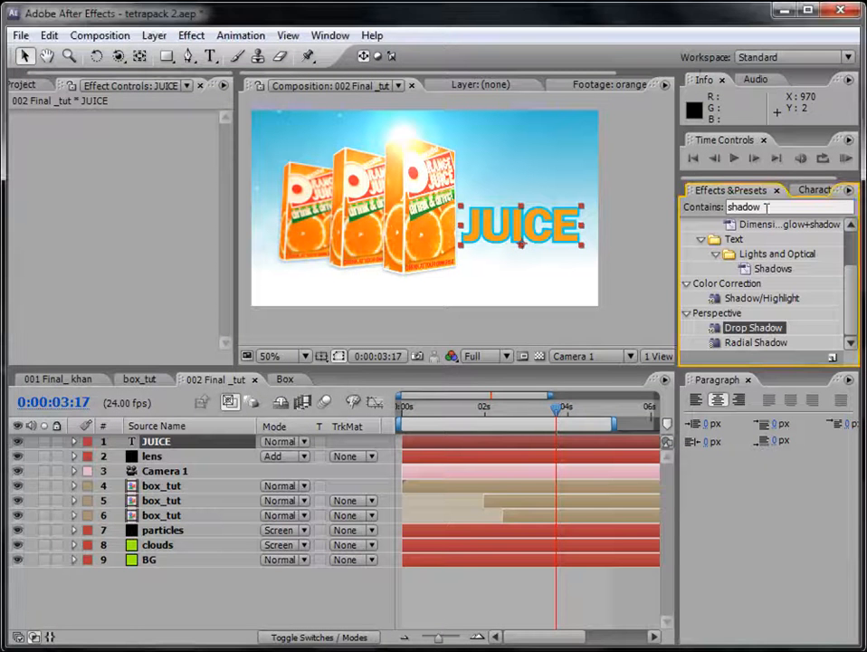
pyautogui.write('evaporat')
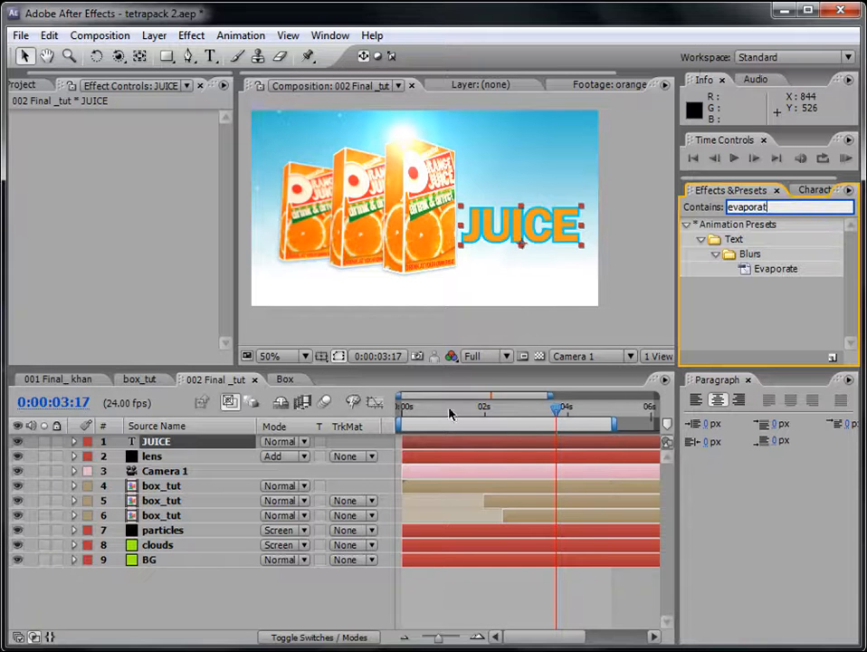
pyautogui.moveTo(426, 412); pyautogui.dragTo(383, 416)
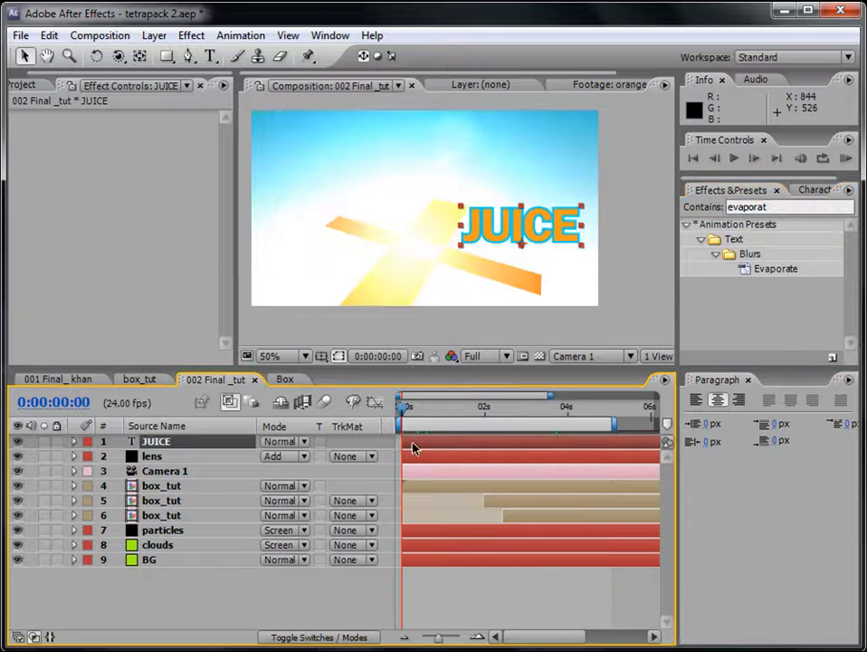
pyautogui.moveTo(765, 271); pyautogui.dragTo(451, 445)
# - Solo the JUICE layer and reverse its Range Selector Offset keyframes in time so the text forms instead of evaporating
pyautogui.moveTo(401, 407); pyautogui.dragTo(431, 438)
pyautogui.click(43, 441)
pyautogui.press('u')
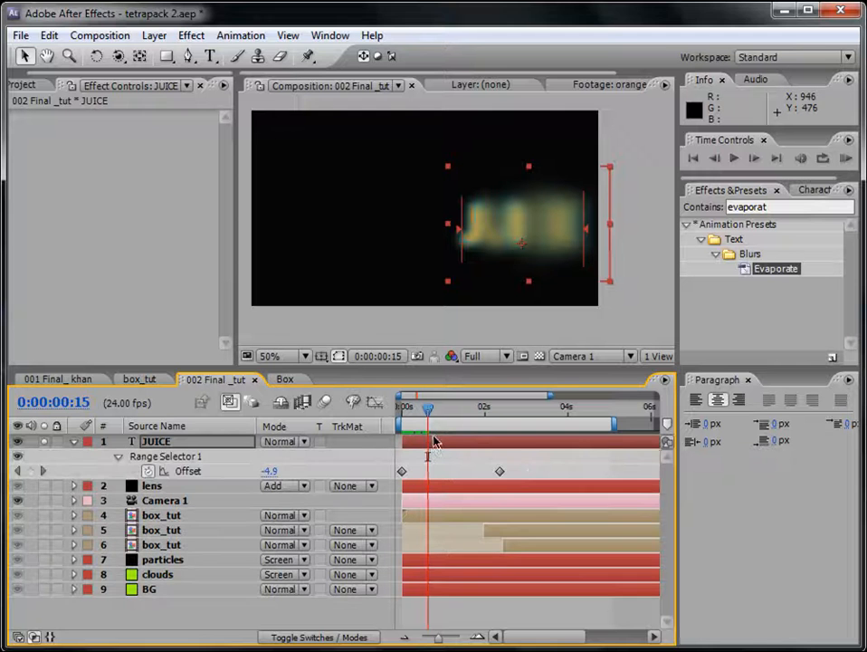
pyautogui.click(499, 471)
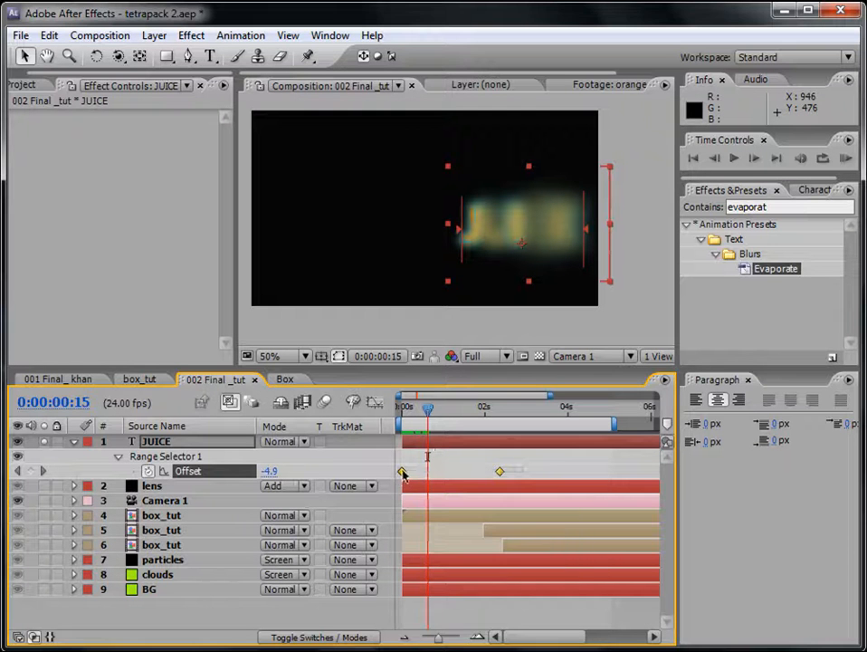
pyautogui.rightClick(403, 472)
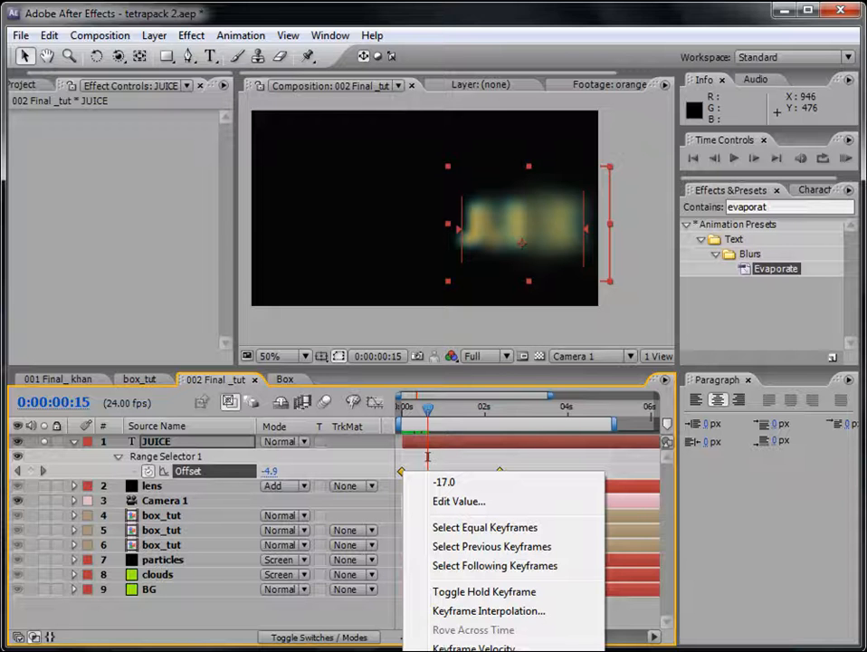
pyautogui.click(634, 650)
pyautogui.moveTo(401, 413); pyautogui.dragTo(468, 423)
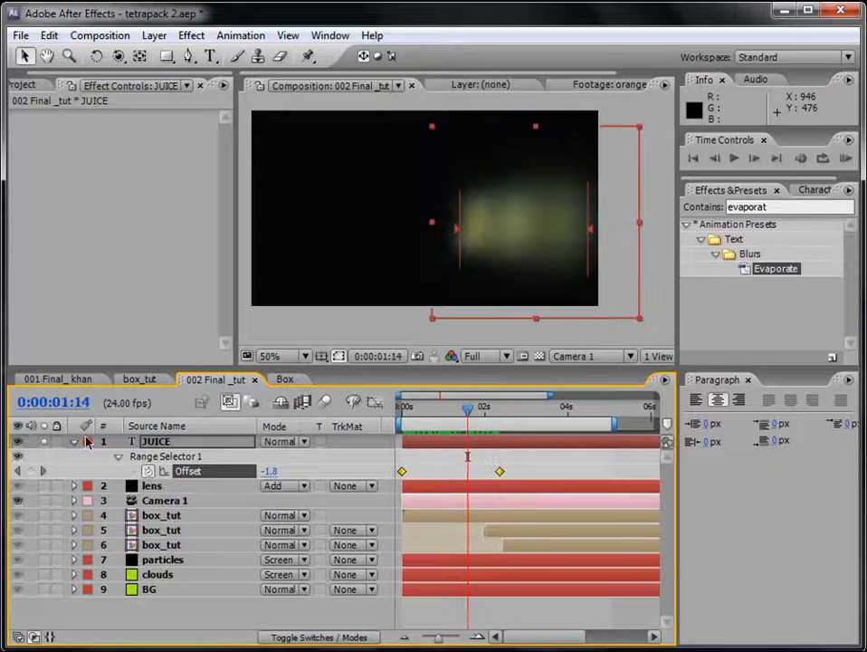
pyautogui.click(74, 443)
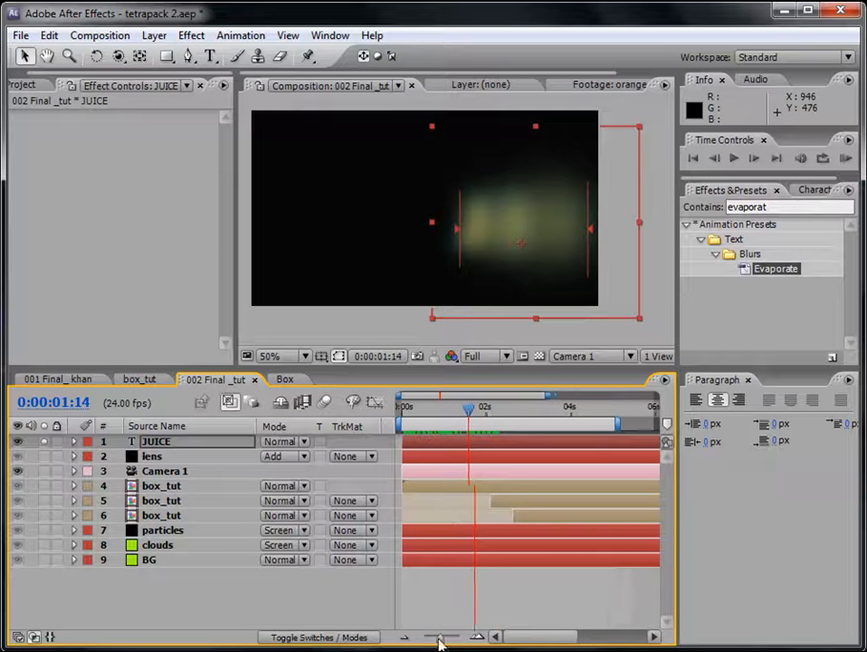
# - Turn off the JUICE layer's solo and shift the layer to start a little under one second into the composition
pyautogui.moveTo(441, 641); pyautogui.dragTo(421, 641)
pyautogui.moveTo(445, 410); pyautogui.dragTo(468, 417)
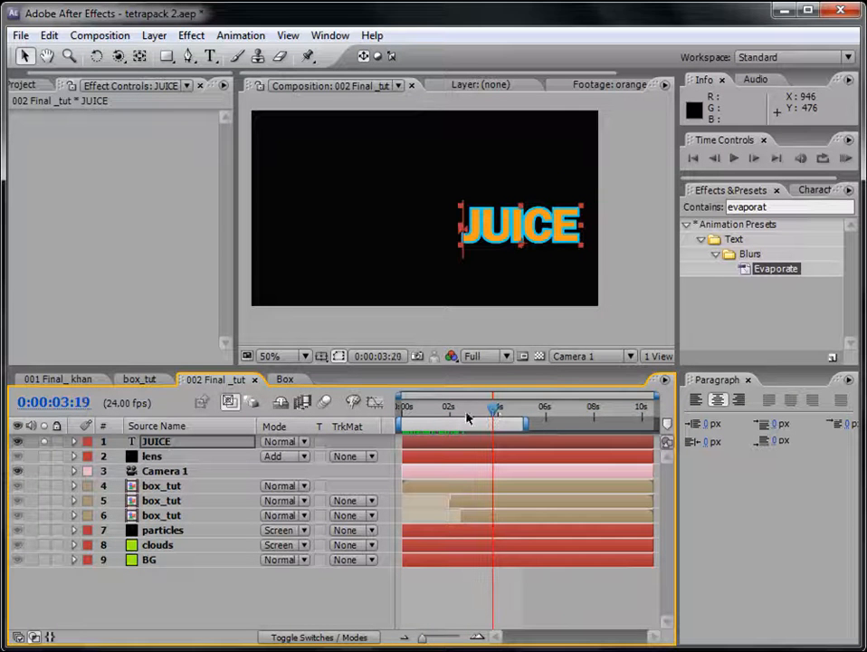
pyautogui.click(43, 441)
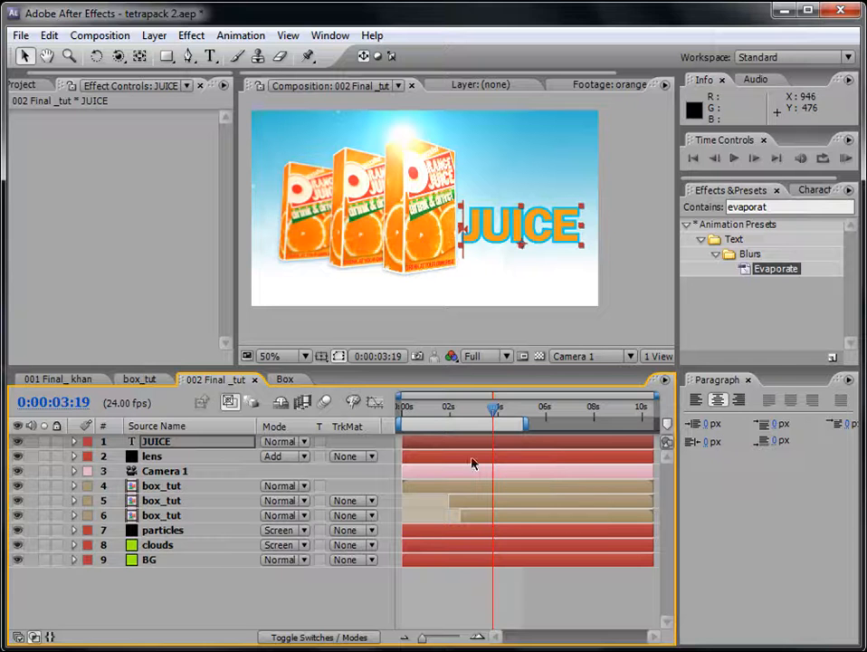
pyautogui.moveTo(437, 410); pyautogui.dragTo(458, 440)
pyautogui.click(419, 407)
pyautogui.moveTo(419, 409); pyautogui.dragTo(484, 418)
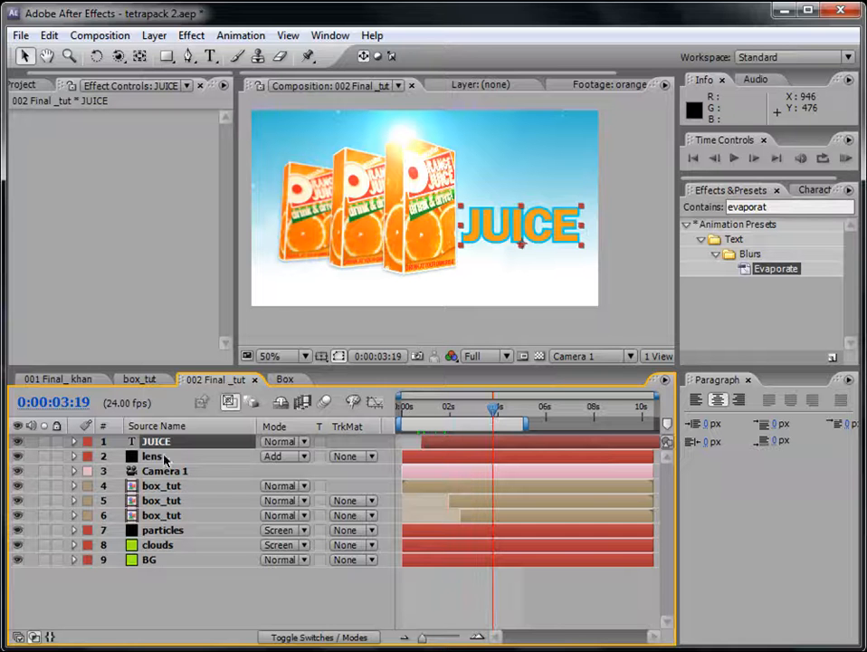
# - Reduce the JUICE text's font size to 36 px
pyautogui.click(797, 189)
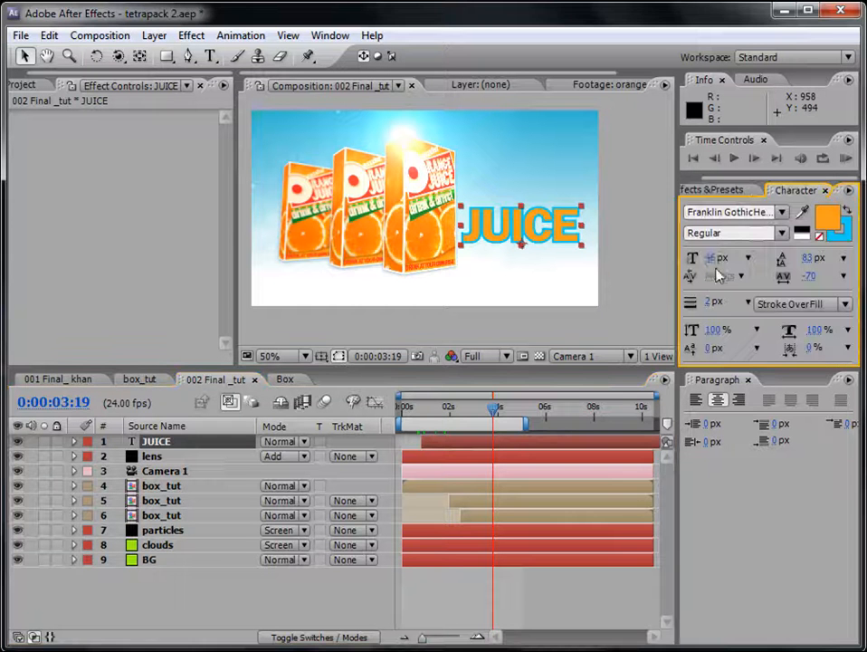
pyautogui.moveTo(712, 261); pyautogui.dragTo(706, 264)
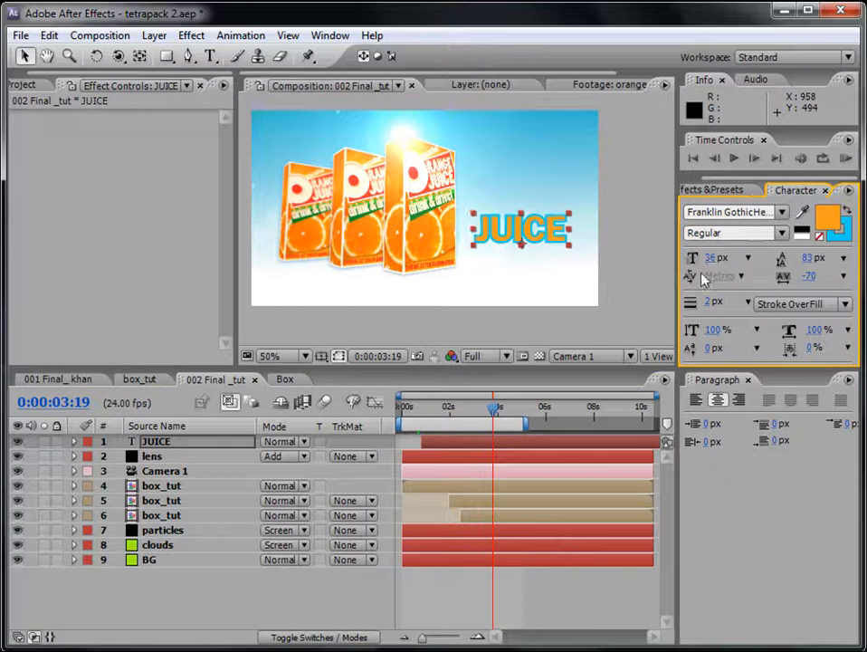
pyautogui.click(561, 583)
# - Try a magenta stroke with hue 298° on the JUICE text and remove the stroke
pyautogui.click(840, 231)
pyautogui.click(826, 235)
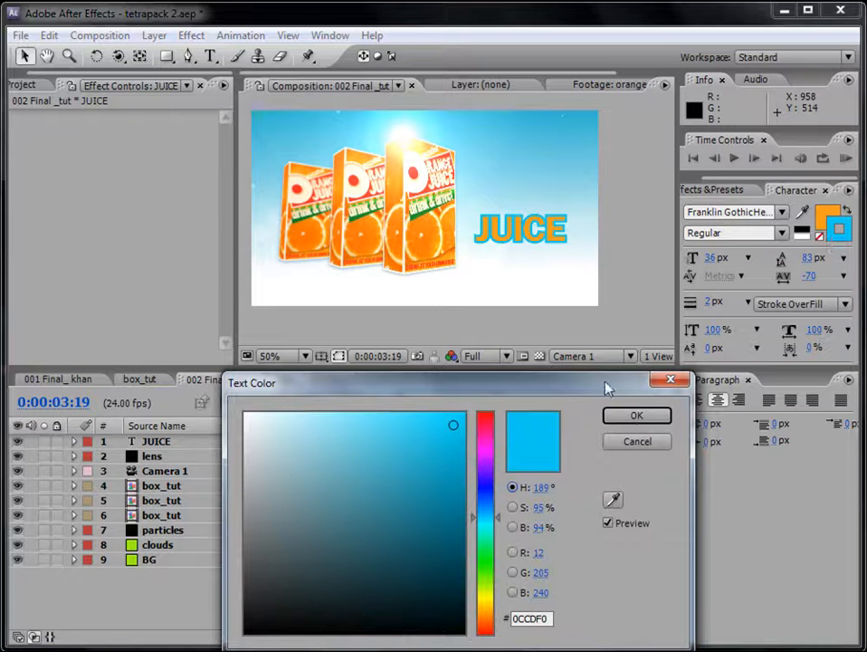
pyautogui.click(489, 450)
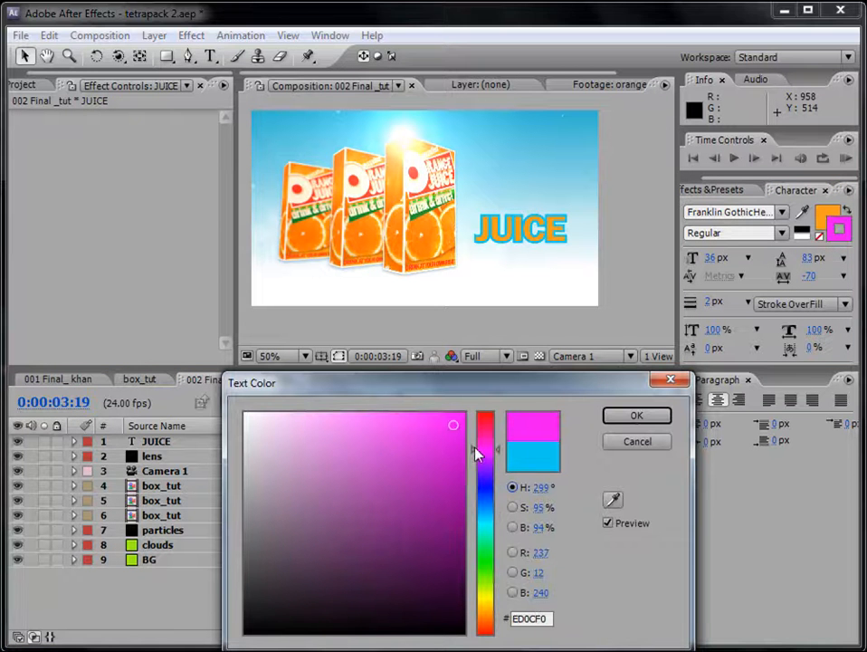
pyautogui.click(634, 416)
pyautogui.click(527, 443)
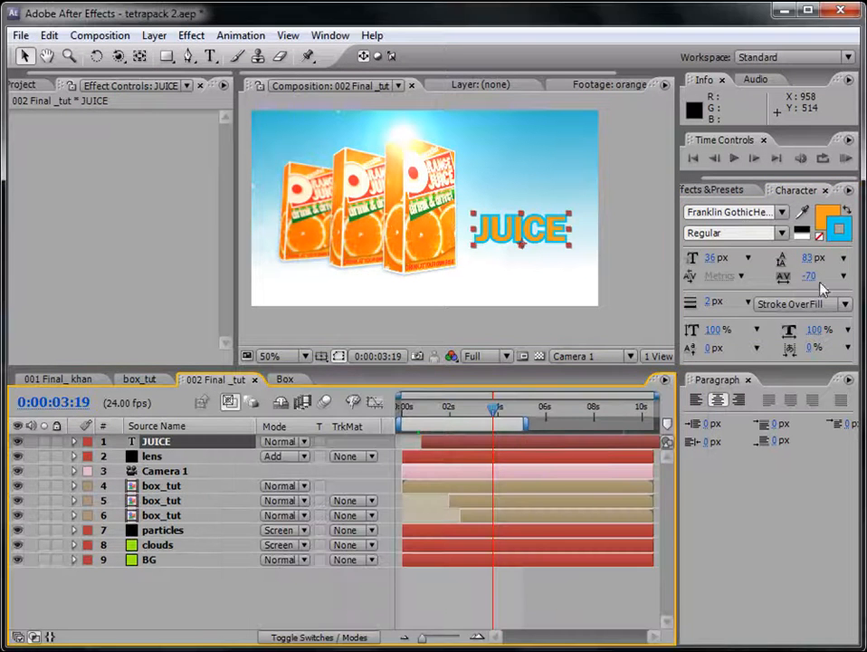
pyautogui.click(839, 231)
pyautogui.moveTo(486, 450); pyautogui.dragTo(485, 455)
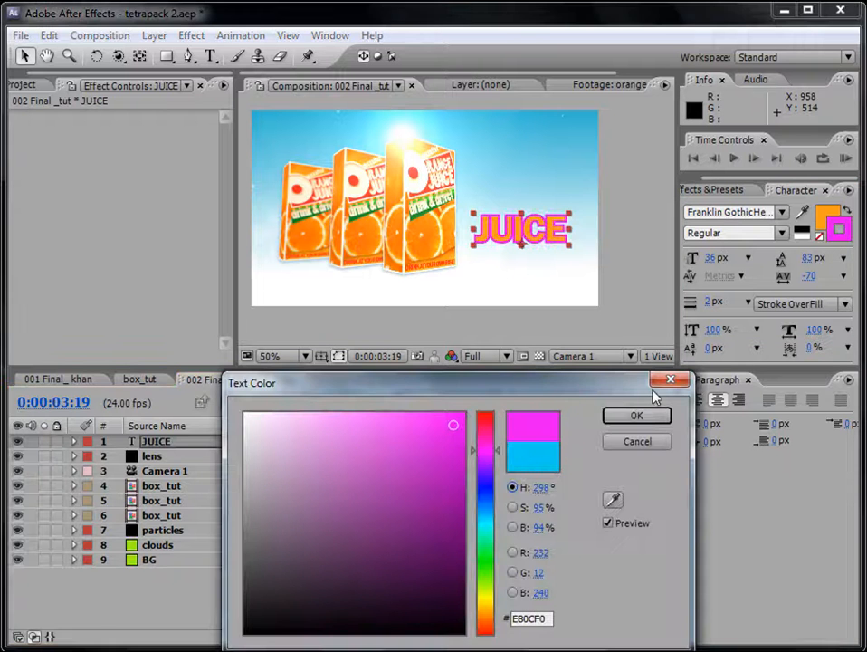
pyautogui.click(635, 415)
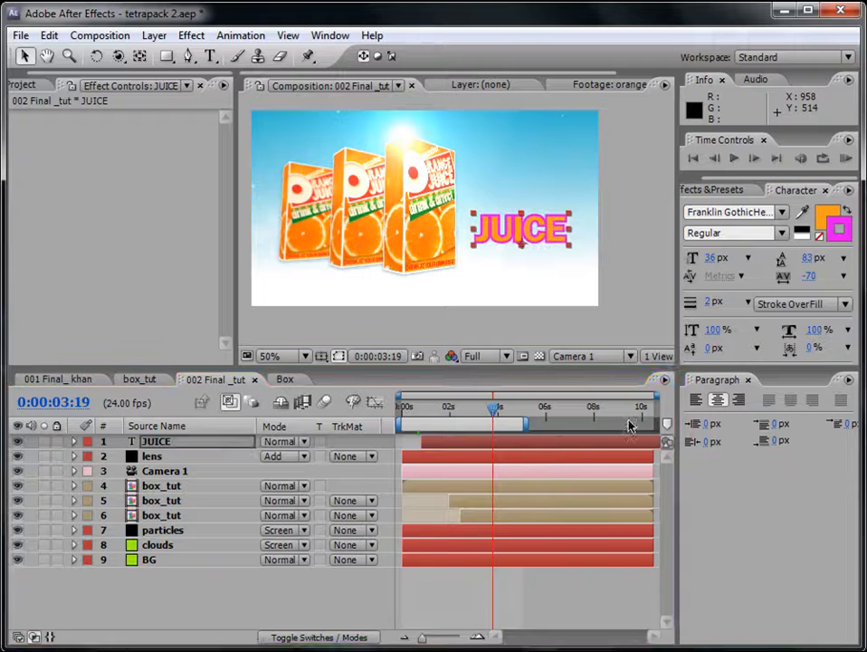
pyautogui.click(819, 237)
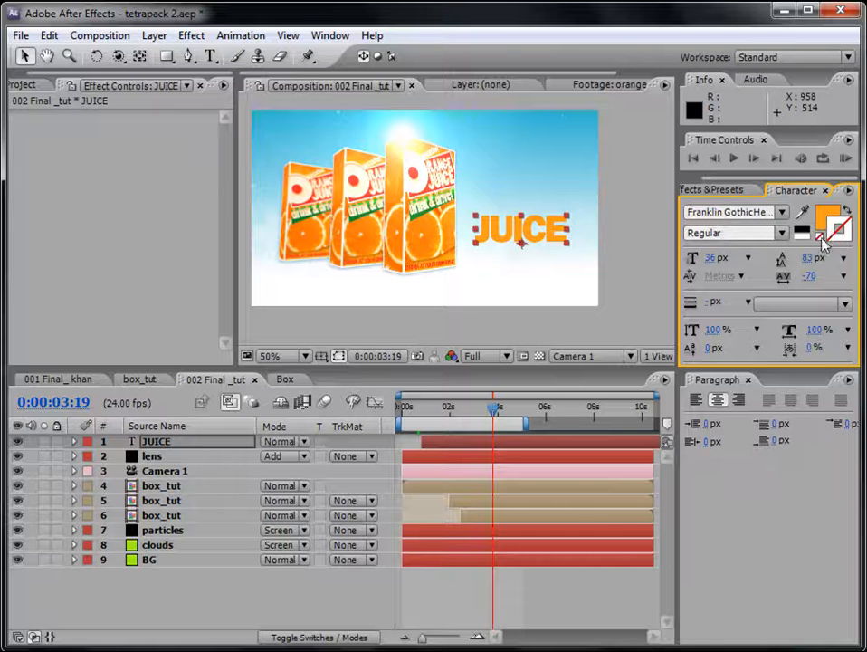
# - Give the JUICE text a bright cyan-blue stroke and run a RAM preview of the composition
pyautogui.click(833, 228)
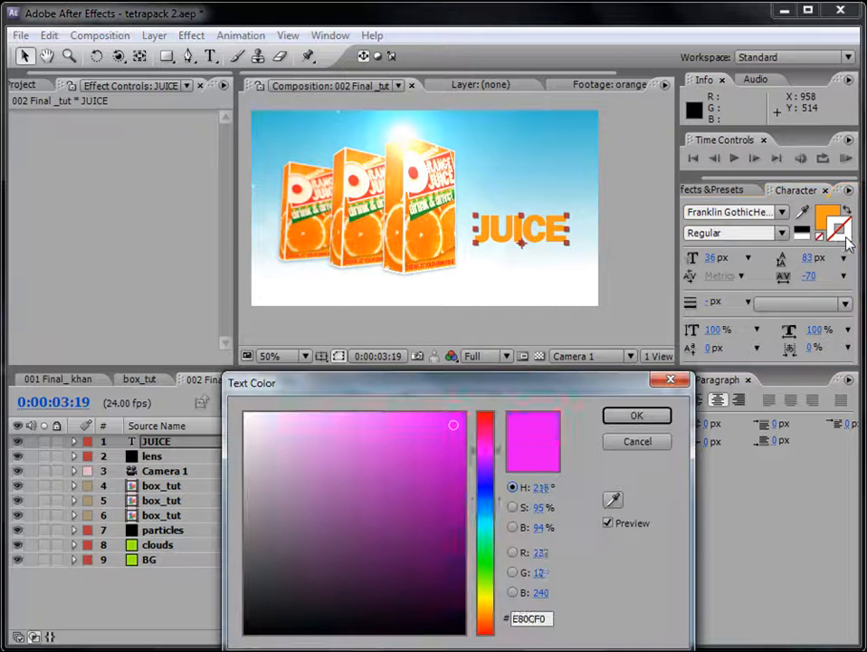
pyautogui.click(485, 504)
pyautogui.moveTo(485, 509)
pyautogui.mouseDown()
pyautogui.moveTo(492, 548)
pyautogui.moveTo(495, 523)
pyautogui.mouseUp()
pyautogui.click(636, 417)
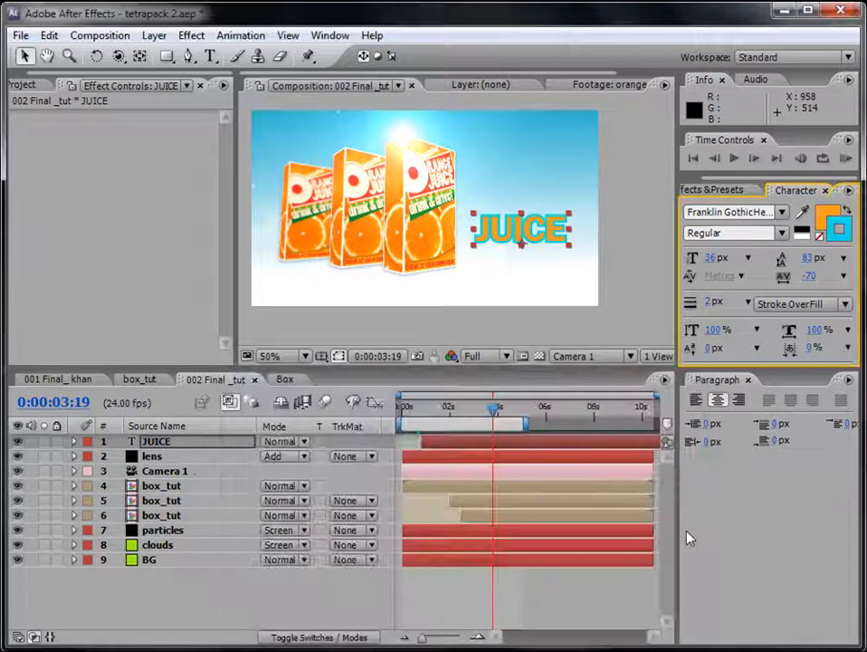
pyautogui.click(847, 158)
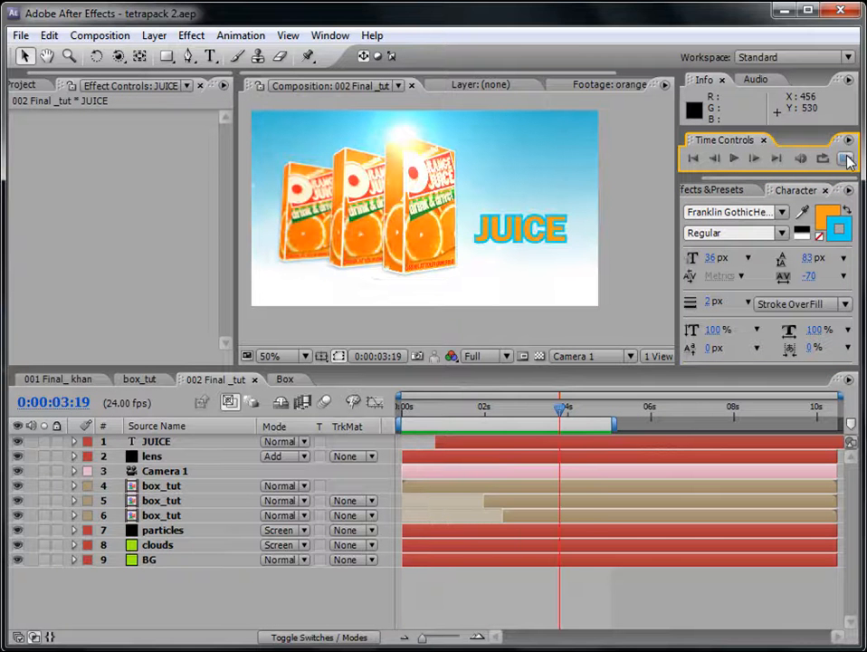
# - Play the RAM preview and check the finished 001 Final_ khan composition for reference before returning to 002 Final _tut
pyautogui.click(848, 159)
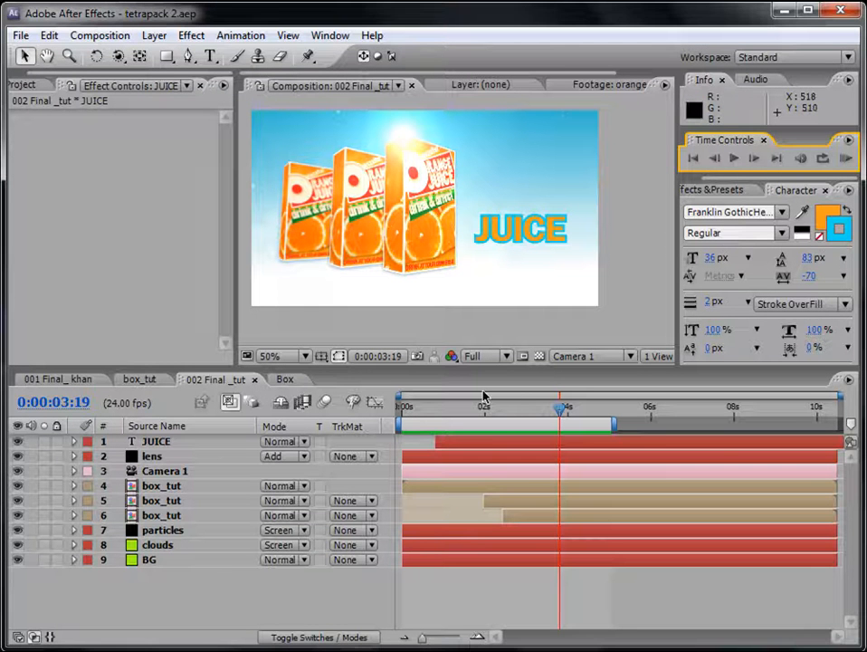
pyautogui.click(58, 379)
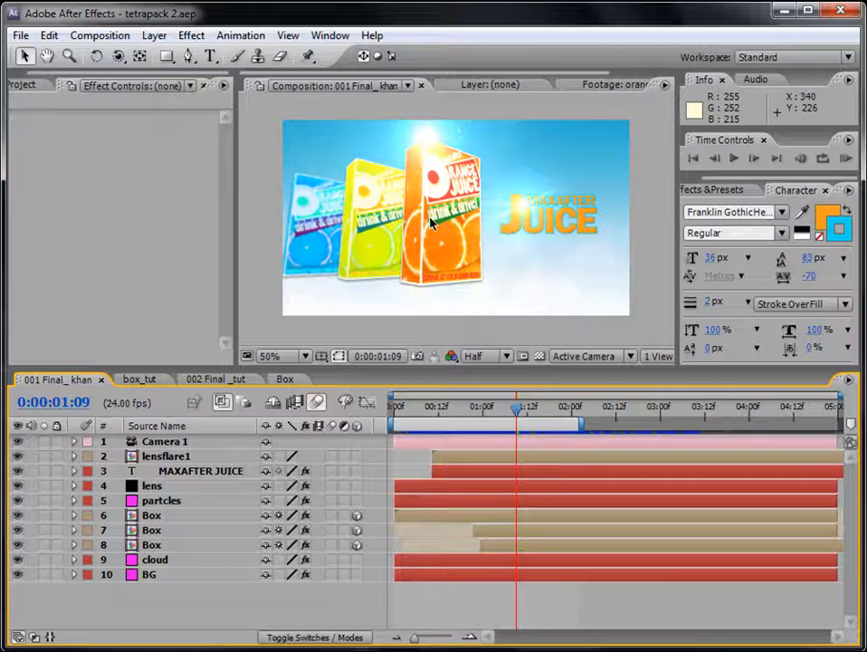
pyautogui.click(216, 379)
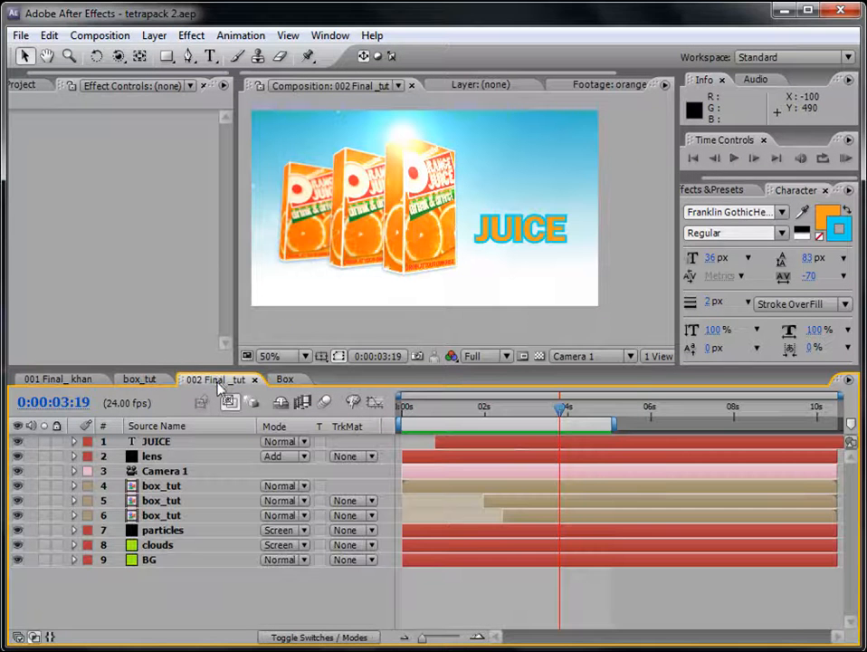
# - Apply Hue/Saturation to the middle box_tut layer (layer 5) and shift its master hue to turn the box green
pyautogui.click(163, 499)
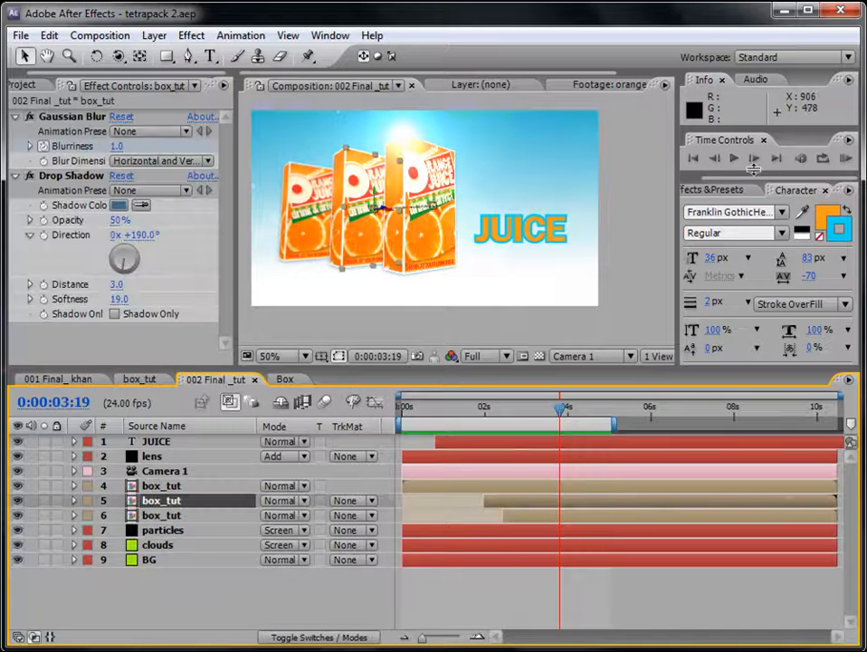
pyautogui.hotkey('ctrl', '5')
pyautogui.write('hue')
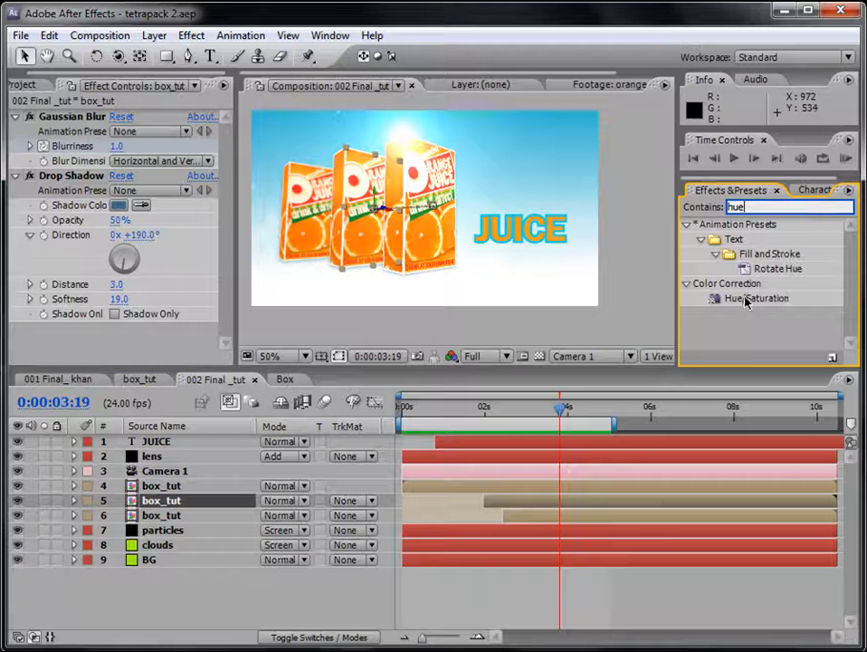
pyautogui.moveTo(747, 302); pyautogui.dragTo(575, 499)
pyautogui.moveTo(134, 233); pyautogui.dragTo(132, 237)
pyautogui.click(301, 230)
# - Apply Hue/Saturation to the rear box_tut layer (layer 6) and shift its master hue to turn the box purple
pyautogui.moveTo(724, 299); pyautogui.dragTo(593, 515)
pyautogui.moveTo(129, 243); pyautogui.dragTo(113, 262)
pyautogui.click(509, 600)
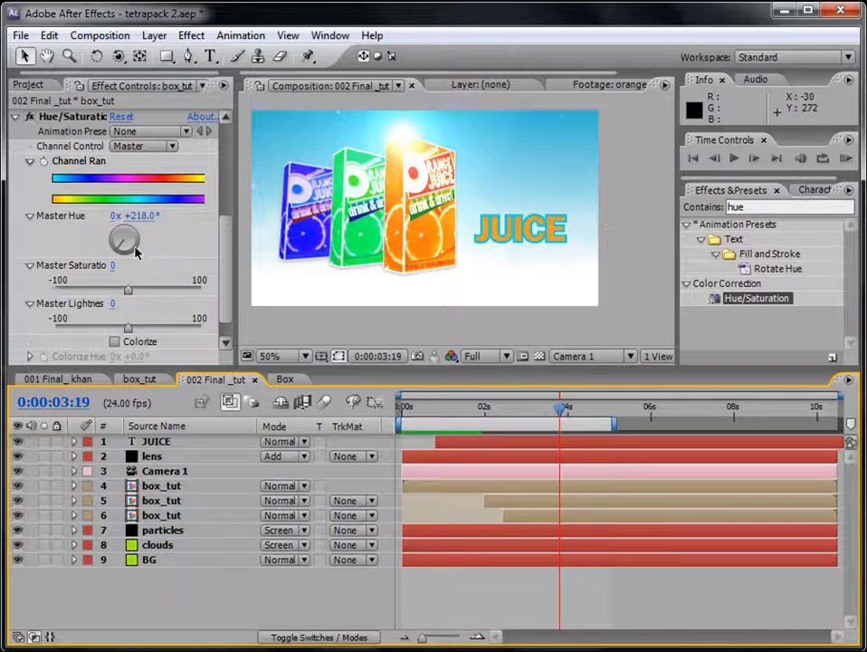
pyautogui.moveTo(123, 249); pyautogui.dragTo(122, 242)
pyautogui.click(514, 601)
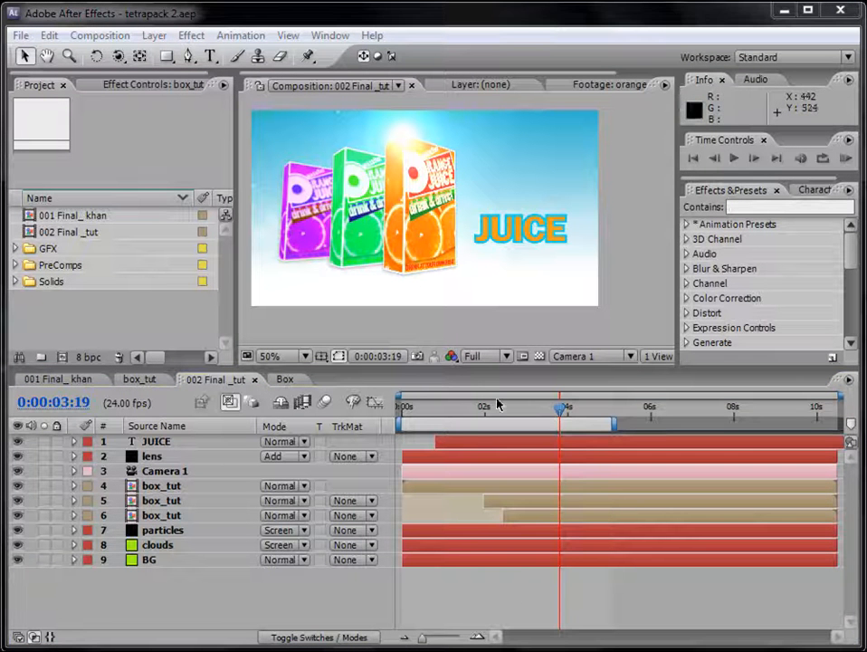
# - Open the box_tut precomp and enable motion blur on all eight of its layers, from side 4 to front
pyautogui.click(89, 318)
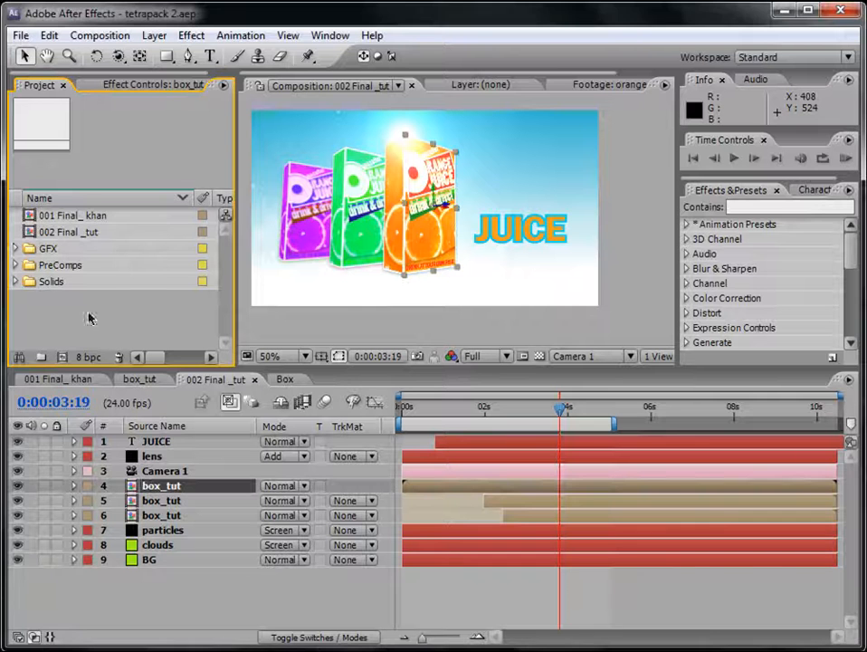
pyautogui.click(15, 249)
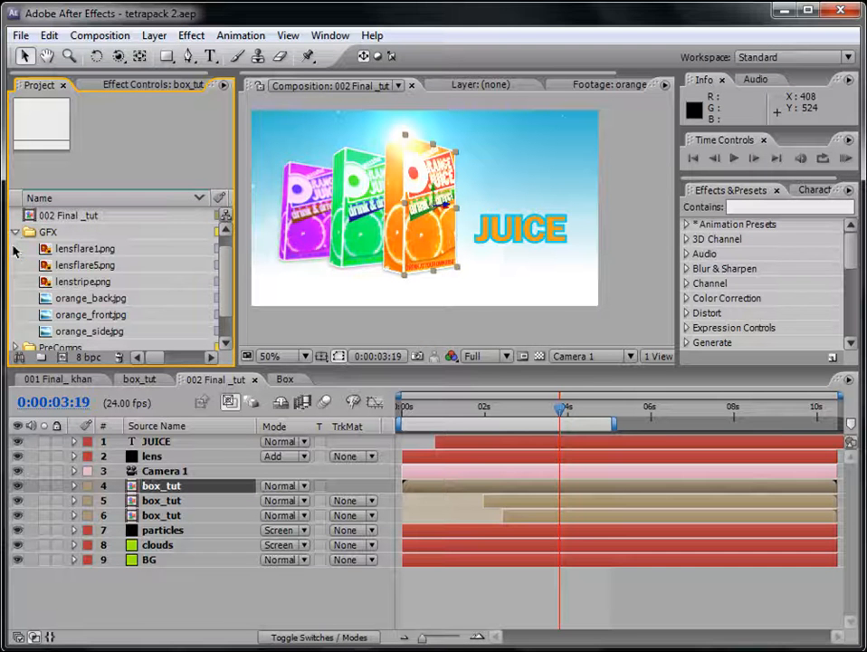
pyautogui.click(14, 248)
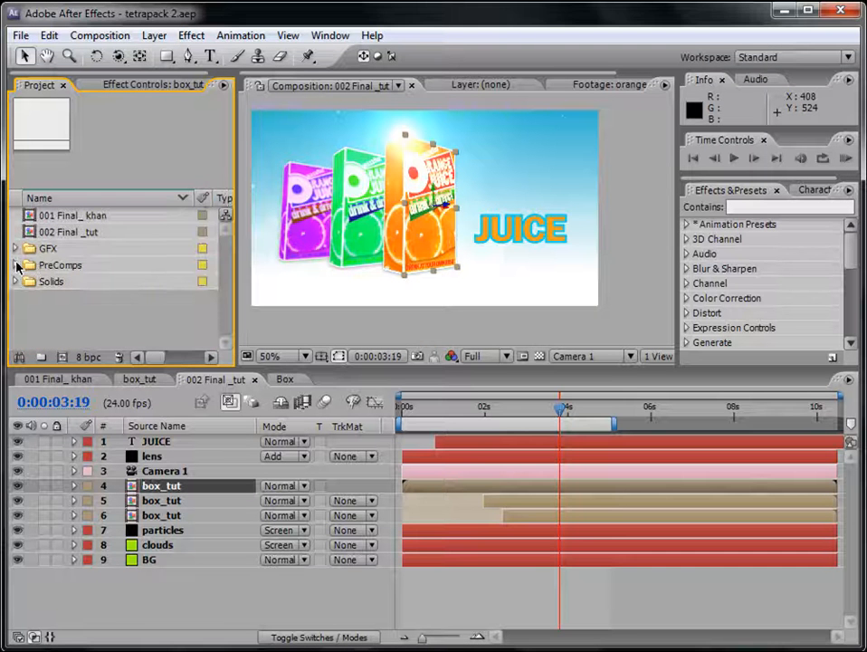
pyautogui.click(16, 265)
pyautogui.doubleClick(70, 298)
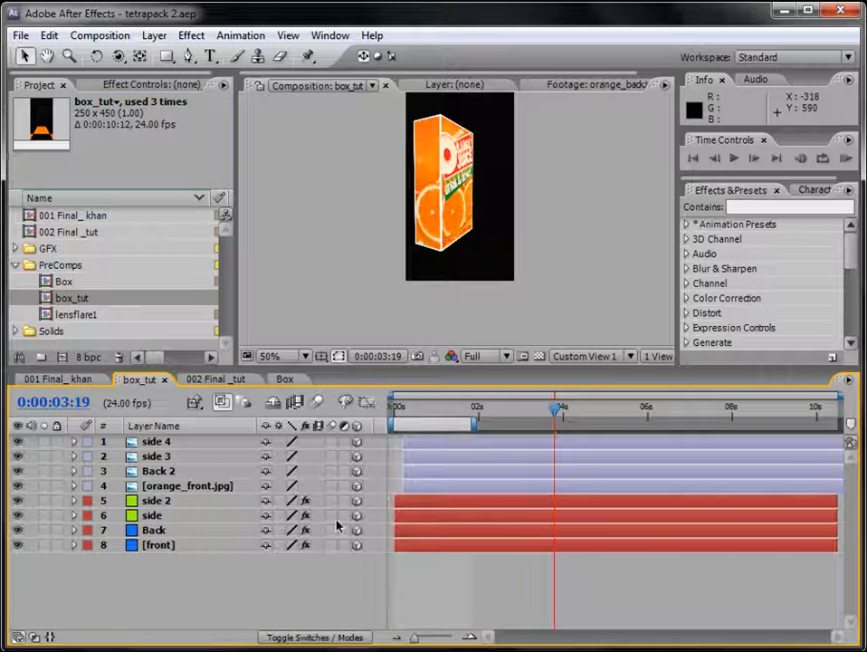
pyautogui.click(160, 547)
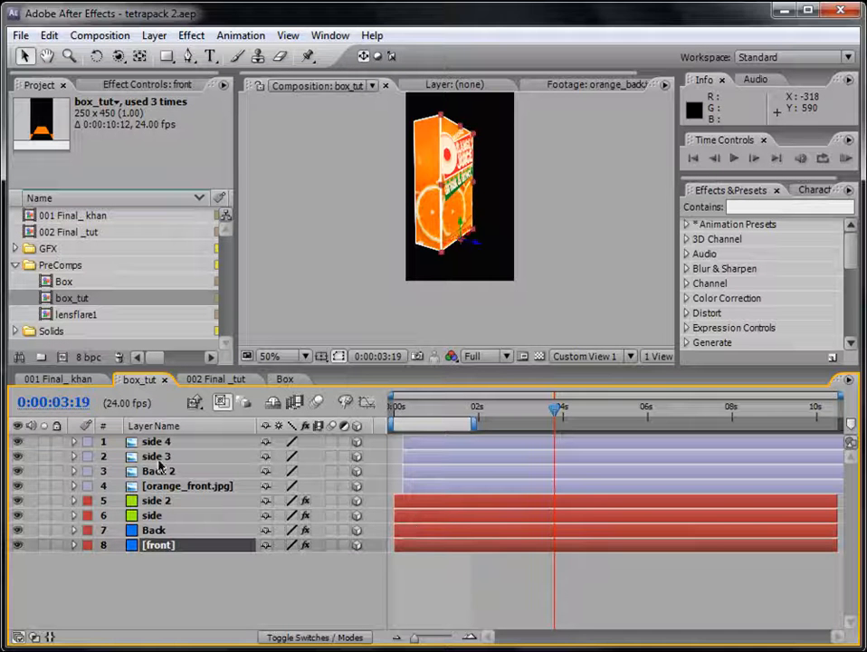
pyautogui.keyDown('shift'); pyautogui.click(157, 444); pyautogui.keyUp('shift')
pyautogui.click(333, 442)
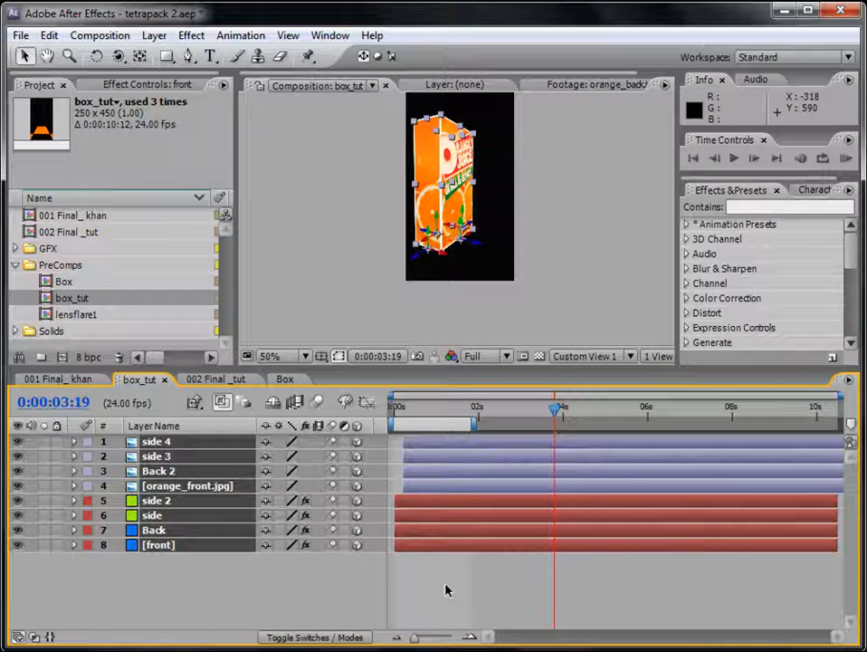
# - Return to the 002 Final _tut composition, enable its motion blur and check the box folding up to 0:00:01:14
pyautogui.doubleClick(79, 234)
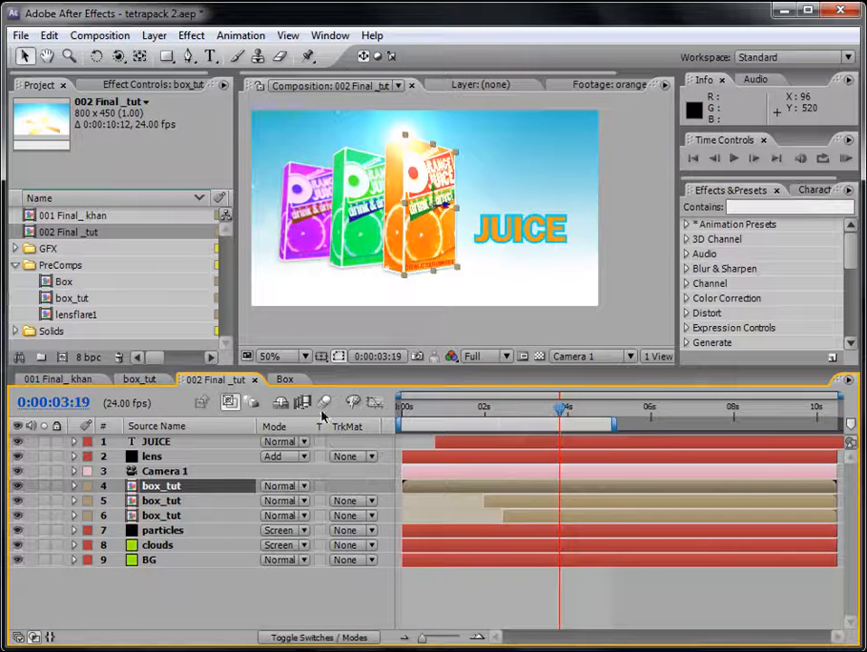
pyautogui.click(327, 402)
pyautogui.moveTo(435, 409); pyautogui.dragTo(416, 409)
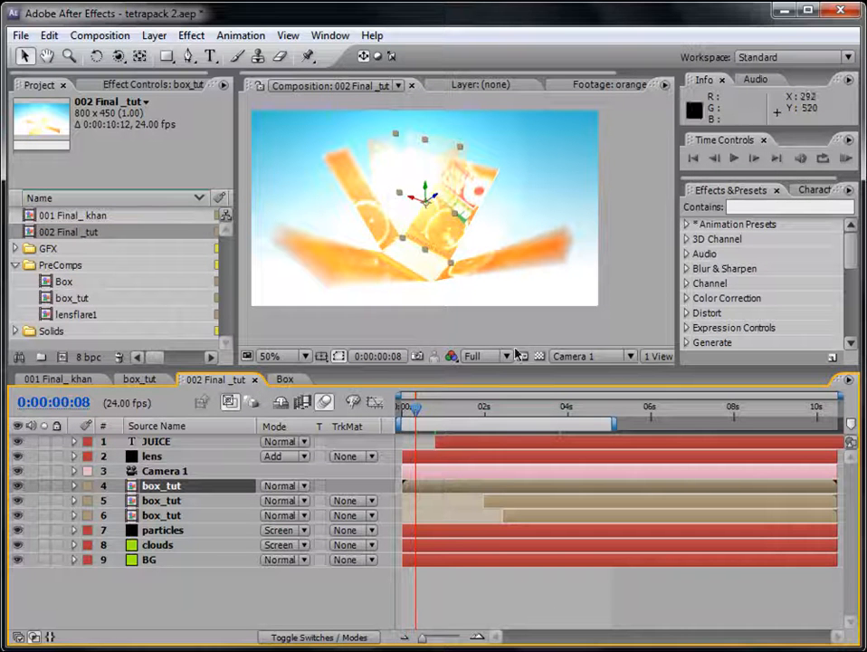
pyautogui.moveTo(409, 412); pyautogui.dragTo(468, 412)
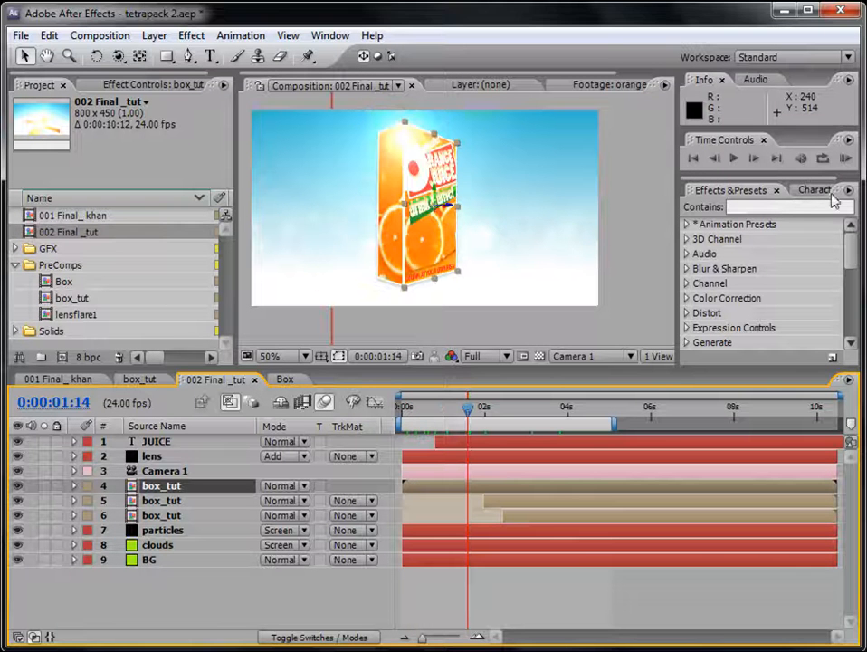
# - Run a RAM preview of the motion-blurred composition and inspect the unfolded box at 0:00:00:08
pyautogui.click(848, 159)
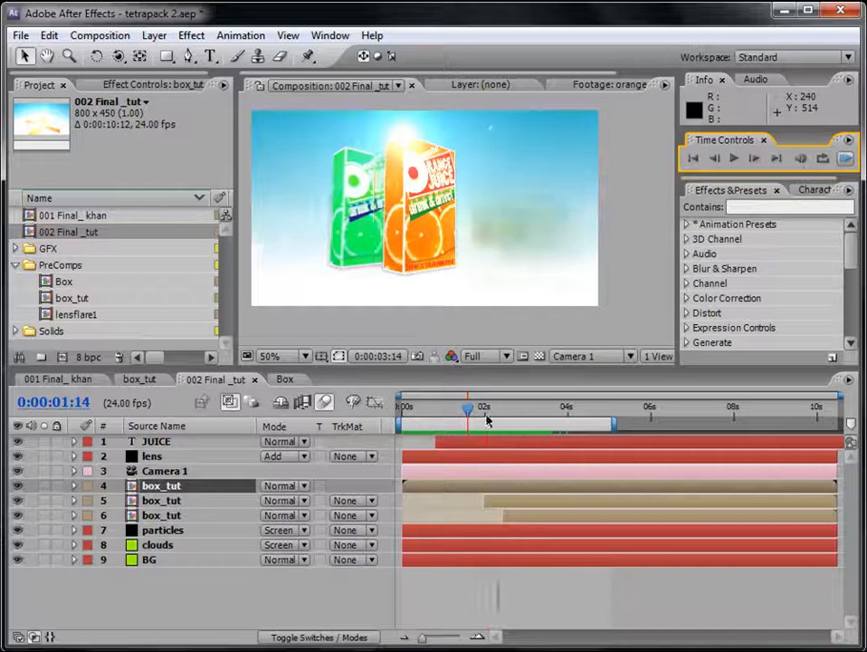
pyautogui.click(428, 412)
pyautogui.moveTo(428, 412); pyautogui.dragTo(416, 410)
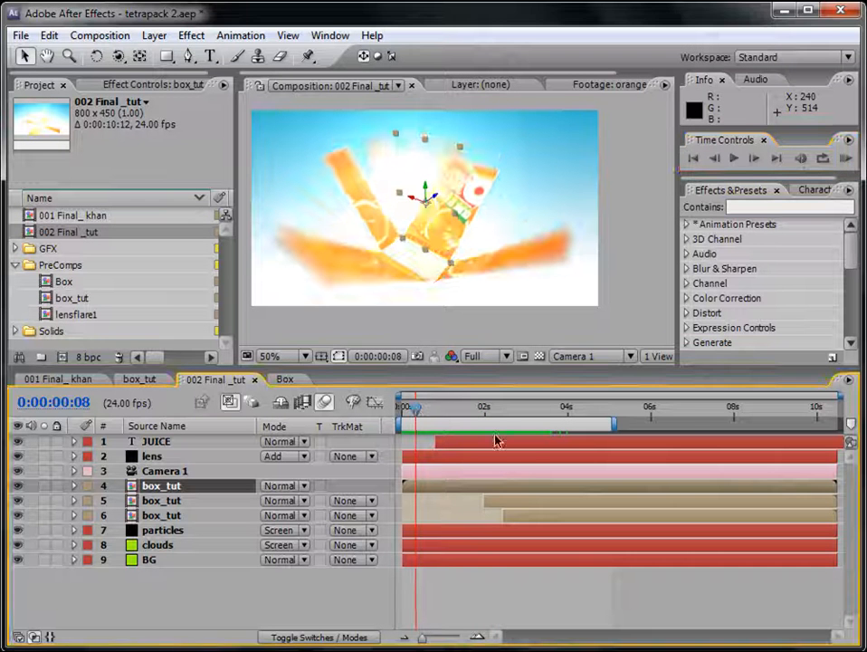